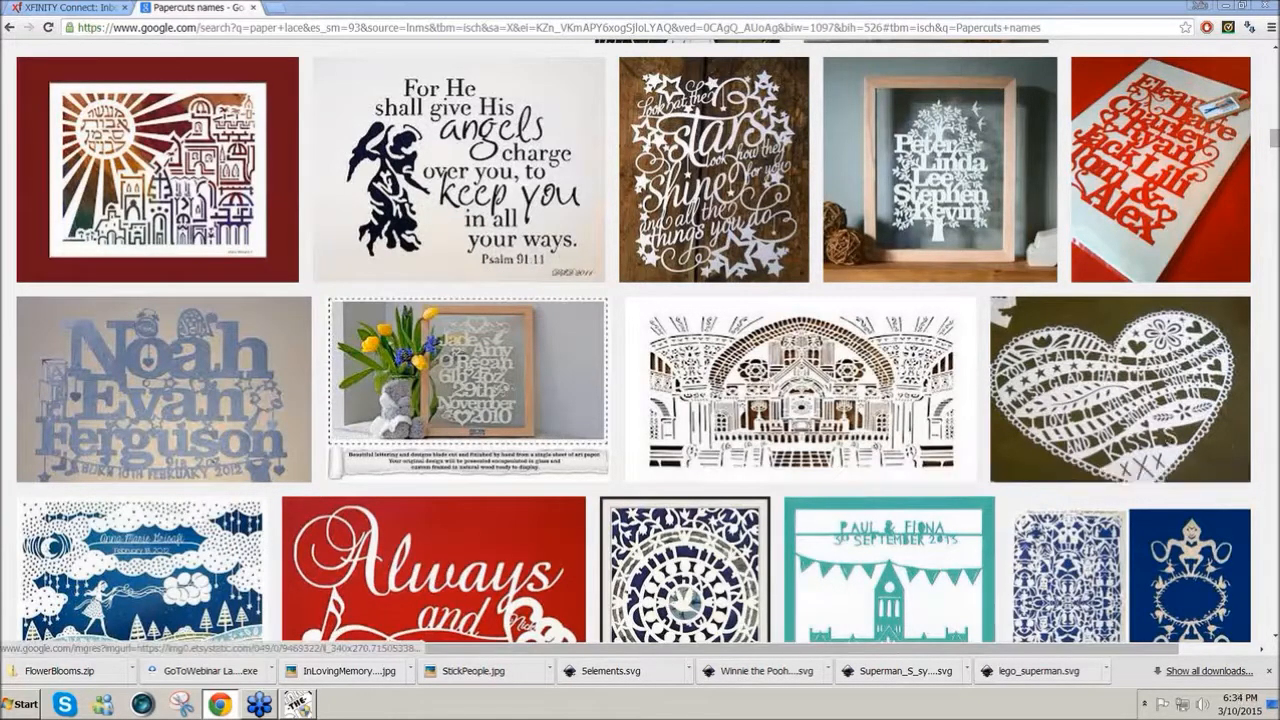
- Browse the papercut names image results for examples of personalised papercut designs with names, dates and quotes
{"action": "left_click", "coordinate": [1274, 641]}
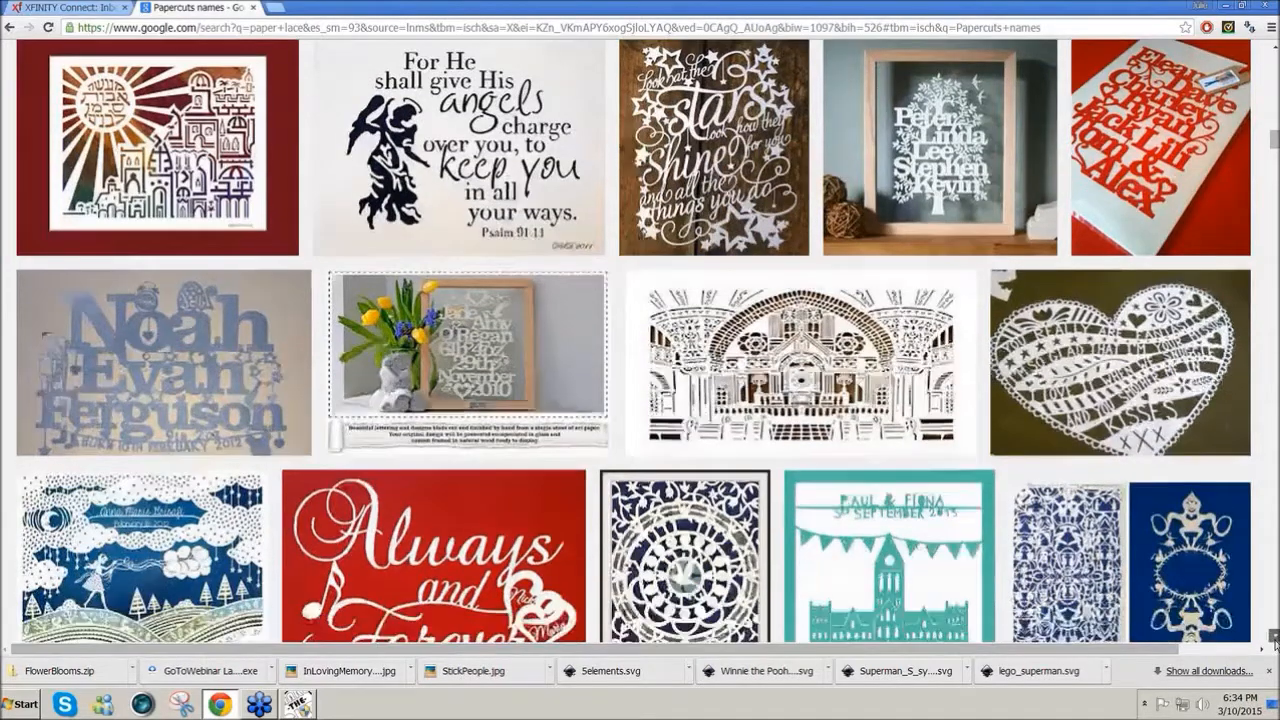
{"action": "left_click", "coordinate": [1274, 641]}
{"action": "left_click", "coordinate": [1274, 641]}
{"action": "left_click", "coordinate": [1274, 641]}
{"action": "left_click", "coordinate": [1274, 641]}
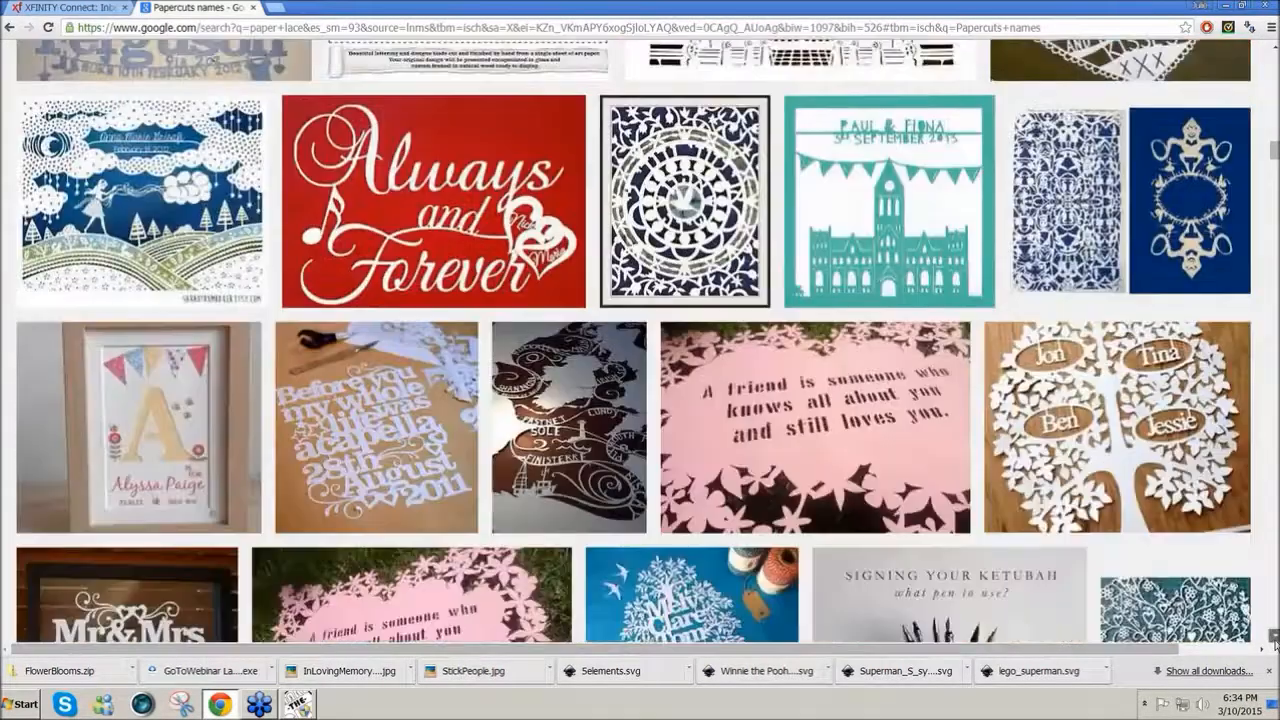
{"action": "left_click", "coordinate": [1274, 641]}
{"action": "left_click", "coordinate": [1274, 641]}
{"action": "left_click", "coordinate": [1274, 641]}
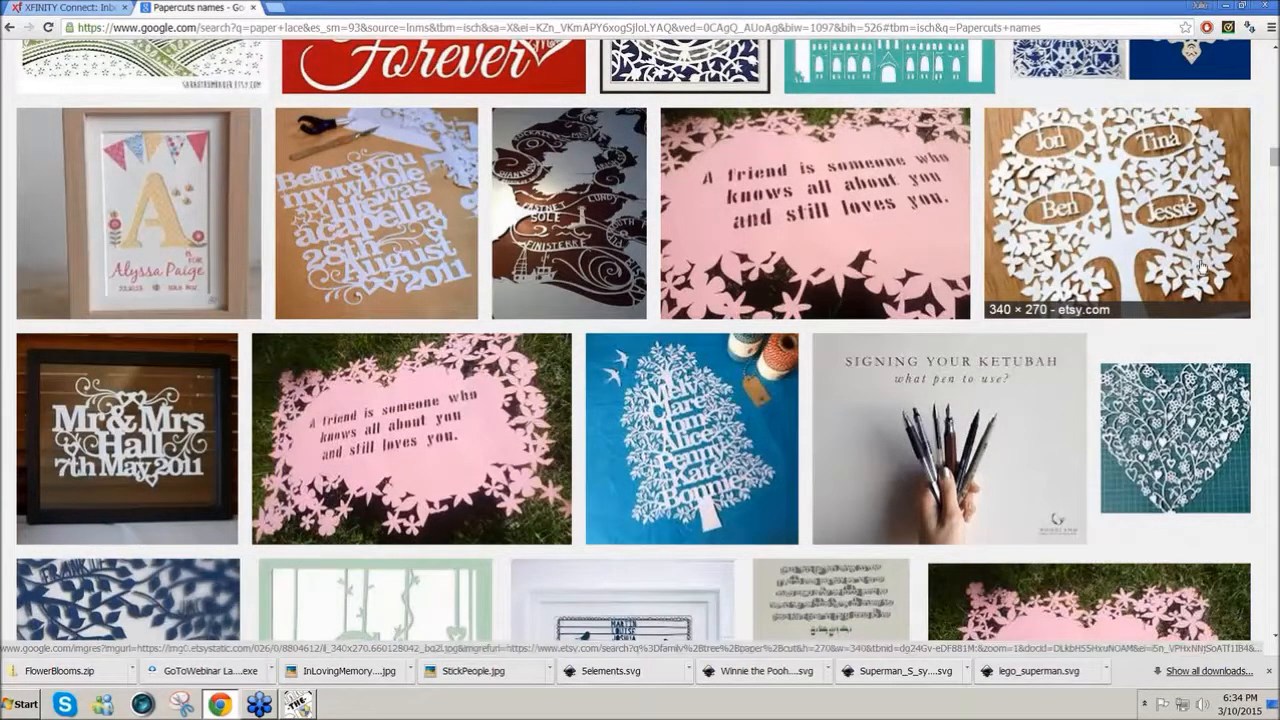
{"action": "left_click", "coordinate": [1274, 638]}
{"action": "left_click", "coordinate": [1274, 638]}
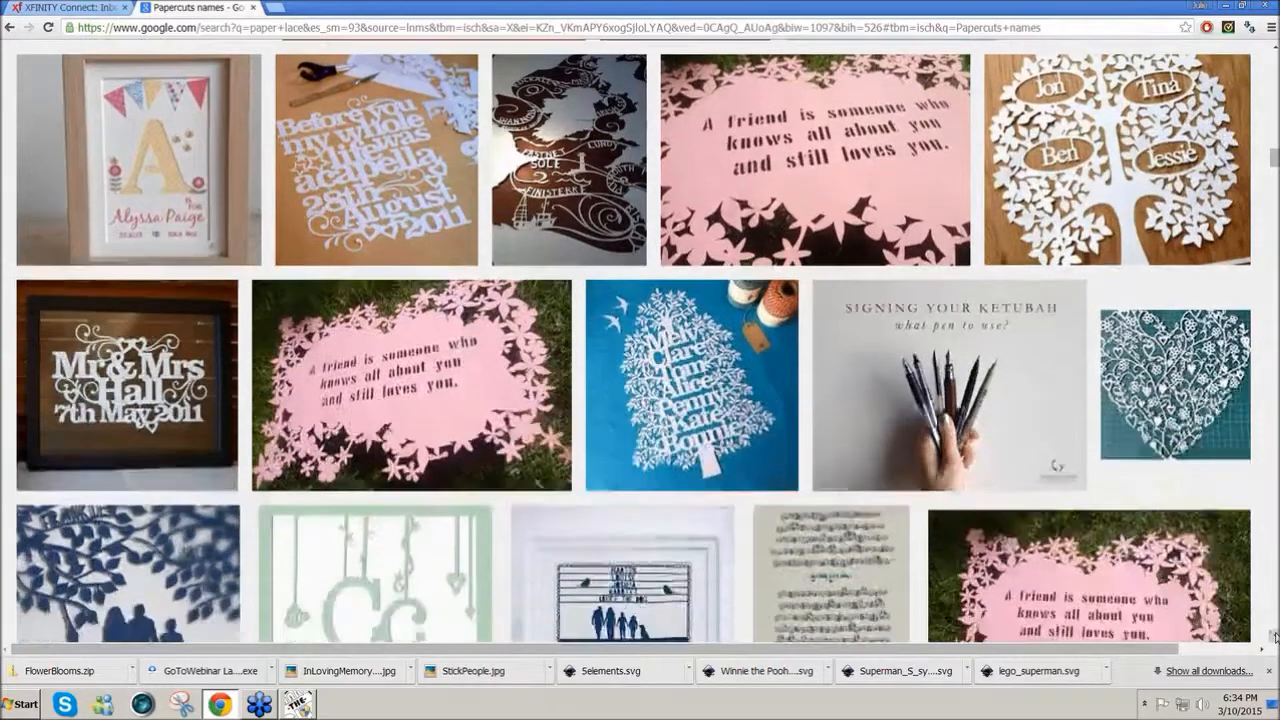
{"action": "left_click", "coordinate": [1274, 638]}
{"action": "left_click", "coordinate": [1274, 638]}
{"action": "left_click", "coordinate": [1274, 638]}
{"action": "left_click", "coordinate": [1274, 638]}
{"action": "left_click", "coordinate": [1274, 638]}
{"action": "left_click", "coordinate": [1274, 638]}
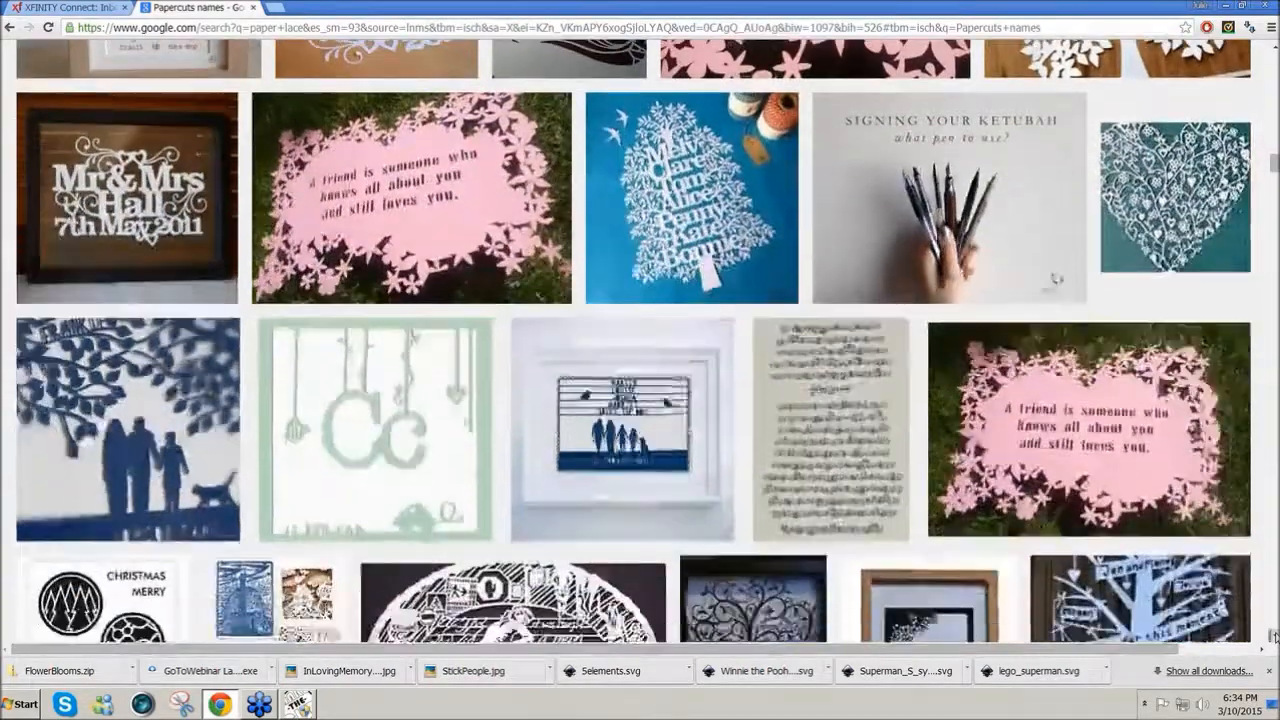
{"action": "left_click", "coordinate": [1274, 638]}
{"action": "left_click", "coordinate": [1274, 638]}
{"action": "left_click", "coordinate": [1274, 638]}
{"action": "left_click", "coordinate": [1274, 638]}
{"action": "left_click", "coordinate": [1274, 638]}
{"action": "left_click", "coordinate": [1274, 637]}
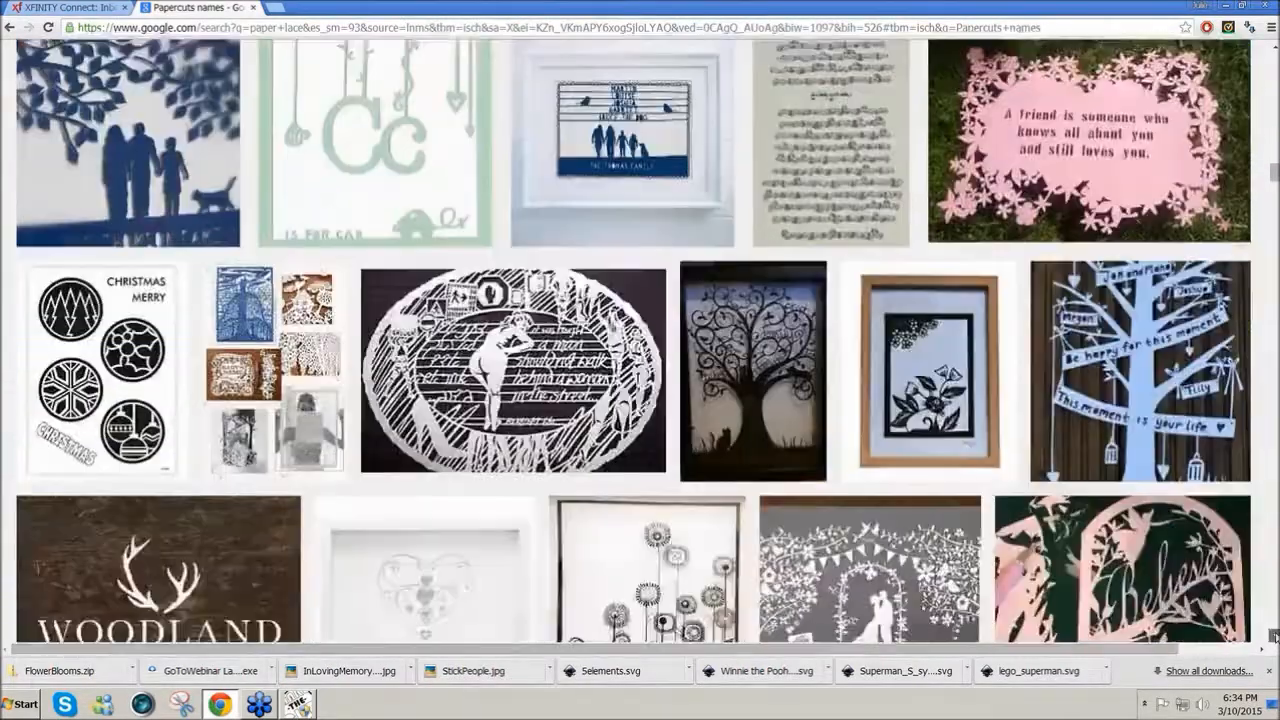
{"action": "left_click", "coordinate": [1274, 637]}
{"action": "left_click", "coordinate": [1274, 637]}
{"action": "left_click", "coordinate": [1274, 637]}
{"action": "left_click", "coordinate": [1274, 637]}
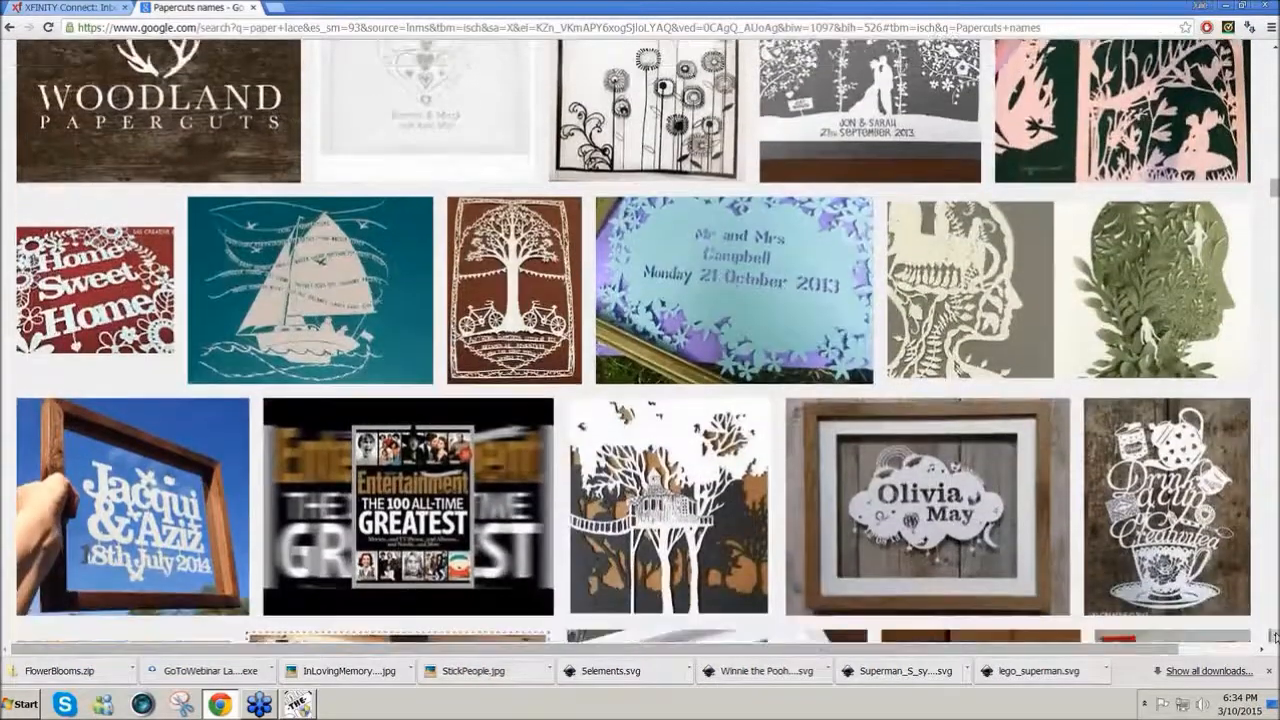
{"action": "left_click", "coordinate": [1274, 637]}
{"action": "left_click", "coordinate": [1274, 637]}
{"action": "left_click", "coordinate": [1274, 637]}
{"action": "left_click", "coordinate": [1274, 637]}
{"action": "left_click", "coordinate": [1274, 637]}
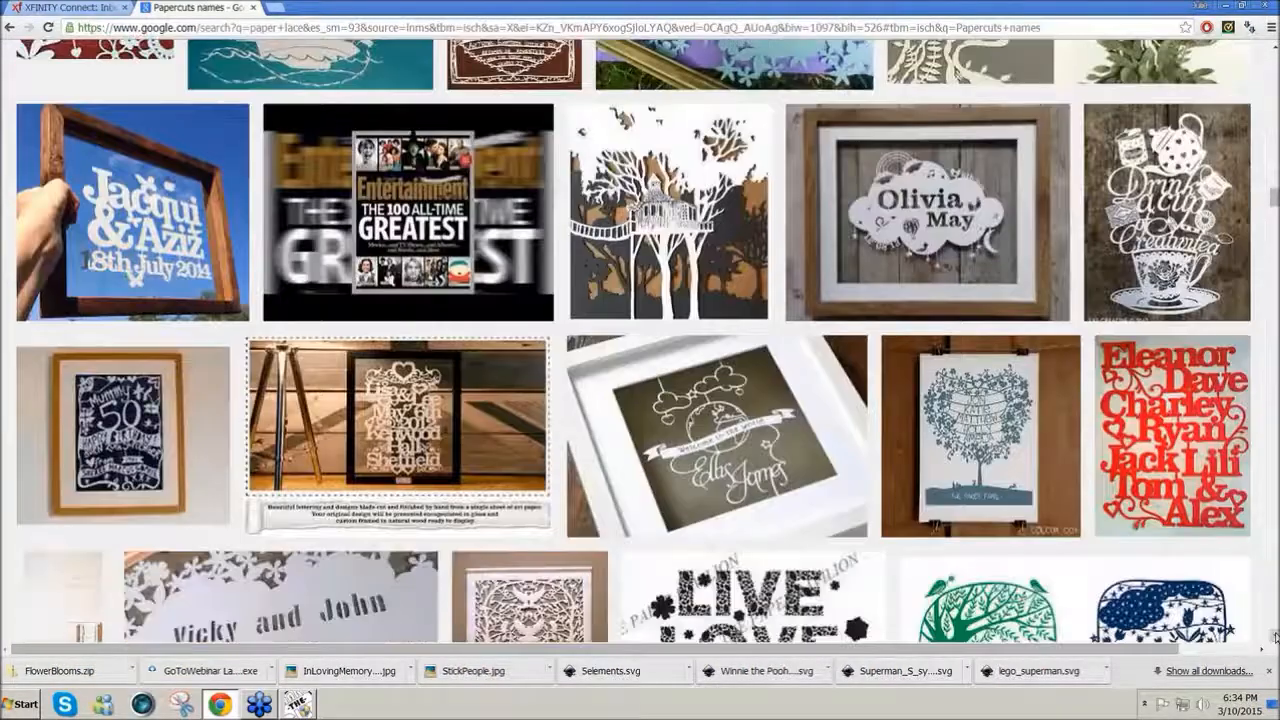
{"action": "left_click", "coordinate": [1274, 637]}
{"action": "left_click", "coordinate": [1274, 637]}
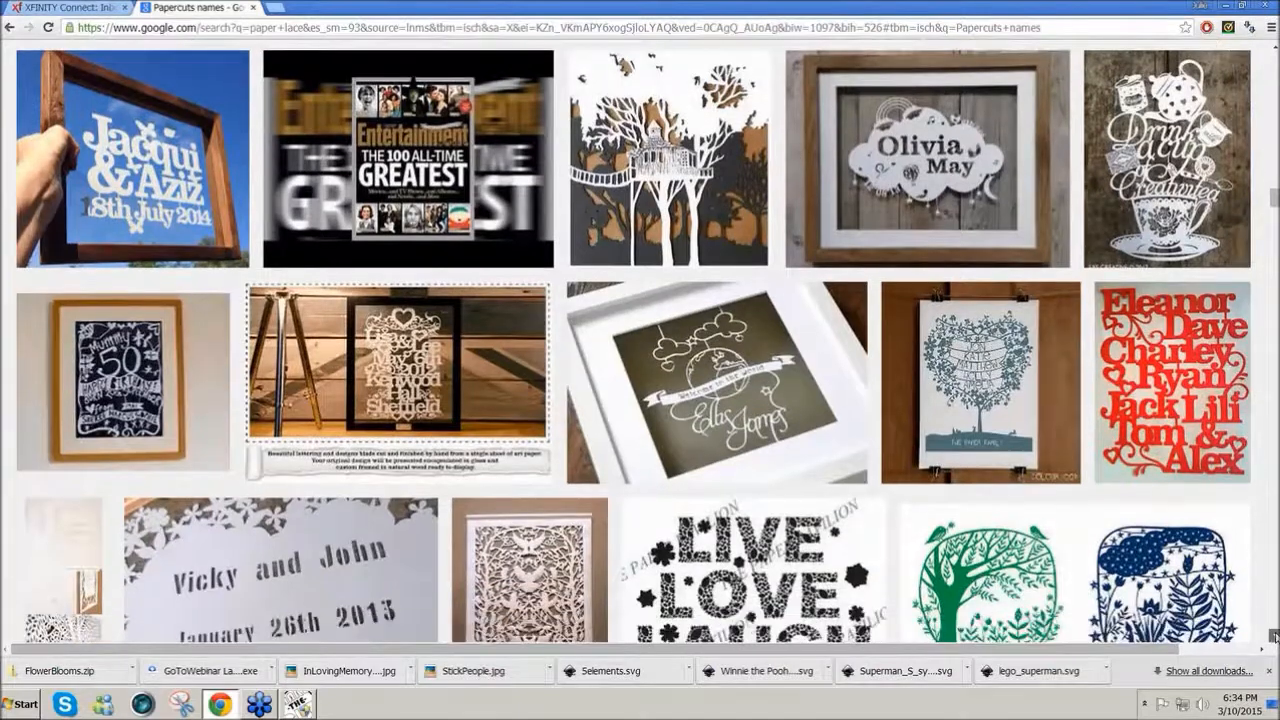
{"action": "left_click", "coordinate": [1274, 637]}
{"action": "left_click", "coordinate": [1274, 637]}
{"action": "left_click", "coordinate": [1274, 637]}
{"action": "left_click", "coordinate": [1274, 637]}
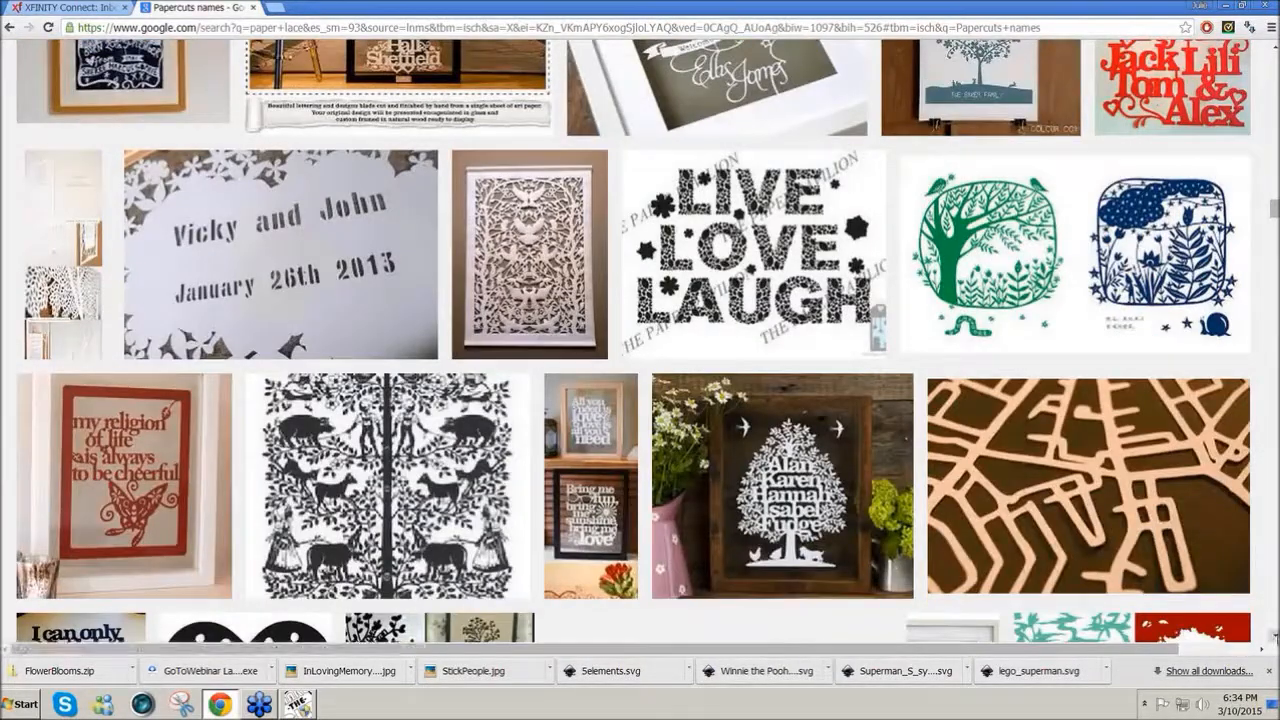
{"action": "left_click", "coordinate": [1274, 637]}
{"action": "left_click", "coordinate": [1274, 637]}
{"action": "left_click", "coordinate": [1274, 637]}
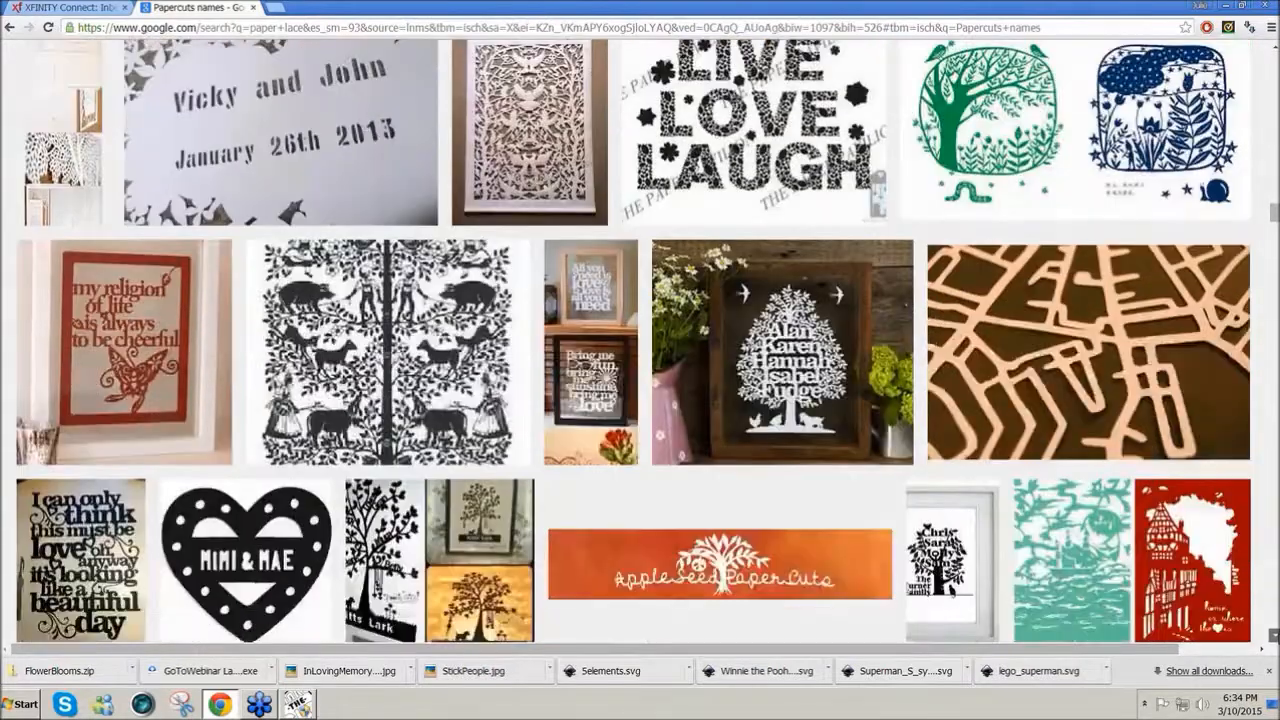
{"action": "left_click", "coordinate": [1274, 637]}
{"action": "left_click", "coordinate": [1274, 637]}
{"action": "left_click", "coordinate": [1274, 637]}
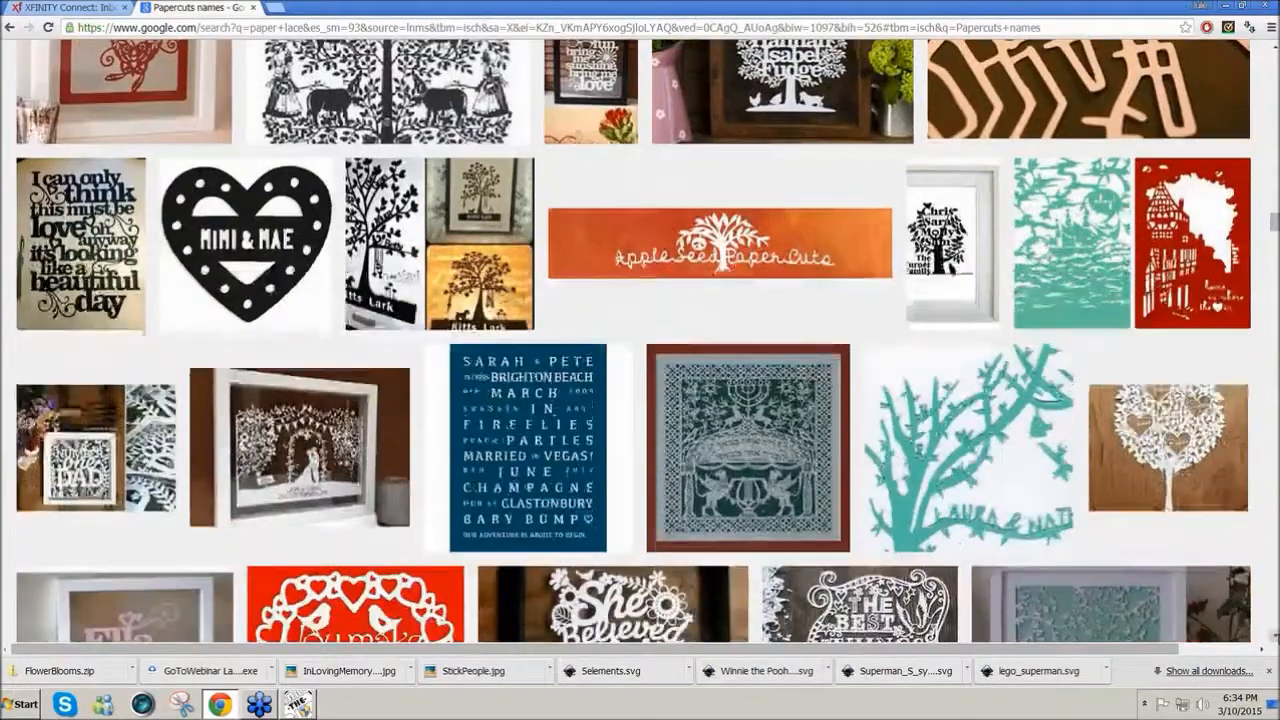
{"action": "left_click", "coordinate": [1274, 637]}
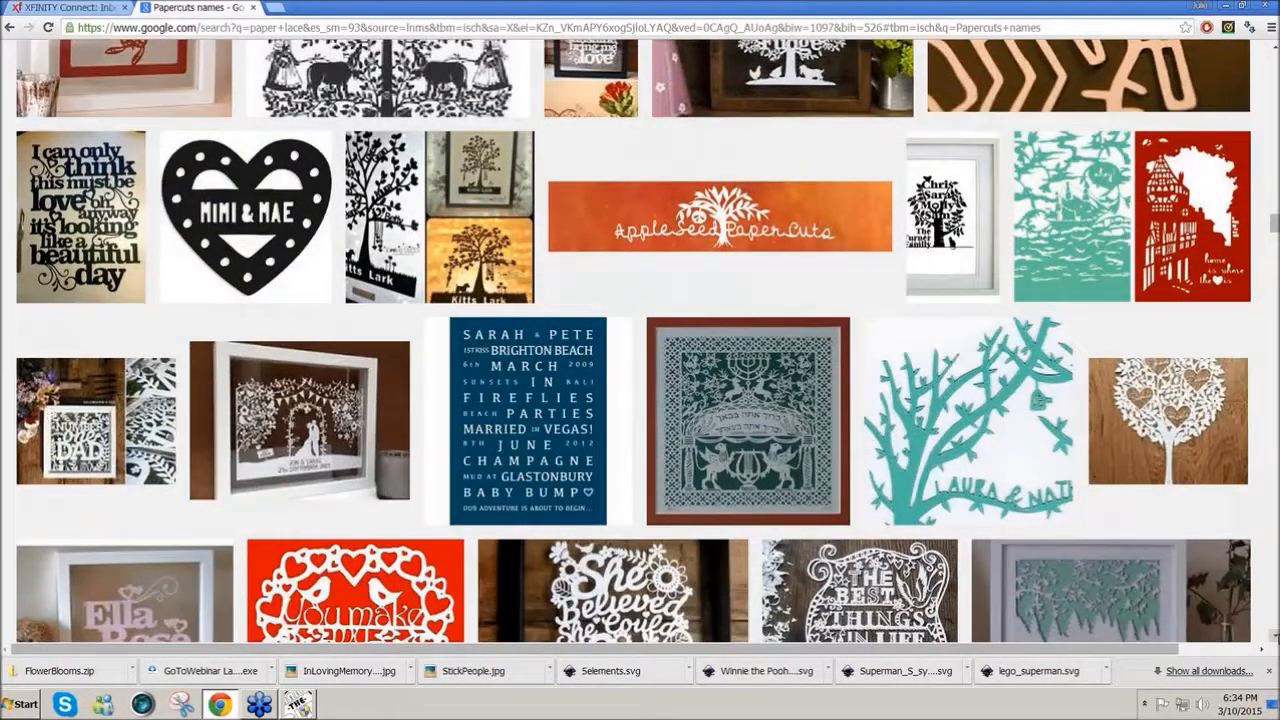
{"action": "left_click", "coordinate": [1274, 637]}
{"action": "left_click", "coordinate": [1274, 637]}
{"action": "left_click", "coordinate": [1274, 637]}
{"action": "left_click", "coordinate": [1274, 637]}
{"action": "left_click", "coordinate": [1274, 637]}
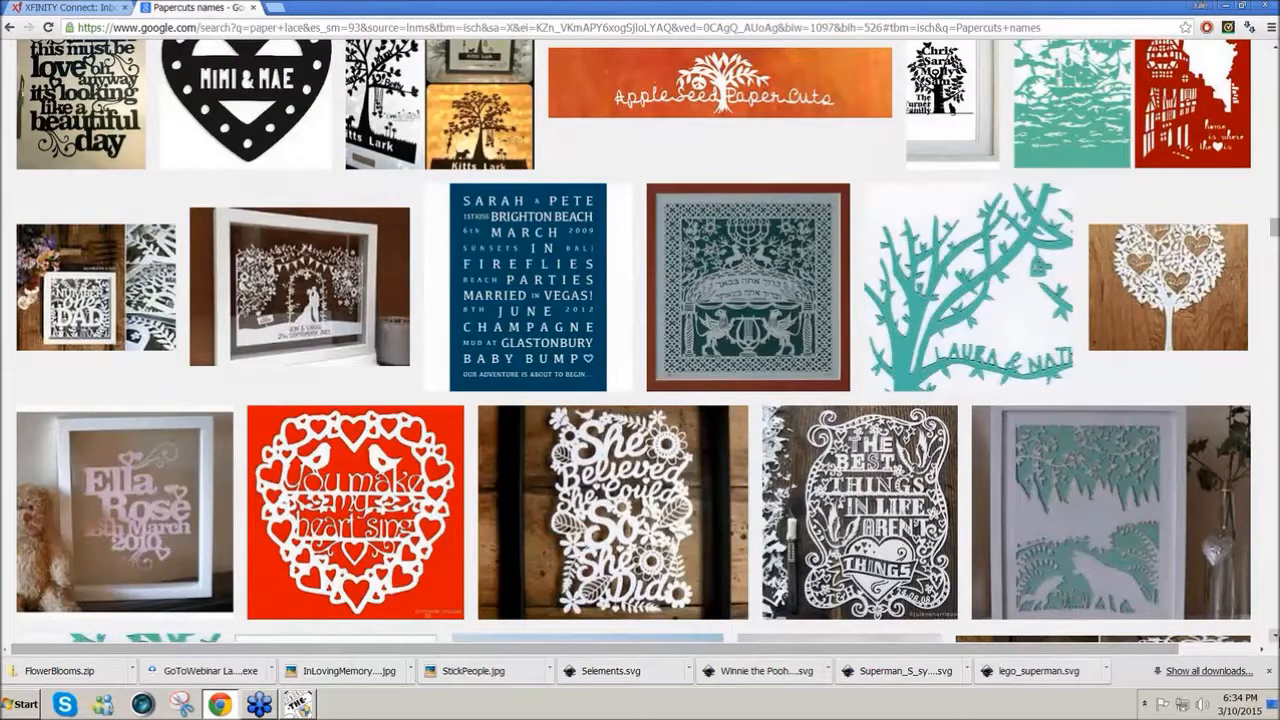
{"action": "left_click", "coordinate": [1274, 637]}
{"action": "left_click", "coordinate": [1274, 637]}
{"action": "left_click", "coordinate": [1274, 637]}
{"action": "left_click", "coordinate": [1274, 637]}
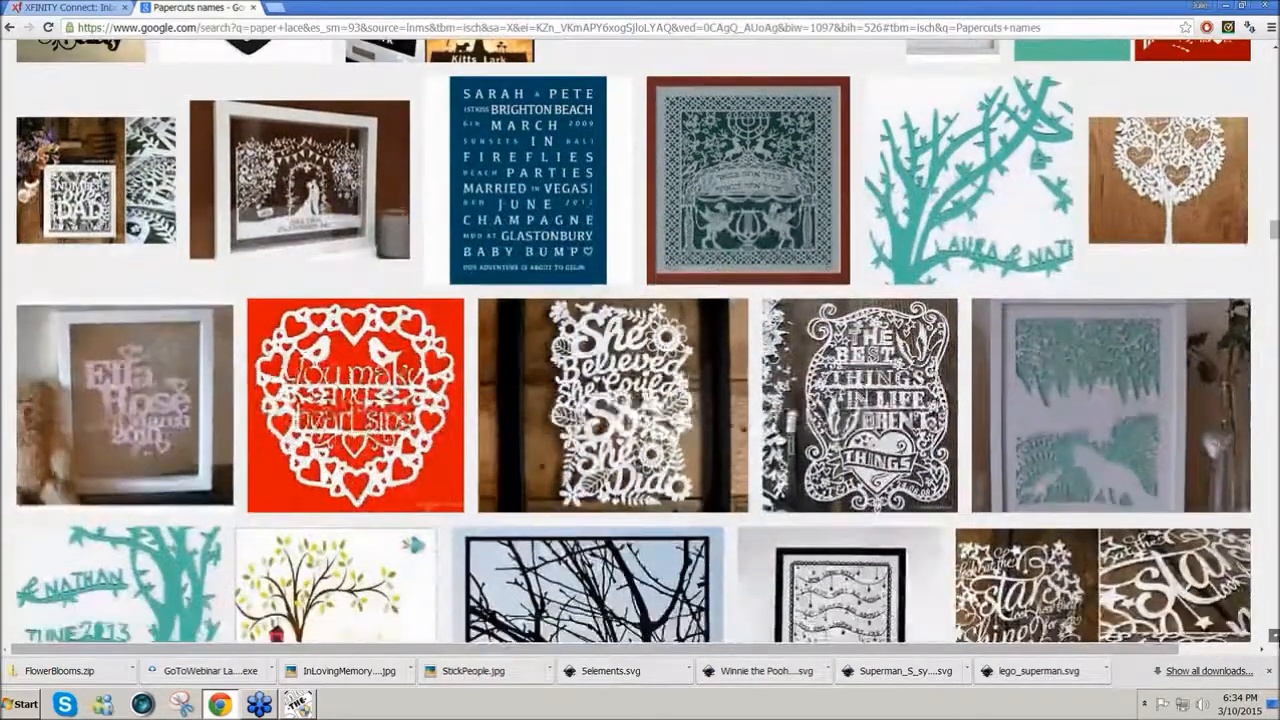
{"action": "left_click", "coordinate": [1274, 637]}
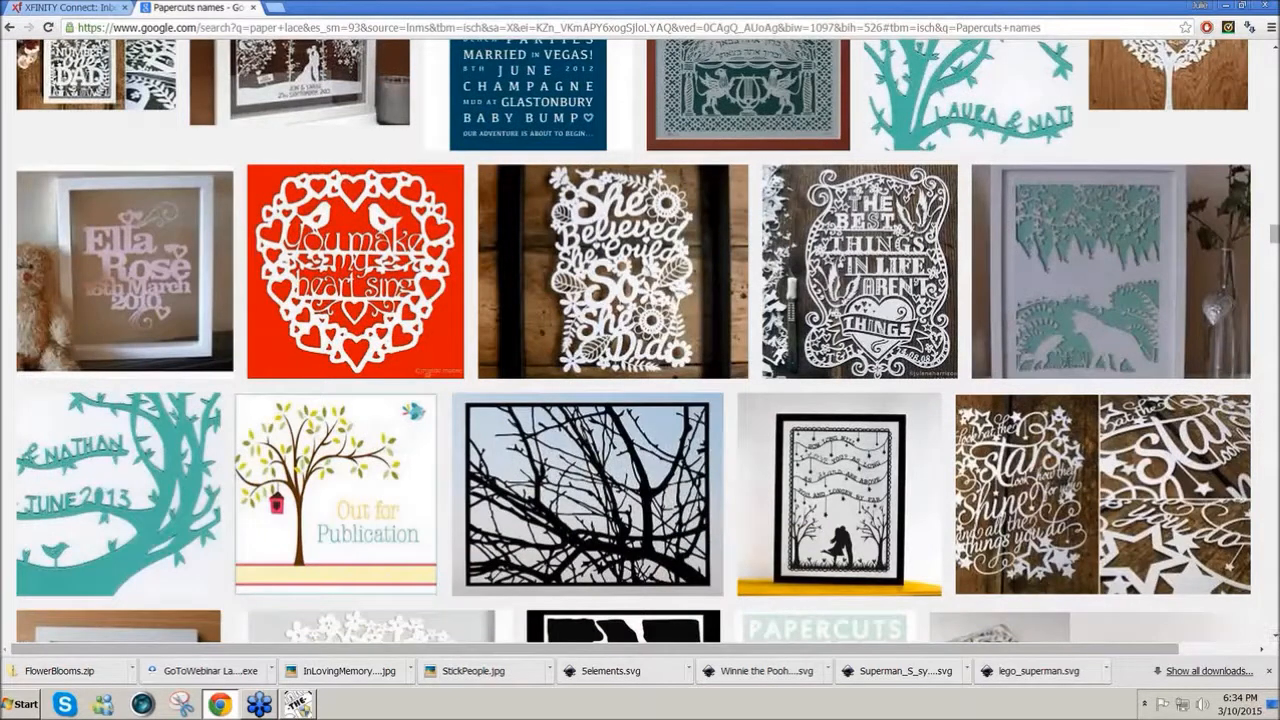
- Switch to Make The Cut! and temporarily show the hidden topmost layer to view the lettered banners on the lattice heart
{"action": "left_click", "coordinate": [298, 705]}
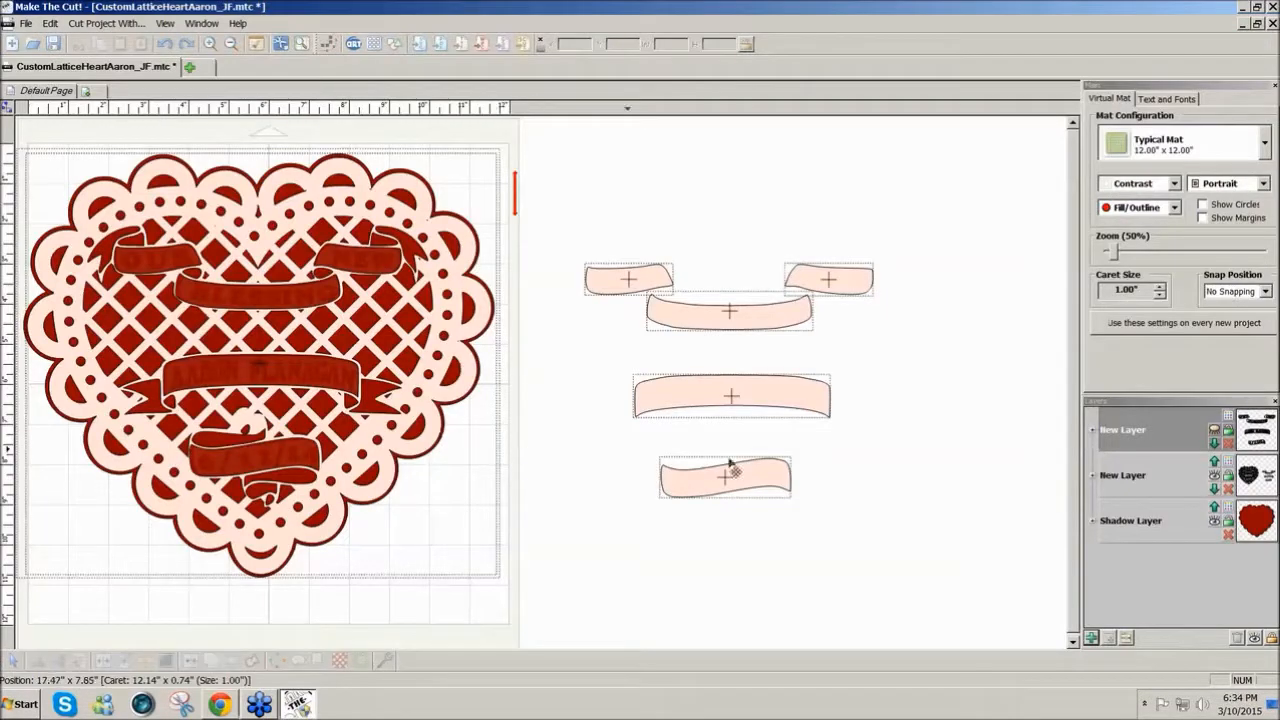
{"action": "left_click", "coordinate": [1215, 438]}
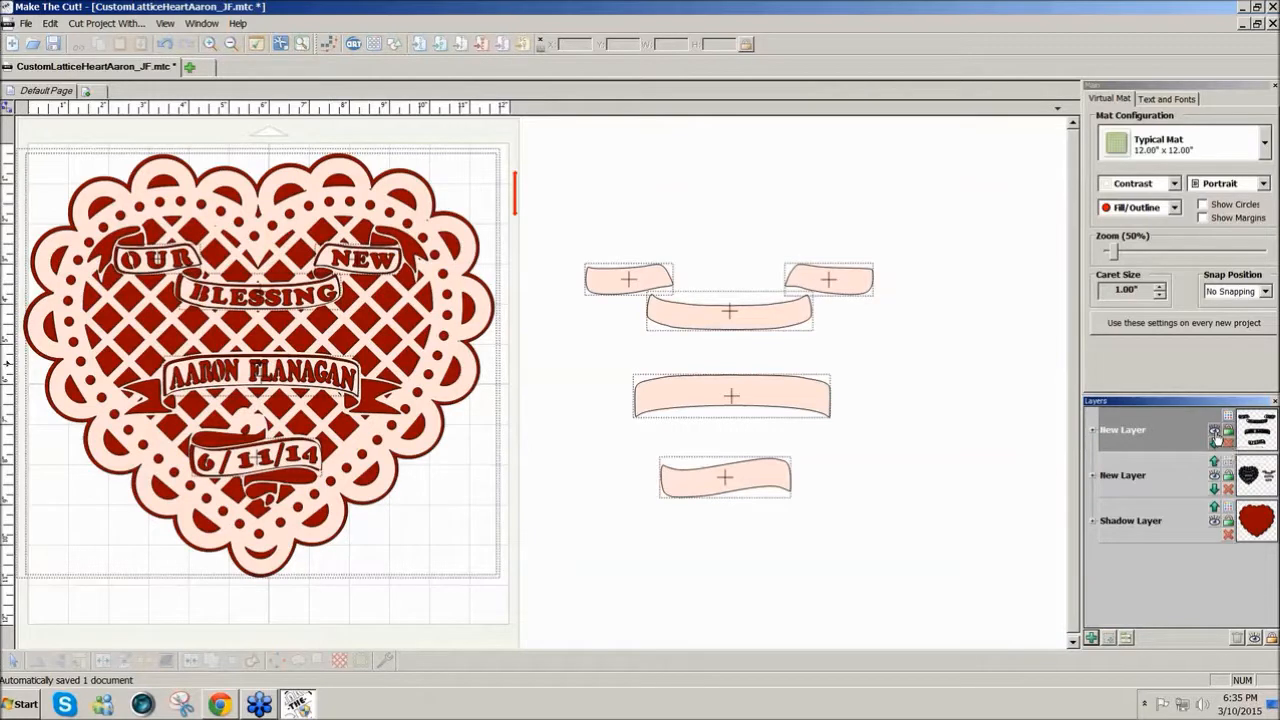
{"action": "left_click", "coordinate": [1215, 431]}
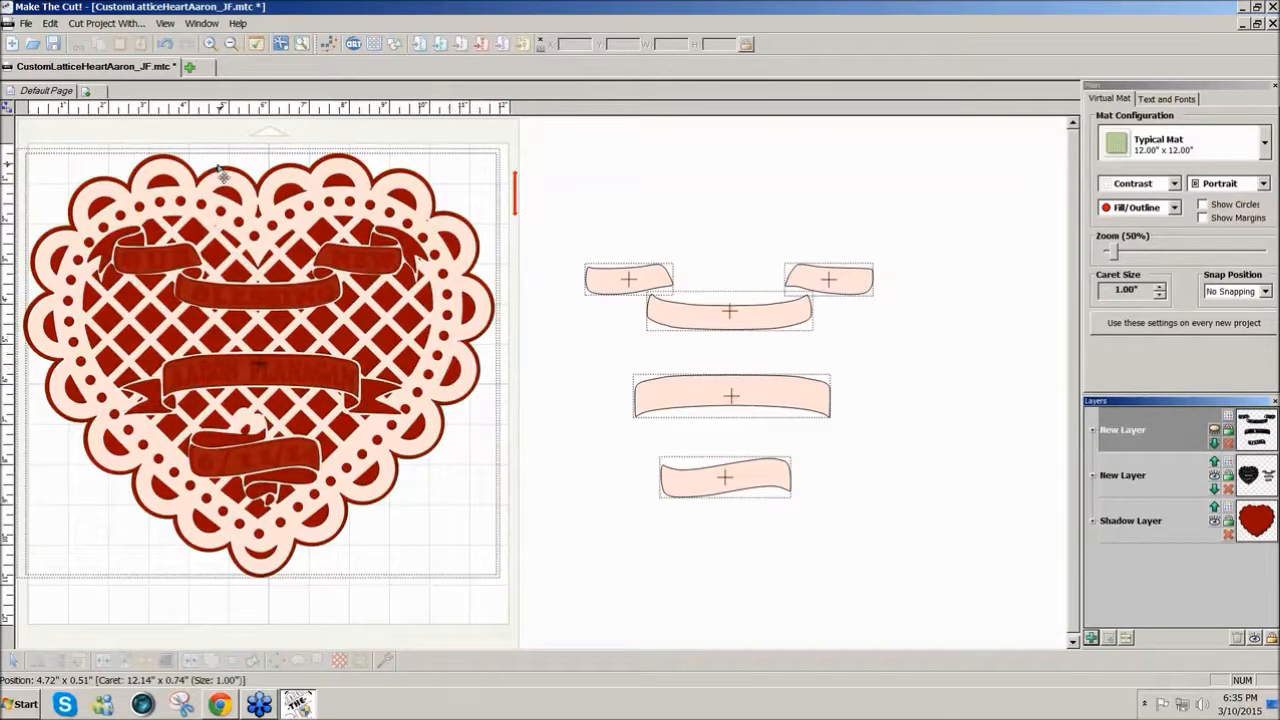
- Create a new blank project, briefly revisiting the custom lattice heart project before returning to the empty mat
{"action": "left_click", "coordinate": [199, 68]}
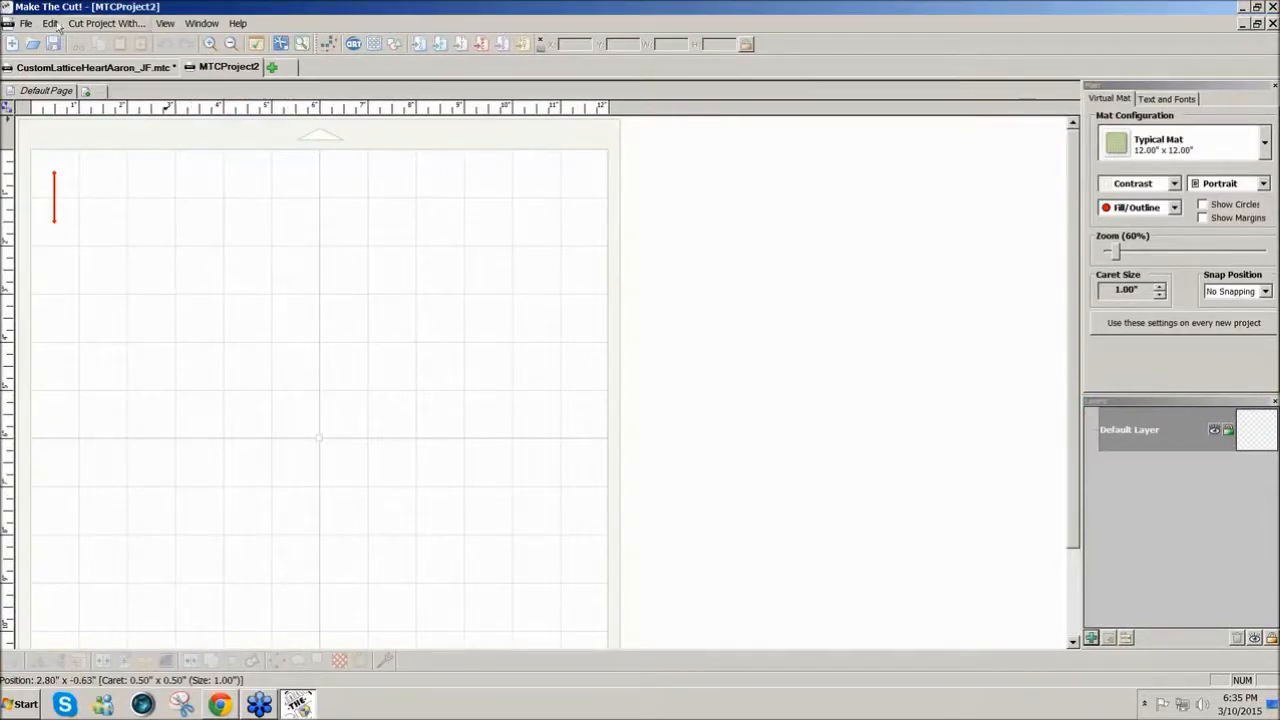
{"action": "left_click", "coordinate": [26, 23]}
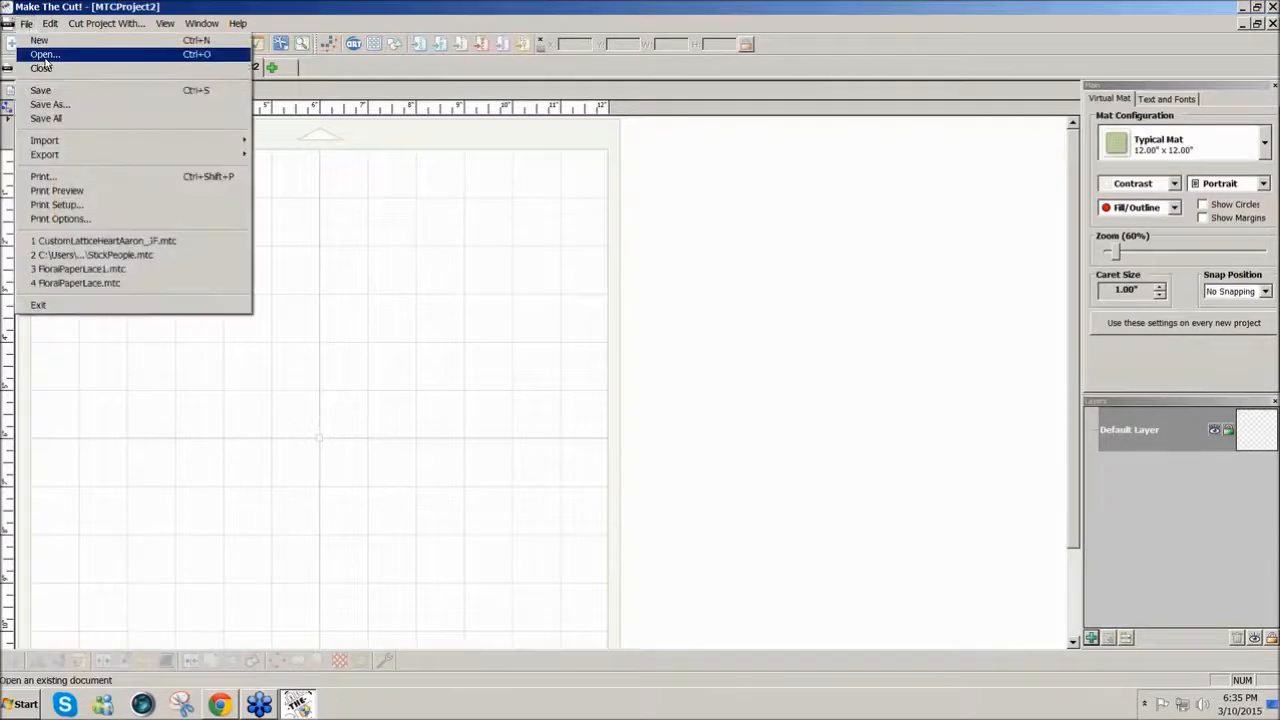
{"action": "left_click", "coordinate": [136, 241]}
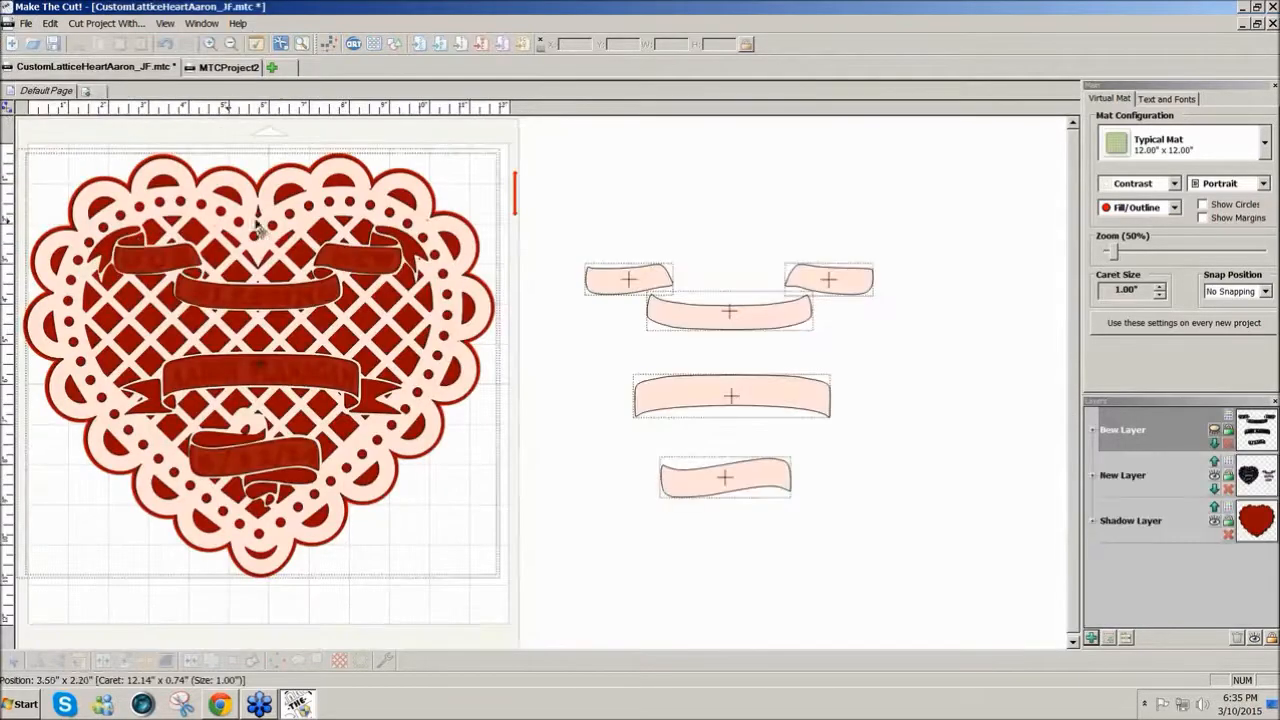
{"action": "left_click", "coordinate": [243, 67]}
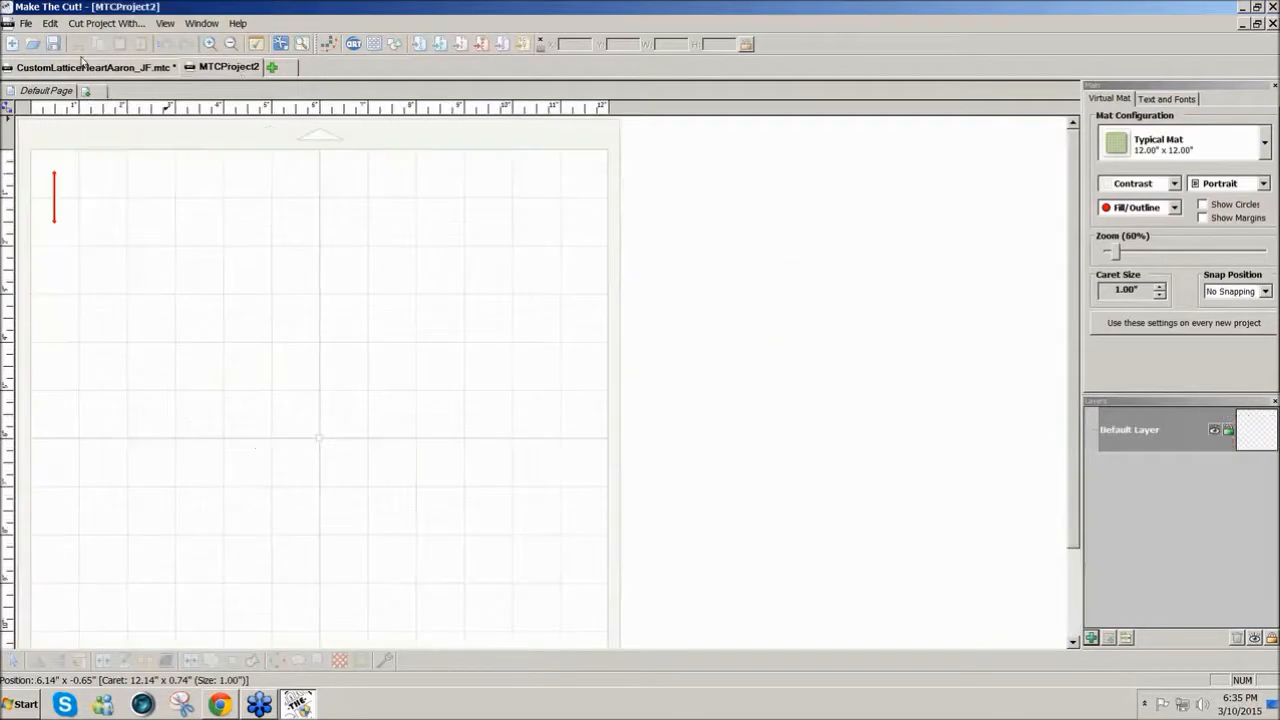
- Open the project ScallopedLatticeHeart_JF.mtc from the LatticeHeart folder
{"action": "left_click", "coordinate": [26, 23]}
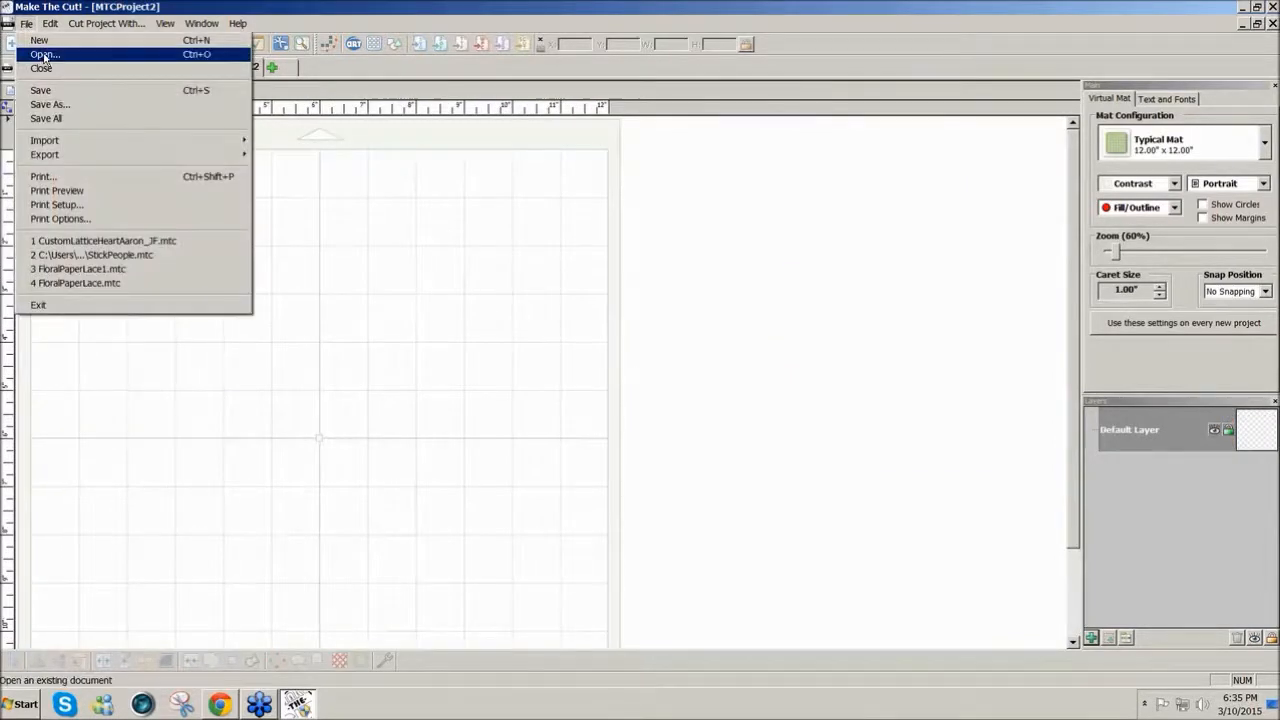
{"action": "left_click", "coordinate": [44, 55]}
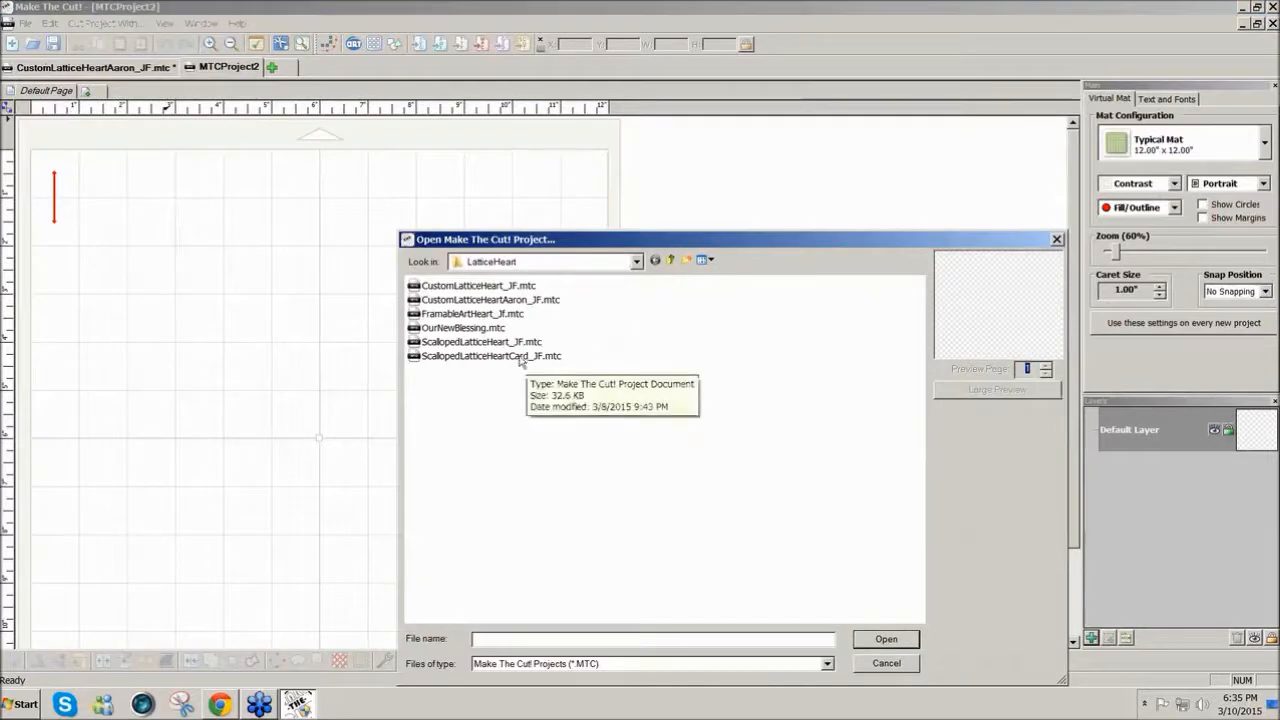
{"action": "left_click", "coordinate": [538, 345]}
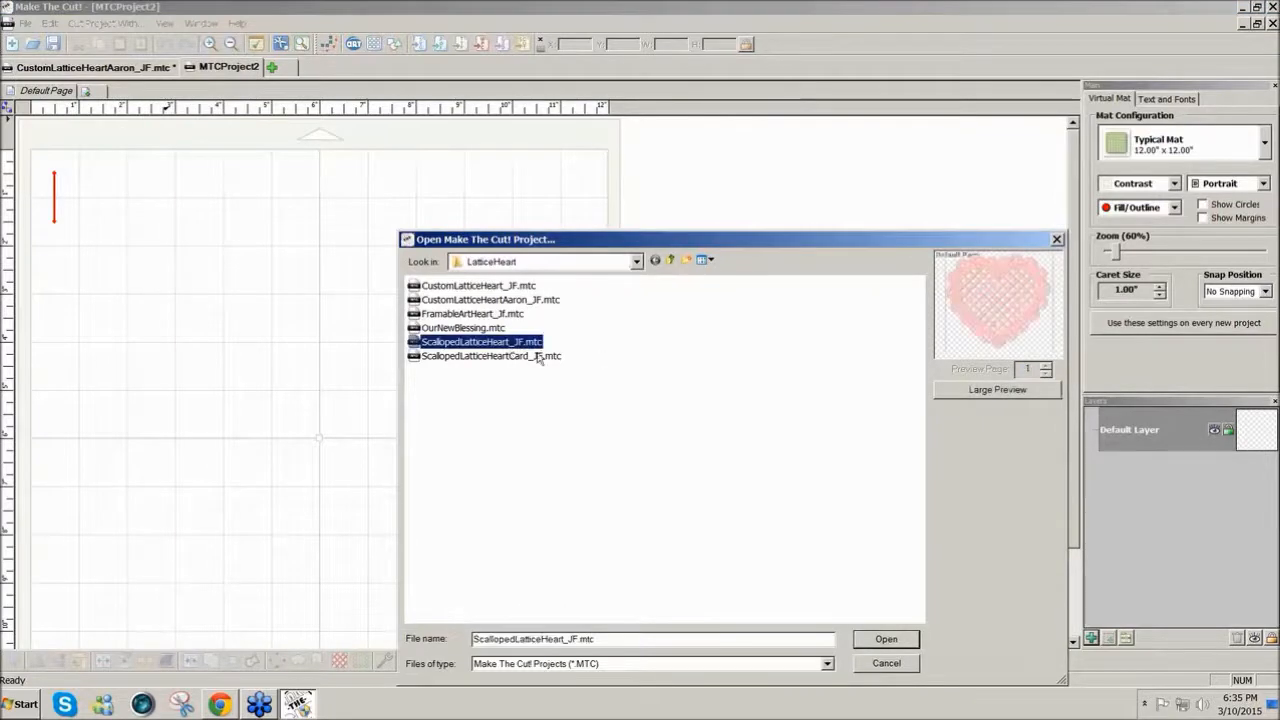
{"action": "left_click", "coordinate": [884, 639]}
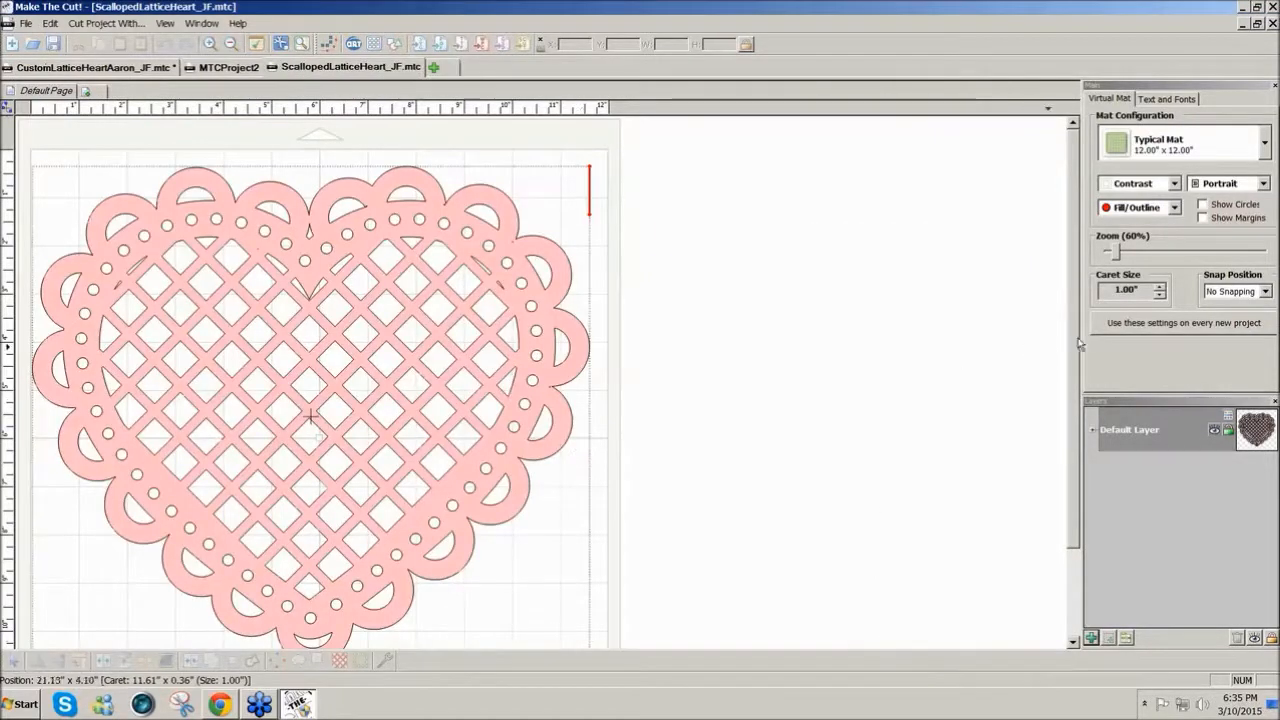
- Move the scalloped lattice heart up to about Y 0.125 in near the mat's upper edge and deselect it
{"action": "left_click_drag", "start_coordinate": [1075, 298], "coordinate": [1075, 326]}
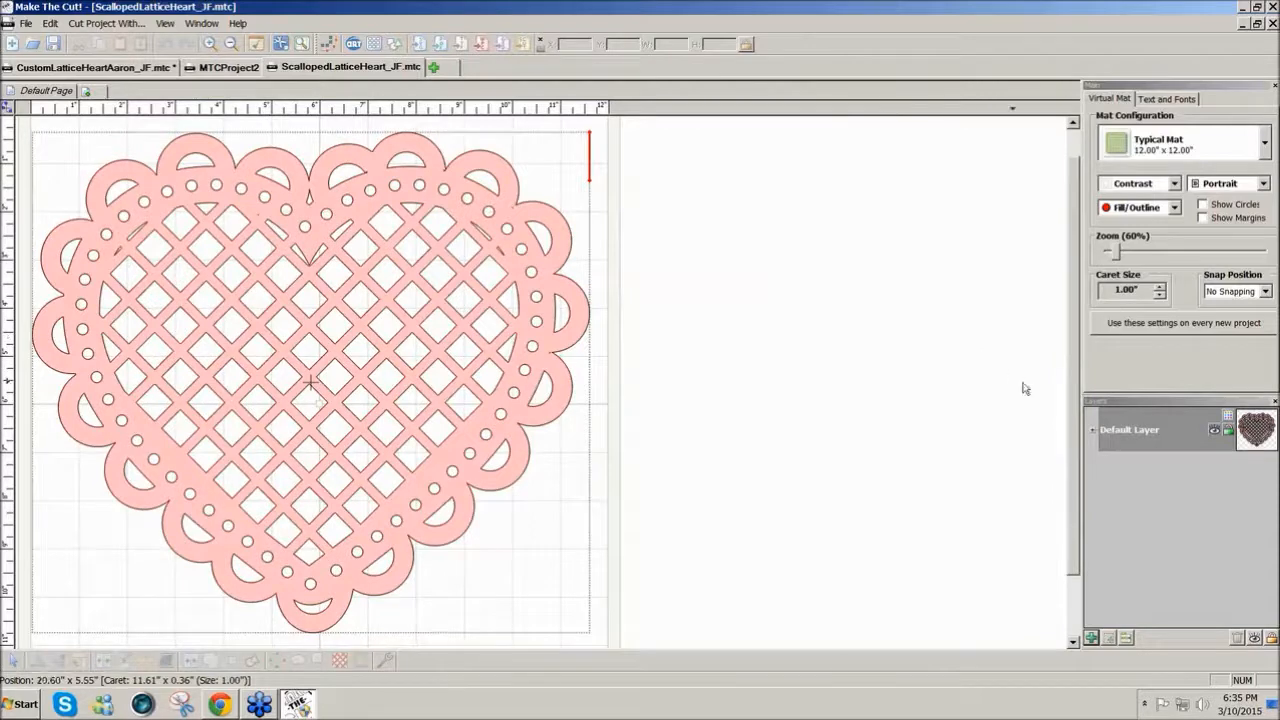
{"action": "left_click_drag", "start_coordinate": [1071, 402], "coordinate": [1069, 377]}
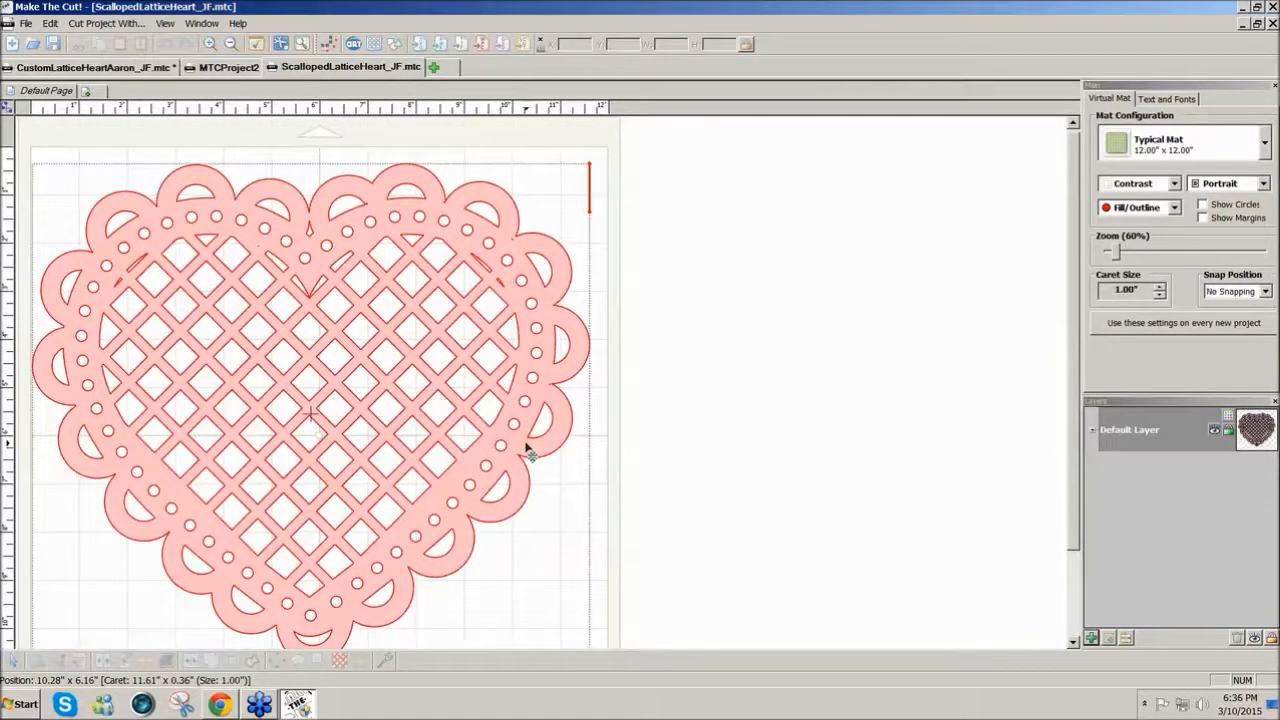
{"action": "left_click_drag", "start_coordinate": [527, 450], "coordinate": [527, 438]}
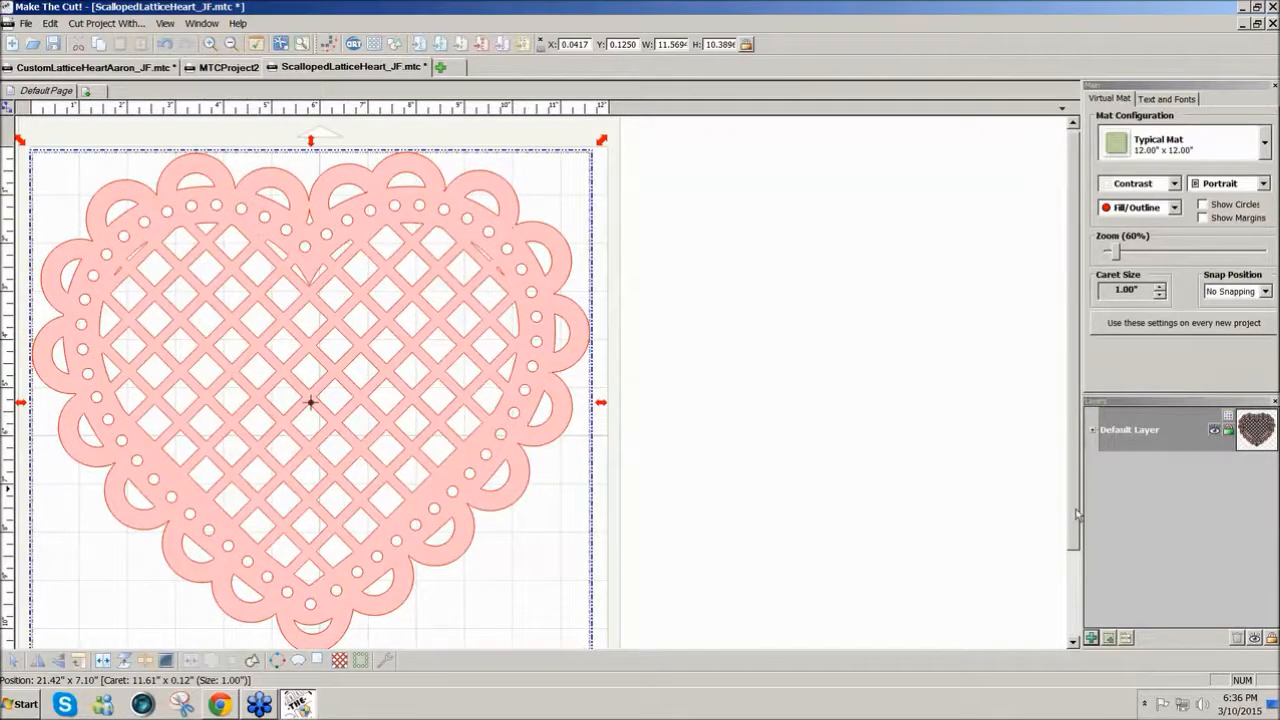
{"action": "scroll", "coordinate": [437, 567], "scroll_direction": "down", "scroll_amount": 3}
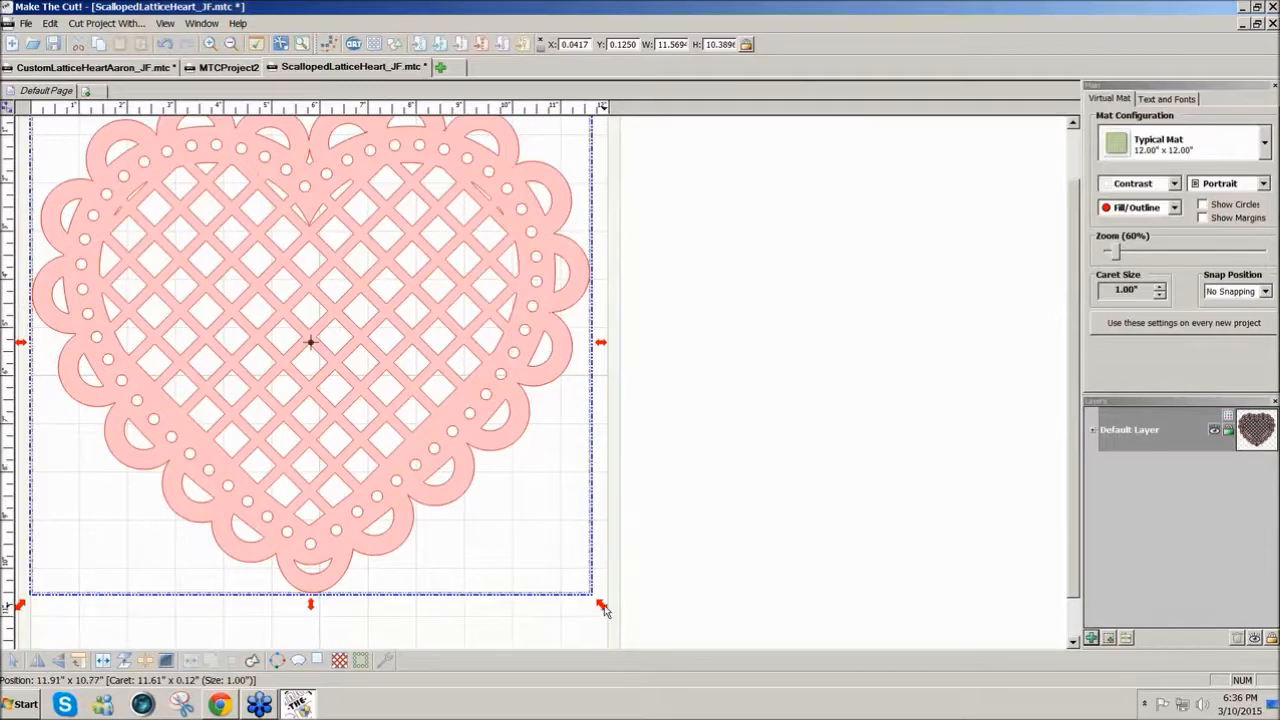
{"action": "left_click_drag", "start_coordinate": [1076, 592], "coordinate": [1080, 540]}
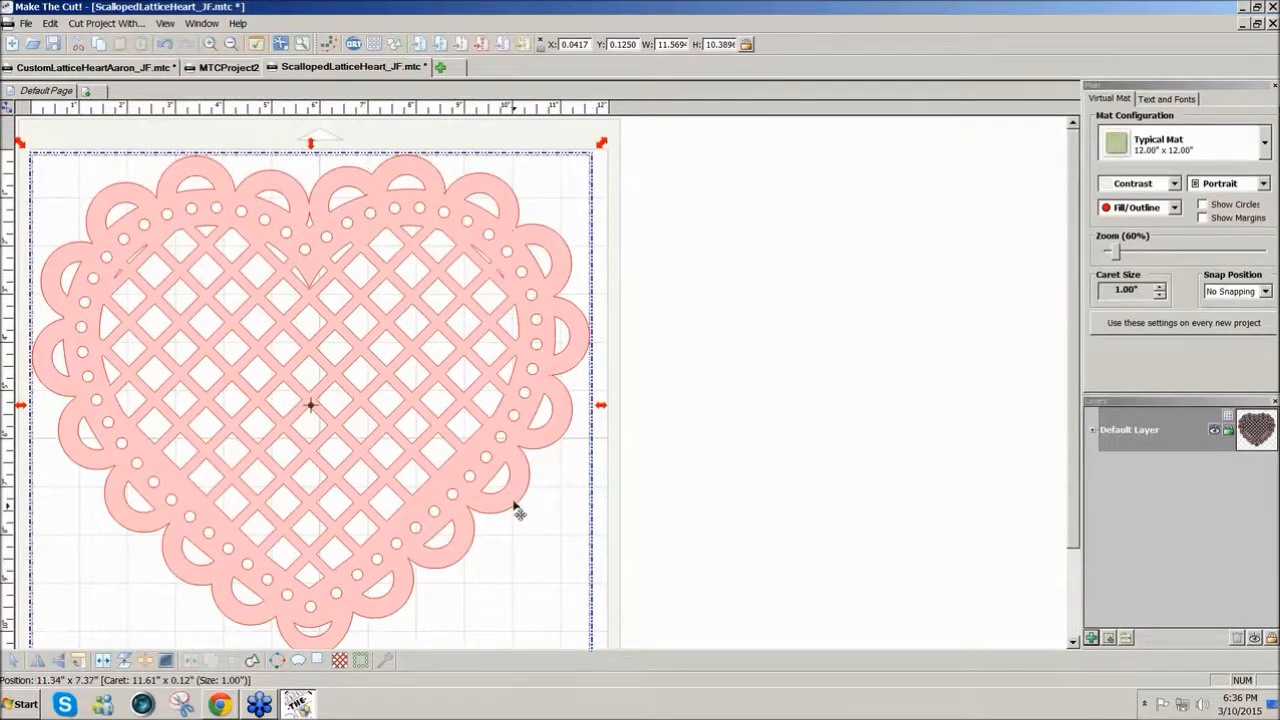
{"action": "left_click", "coordinate": [748, 410]}
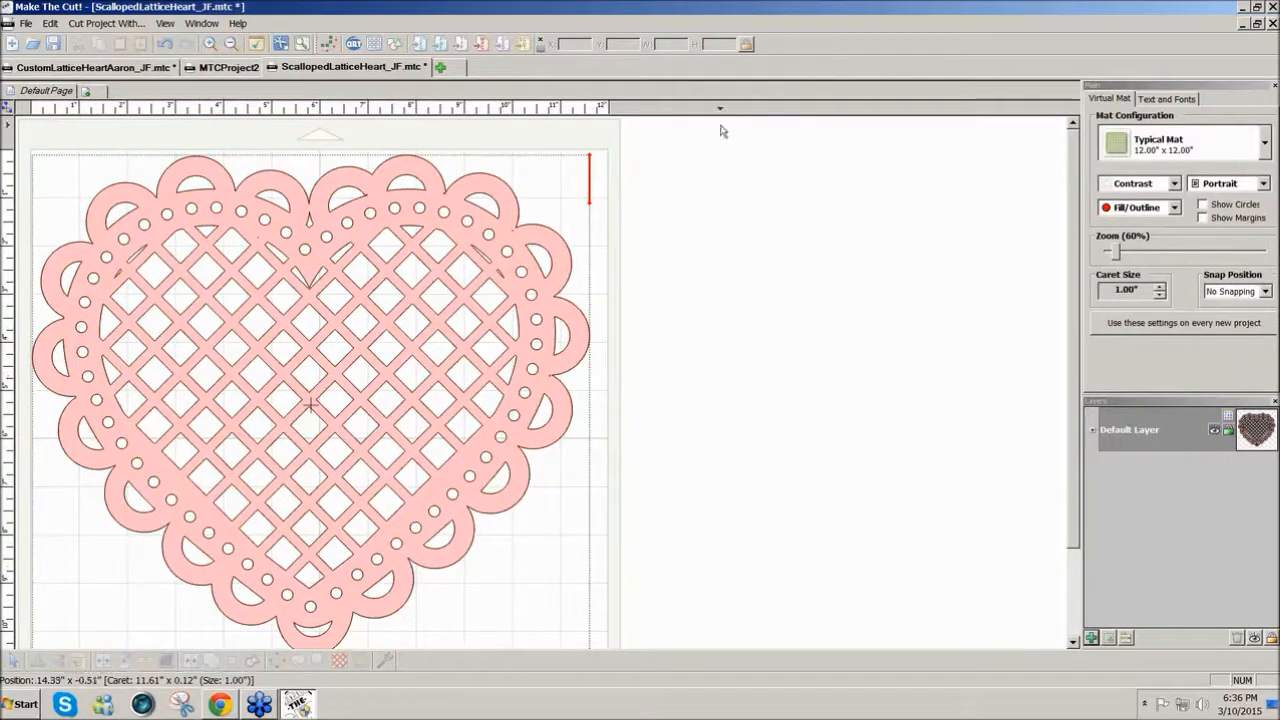
- Search the Make The Cut! gallery for "Banner" with the results sorted by date in descending order
{"action": "left_click", "coordinate": [375, 46]}
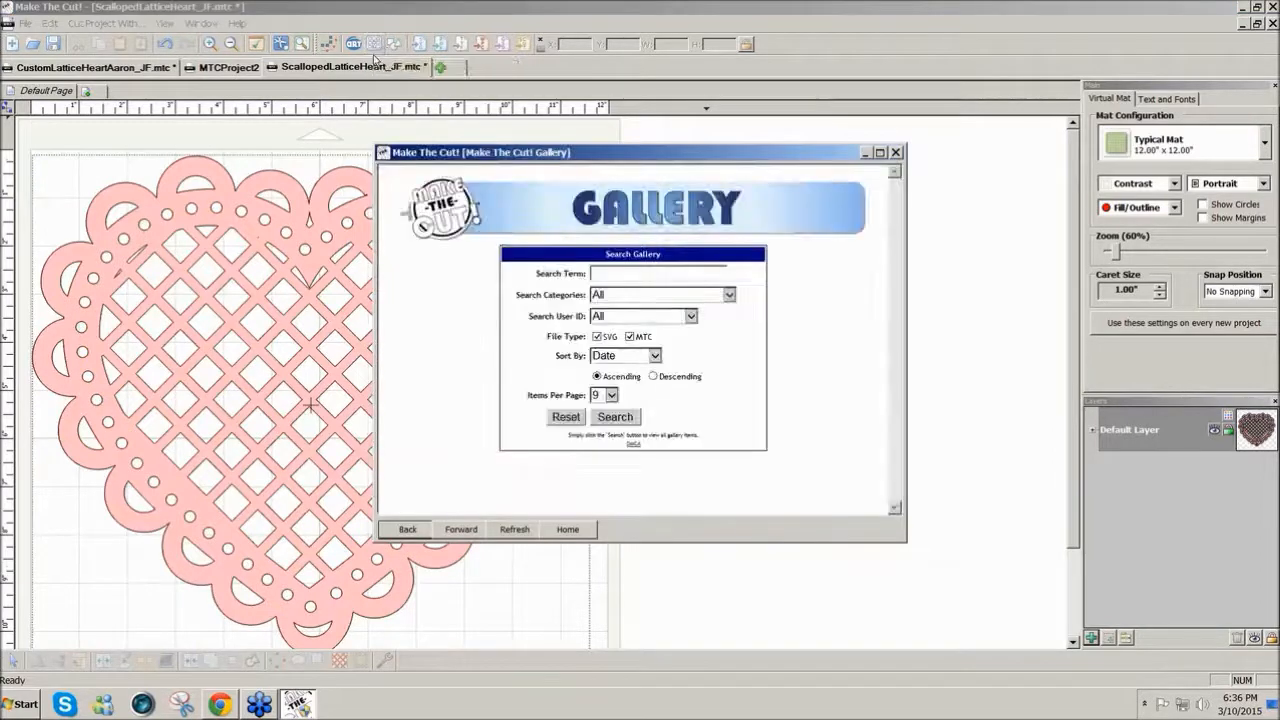
{"action": "left_click", "coordinate": [653, 377]}
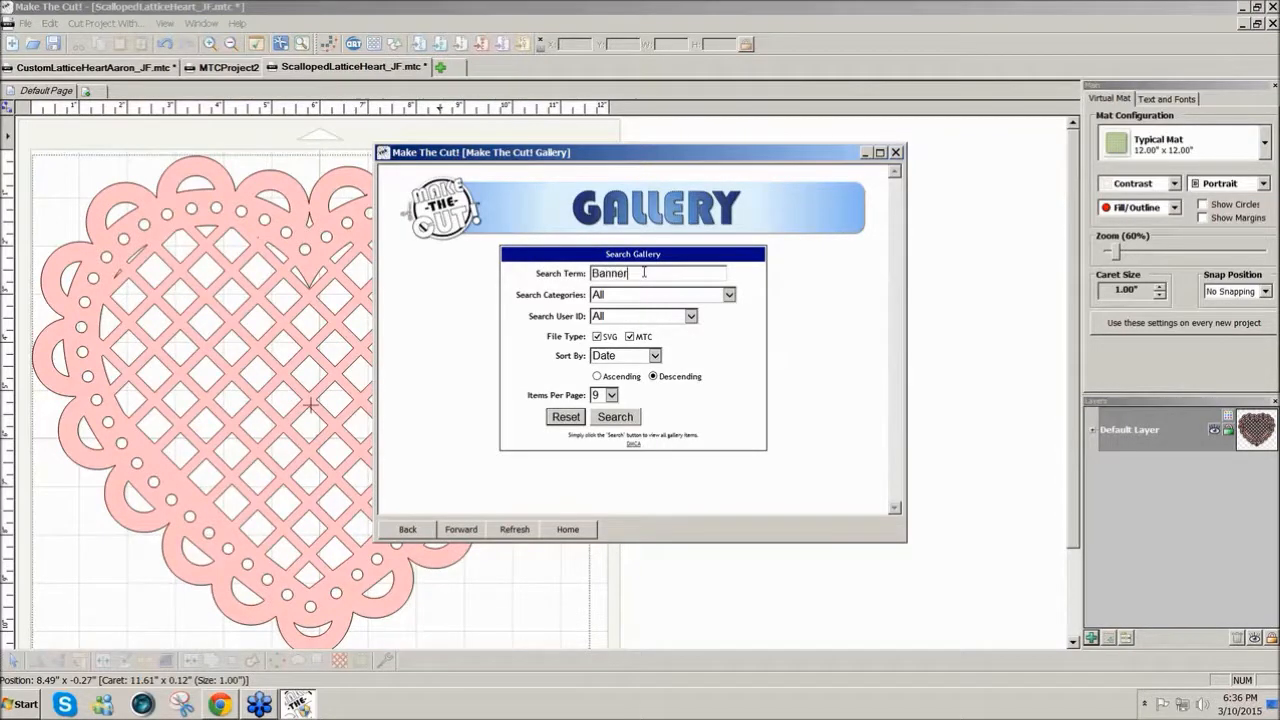
{"action": "left_click", "coordinate": [636, 419]}
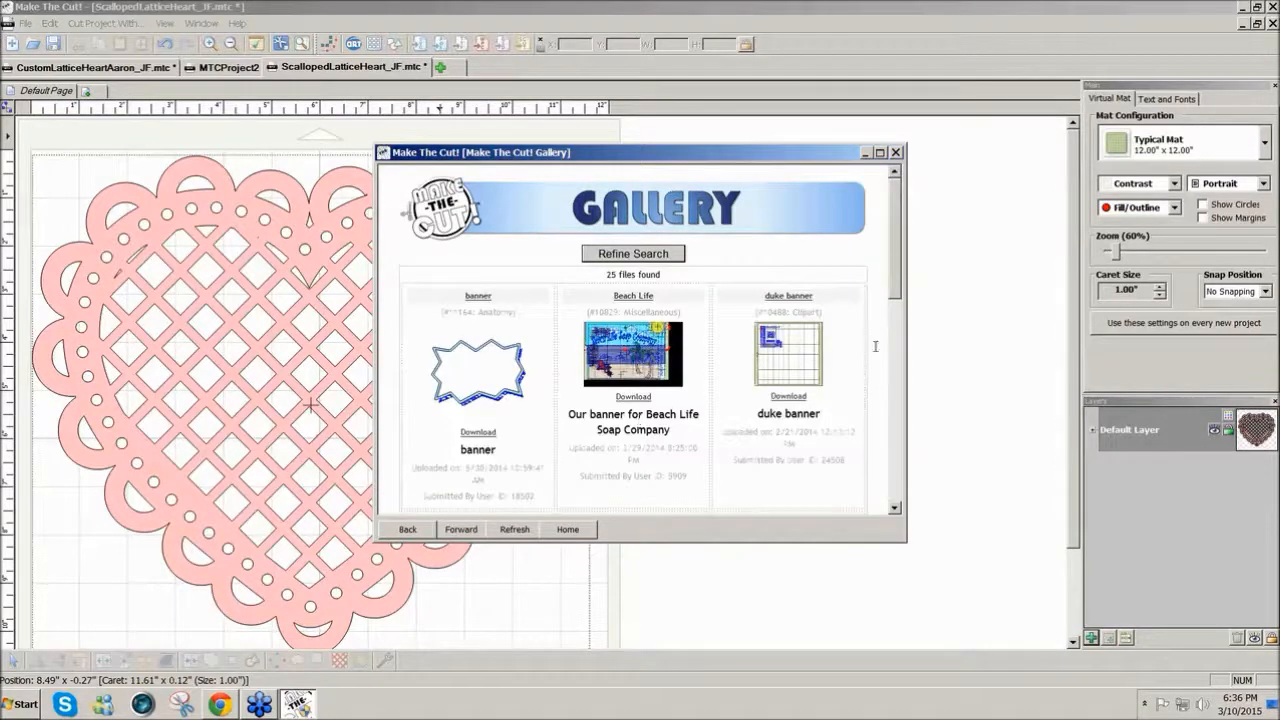
- Browse the gallery result pages for the "Banners" file described as "A few banners, 2 layers", download it and close the gallery
{"action": "scroll", "coordinate": [646, 484], "scroll_direction": "down", "scroll_amount": 10}
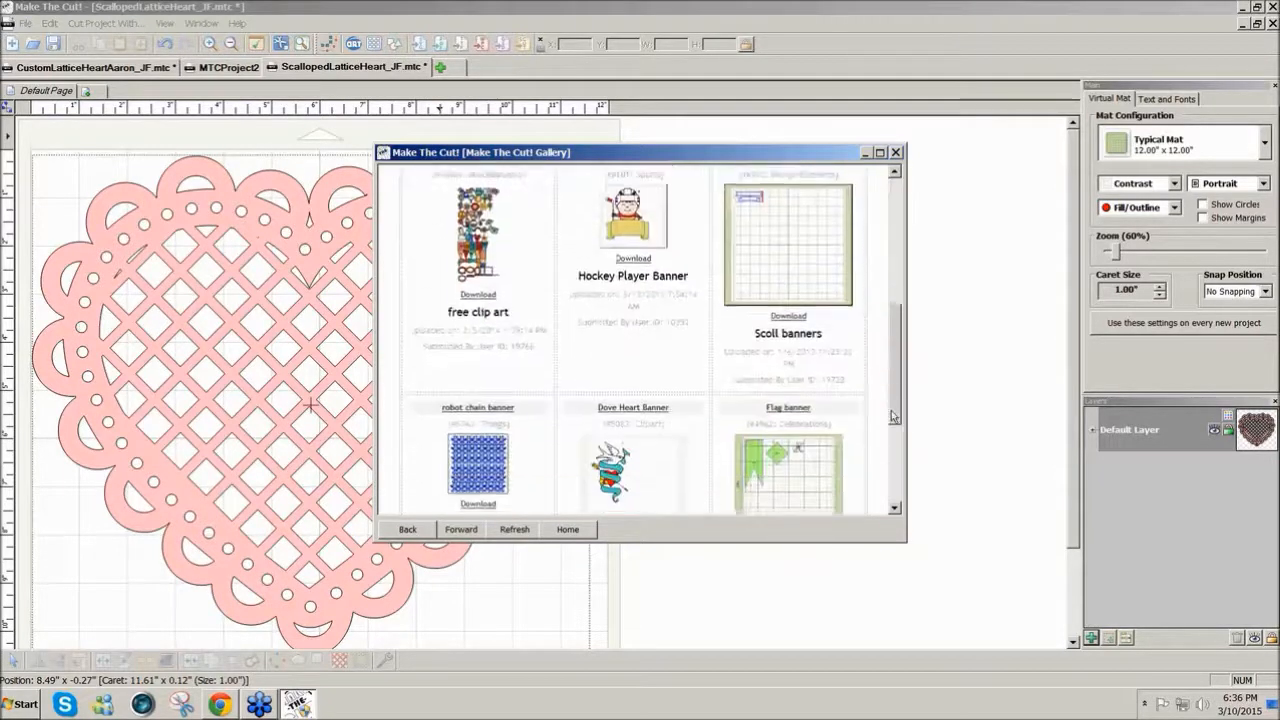
{"action": "left_click", "coordinate": [642, 460]}
{"action": "left_click_drag", "start_coordinate": [898, 291], "coordinate": [875, 464]}
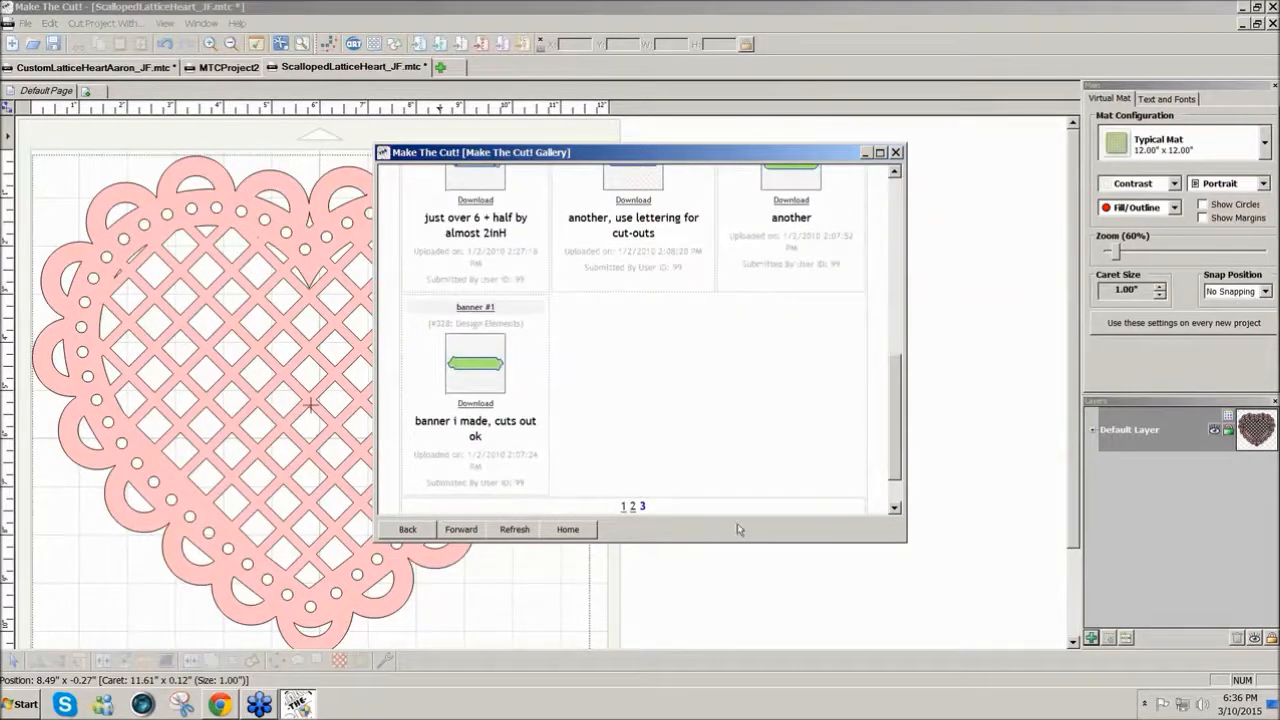
{"action": "left_click", "coordinate": [631, 508]}
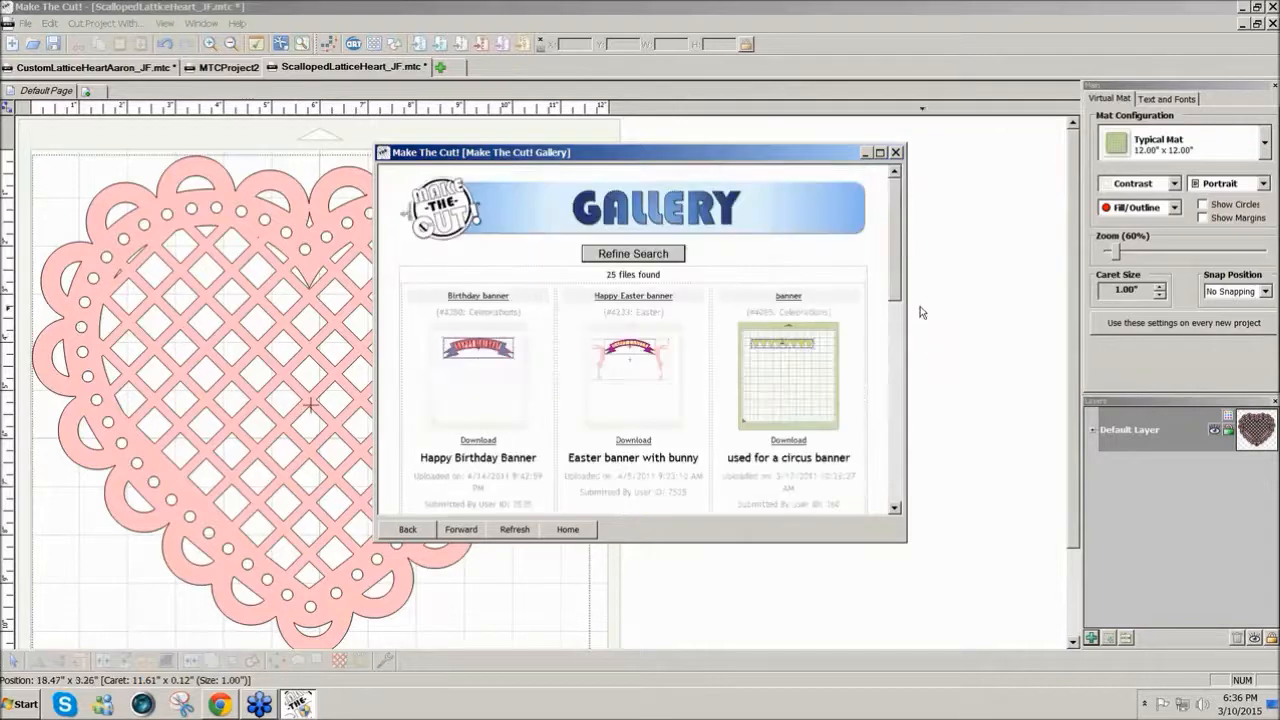
{"action": "left_click_drag", "start_coordinate": [898, 296], "coordinate": [895, 357]}
{"action": "left_click_drag", "start_coordinate": [889, 410], "coordinate": [880, 467]}
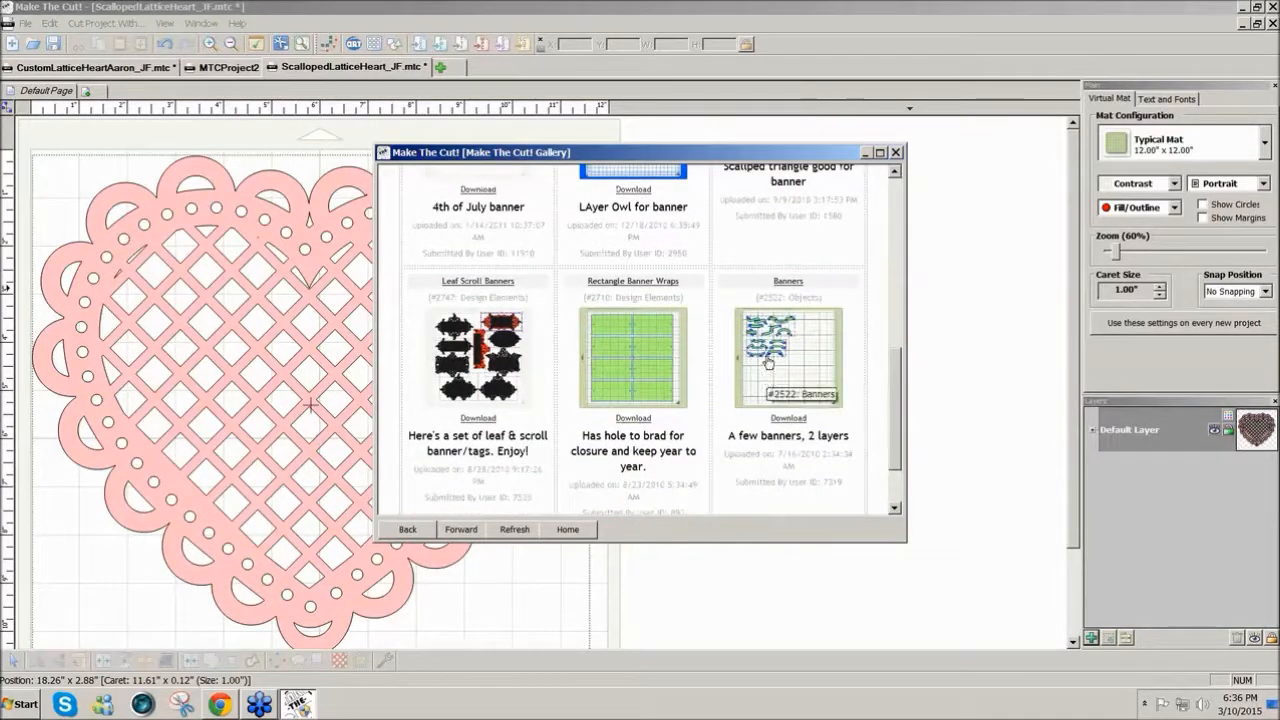
{"action": "left_click", "coordinate": [786, 419]}
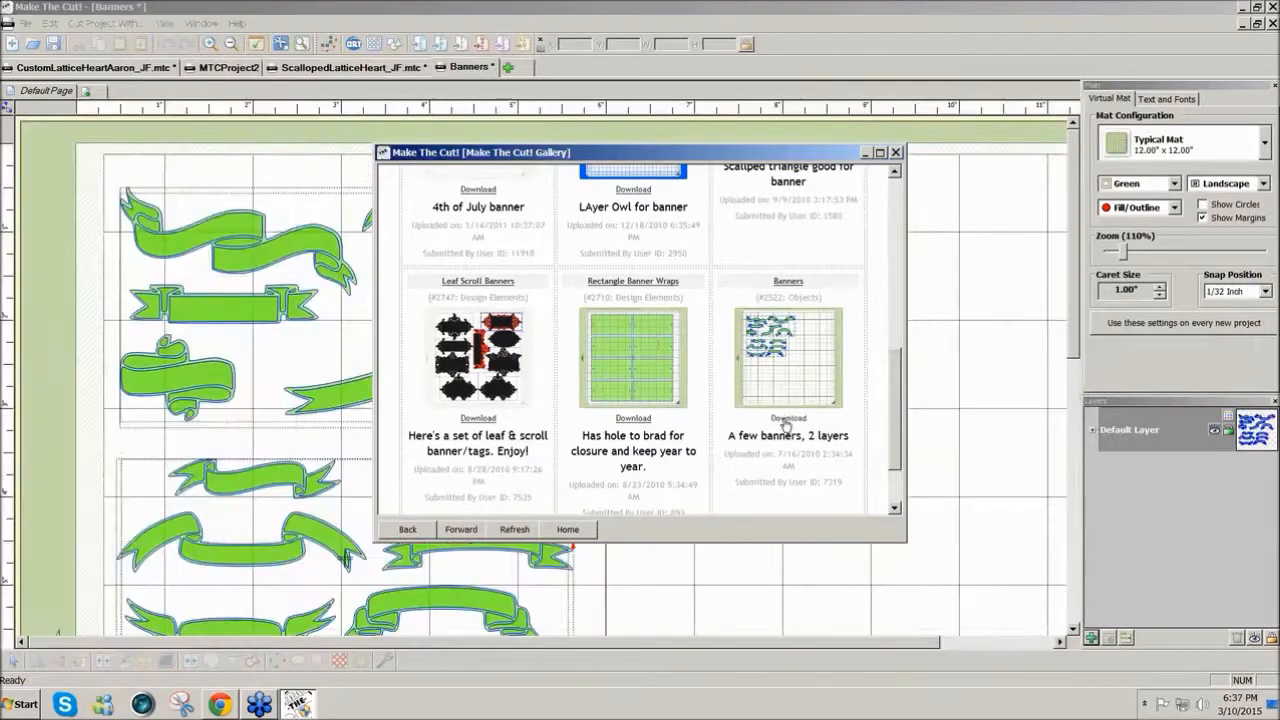
{"action": "left_click", "coordinate": [895, 153]}
- Select all shapes in the Banners project, split both groups into individual banners, and deselect them
{"action": "left_click_drag", "start_coordinate": [1072, 352], "coordinate": [1073, 381]}
{"action": "left_click_drag", "start_coordinate": [778, 237], "coordinate": [362, 114]}
{"action": "left_click", "coordinate": [434, 156]}
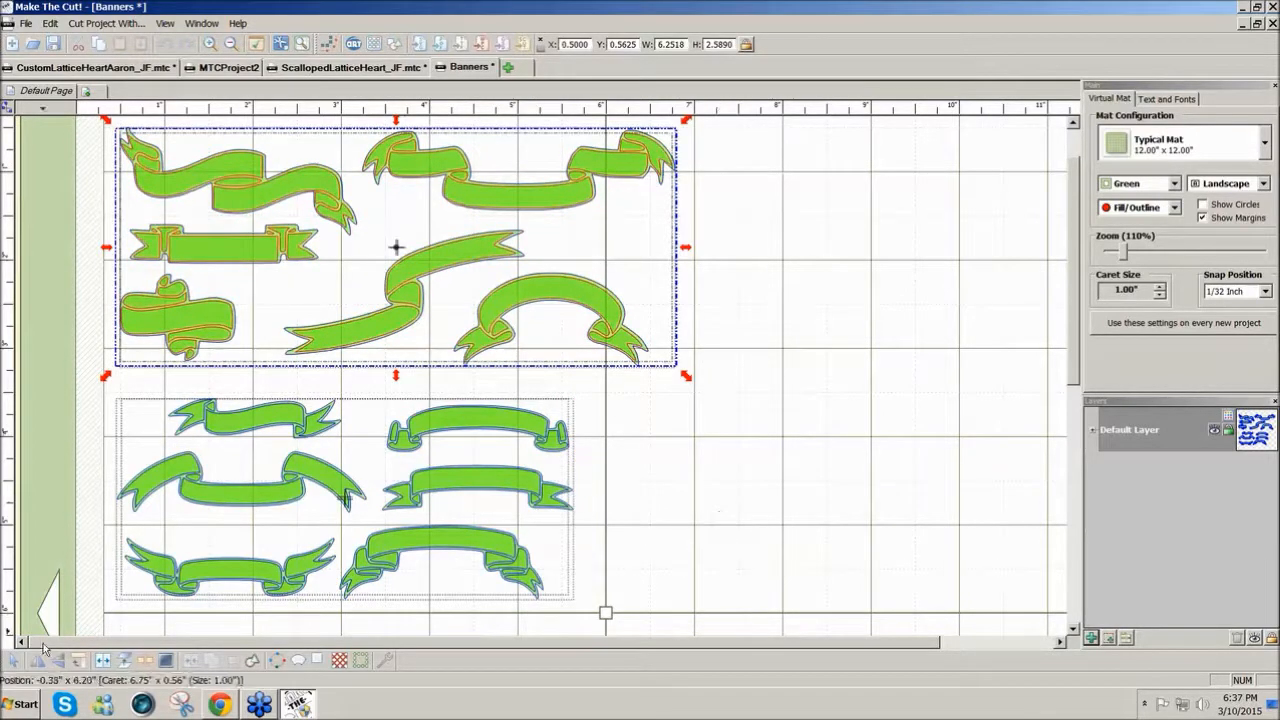
{"action": "left_click", "coordinate": [13, 662]}
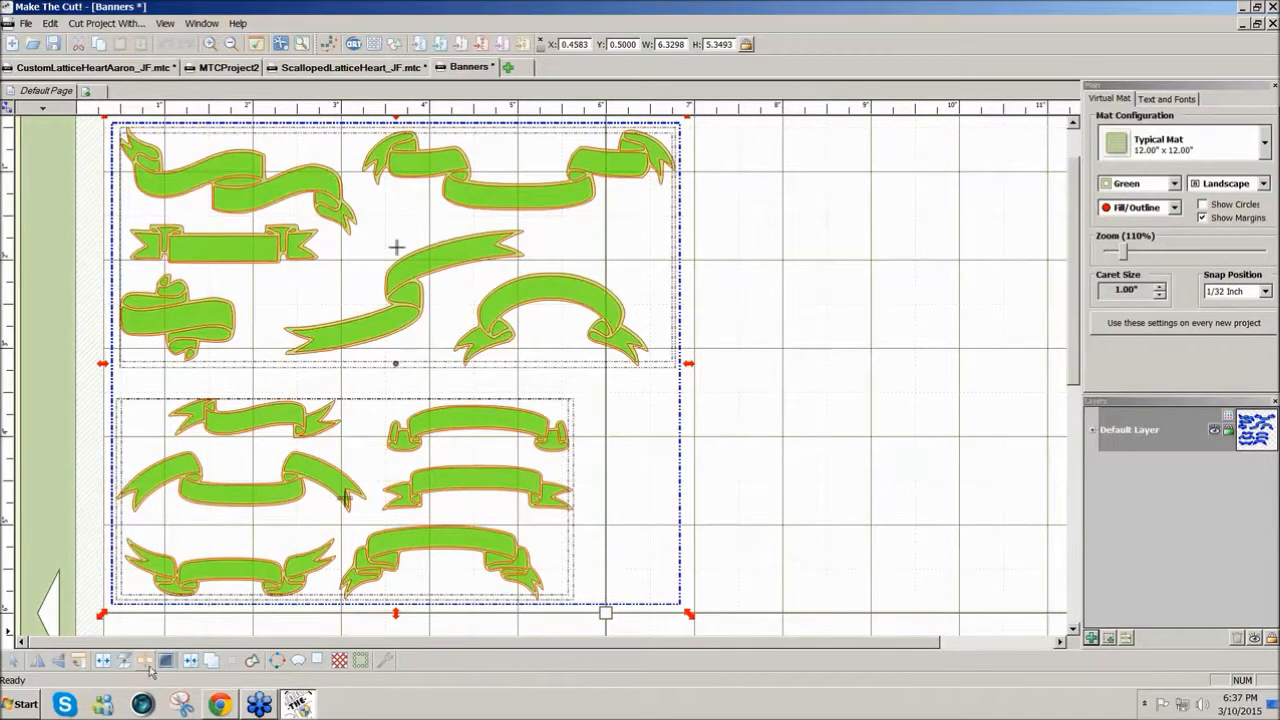
{"action": "left_click", "coordinate": [146, 662]}
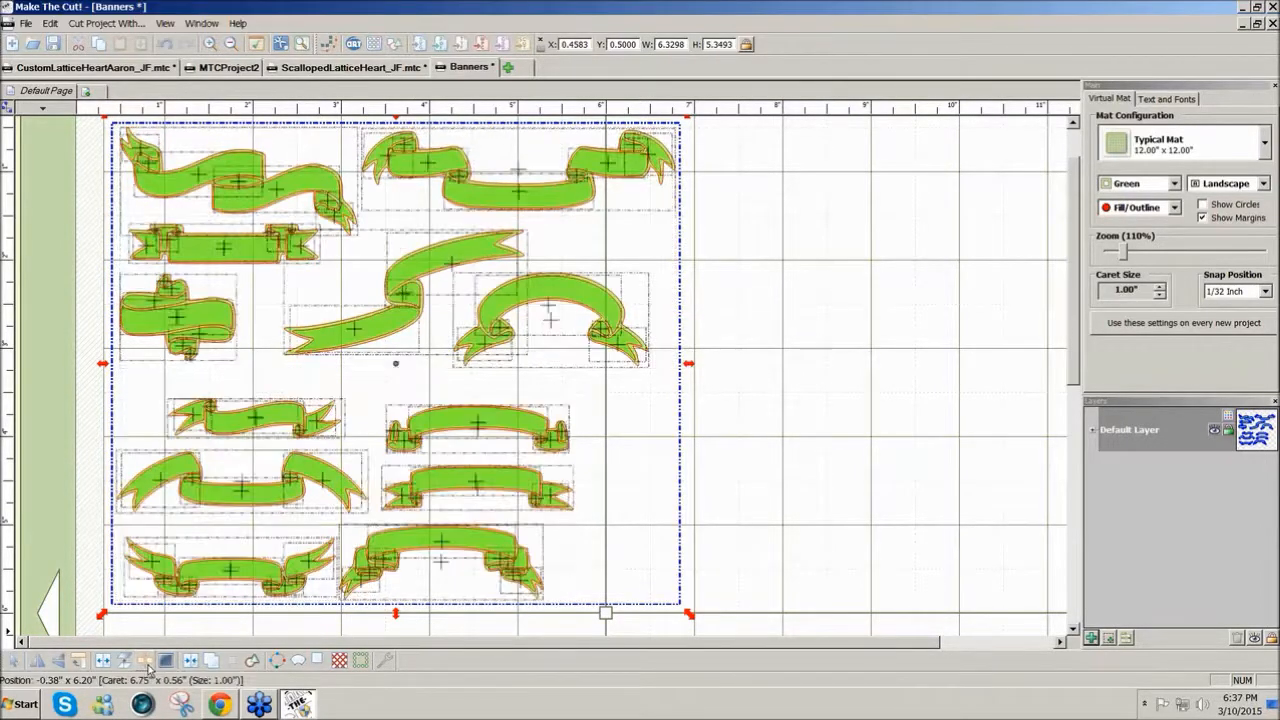
{"action": "left_click", "coordinate": [963, 517]}
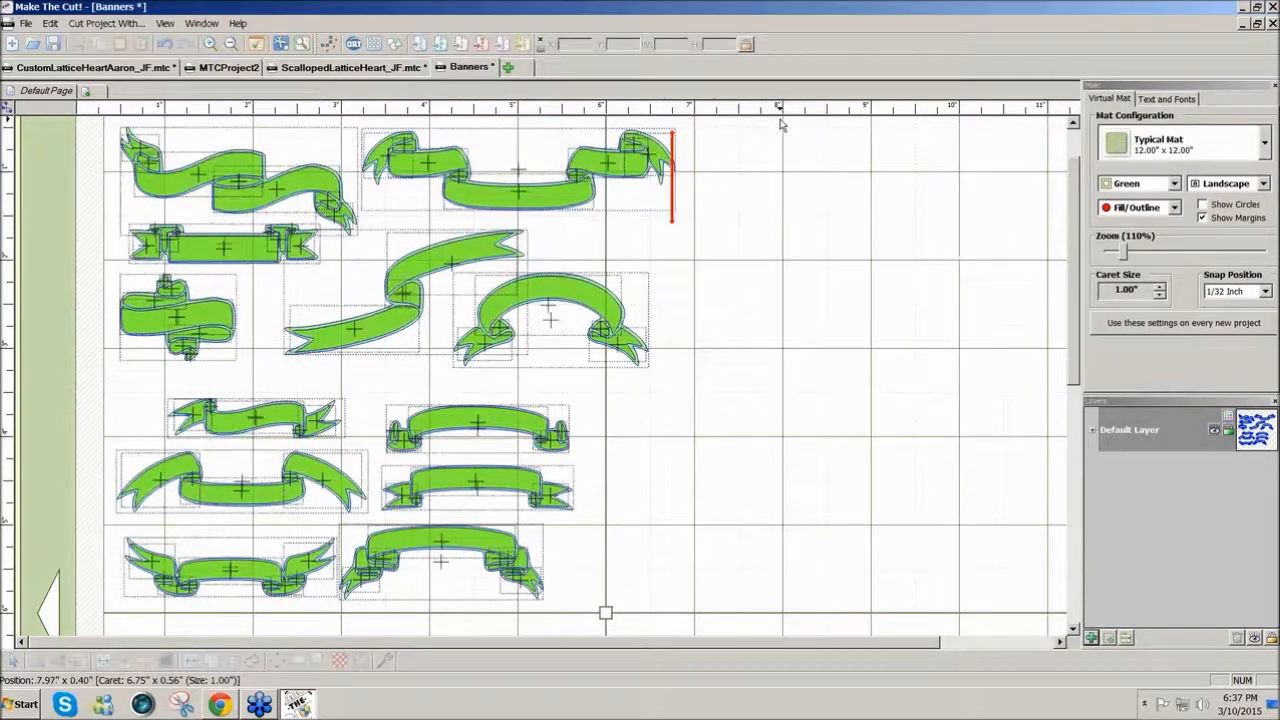
- Move the wide draped banner, the arched ribbon with forked ends and the small wrapped scroll to the empty side of the mat
{"action": "left_click_drag", "start_coordinate": [781, 122], "coordinate": [338, 228]}
{"action": "left_click_drag", "start_coordinate": [488, 200], "coordinate": [822, 244]}
{"action": "left_click_drag", "start_coordinate": [659, 449], "coordinate": [362, 540]}
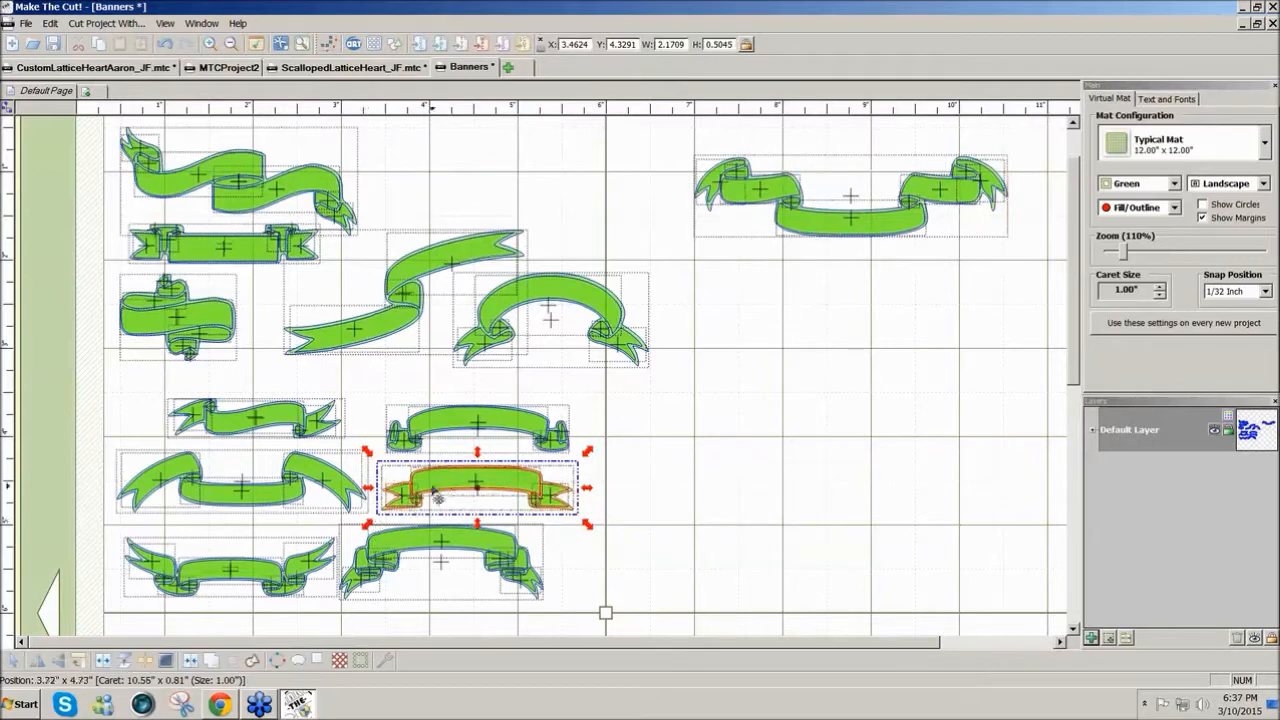
{"action": "left_click_drag", "start_coordinate": [445, 488], "coordinate": [829, 310]}
{"action": "left_click_drag", "start_coordinate": [80, 250], "coordinate": [255, 352]}
{"action": "left_click_drag", "start_coordinate": [172, 333], "coordinate": [877, 438]}
- Copy the three set-aside banners together and paste them in place into the ScallopedLatticeHeart_JF.mtc project
{"action": "left_click_drag", "start_coordinate": [678, 133], "coordinate": [1067, 494]}
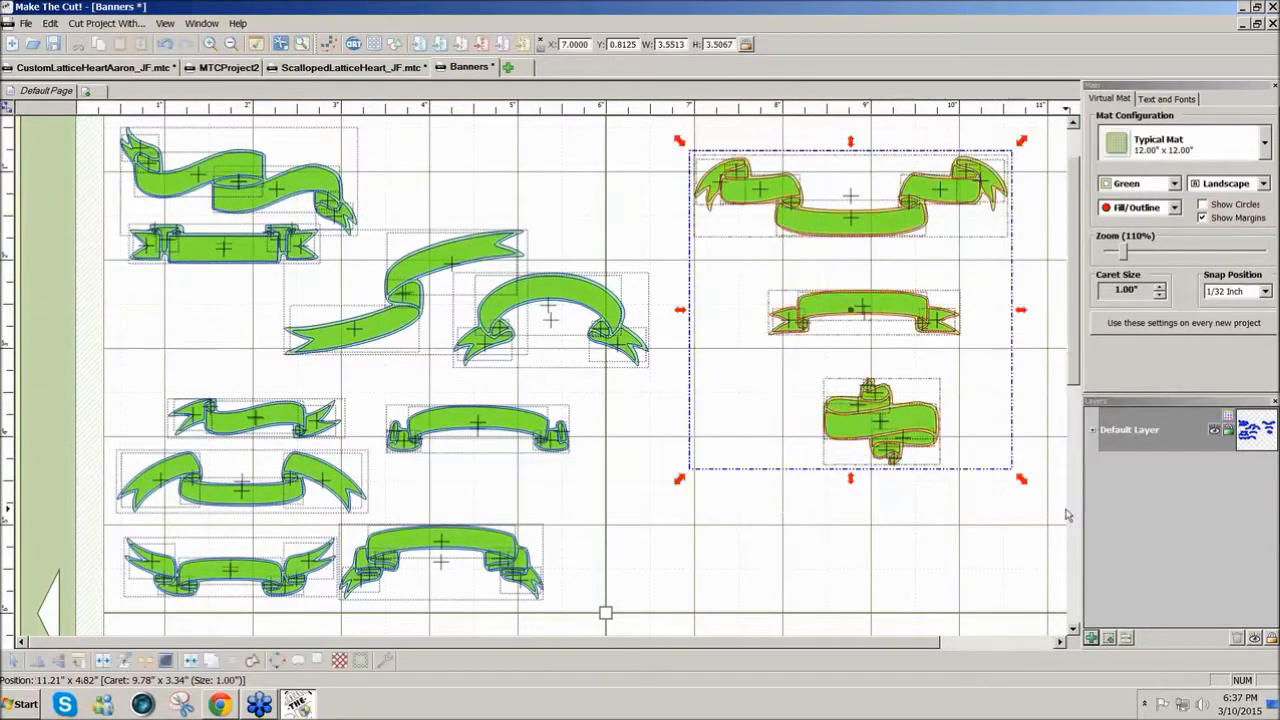
{"action": "left_click", "coordinate": [50, 23]}
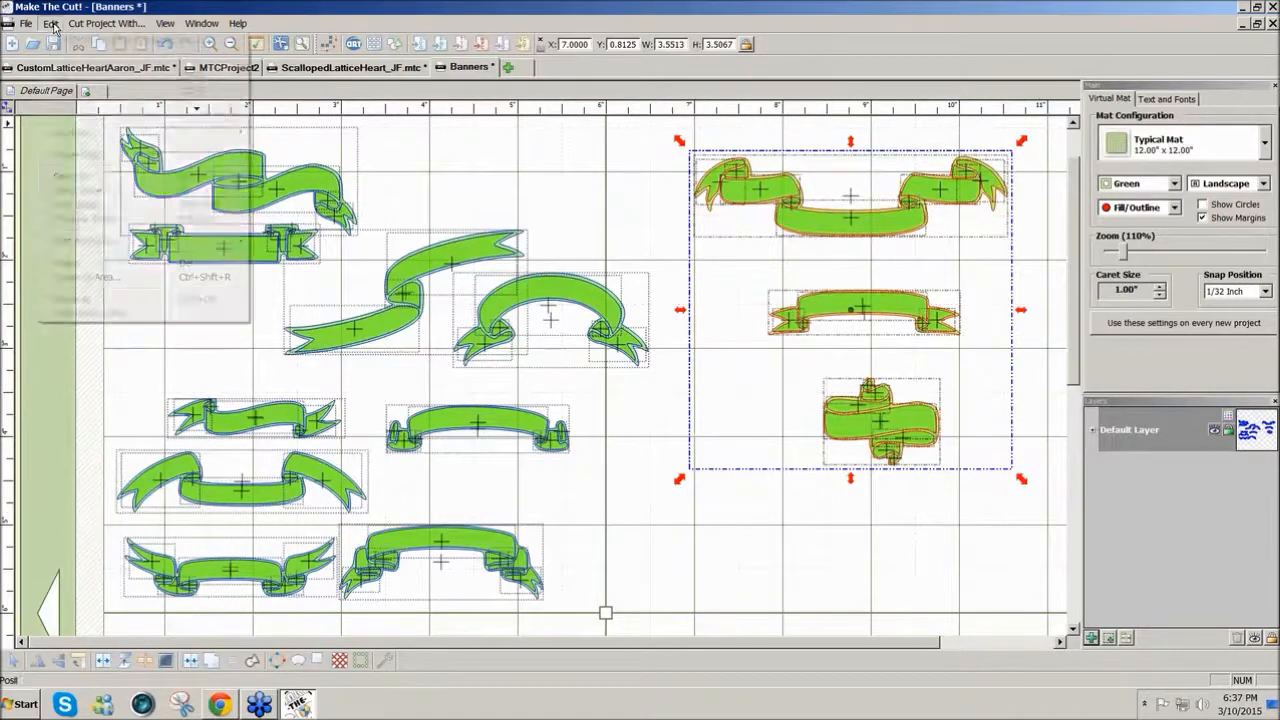
{"action": "left_click", "coordinate": [64, 92]}
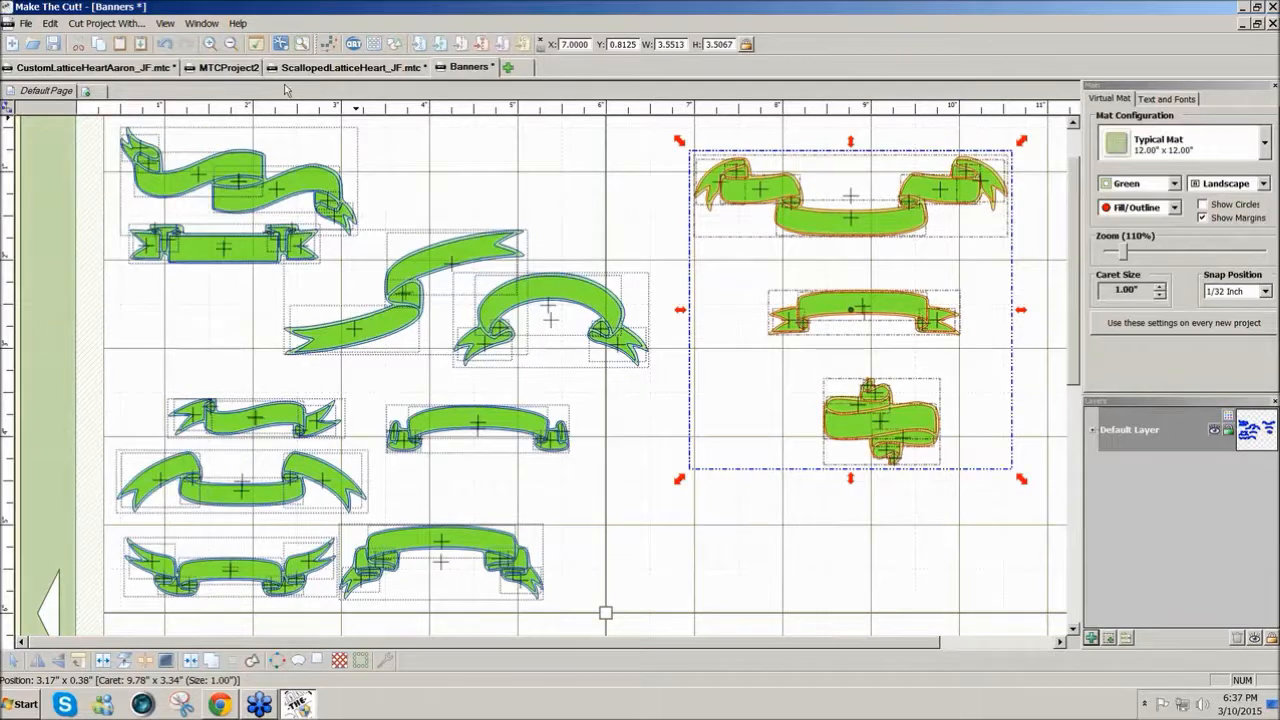
{"action": "left_click", "coordinate": [350, 67]}
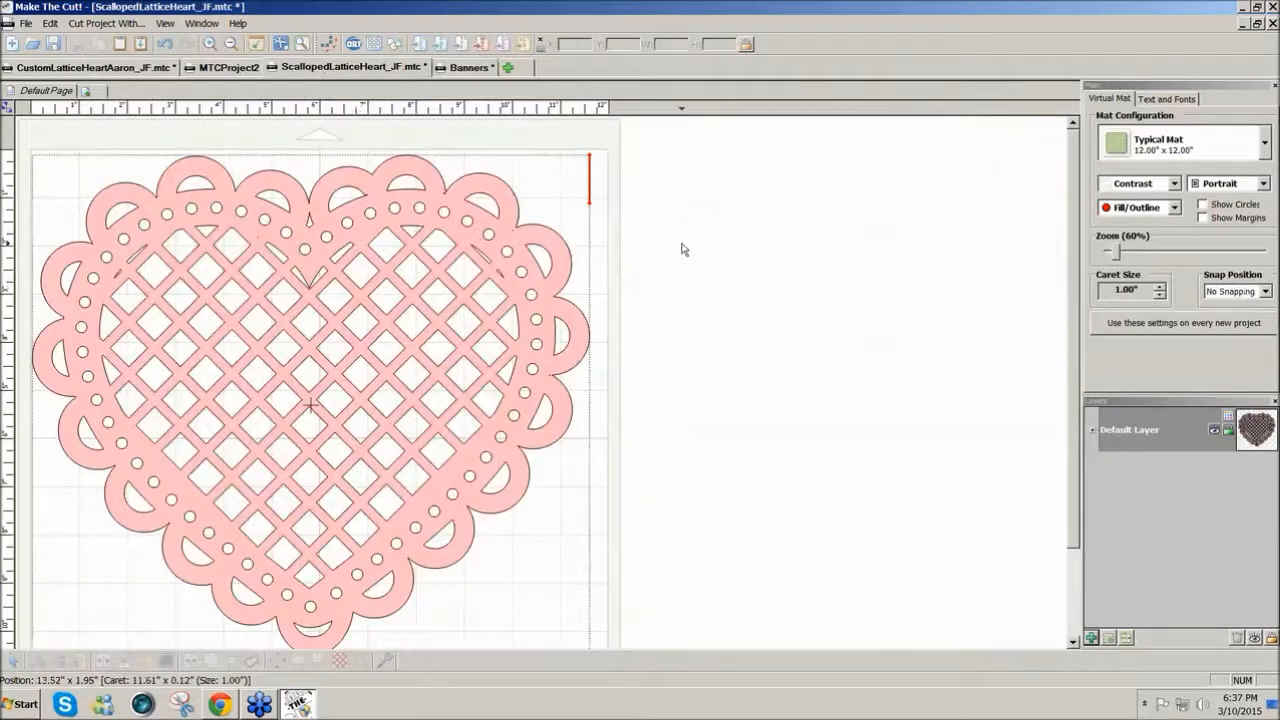
{"action": "left_click", "coordinate": [49, 23]}
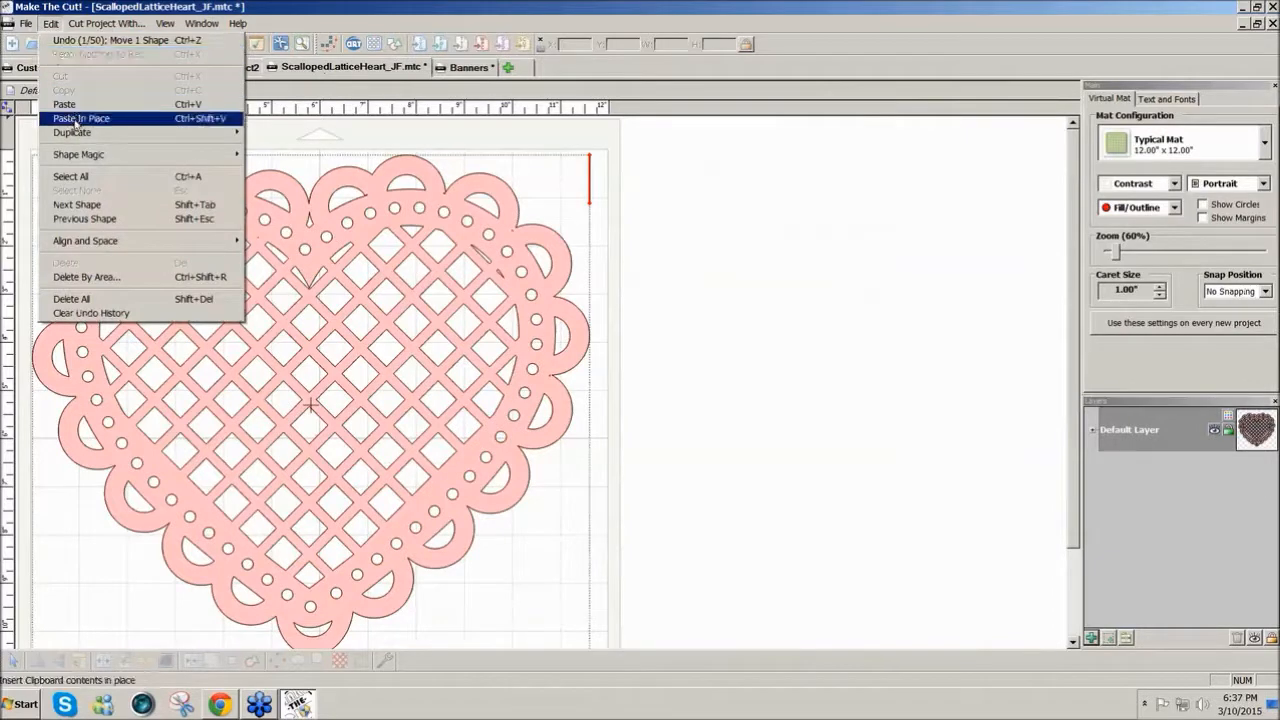
{"action": "left_click", "coordinate": [76, 119]}
- Assign the pasted banners to a new layer beside the heart and enlarge them together to a little over twice their size
{"action": "left_click_drag", "start_coordinate": [477, 283], "coordinate": [770, 330]}
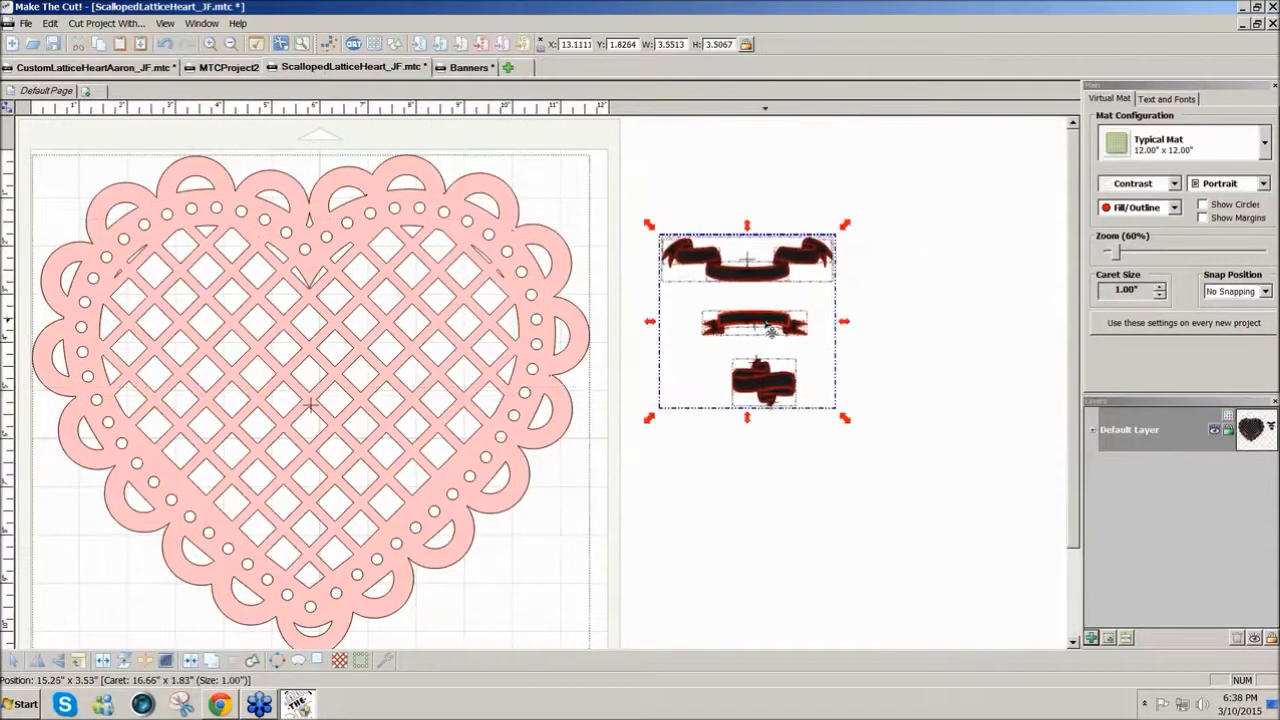
{"action": "left_click", "coordinate": [1108, 640]}
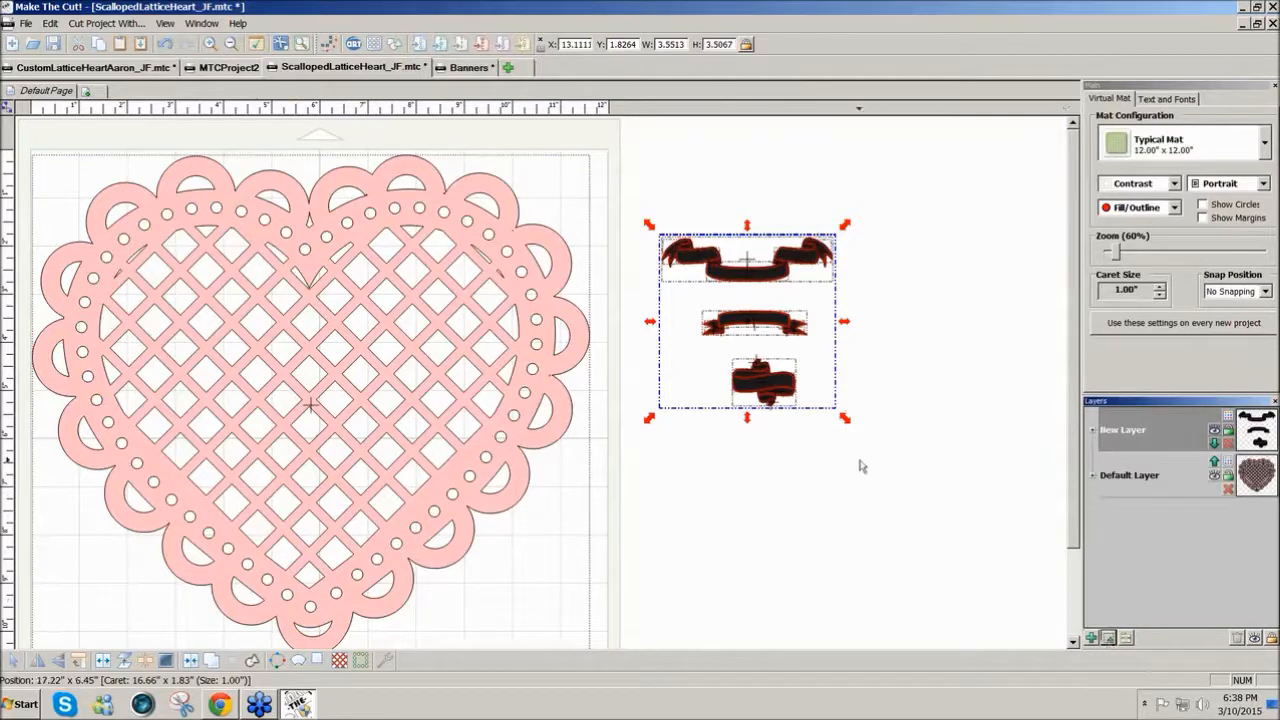
{"action": "left_click_drag", "start_coordinate": [647, 425], "coordinate": [430, 500]}
{"action": "left_click_drag", "start_coordinate": [722, 441], "coordinate": [827, 404]}
{"action": "left_click", "coordinate": [953, 623]}
- Place the wrapped scroll banner over the heart's lower part and enlarge it to about 3.55 by 2.63 in
{"action": "left_click_drag", "start_coordinate": [955, 625], "coordinate": [693, 461]}
{"action": "left_click_drag", "start_coordinate": [815, 535], "coordinate": [333, 522]}
{"action": "left_click_drag", "start_coordinate": [383, 471], "coordinate": [402, 445]}
{"action": "left_click_drag", "start_coordinate": [357, 536], "coordinate": [344, 541]}
{"action": "left_click", "coordinate": [822, 597]}
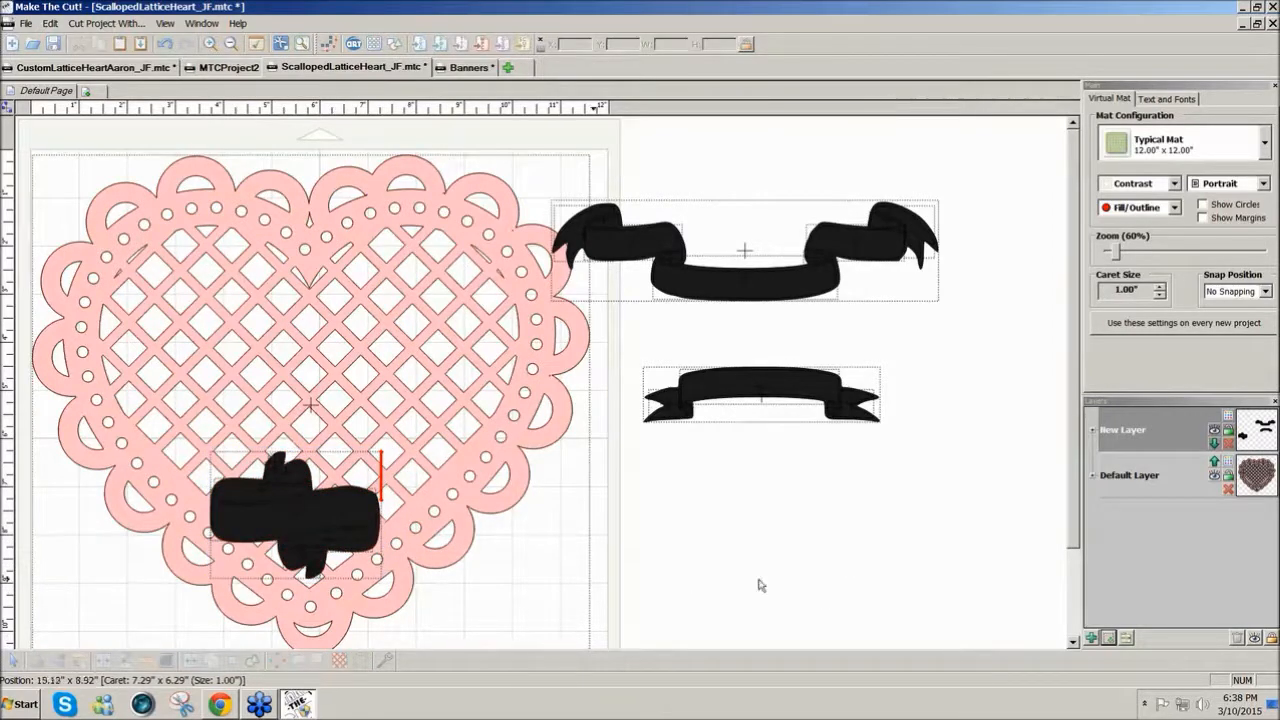
- Place the arched ribbon banner across the heart above the scroll and enlarge it to about 7.84 by 1.82 in
{"action": "left_click_drag", "start_coordinate": [952, 452], "coordinate": [606, 339]}
{"action": "left_click_drag", "start_coordinate": [691, 392], "coordinate": [221, 411]}
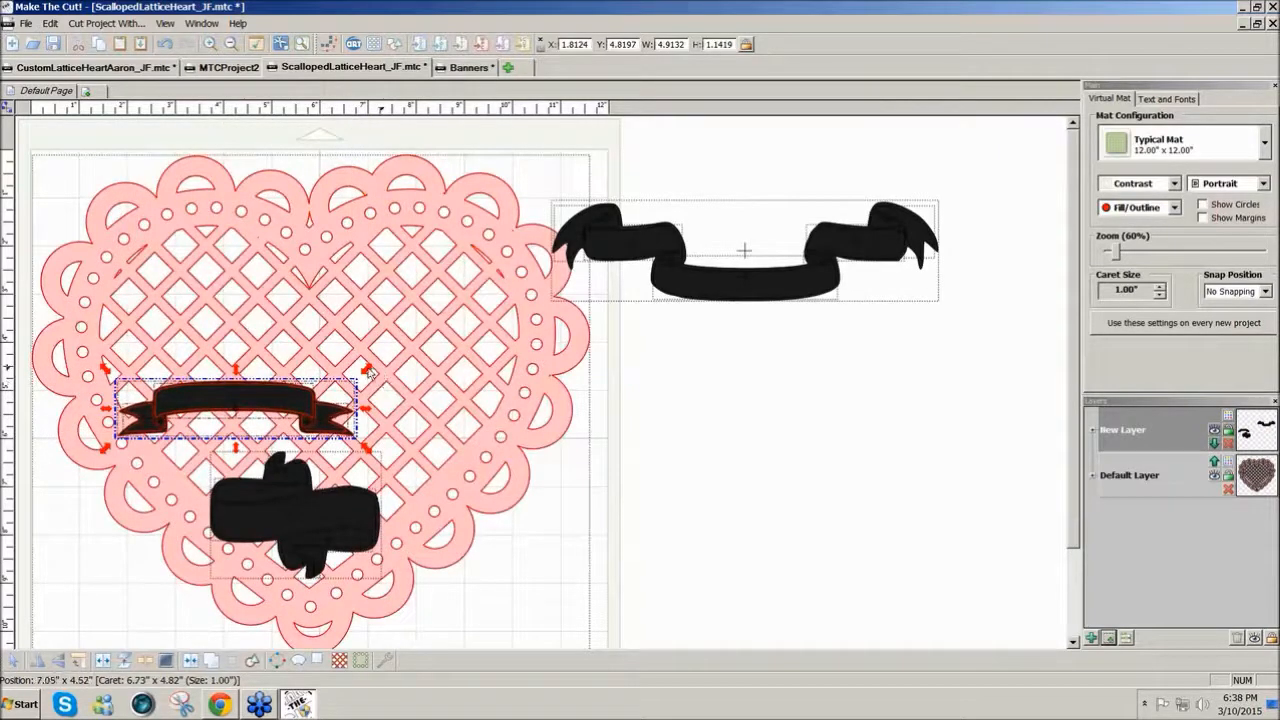
{"action": "left_click_drag", "start_coordinate": [368, 372], "coordinate": [508, 355]}
{"action": "left_click_drag", "start_coordinate": [334, 386], "coordinate": [330, 416]}
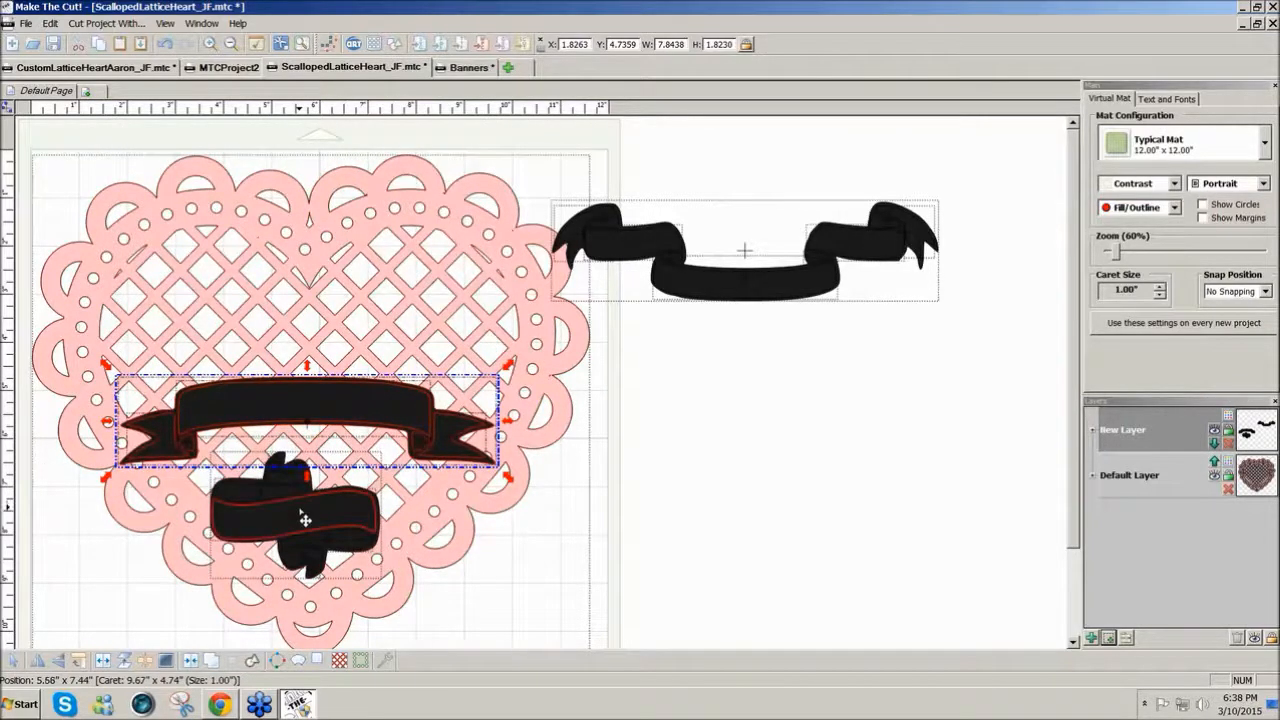
- Move the wide draped banner across the upper part of the heart and deselect it
{"action": "left_click_drag", "start_coordinate": [1000, 180], "coordinate": [460, 338]}
{"action": "left_click_drag", "start_coordinate": [815, 290], "coordinate": [372, 318]}
{"action": "left_click", "coordinate": [826, 380]}
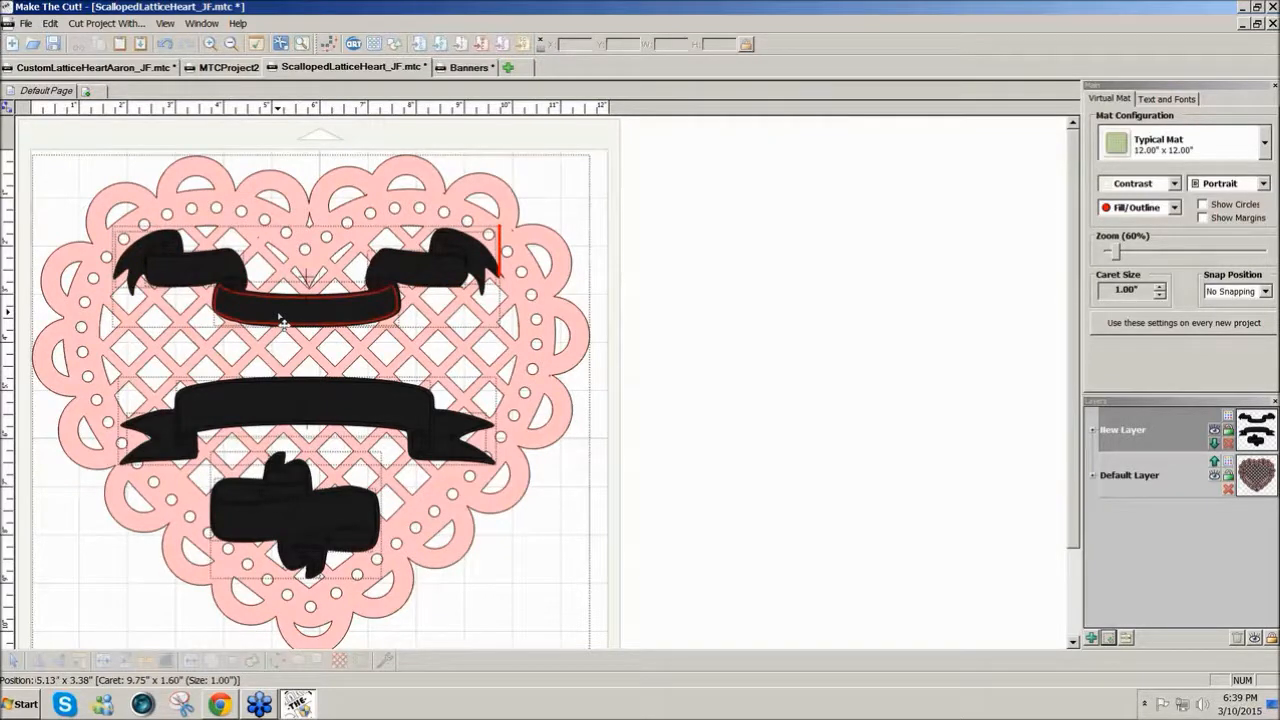
- Select the front panels of all three banners together and assign them to another new layer
{"action": "left_click", "coordinate": [281, 318]}
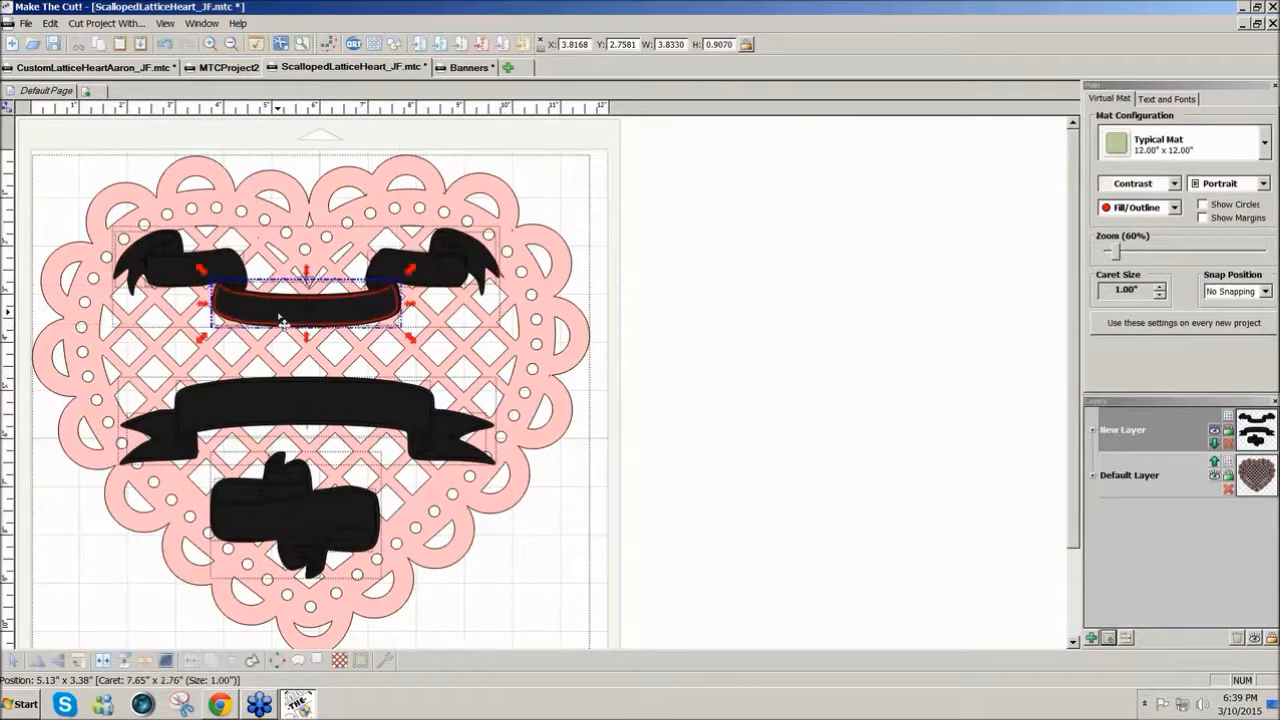
{"action": "left_click", "coordinate": [318, 421], "text": "shift"}
{"action": "left_click", "coordinate": [300, 518], "text": "shift"}
{"action": "left_click", "coordinate": [1109, 639]}
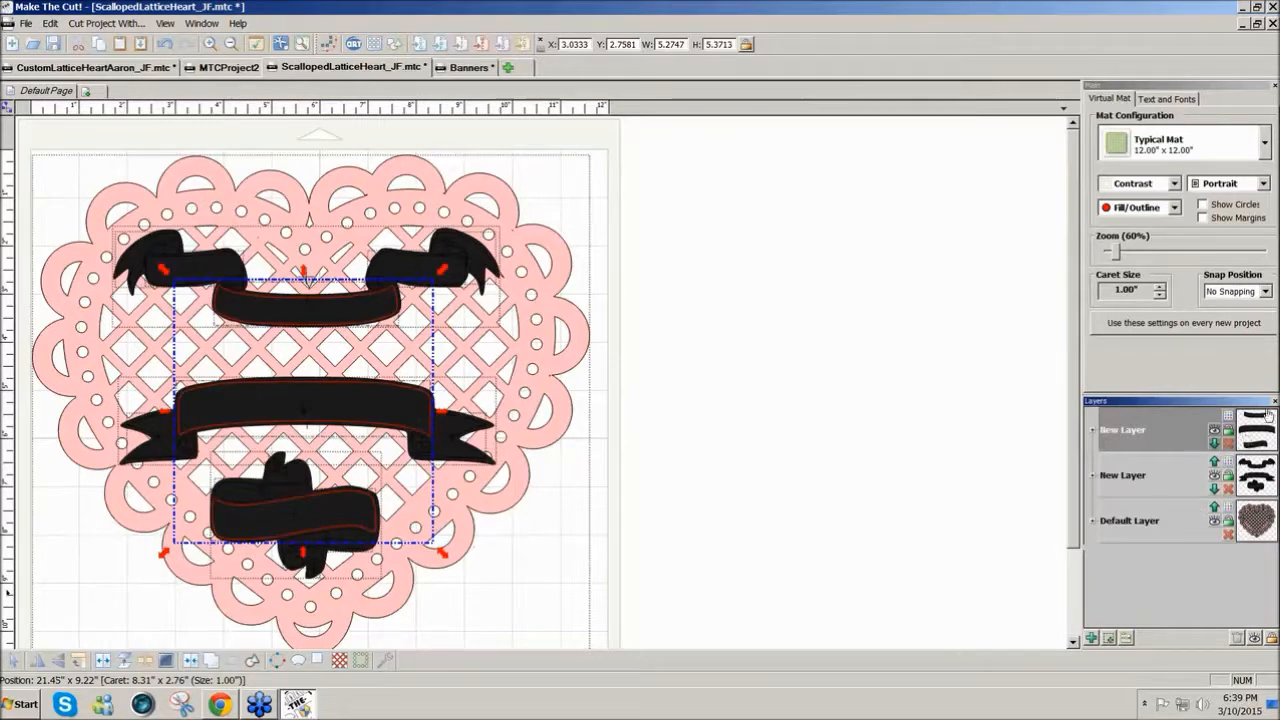
- Change the colour of the new front-panel layer to pale peach and deselect the panels
{"action": "left_click", "coordinate": [1229, 418]}
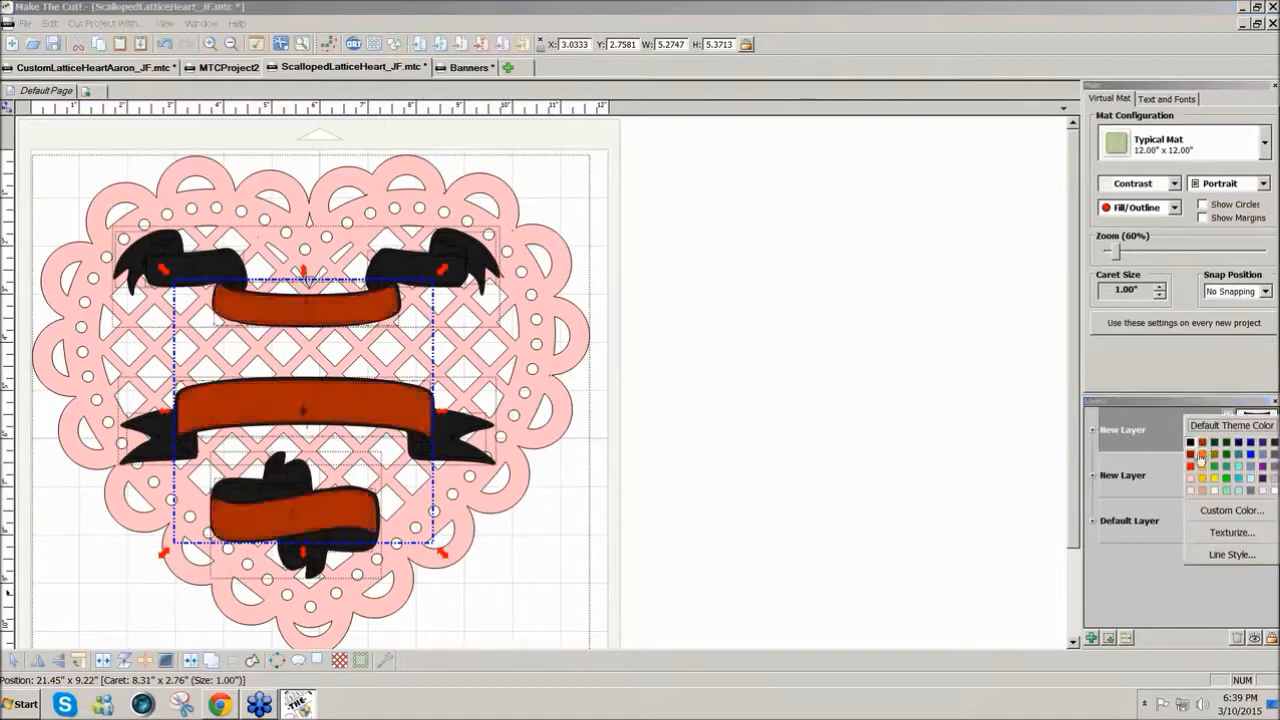
{"action": "left_click", "coordinate": [1191, 496]}
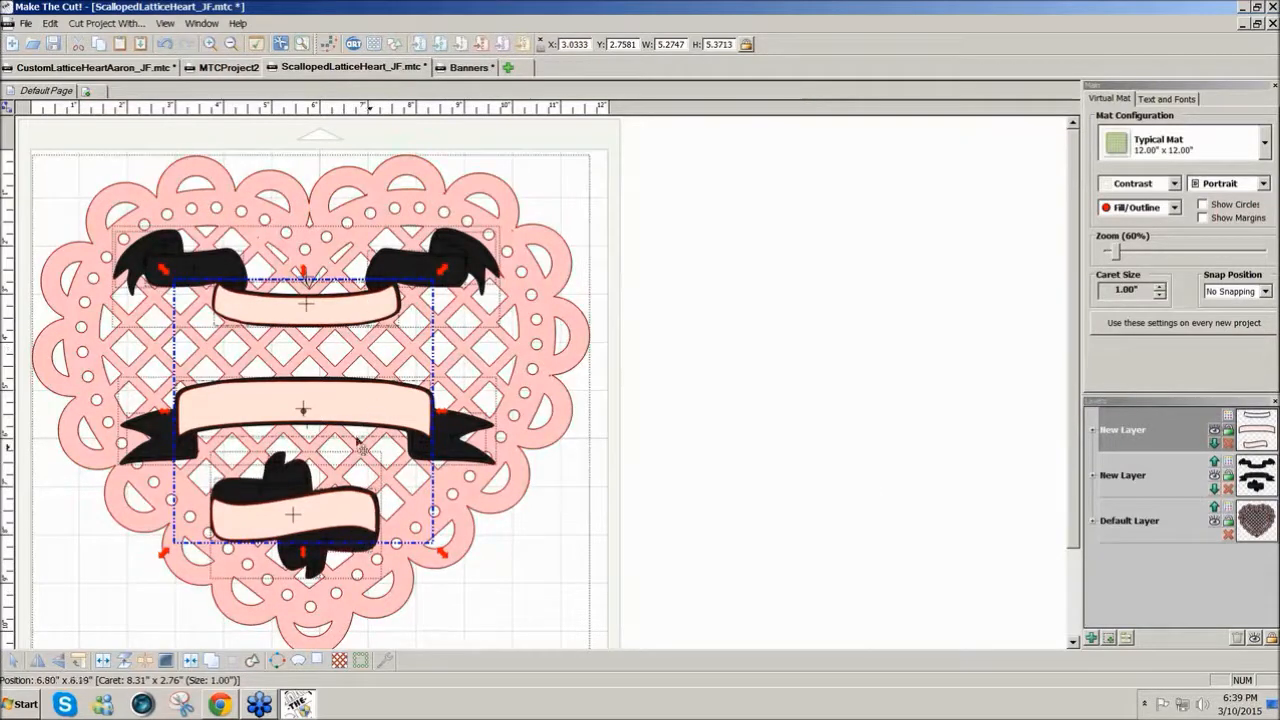
{"action": "left_click", "coordinate": [618, 441]}
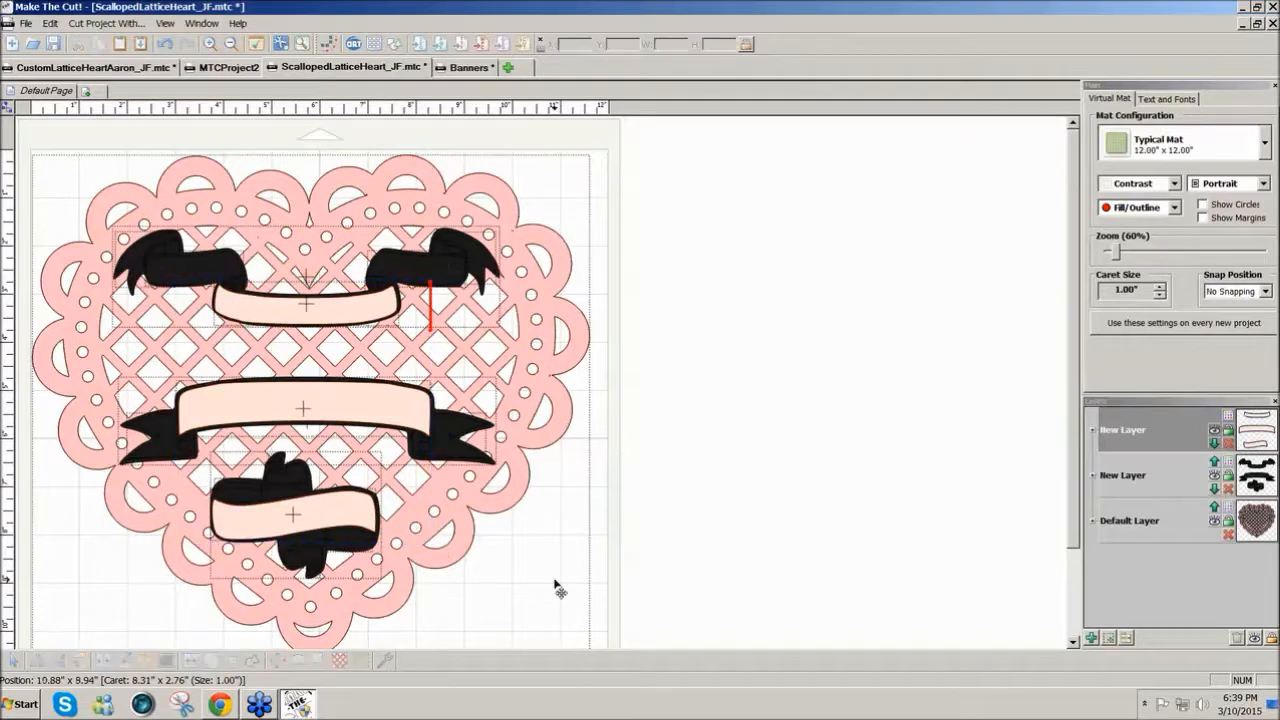
- Select the whole wrapped scroll banner and nudge it to about X 3.95, Y 6.30 in to centre it on the heart
{"action": "left_click_drag", "start_coordinate": [648, 595], "coordinate": [118, 441]}
{"action": "key", "text": "Right"}
{"action": "key", "text": "Right"}
{"action": "key", "text": "Right"}
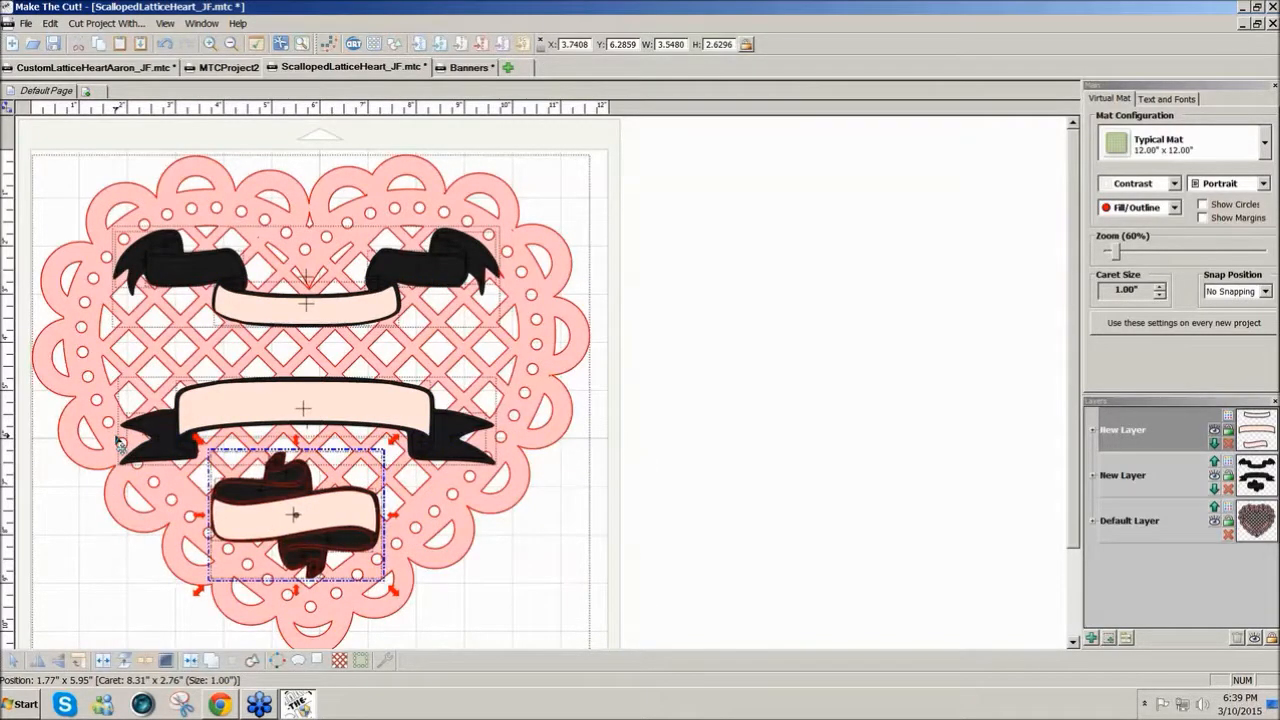
{"action": "key", "text": "Right"}
{"action": "key", "text": "Right"}
{"action": "key", "text": "Right"}
{"action": "key", "text": "Right"}
{"action": "key", "text": "Right"}
{"action": "key", "text": "Right"}
{"action": "key", "text": "Right"}
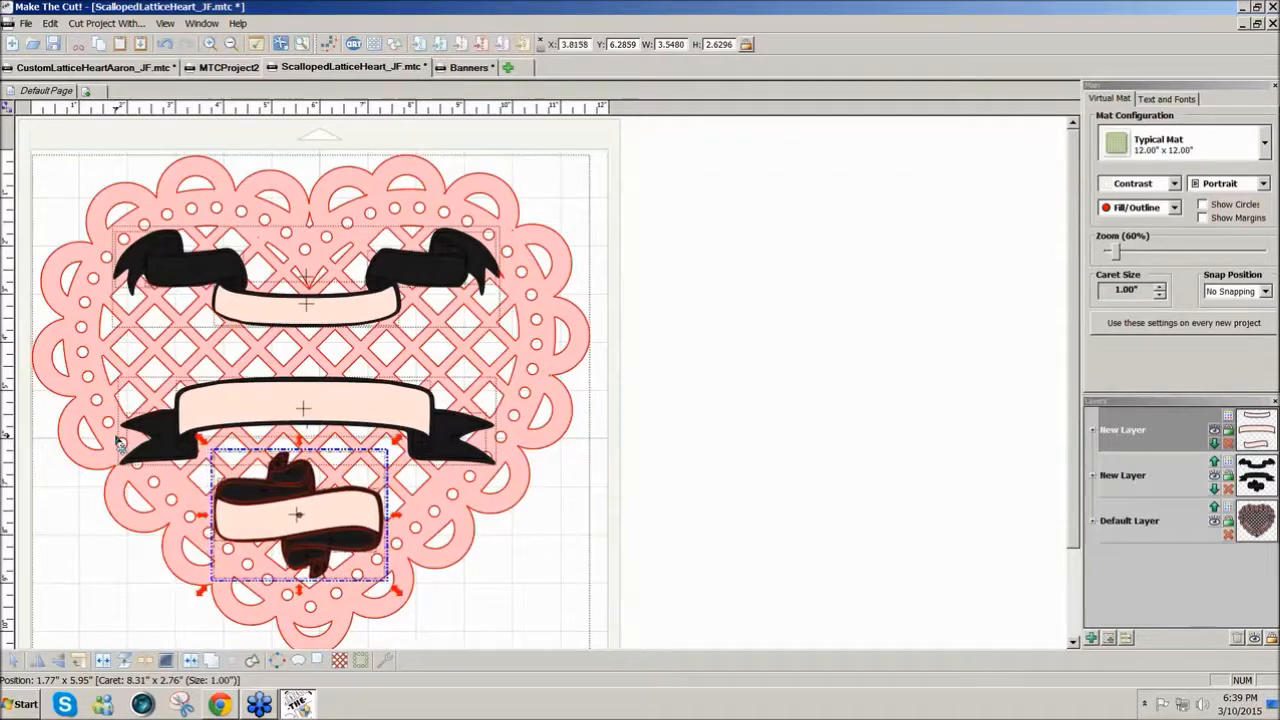
{"action": "key", "text": "Right"}
{"action": "key", "text": "Right"}
{"action": "key", "text": "Right"}
{"action": "key", "text": "Right"}
{"action": "key", "text": "Right"}
{"action": "key", "text": "Right"}
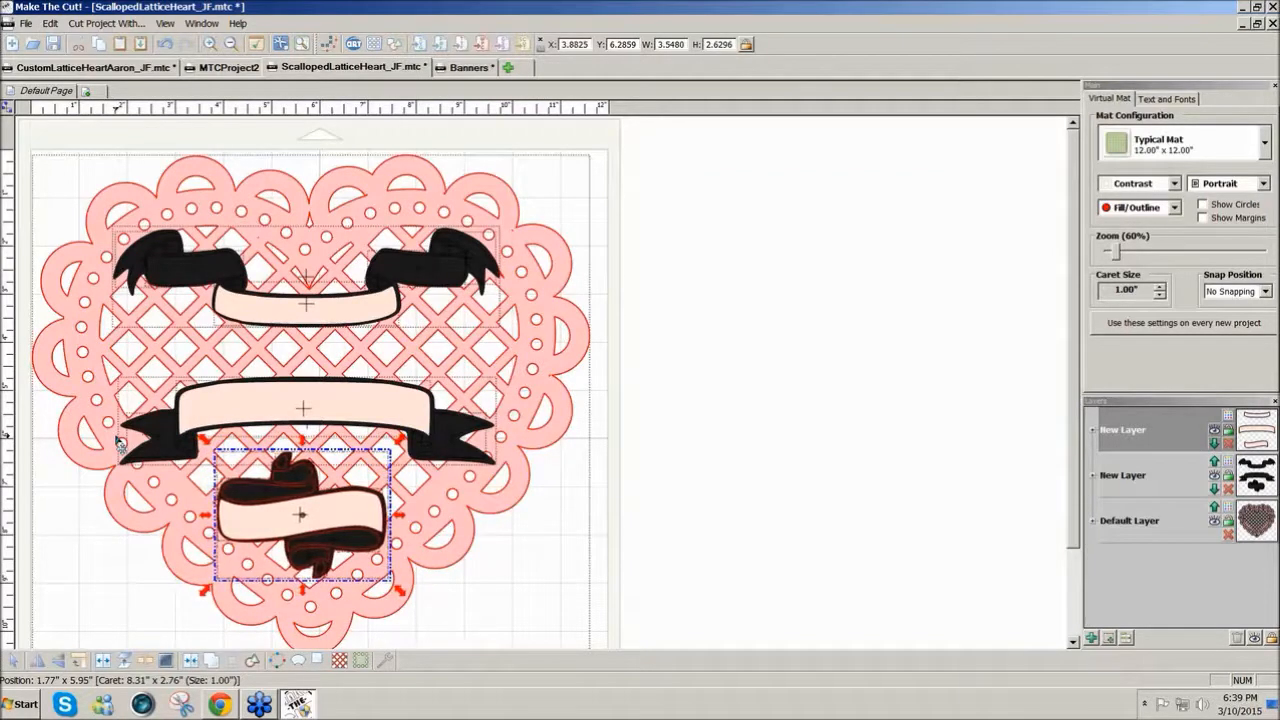
{"action": "key", "text": "Right"}
{"action": "key", "text": "Right"}
{"action": "key", "text": "Right"}
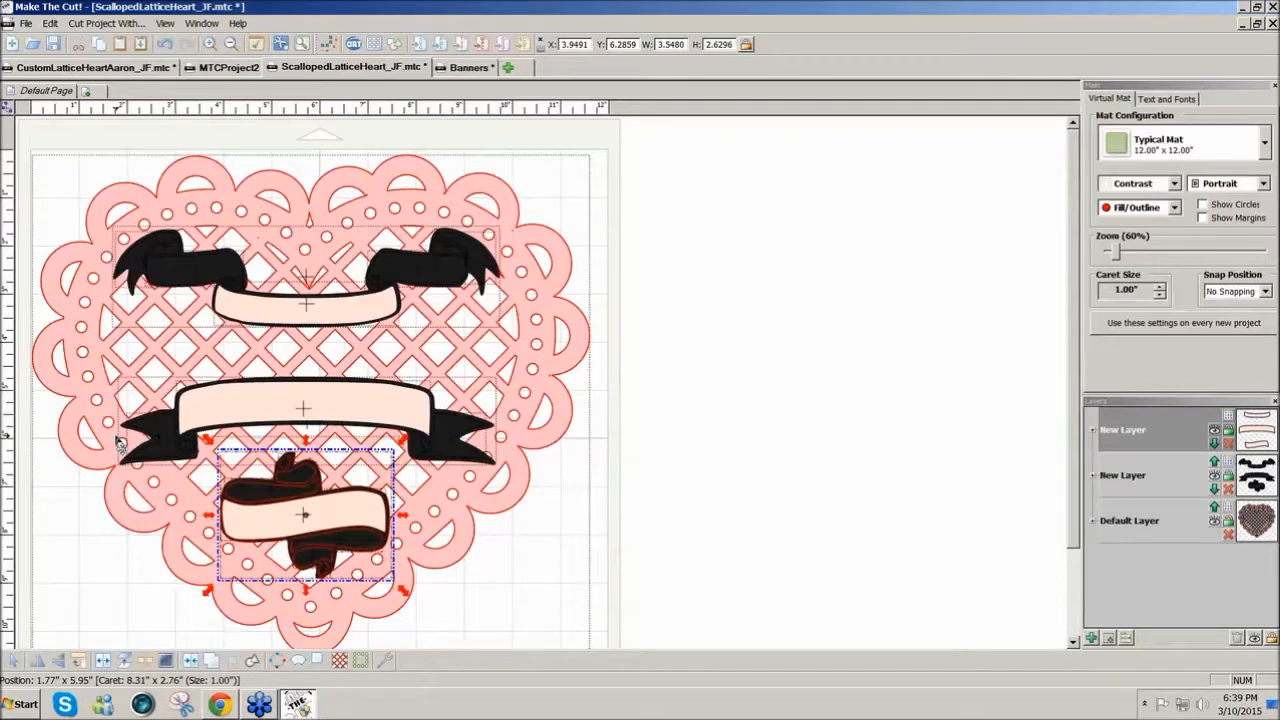
{"action": "key", "text": "Down"}
{"action": "key", "text": "Down"}
{"action": "key", "text": "Down"}
{"action": "key", "text": "Down"}
{"action": "key", "text": "Down"}
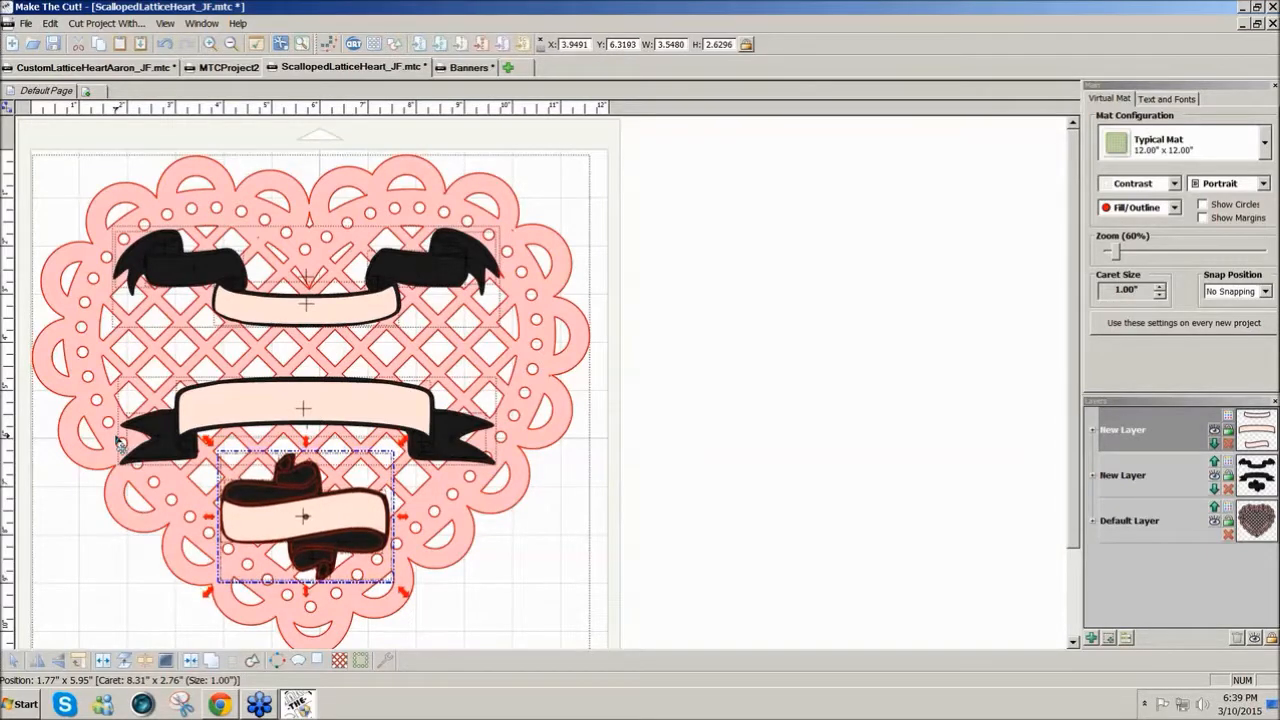
{"action": "key", "text": "Up"}
{"action": "key", "text": "Up"}
{"action": "key", "text": "Up"}
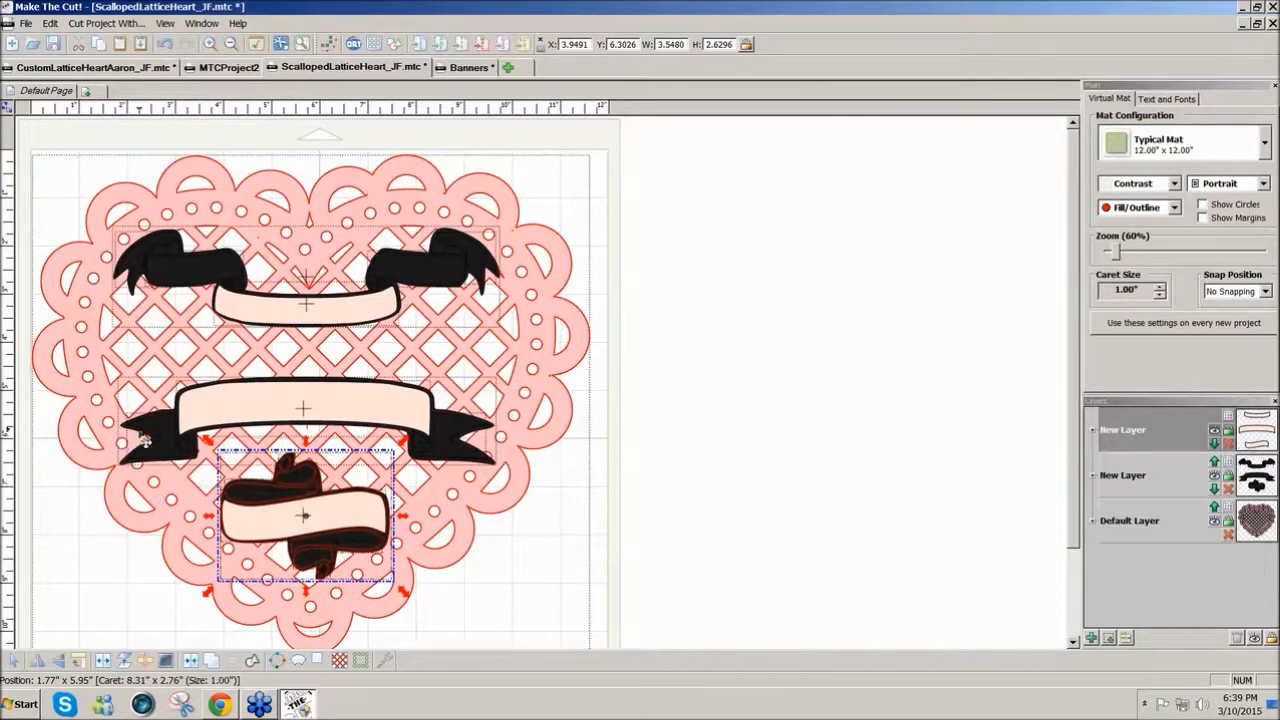
- Deselect the scroll banner, hide the peach front-panel layer, and select the black shapes of all three banners
{"action": "left_click", "coordinate": [762, 443]}
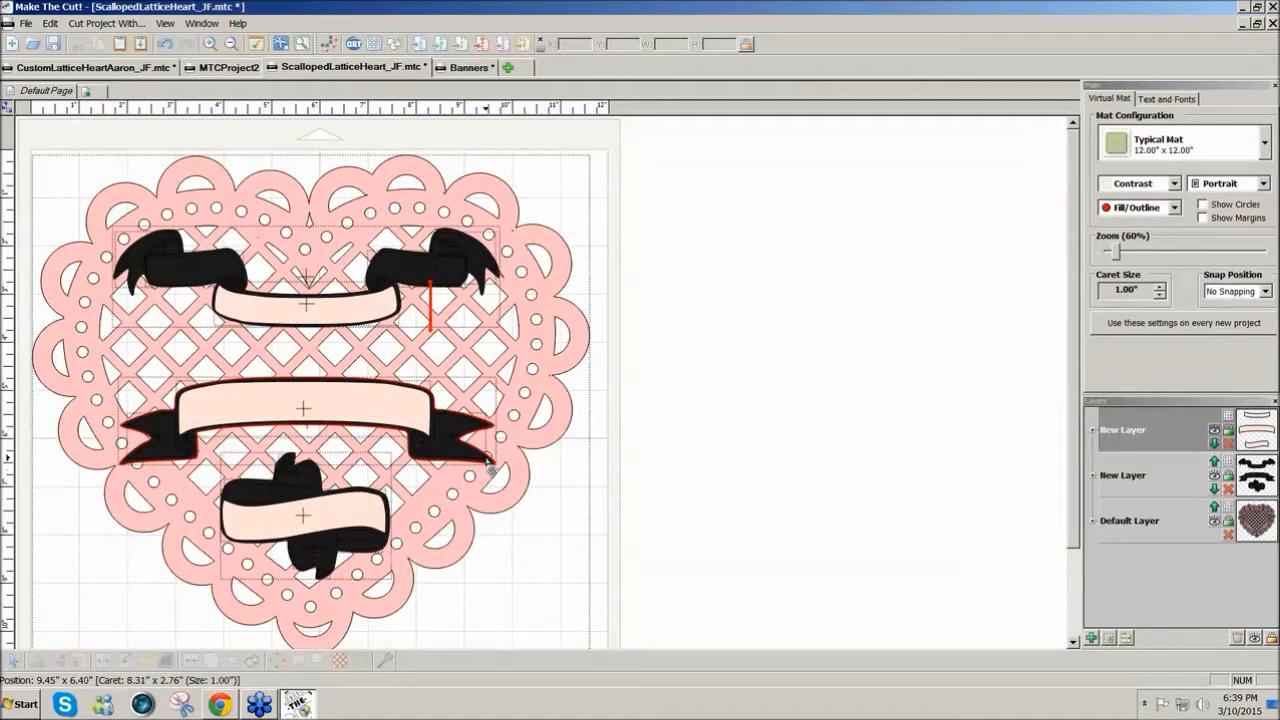
{"action": "left_click", "coordinate": [490, 467]}
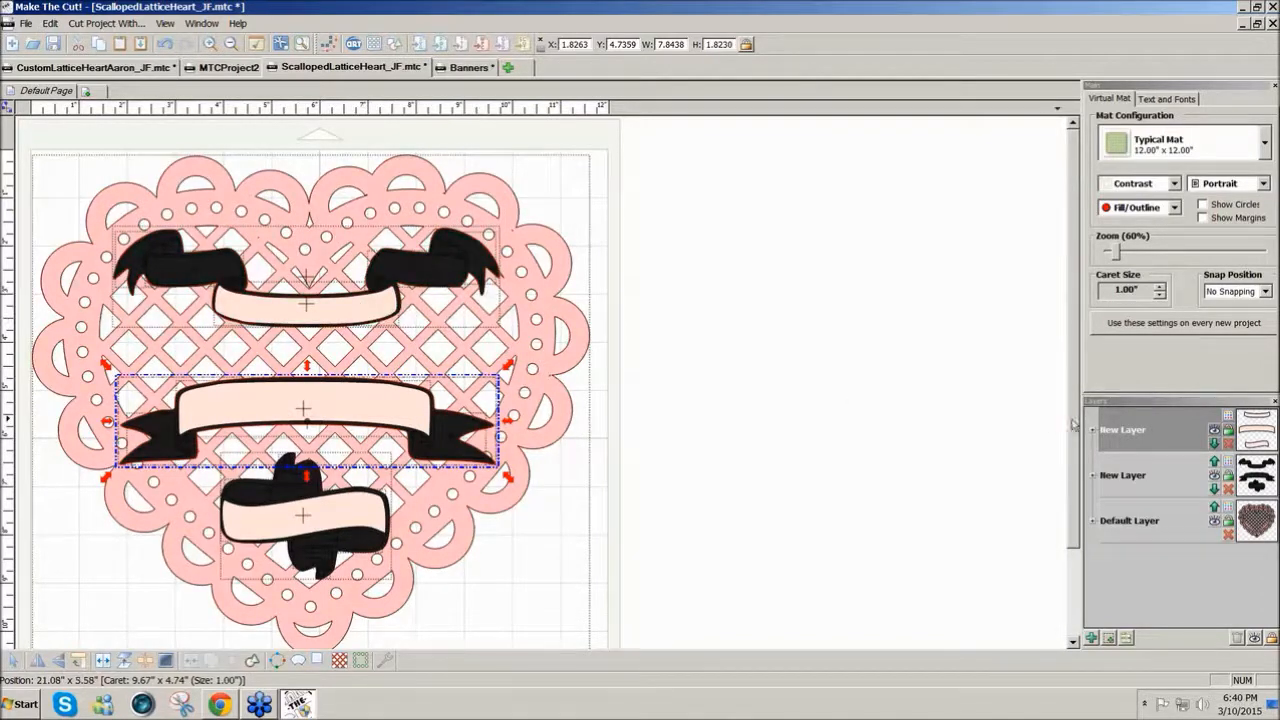
{"action": "left_click", "coordinate": [1215, 430]}
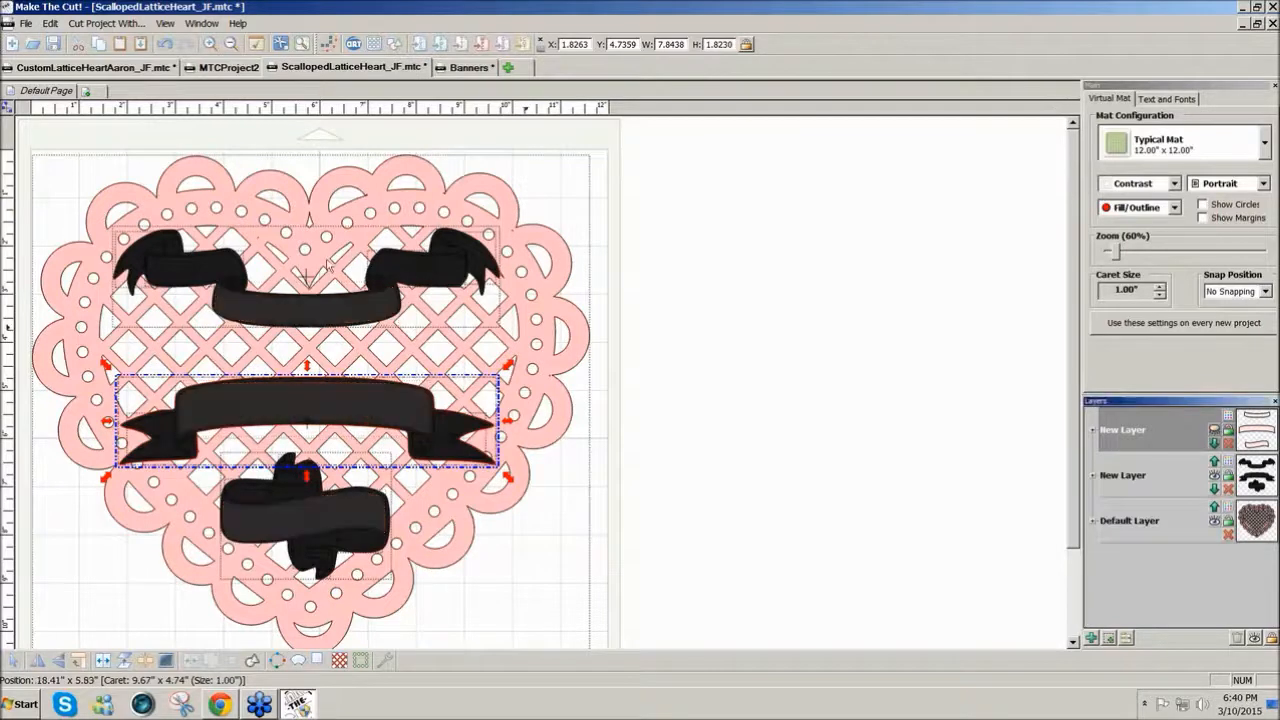
{"action": "left_click_drag", "start_coordinate": [63, 131], "coordinate": [537, 603]}
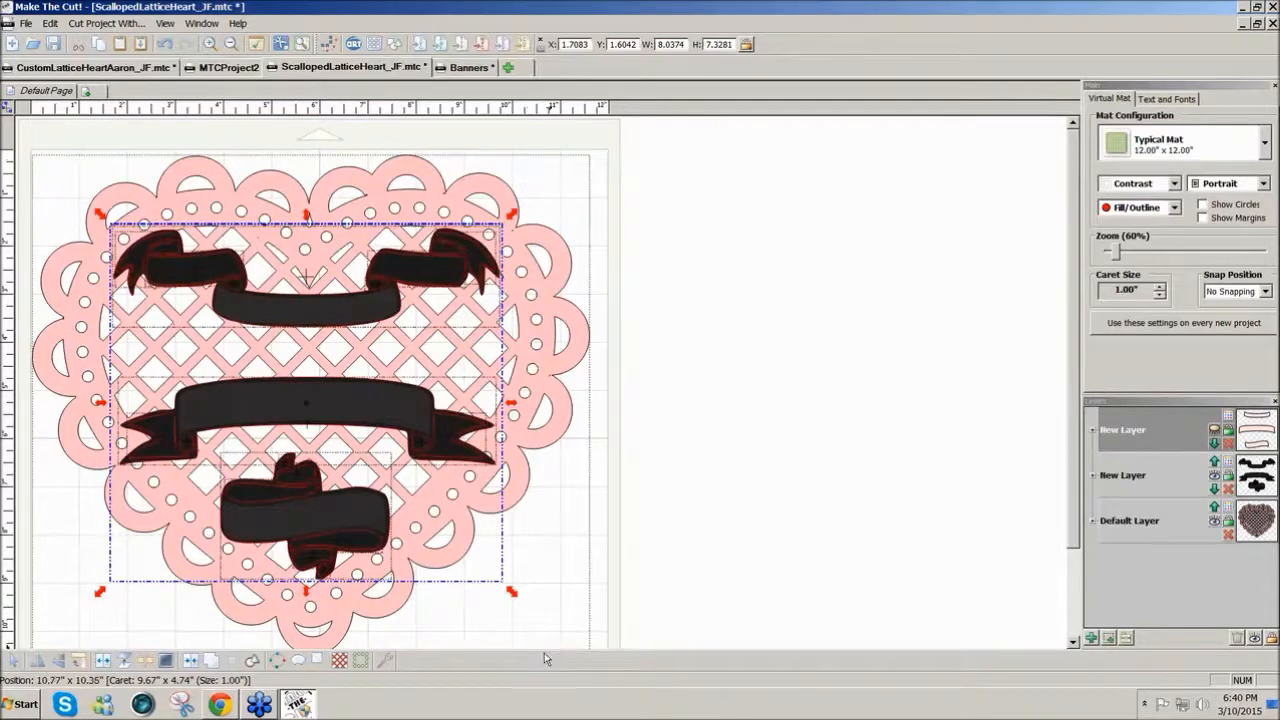
- Try to join the black shapes of all three banners, revert them to separate shapes, and deselect them
{"action": "left_click", "coordinate": [190, 661]}
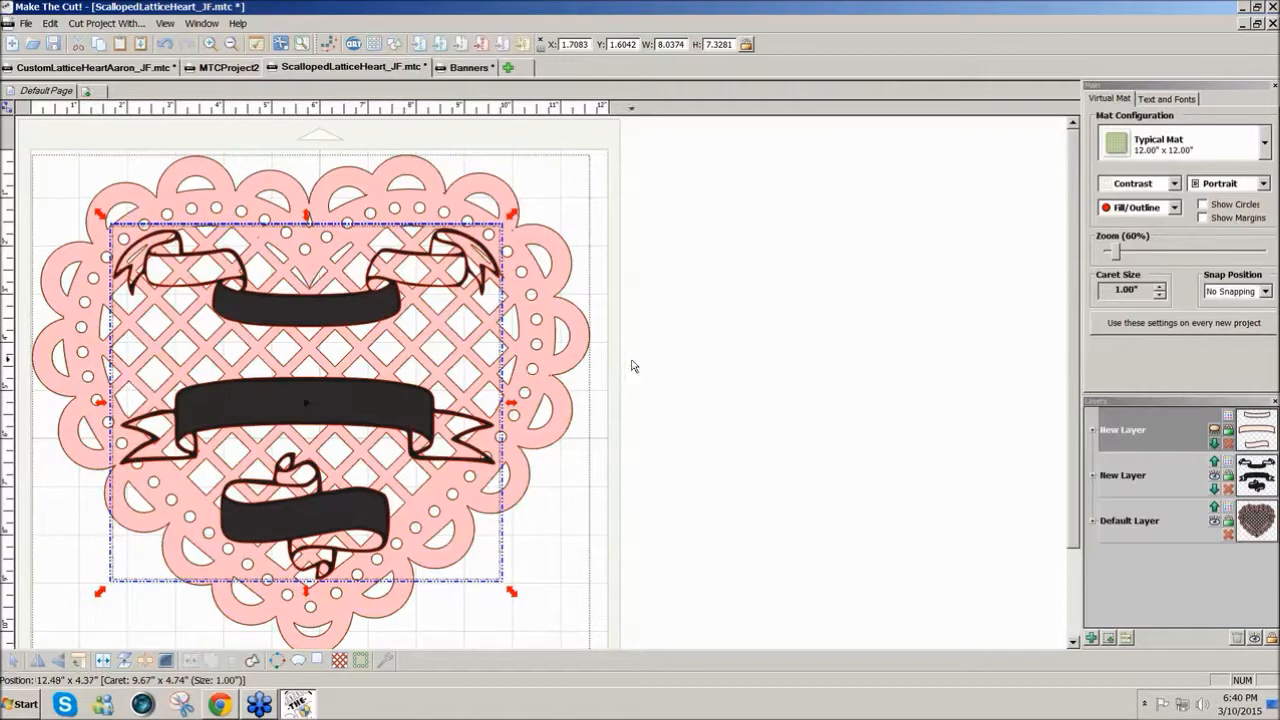
{"action": "left_click", "coordinate": [104, 663]}
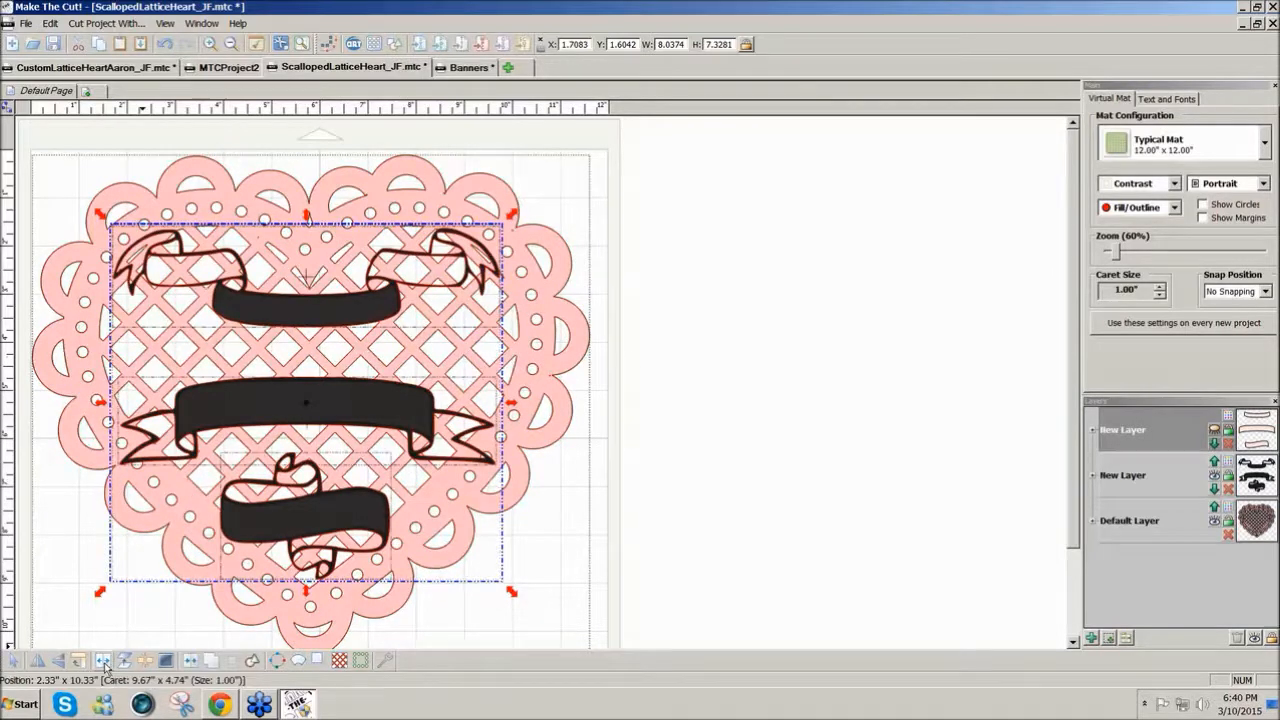
{"action": "left_click", "coordinate": [251, 659]}
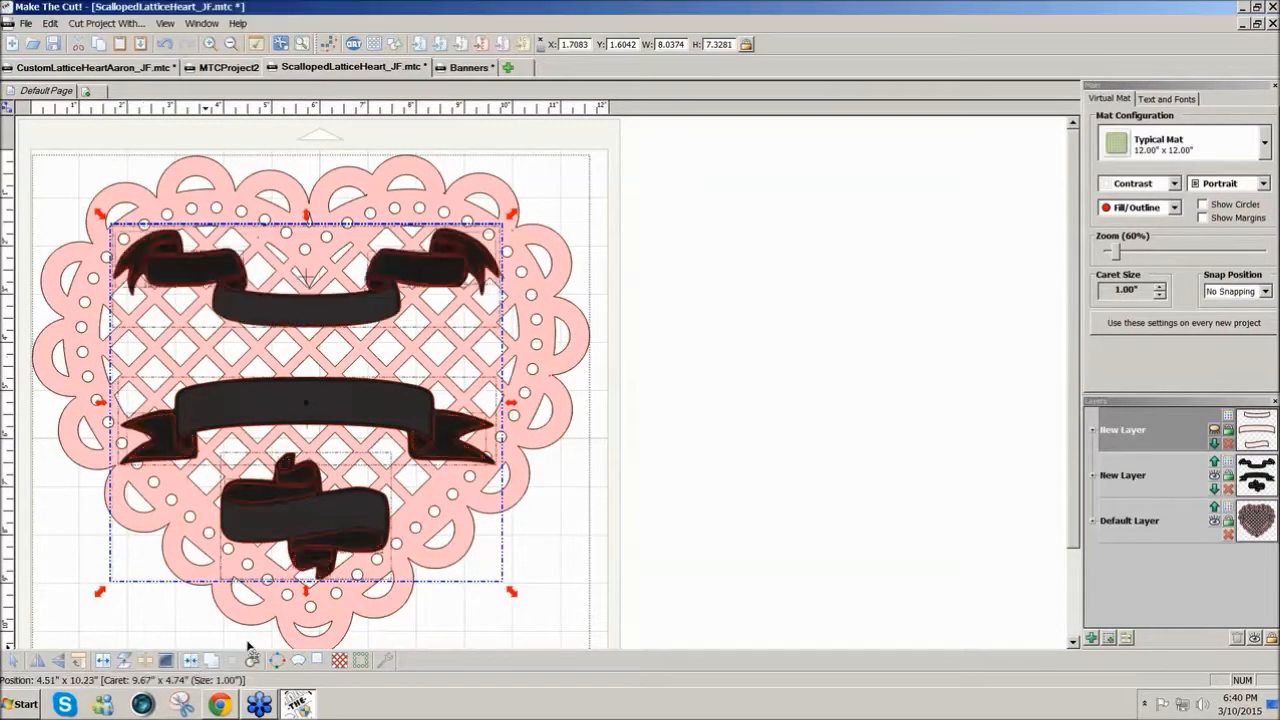
{"action": "left_click", "coordinate": [758, 545]}
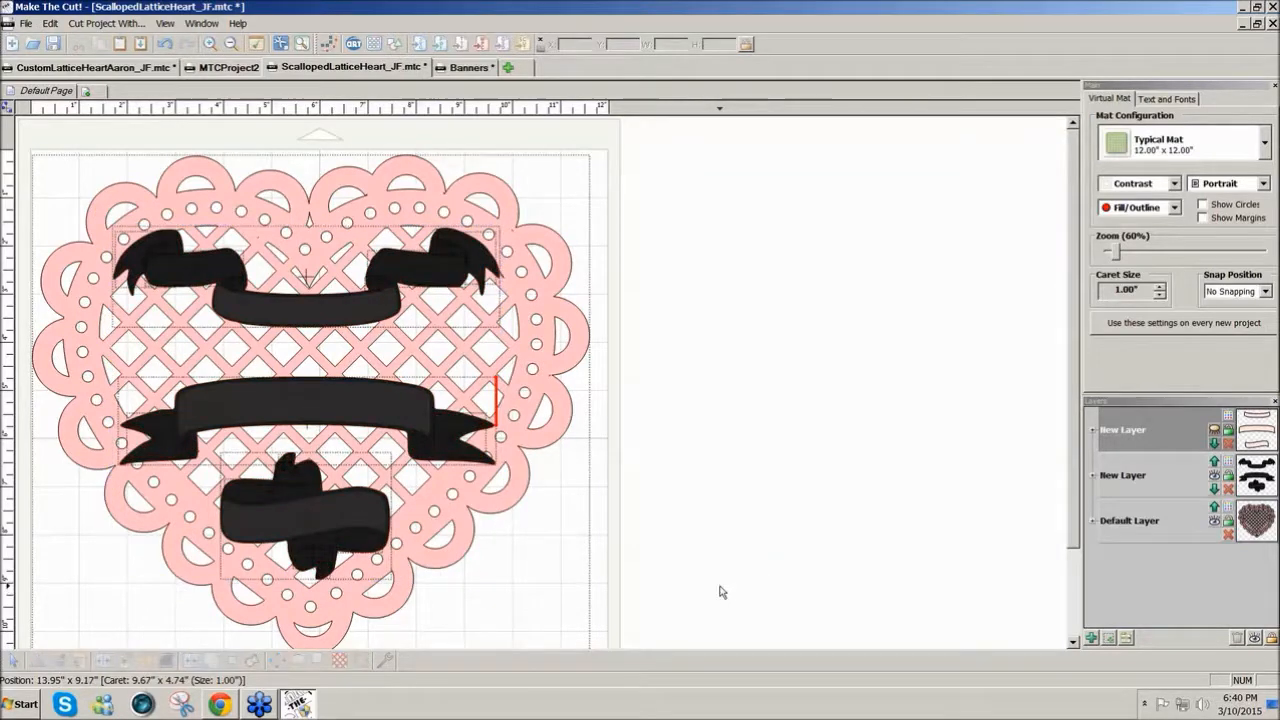
- Select the scalloped lattice heart on its own, assign it to a new layer, and deselect it
{"action": "left_click", "coordinate": [456, 568]}
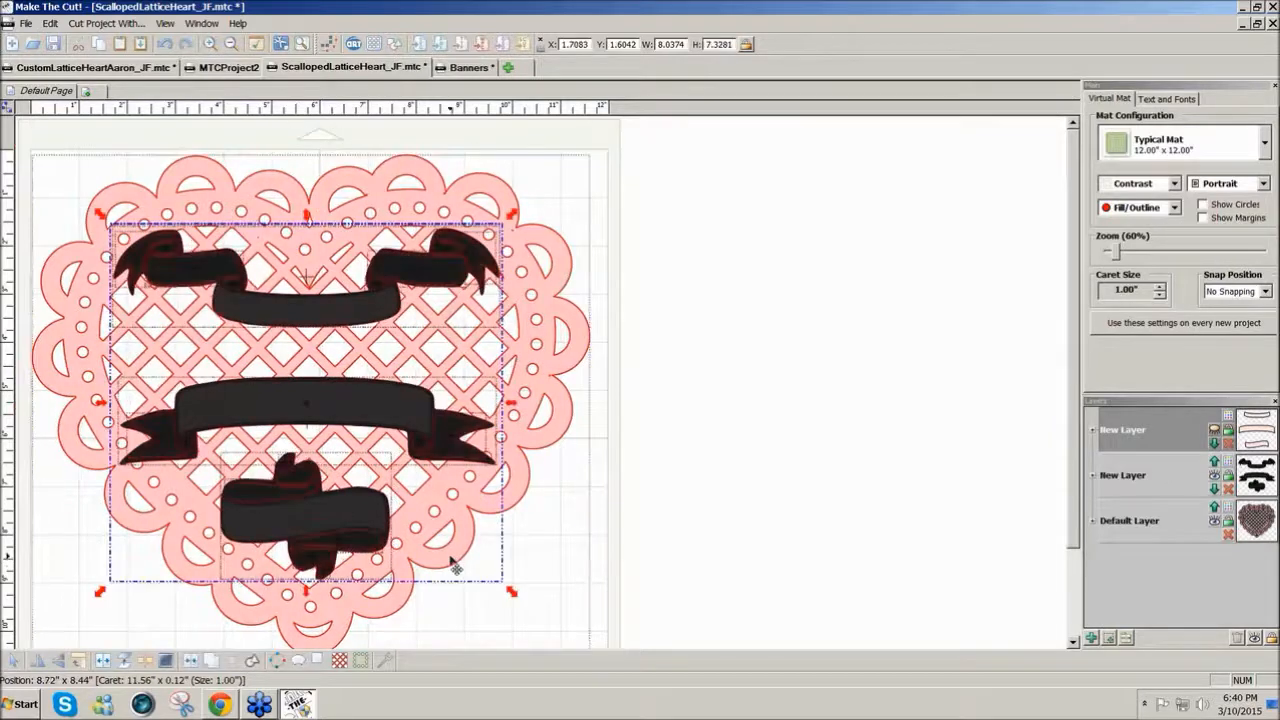
{"action": "left_click", "coordinate": [406, 616]}
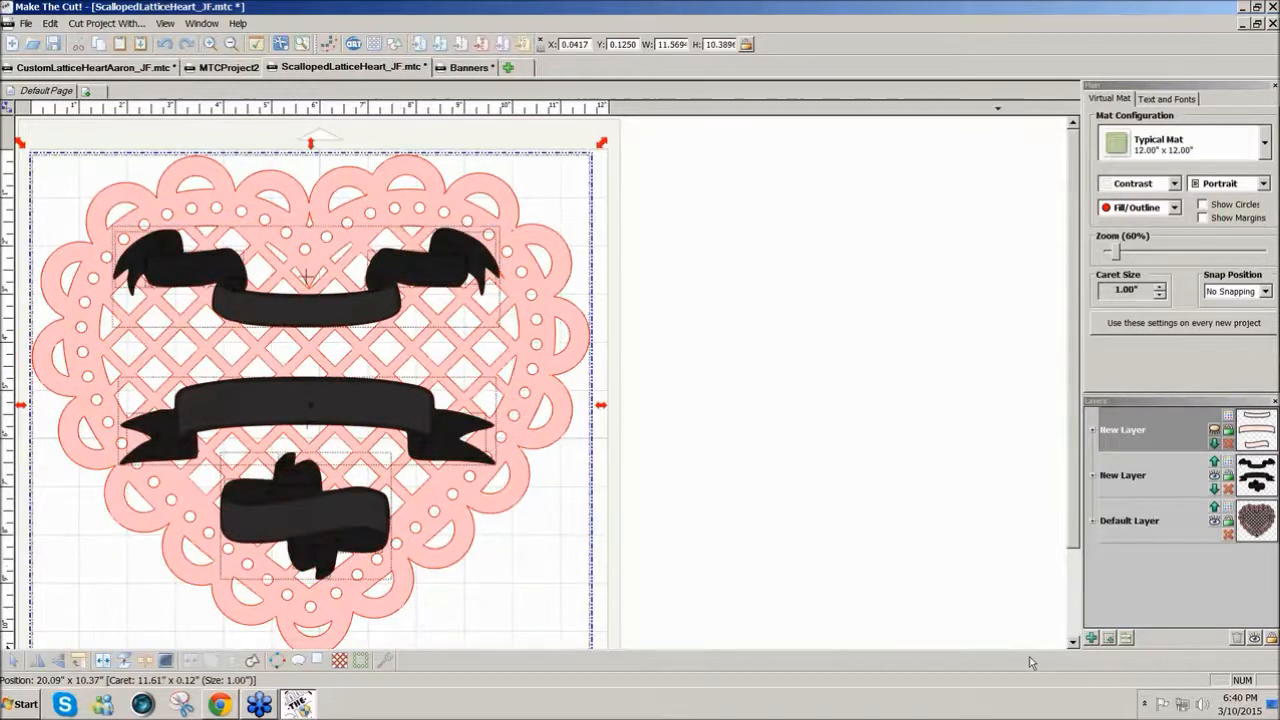
{"action": "left_click", "coordinate": [1112, 639]}
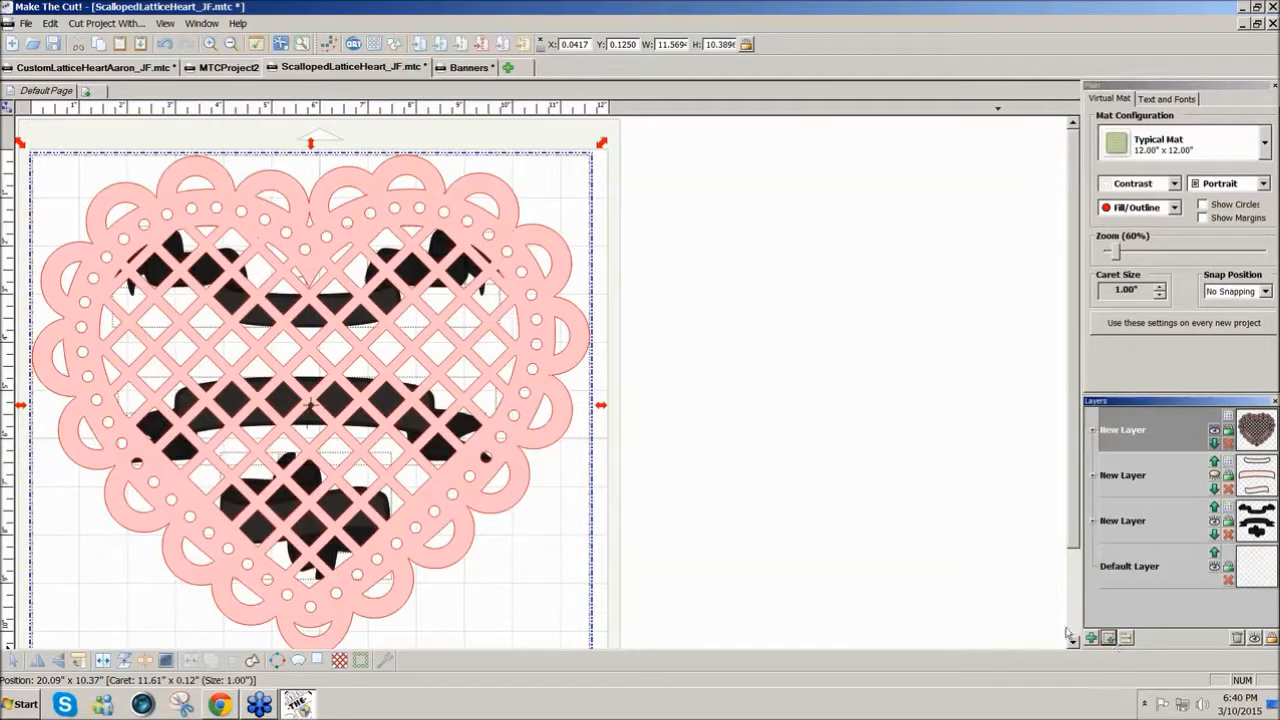
{"action": "left_click", "coordinate": [893, 531]}
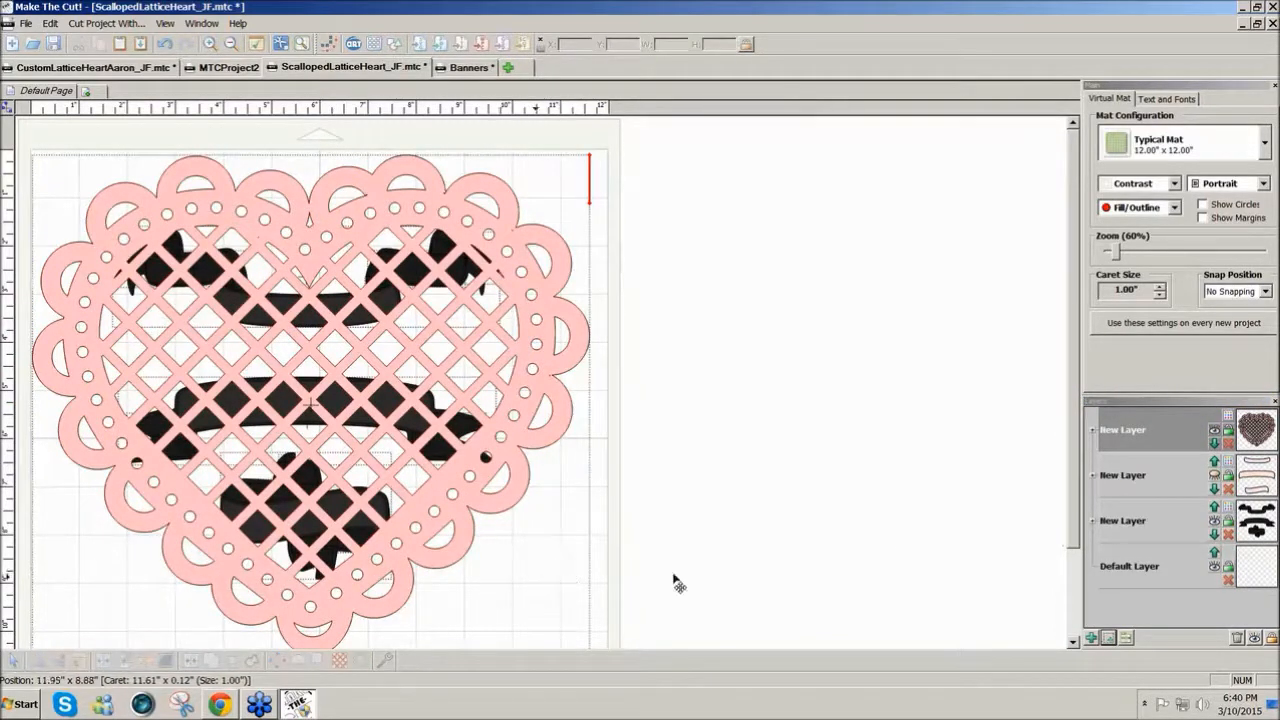
- Hide the heart layer to select the three black banner outlines, show it again, and weld the outlines to the heart
{"action": "left_click", "coordinate": [1214, 430]}
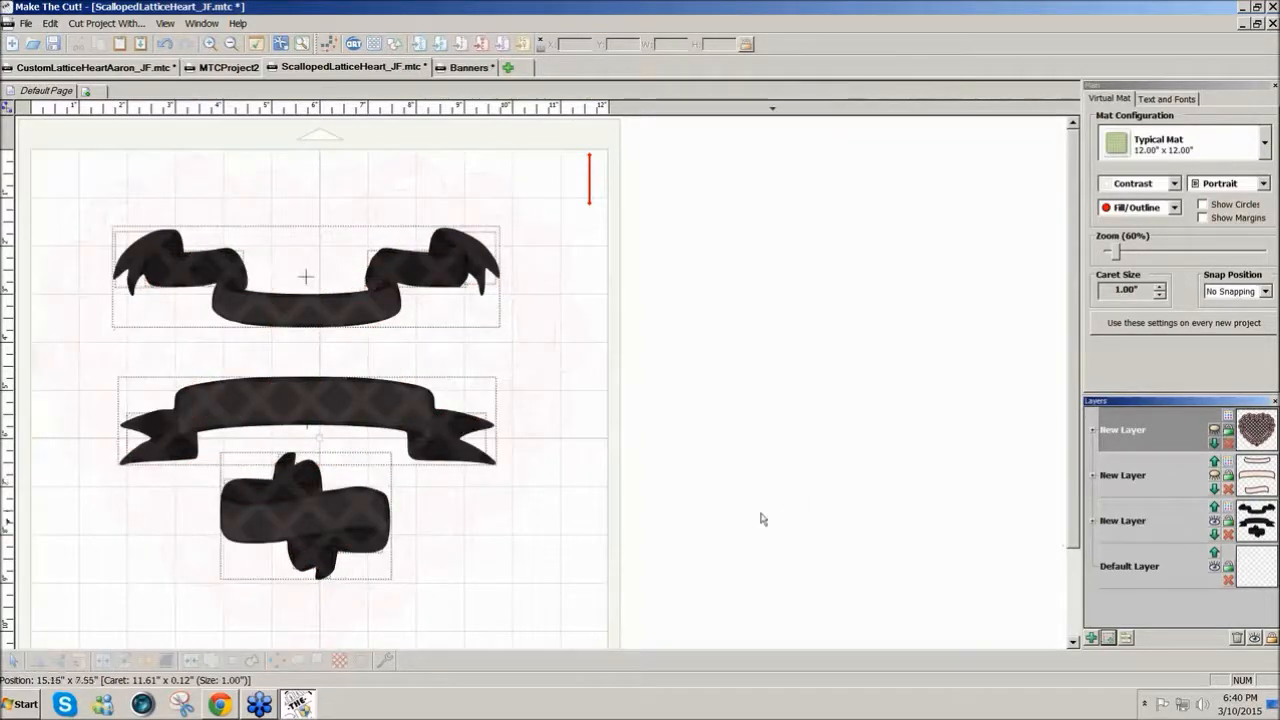
{"action": "left_click", "coordinate": [491, 471]}
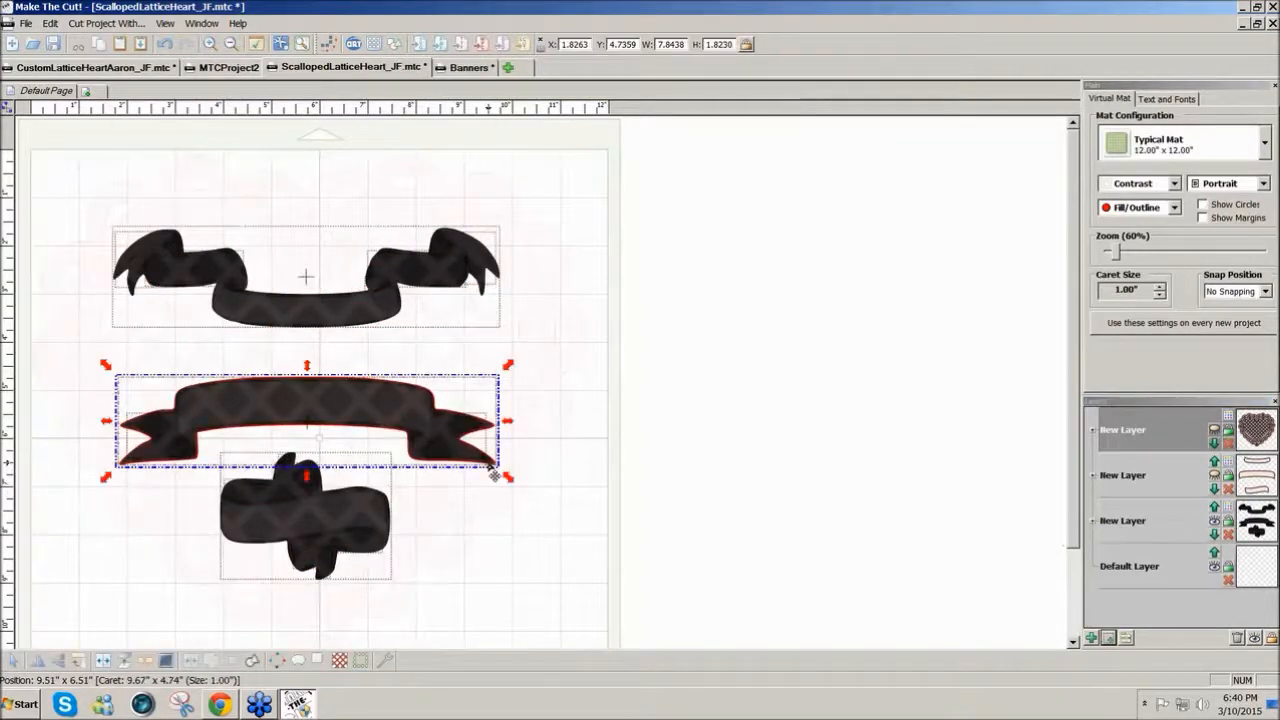
{"action": "left_click", "coordinate": [378, 563], "text": "shift"}
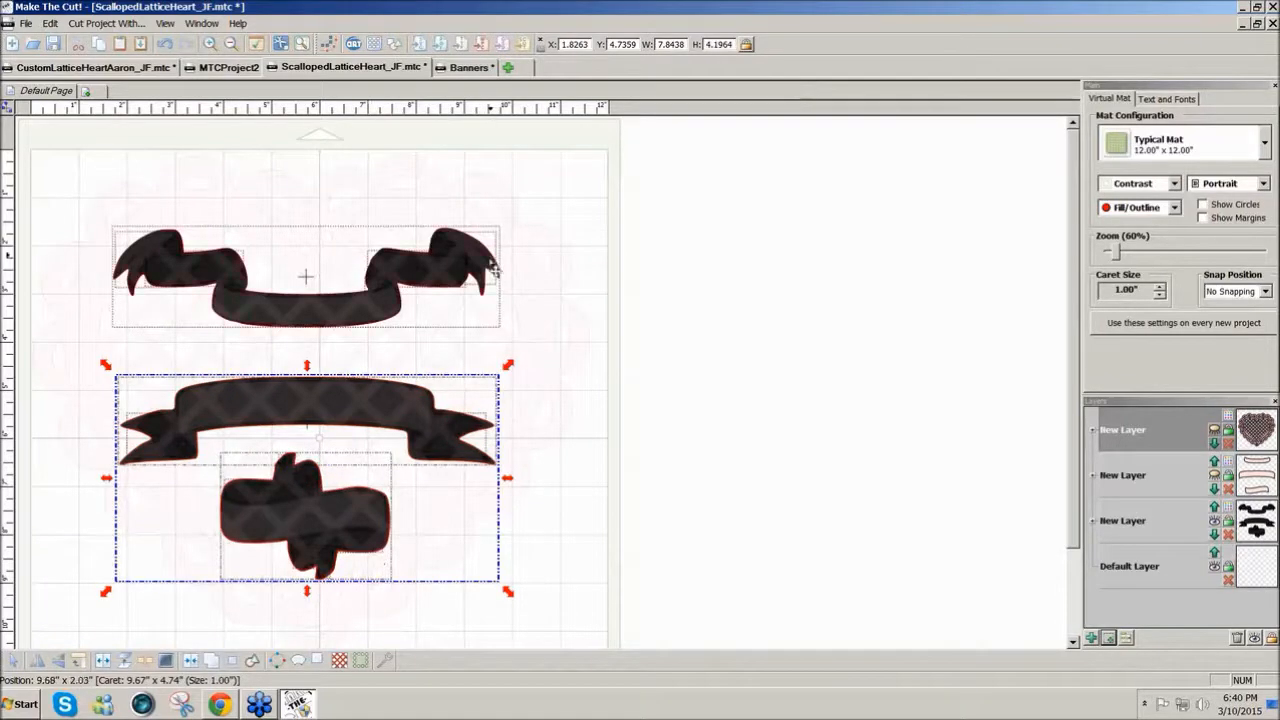
{"action": "left_click", "coordinate": [486, 292], "text": "shift"}
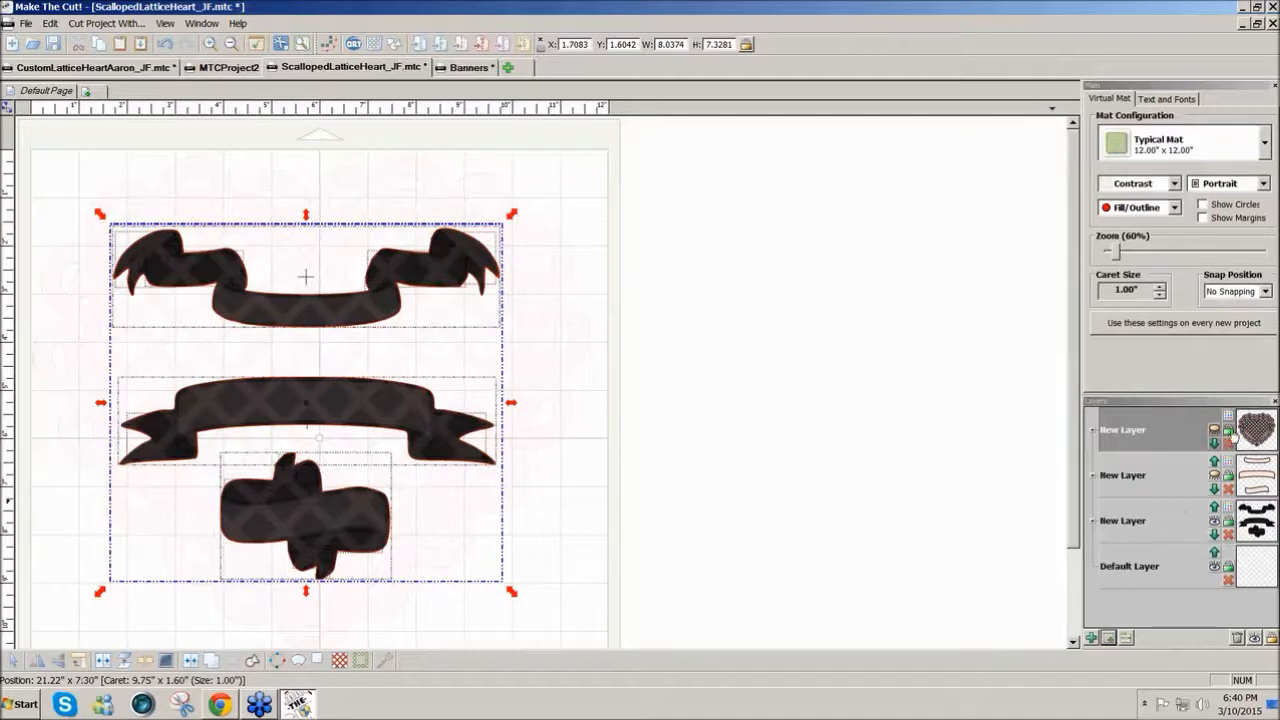
{"action": "left_click", "coordinate": [1215, 433]}
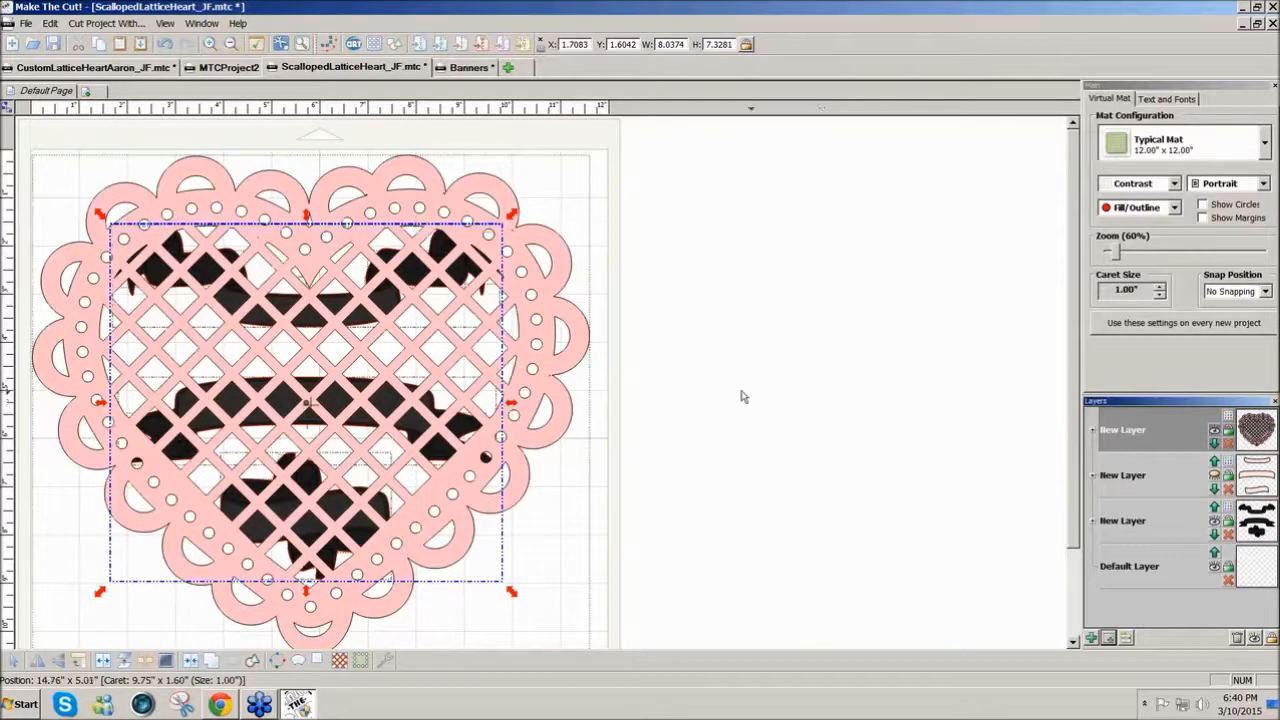
{"action": "left_click", "coordinate": [566, 375]}
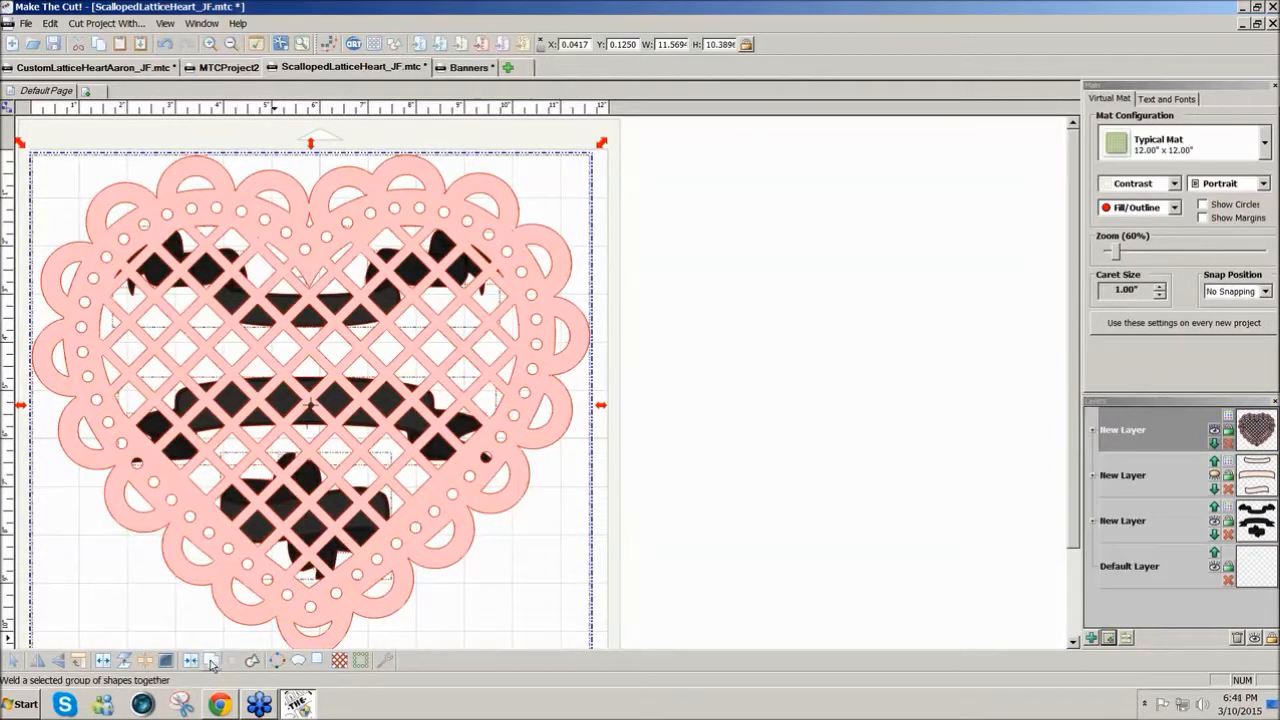
{"action": "left_click", "coordinate": [211, 662]}
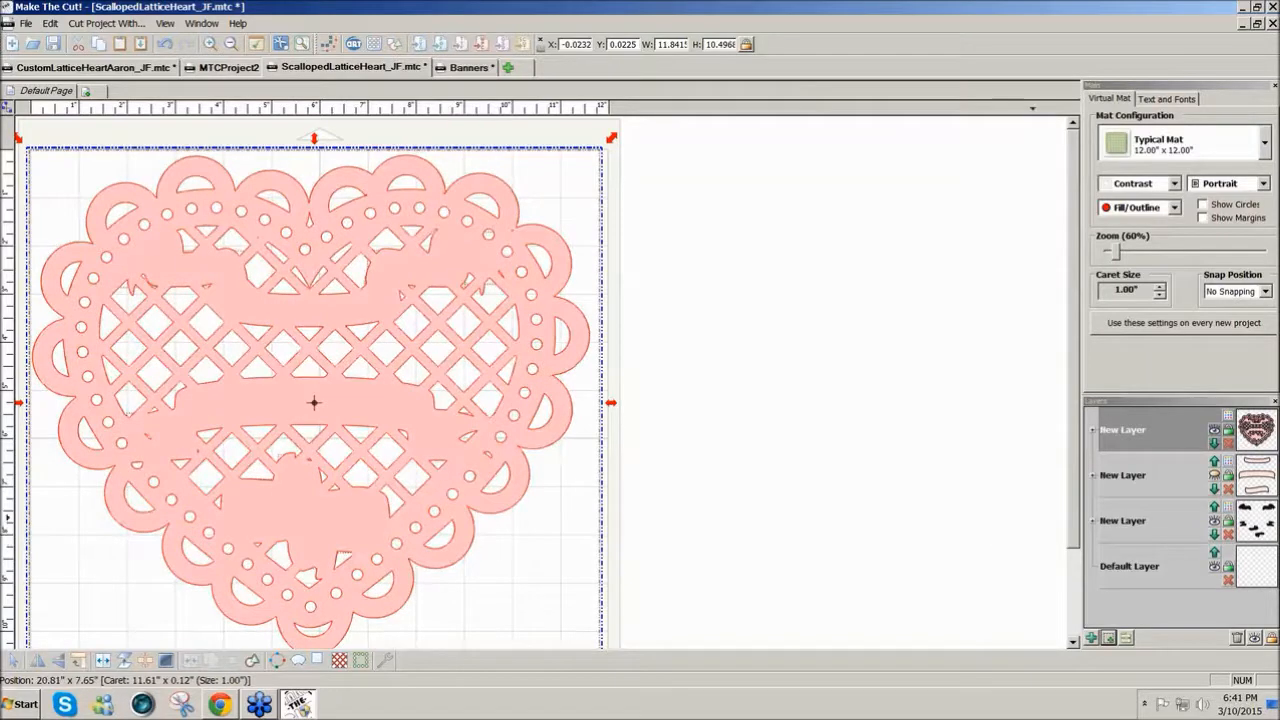
- Move the welded heart's layer to the bottom, deselect everything, and show the peach front-panel layer again
{"action": "right_click", "coordinate": [1131, 431]}
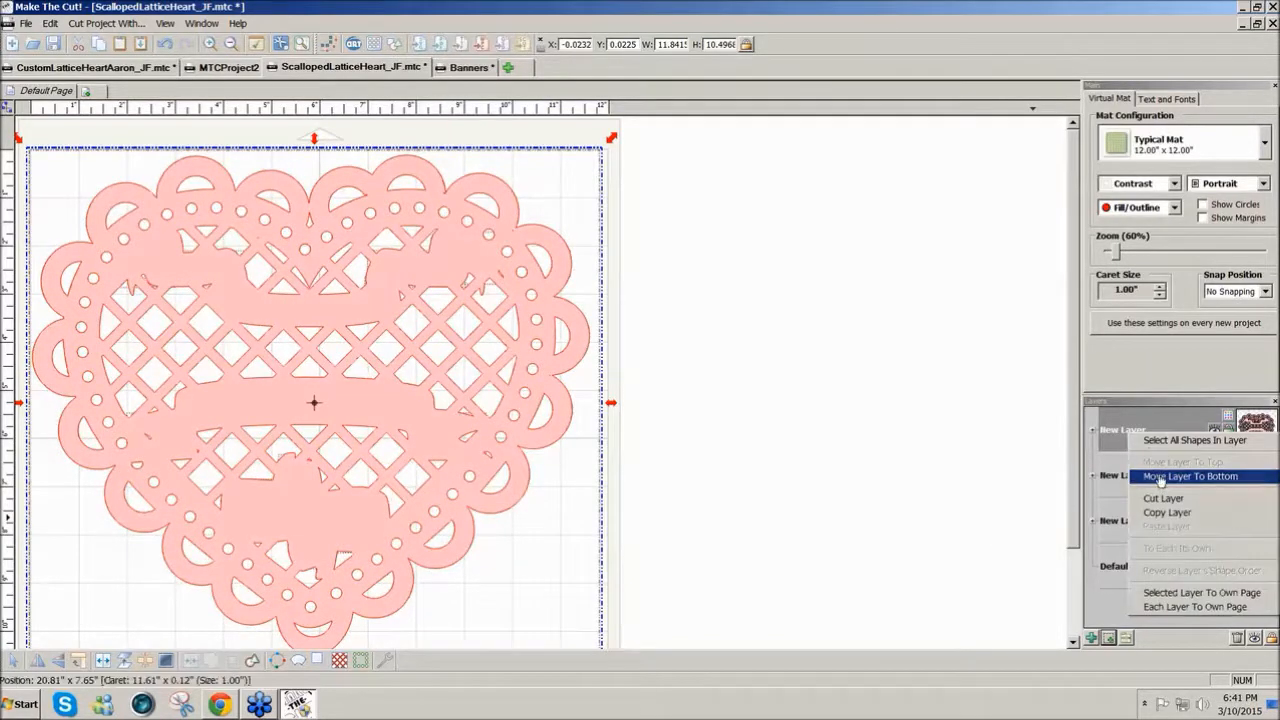
{"action": "left_click", "coordinate": [1160, 477]}
{"action": "left_click", "coordinate": [997, 487]}
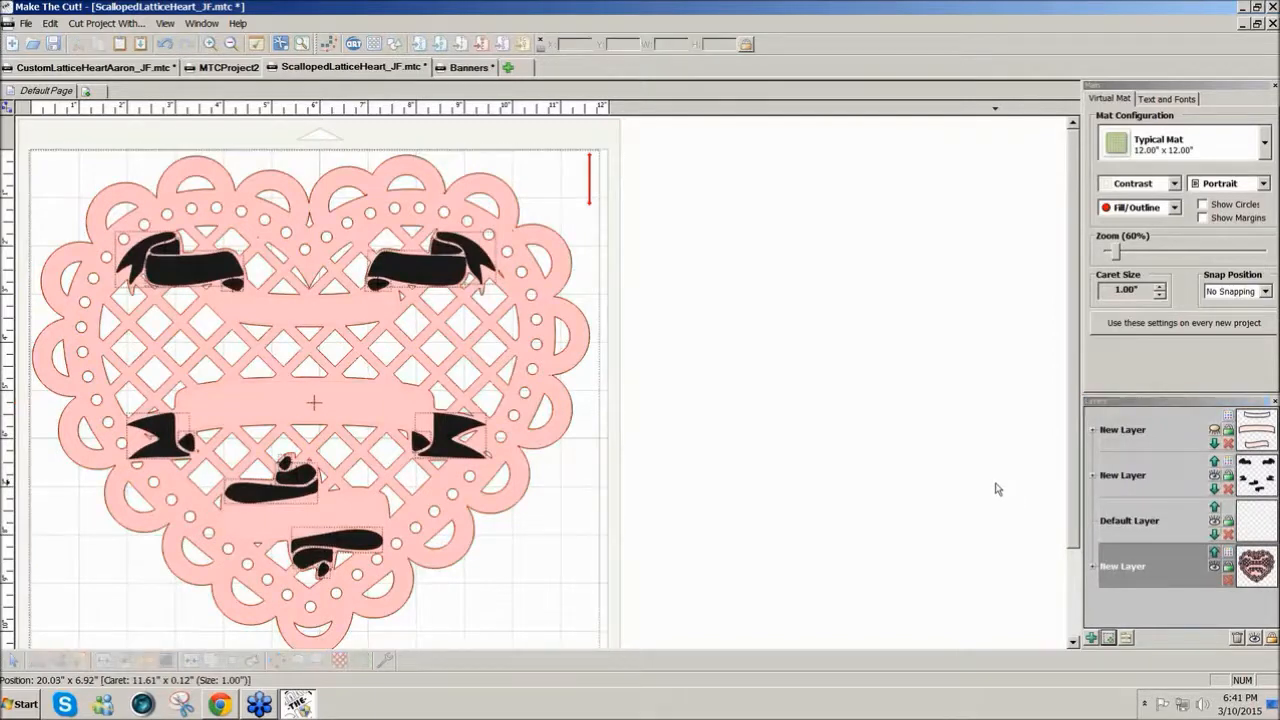
{"action": "left_click", "coordinate": [1214, 430]}
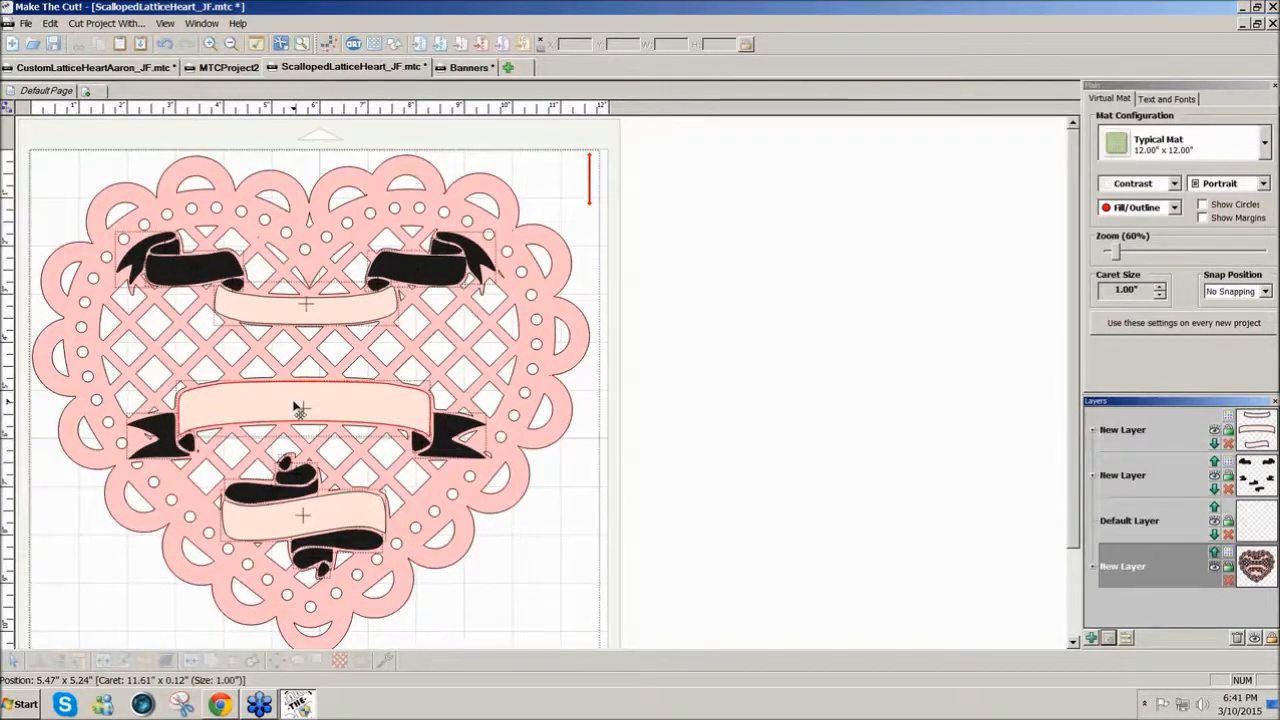
- Select the three peach front panels together and place a copy of them beside the mat at about X 14.46, Y 2.70 in
{"action": "left_click_drag", "start_coordinate": [300, 408], "coordinate": [303, 318]}
{"action": "left_click", "coordinate": [302, 316], "text": "shift"}
{"action": "left_click", "coordinate": [306, 521], "text": "shift"}
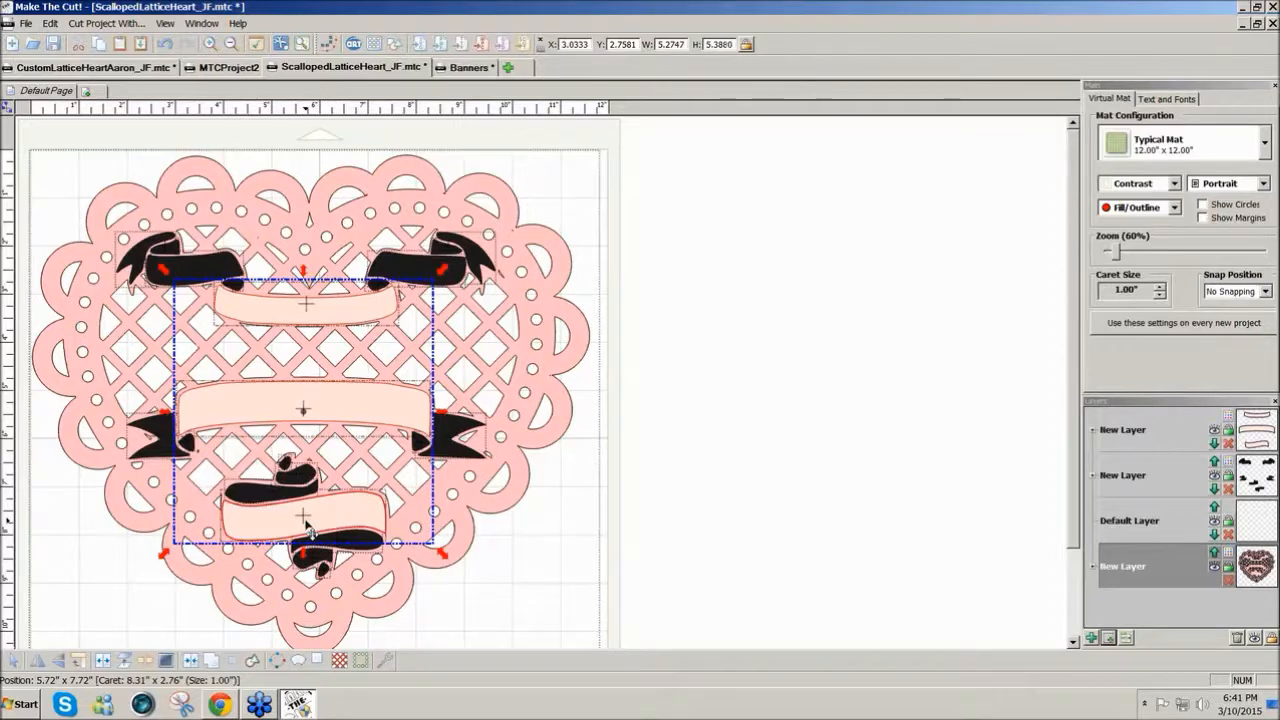
{"action": "left_click_drag", "start_coordinate": [306, 530], "coordinate": [852, 520]}
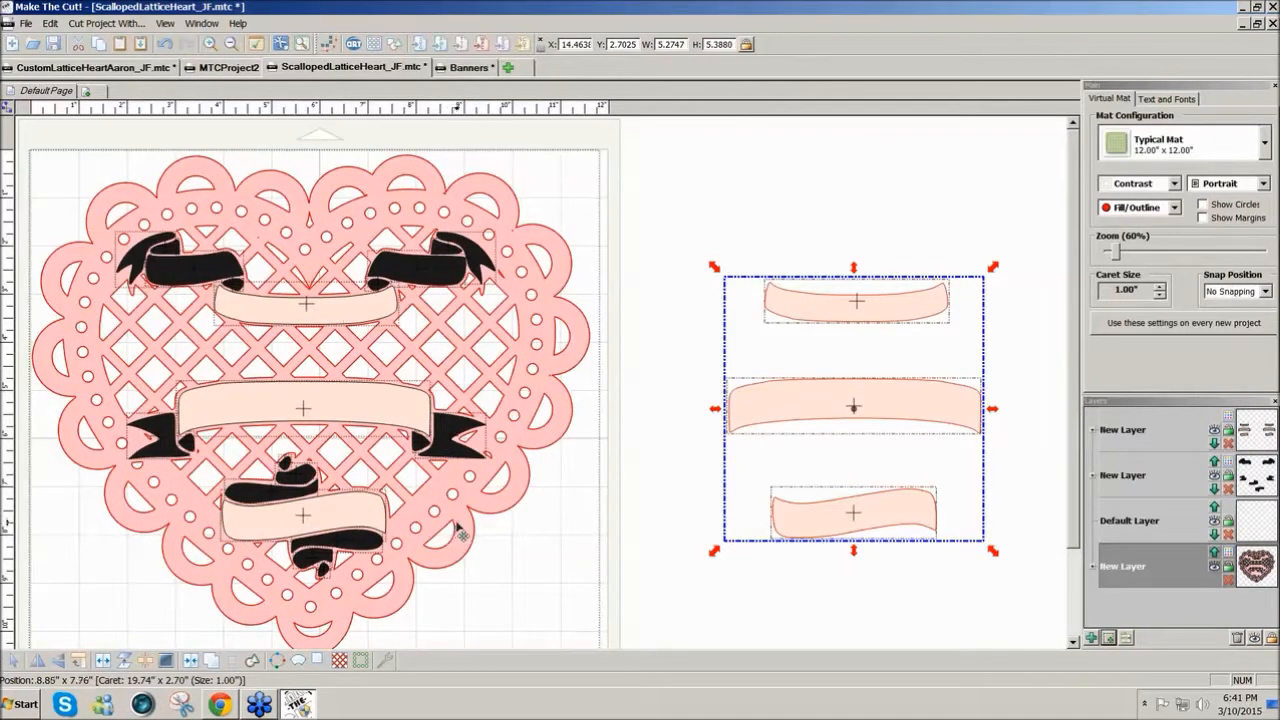
- Select the heart with all its banner pieces and raise the heart layer to the top of the layer order
{"action": "left_click_drag", "start_coordinate": [634, 131], "coordinate": [20, 648]}
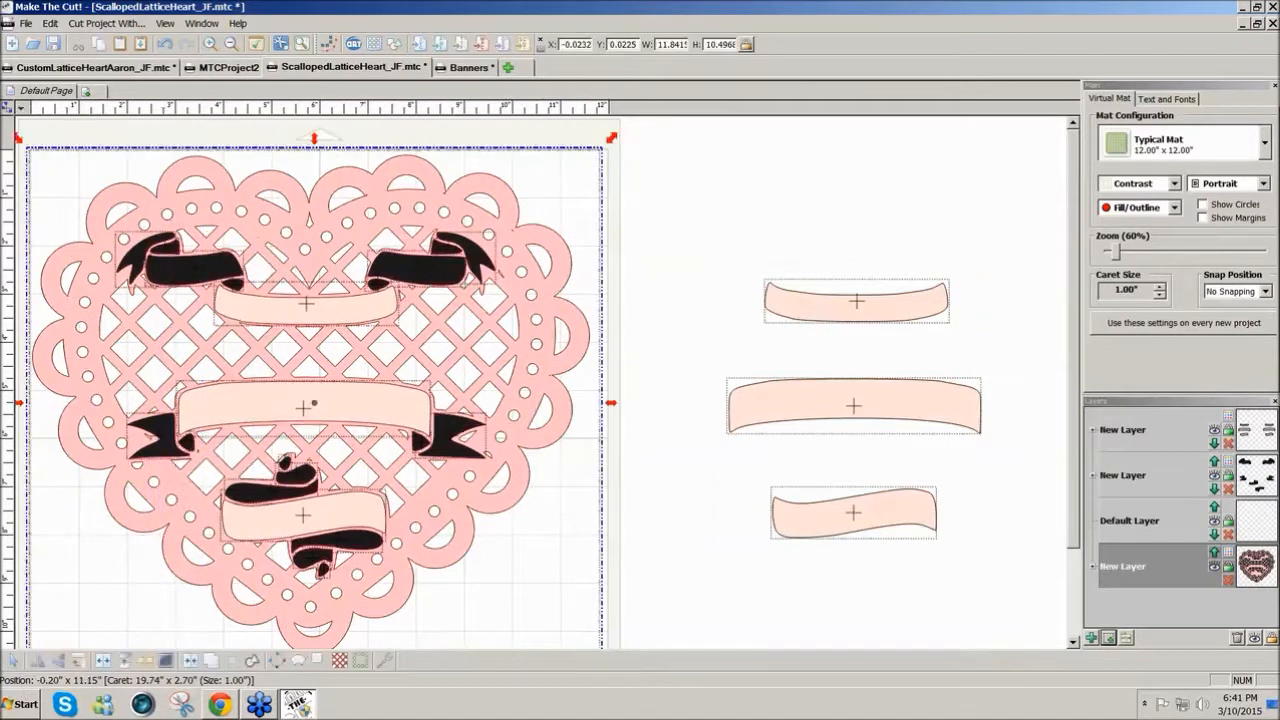
{"action": "left_click", "coordinate": [1216, 553]}
{"action": "left_click", "coordinate": [1215, 507]}
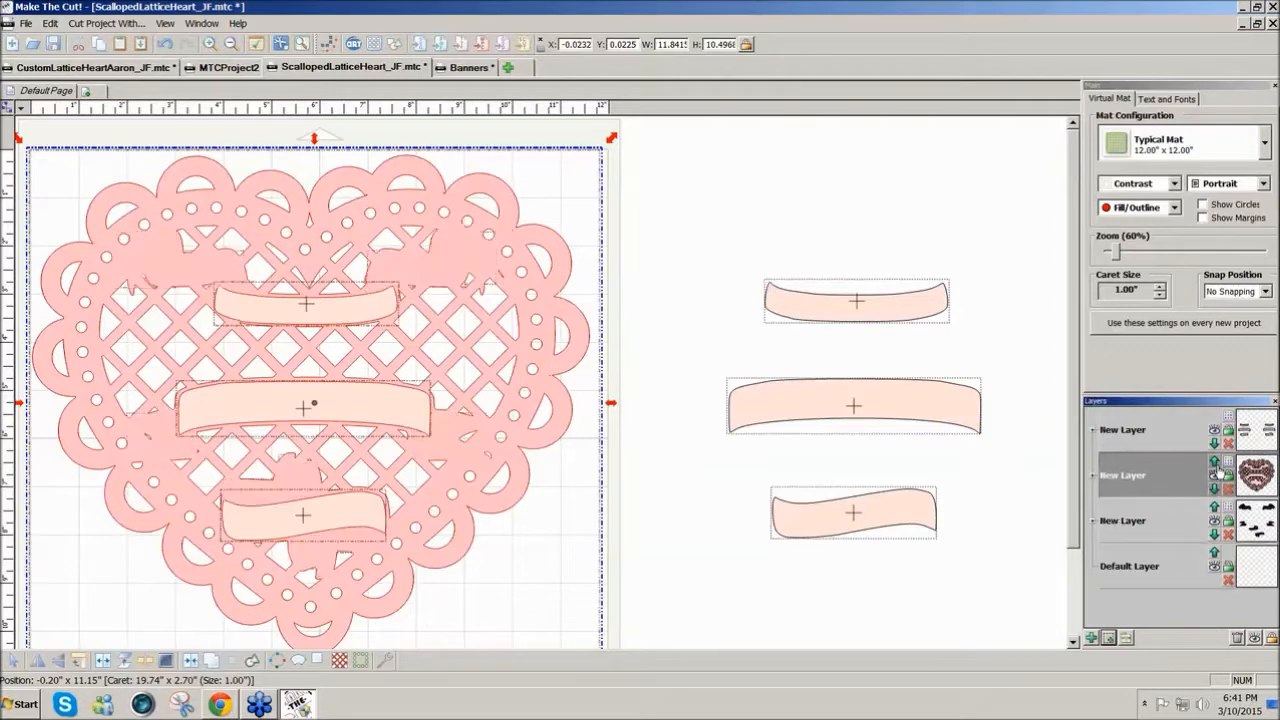
{"action": "left_click", "coordinate": [1215, 462]}
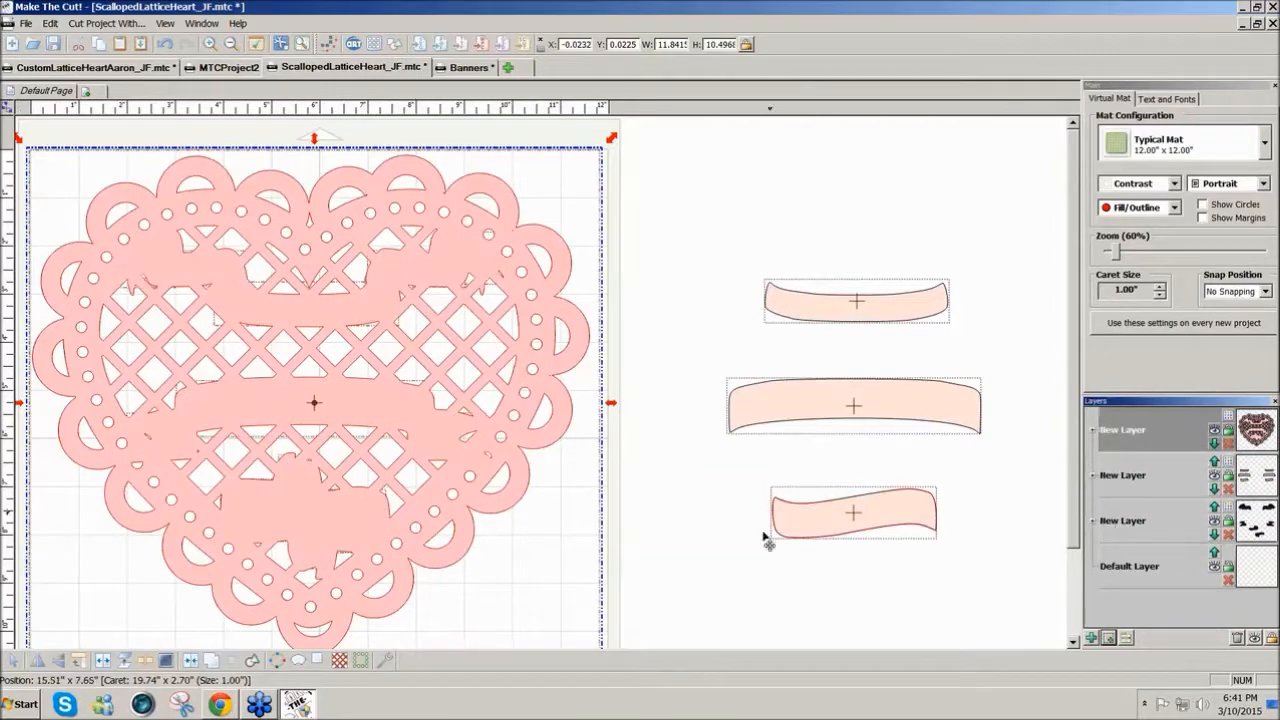
- Try joining the heart with its banner pieces and moving the copied peach panels back towards it, and undo both changes
{"action": "left_click", "coordinate": [193, 664]}
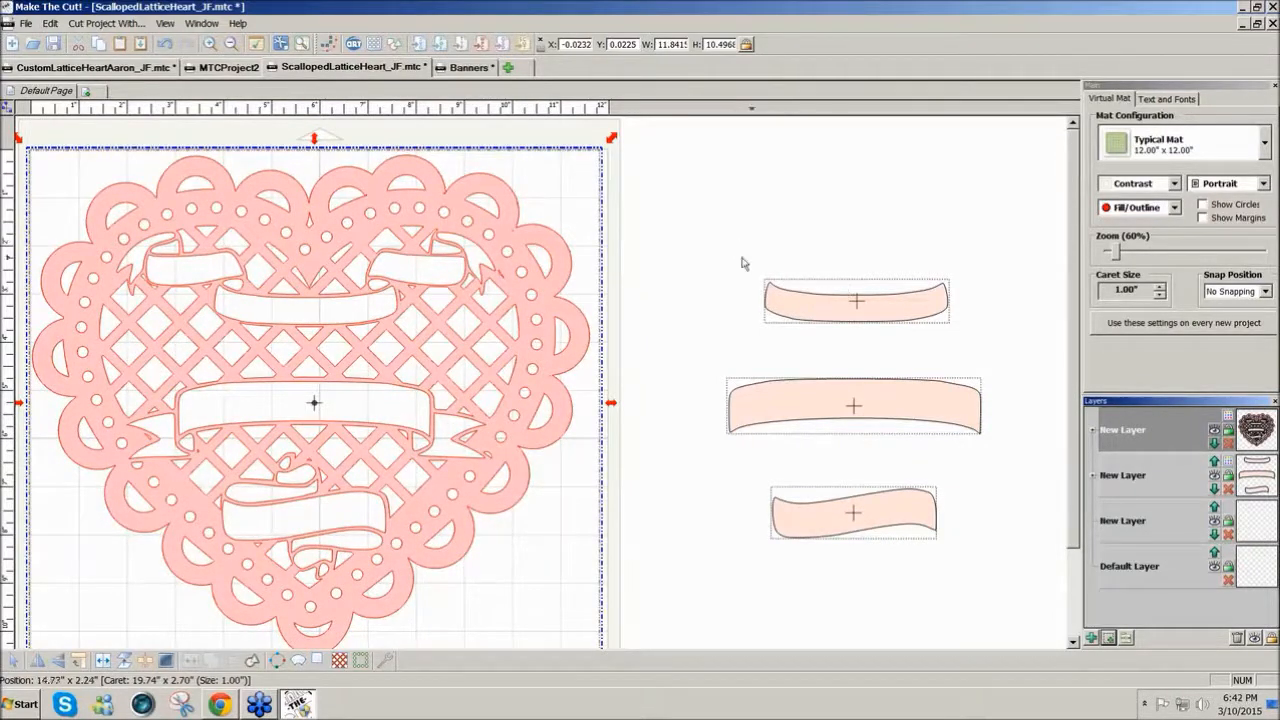
{"action": "left_click_drag", "start_coordinate": [679, 213], "coordinate": [1034, 606]}
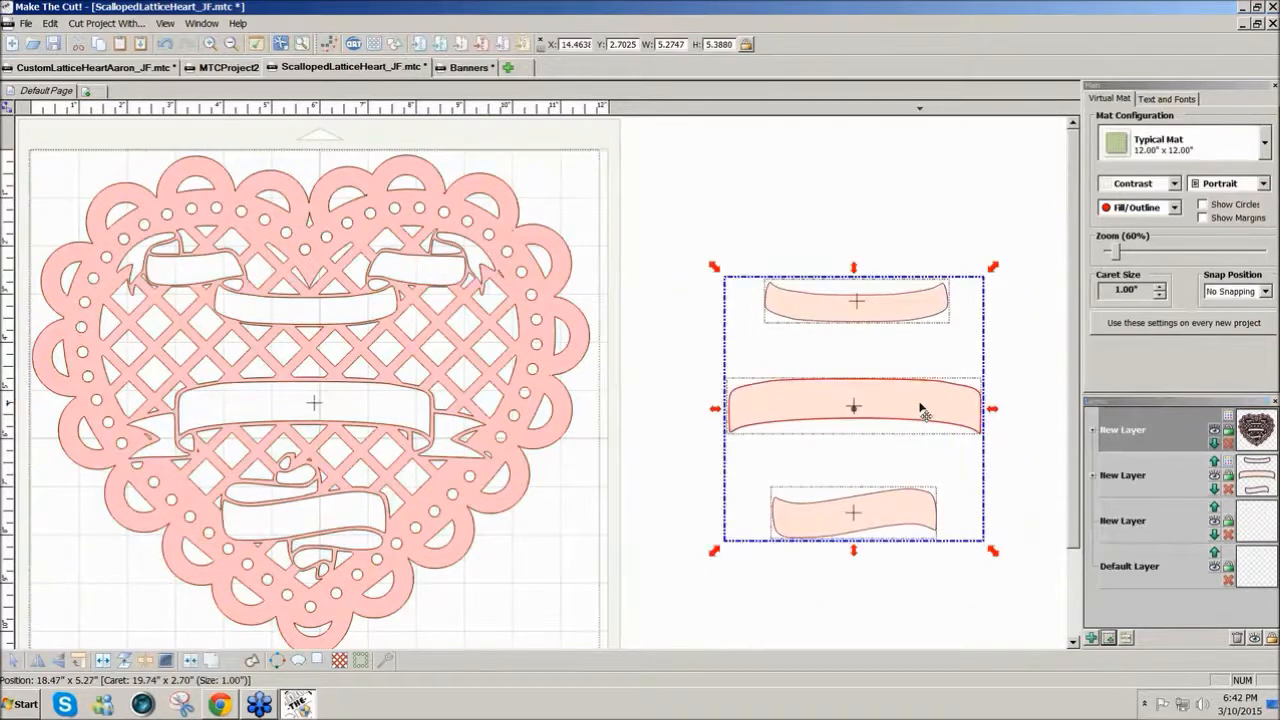
{"action": "left_click_drag", "start_coordinate": [927, 414], "coordinate": [370, 416]}
{"action": "key", "text": "ctrl+z"}
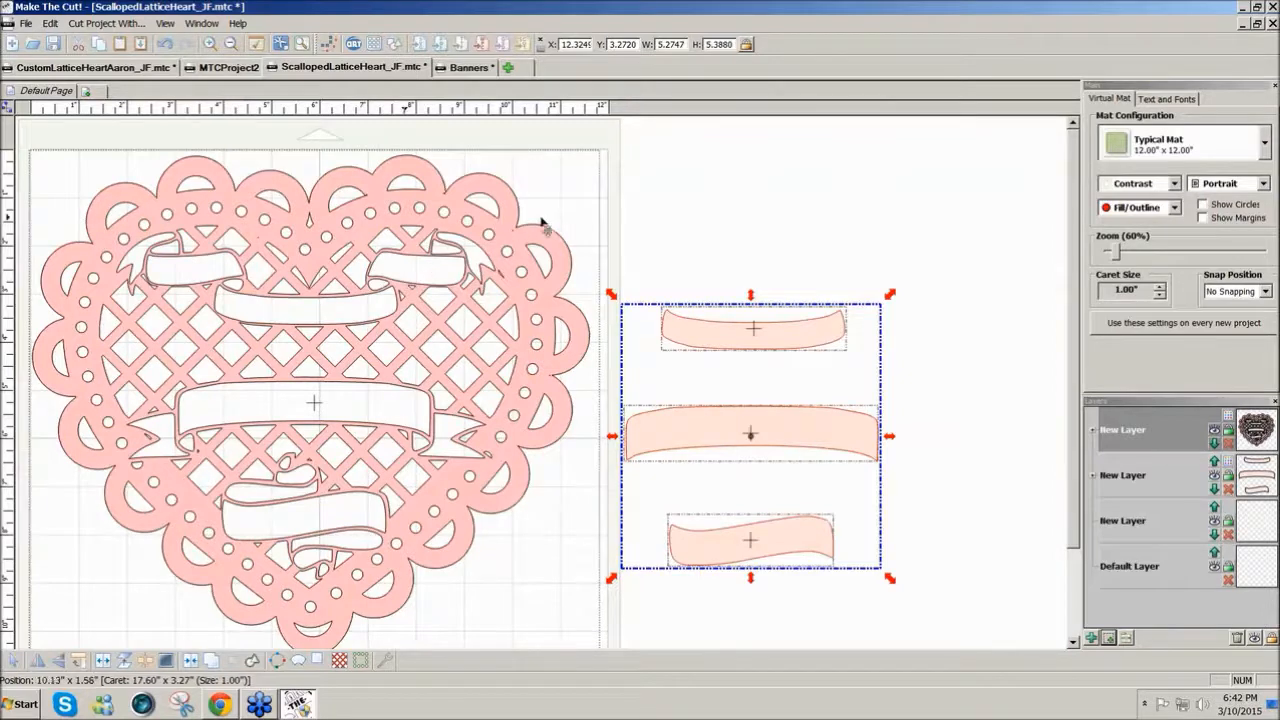
{"action": "left_click", "coordinate": [679, 233]}
{"action": "key", "text": "ctrl+z"}
{"action": "key", "text": "ctrl+z"}
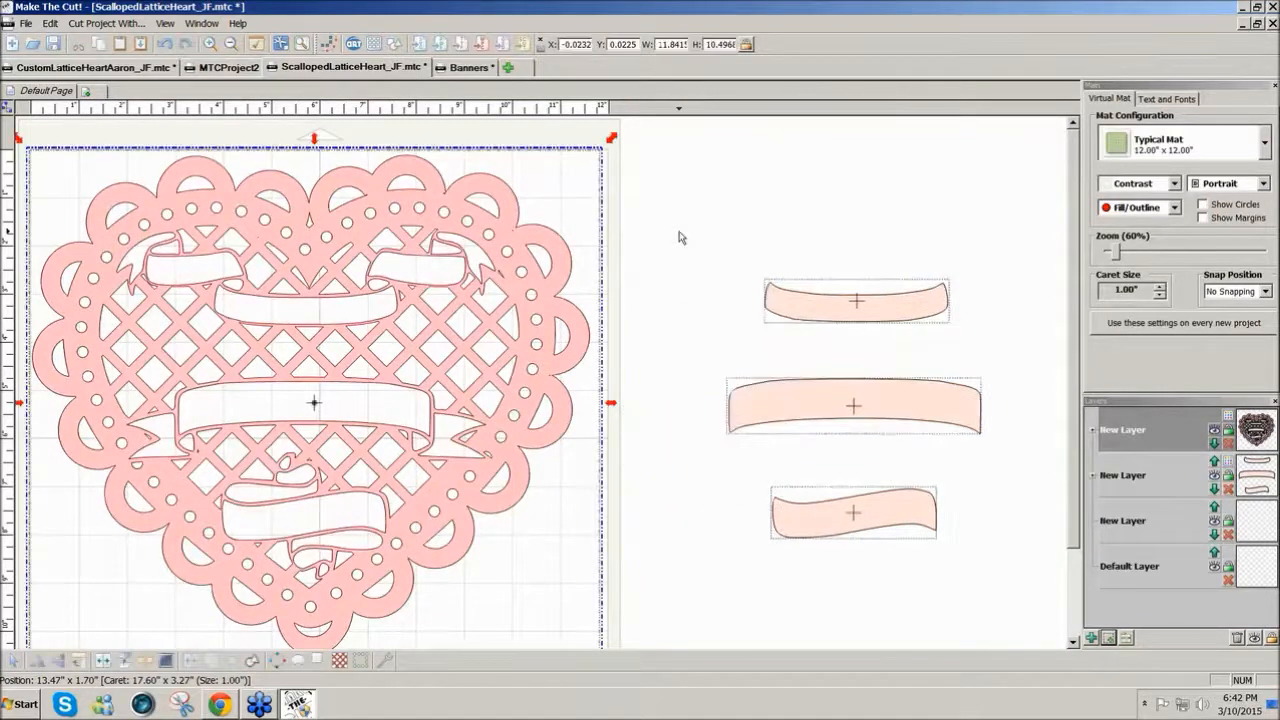
{"action": "left_click_drag", "start_coordinate": [685, 212], "coordinate": [50, 305]}
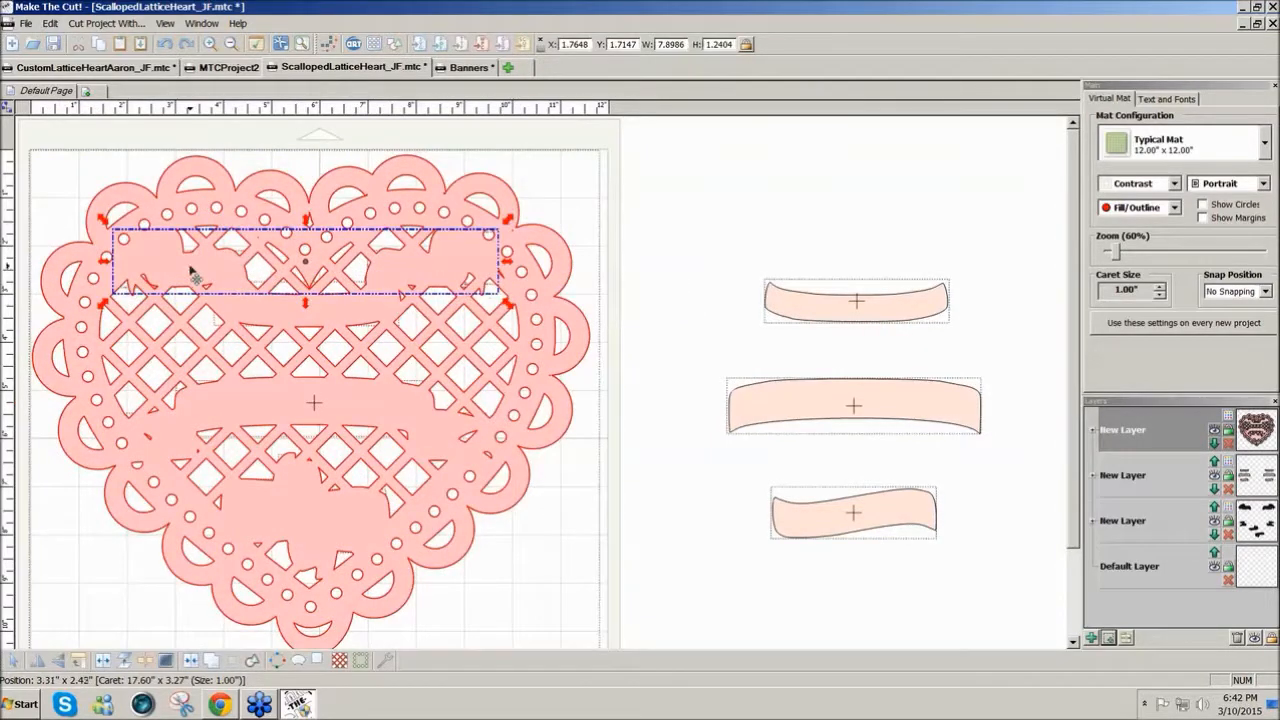
{"action": "left_click_drag", "start_coordinate": [192, 272], "coordinate": [900, 277]}
{"action": "key", "text": "Delete"}
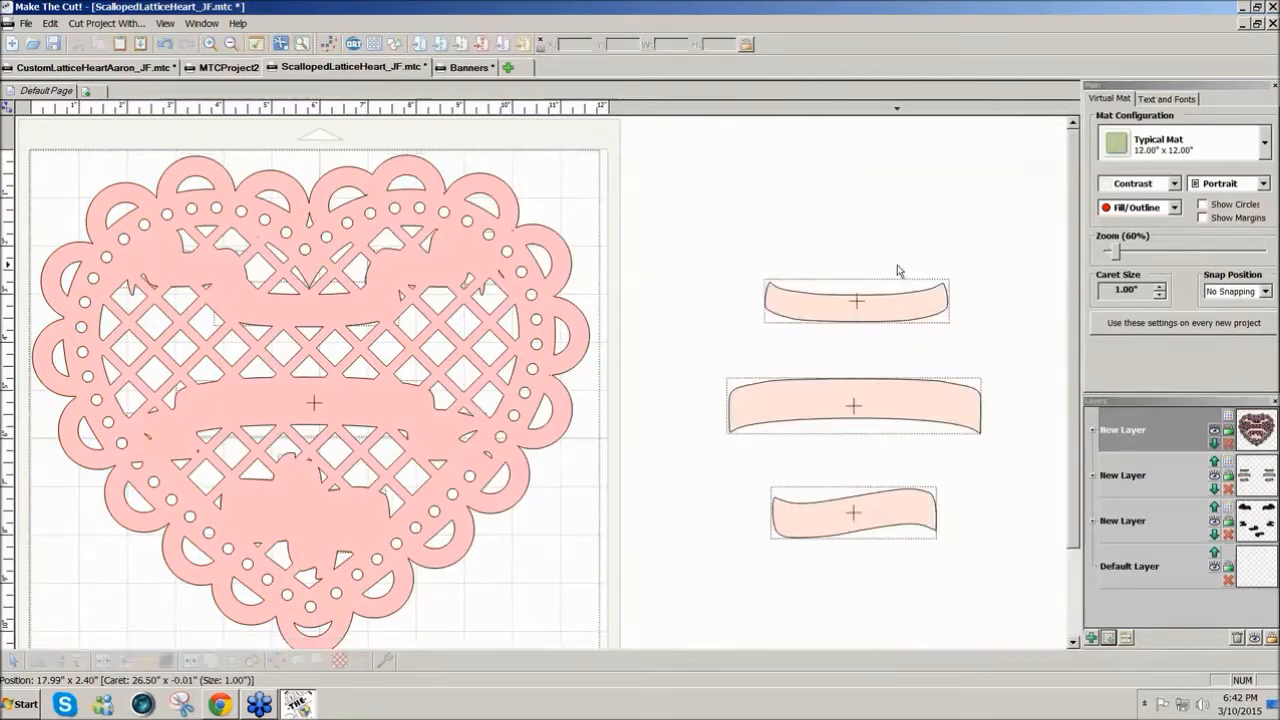
- Hide the heart layer and place a copy of the two black upper side panels beside the mat at about X 13.71, Y 1.64 in
{"action": "left_click", "coordinate": [1214, 431]}
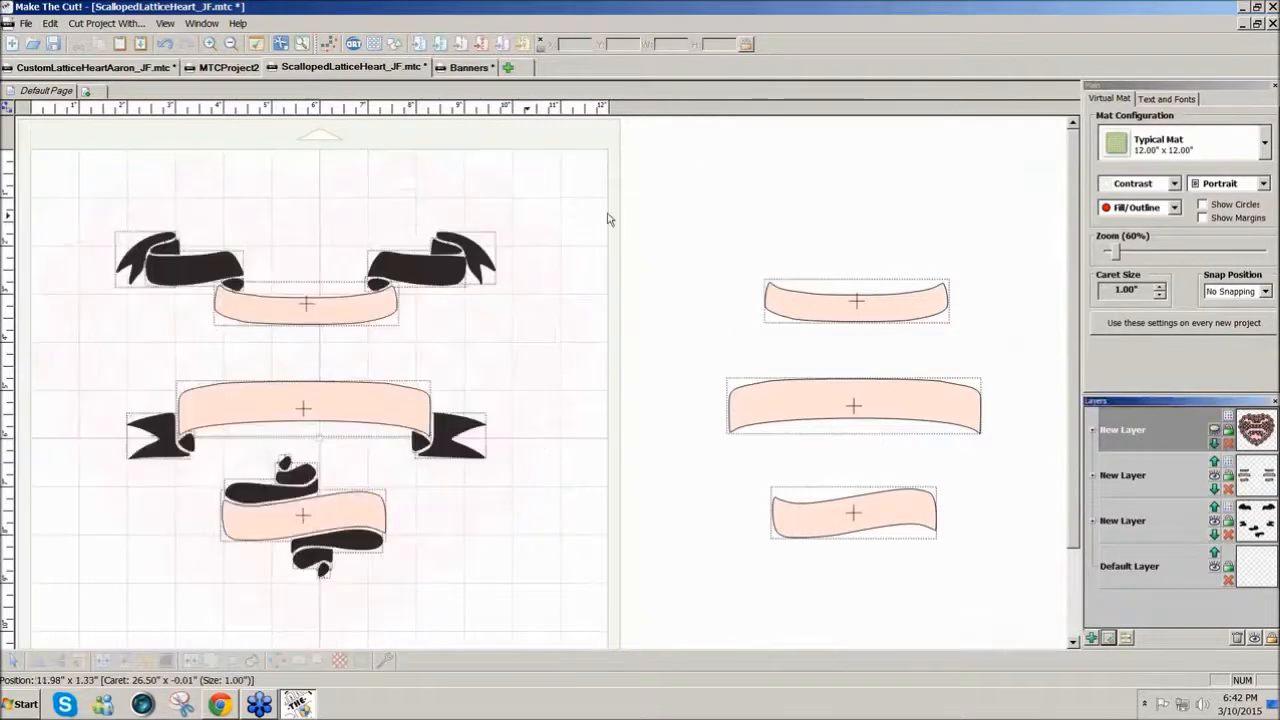
{"action": "left_click", "coordinate": [445, 285]}
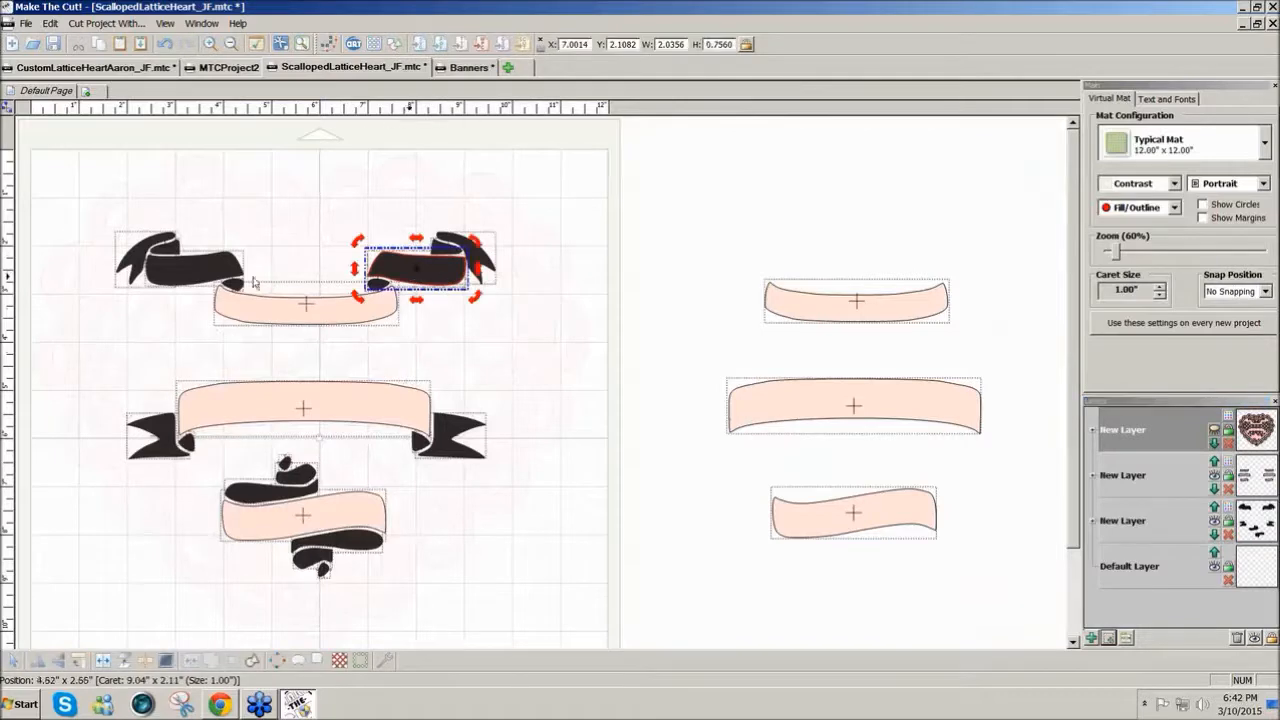
{"action": "left_click", "coordinate": [189, 289], "text": "shift"}
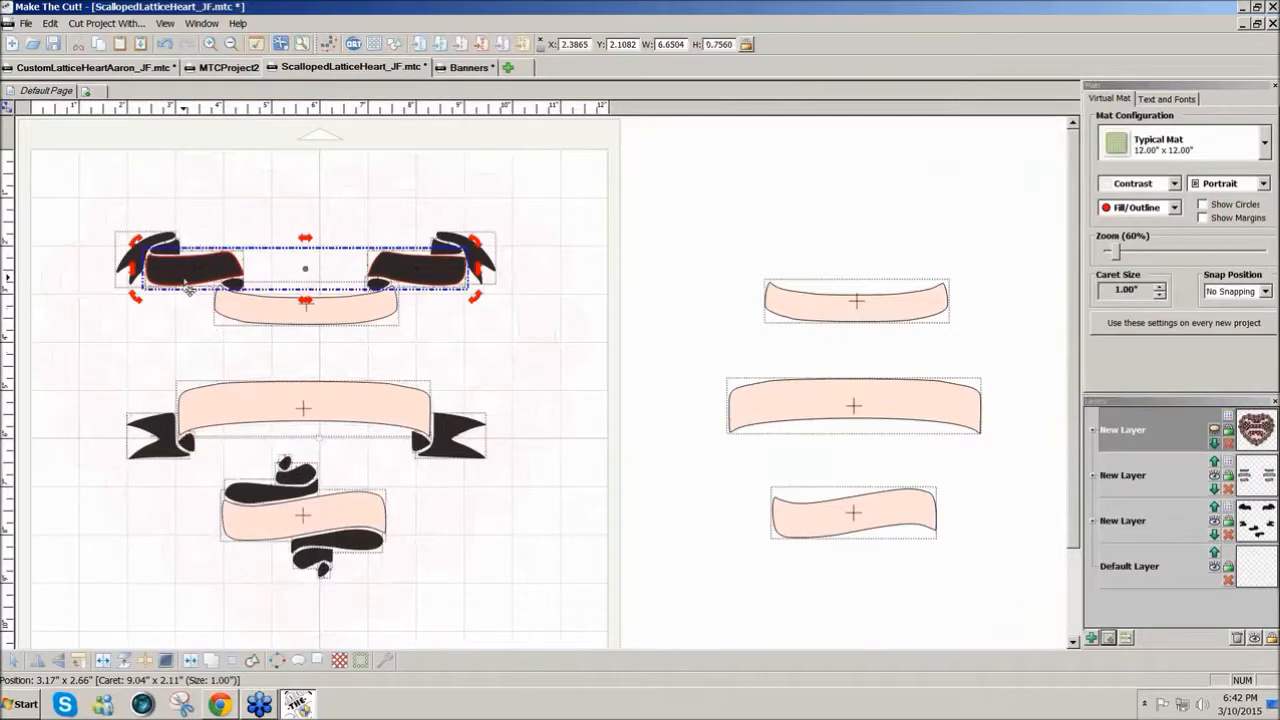
{"action": "left_click_drag", "start_coordinate": [189, 289], "coordinate": [733, 262]}
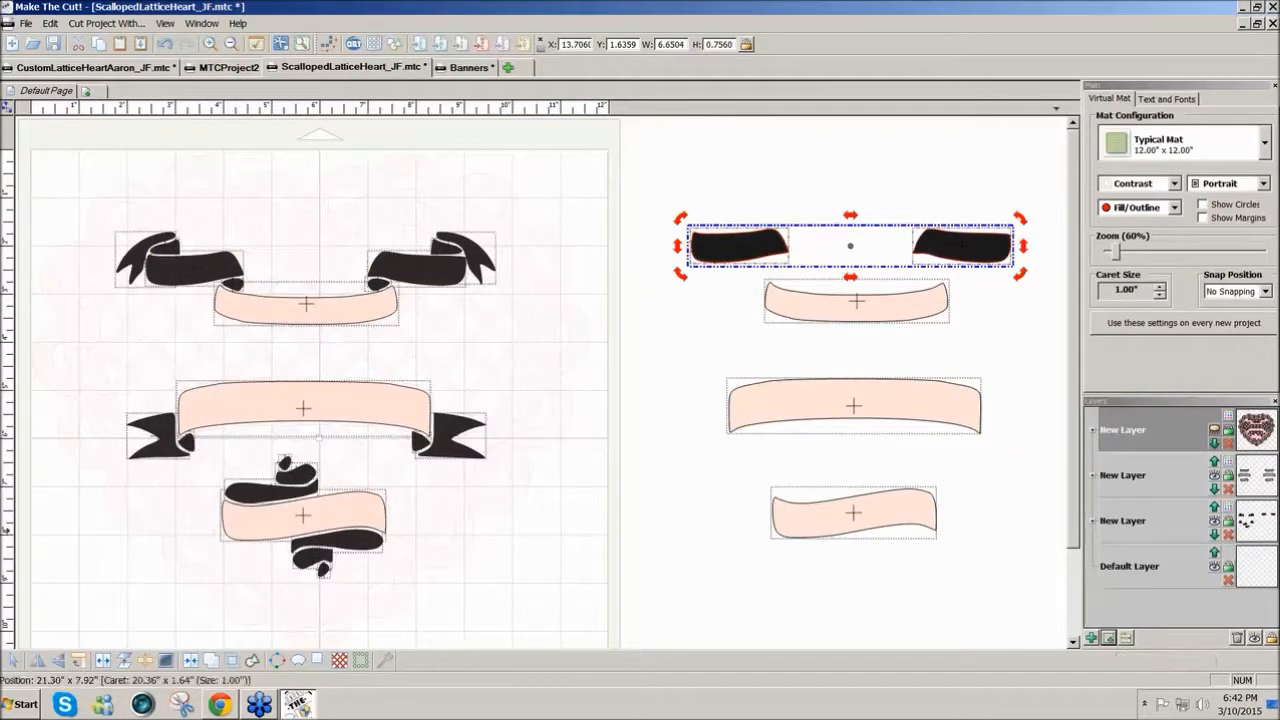
- Show the heart layer again, select the heart together with its banner pieces on the mat, and join them
{"action": "left_click", "coordinate": [1220, 431]}
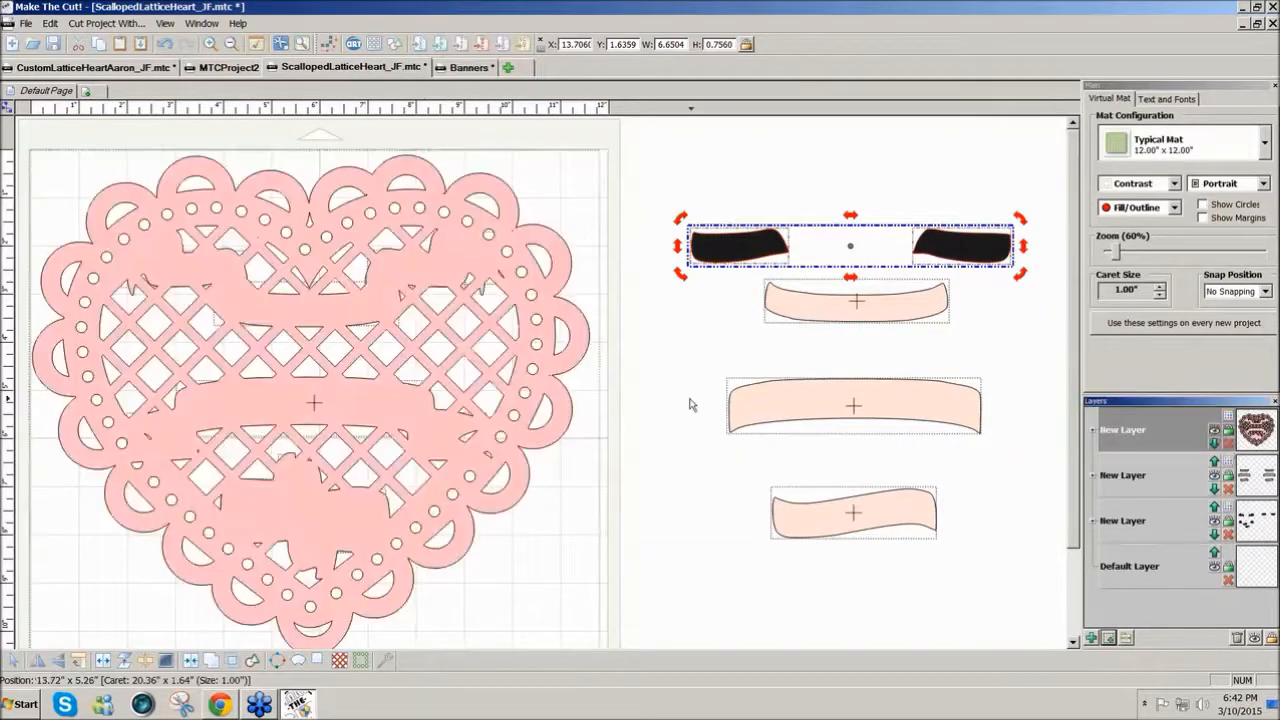
{"action": "left_click_drag", "start_coordinate": [655, 141], "coordinate": [20, 652]}
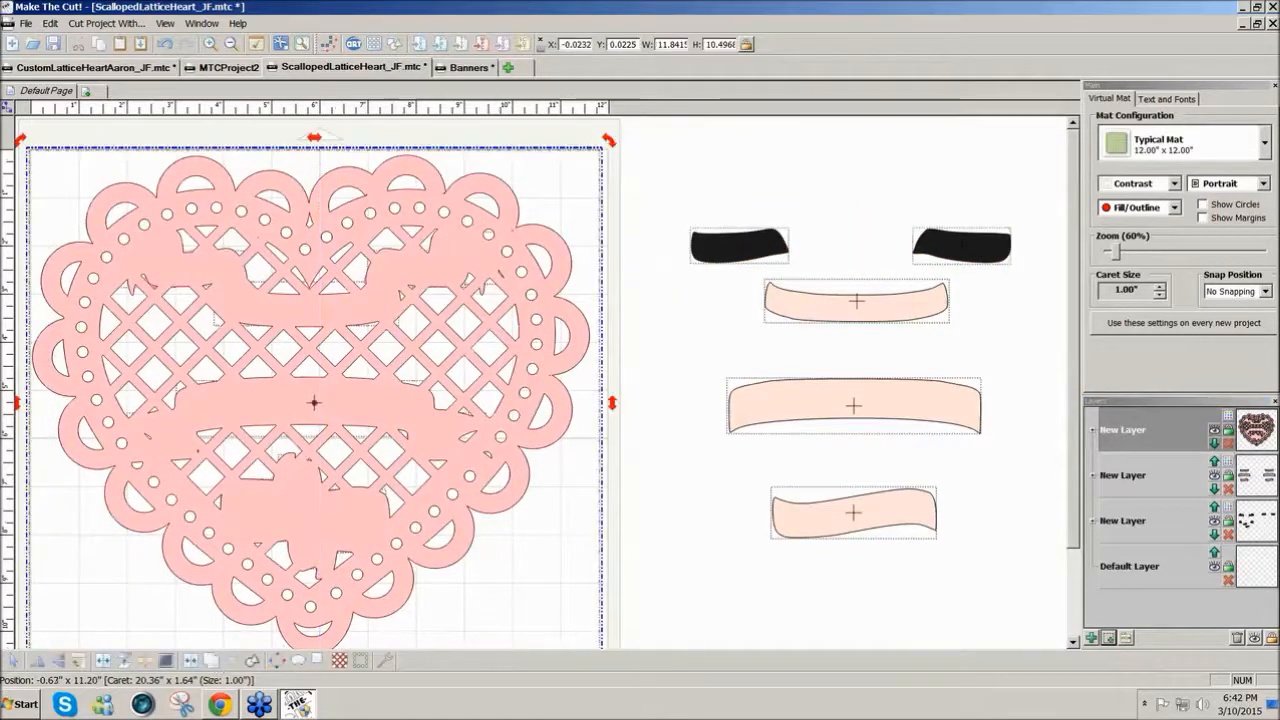
{"action": "left_click", "coordinate": [197, 661]}
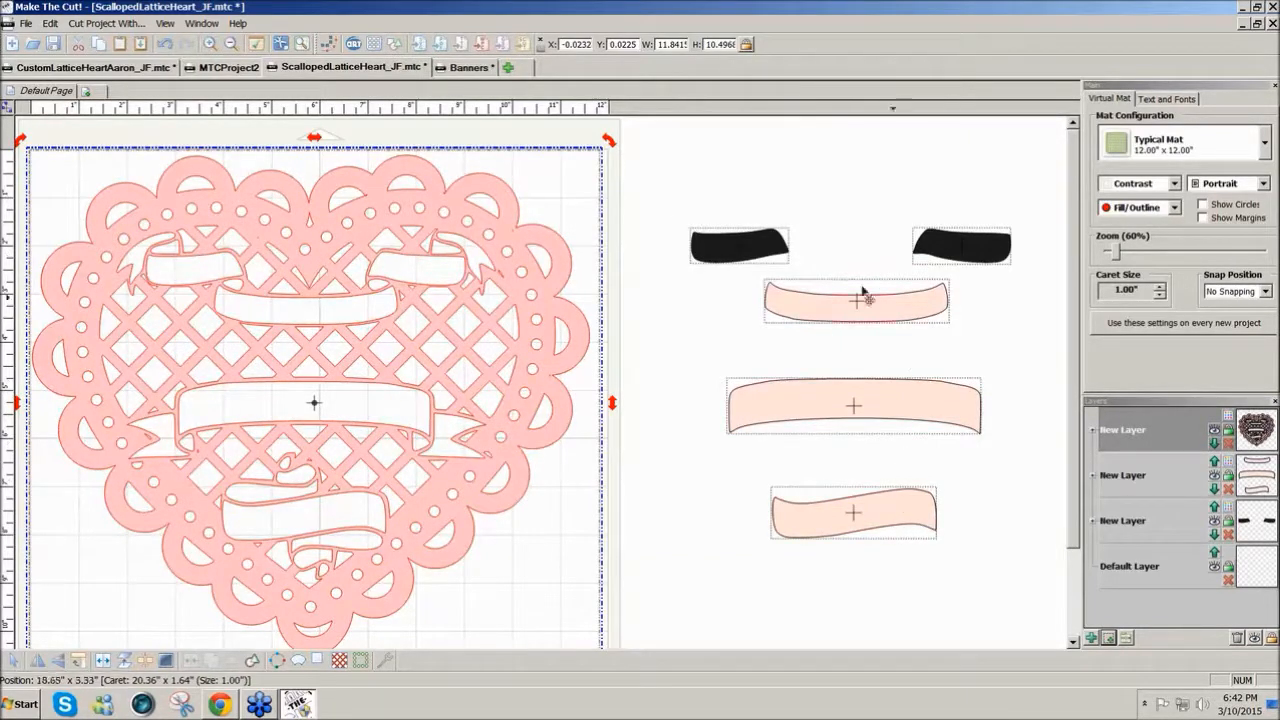
- Put all five copied panels together on a new layer and give them the same peach colour
{"action": "left_click_drag", "start_coordinate": [657, 182], "coordinate": [1078, 626]}
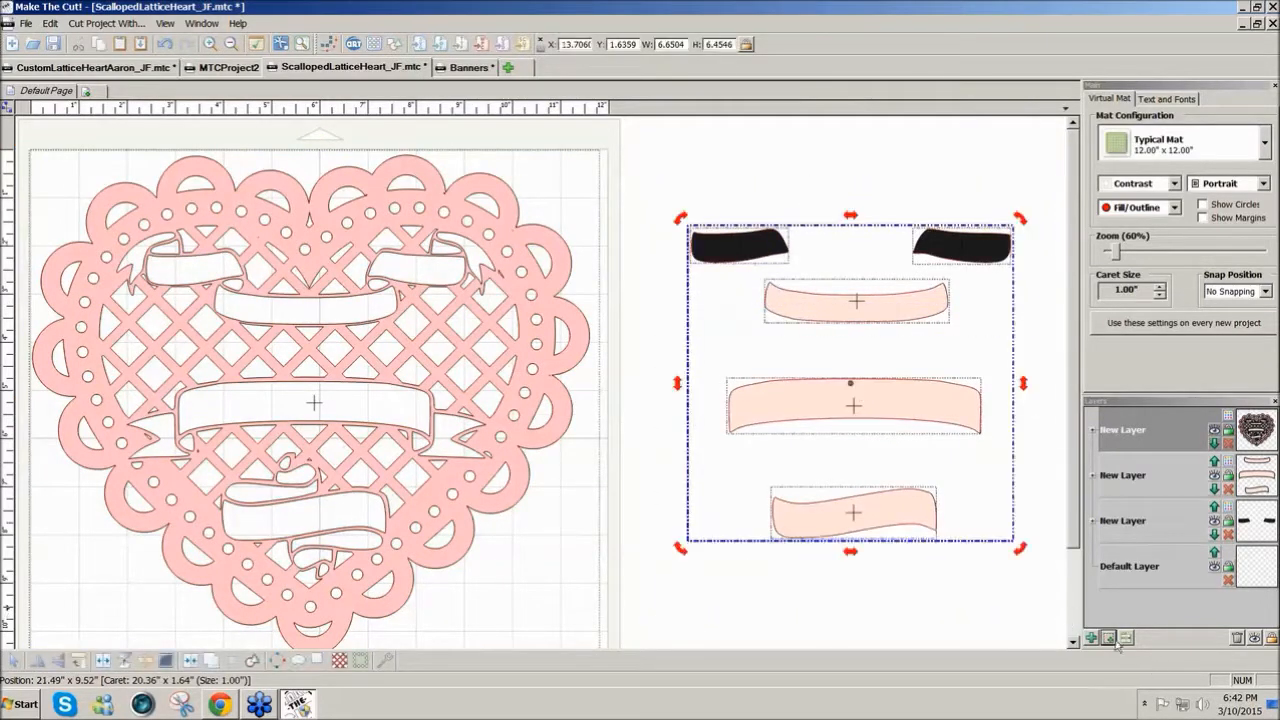
{"action": "left_click", "coordinate": [1110, 638]}
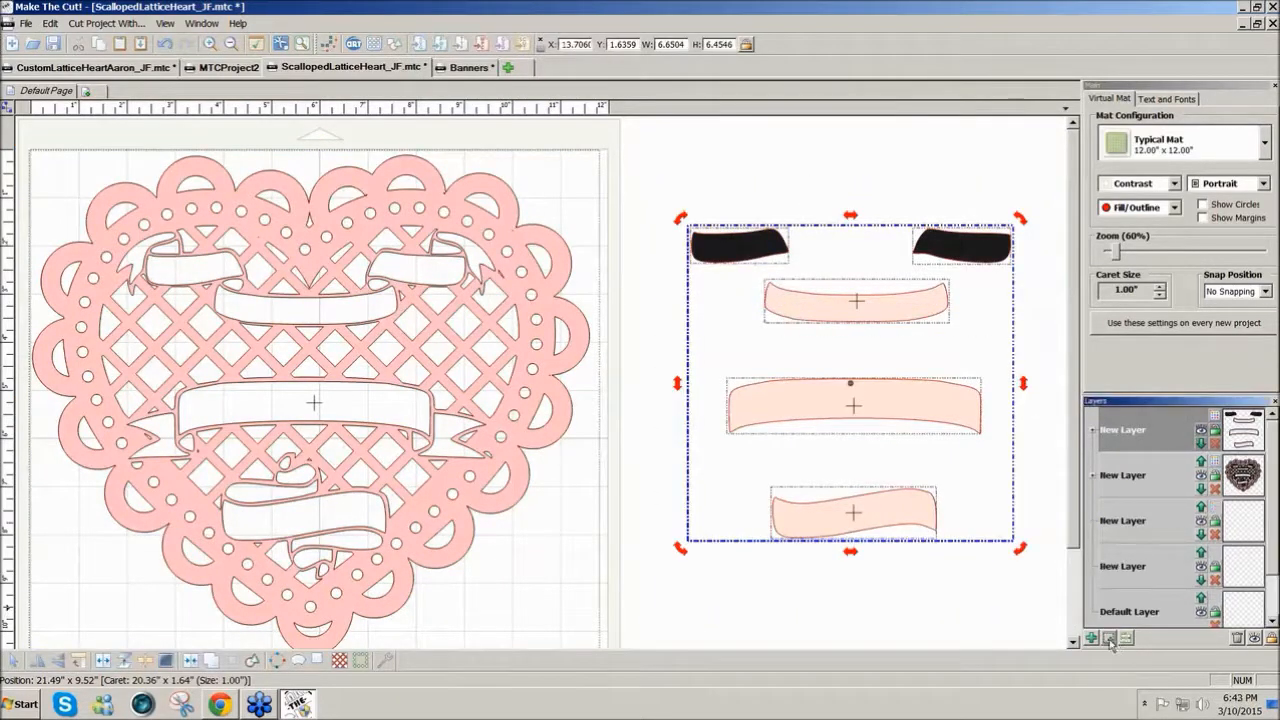
{"action": "left_click", "coordinate": [1219, 425]}
{"action": "left_click", "coordinate": [1194, 498]}
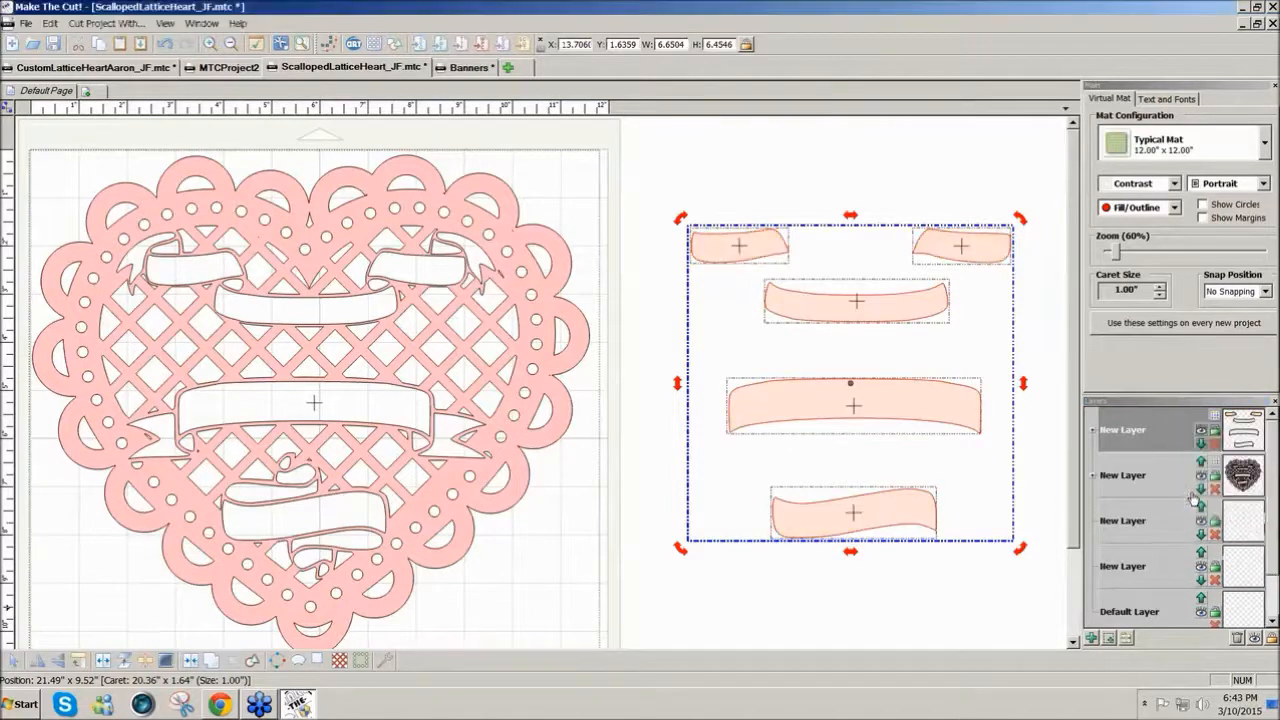
- Shift the copied small left side panel to about X 13.78, Y 1.60 in and deselect it
{"action": "left_click", "coordinate": [1055, 450]}
{"action": "left_click", "coordinate": [770, 258]}
{"action": "left_click_drag", "start_coordinate": [770, 258], "coordinate": [797, 258]}
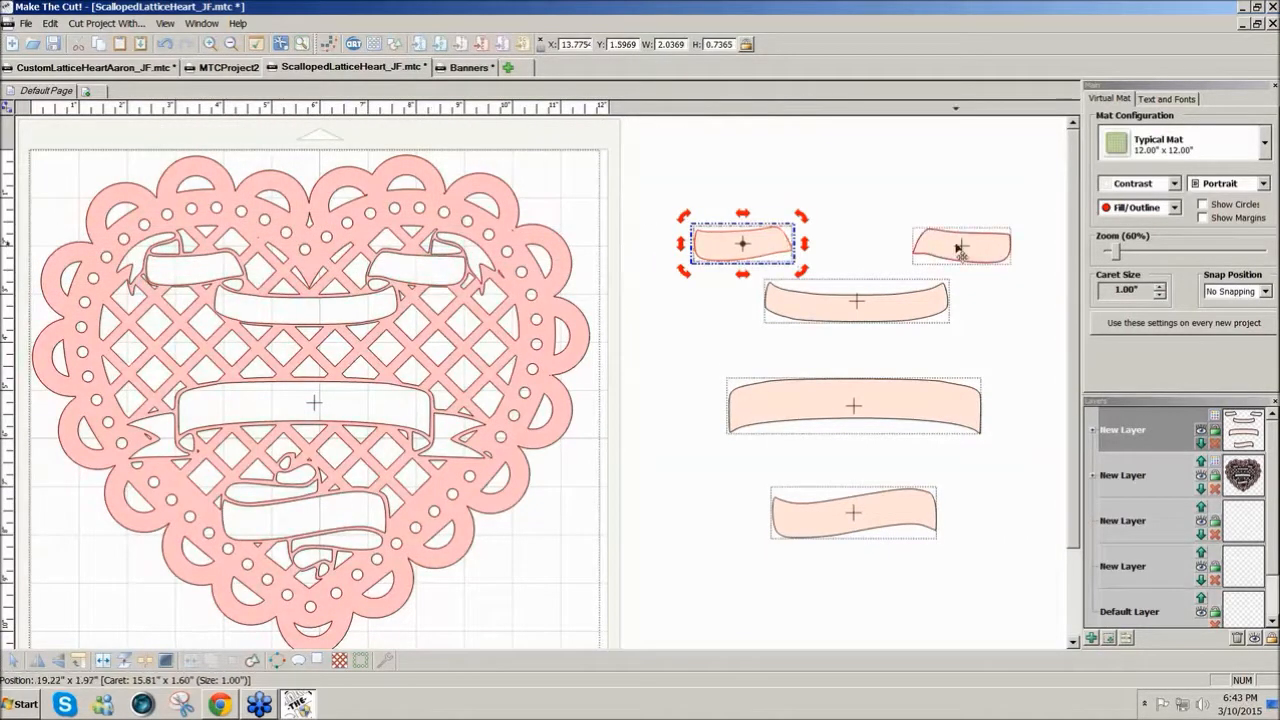
{"action": "left_click", "coordinate": [876, 581]}
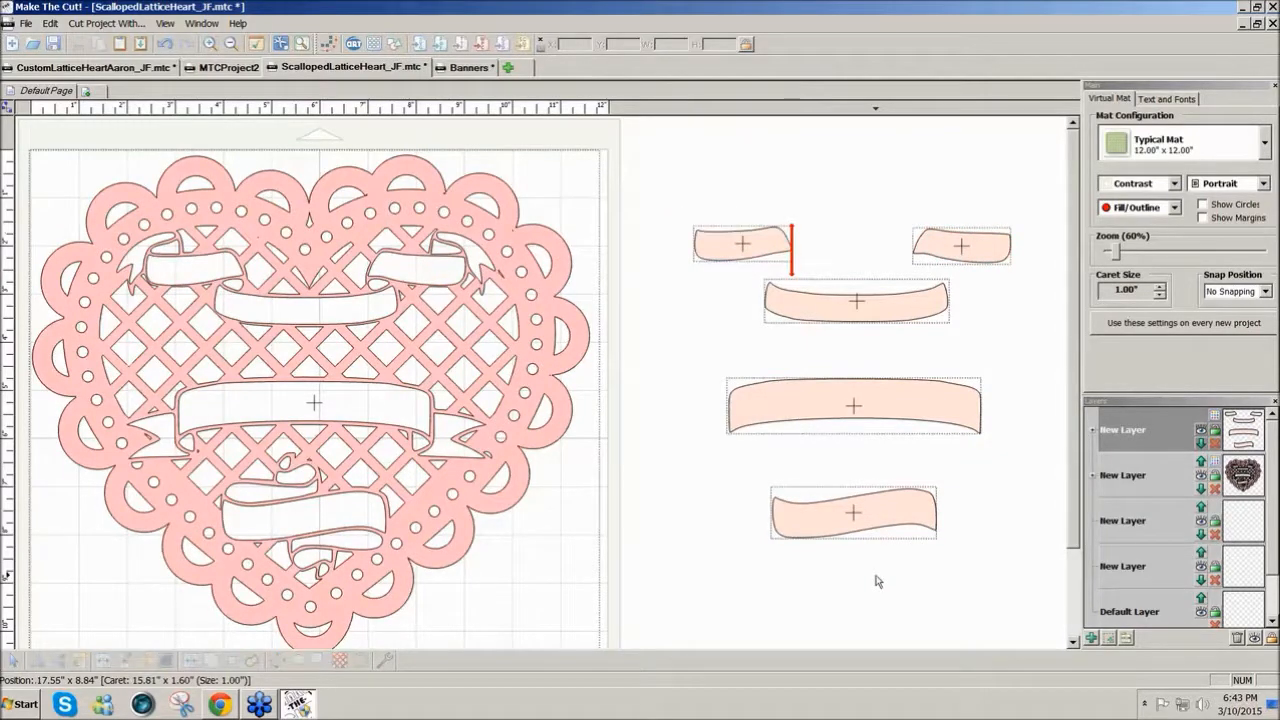
- Add a Cooper Black text group containing the recipient's first name in capitals in place of the previous wording
{"action": "left_click", "coordinate": [888, 408]}
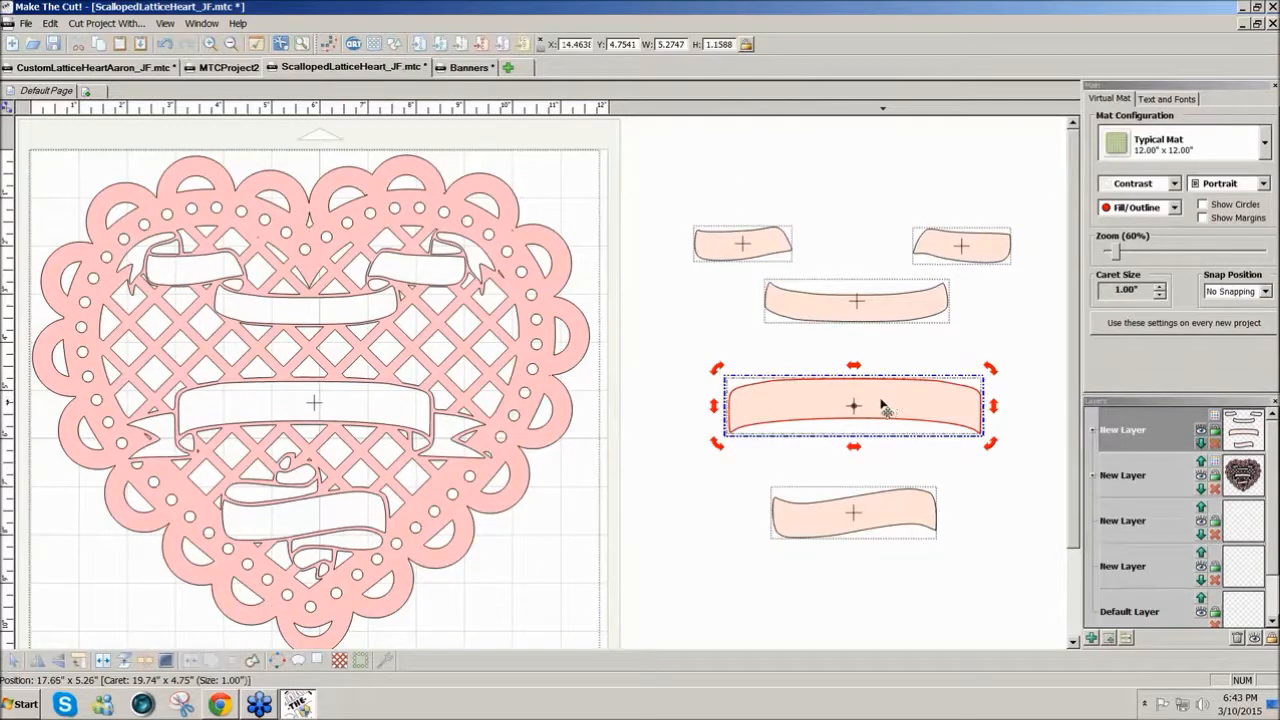
{"action": "left_click", "coordinate": [1176, 100]}
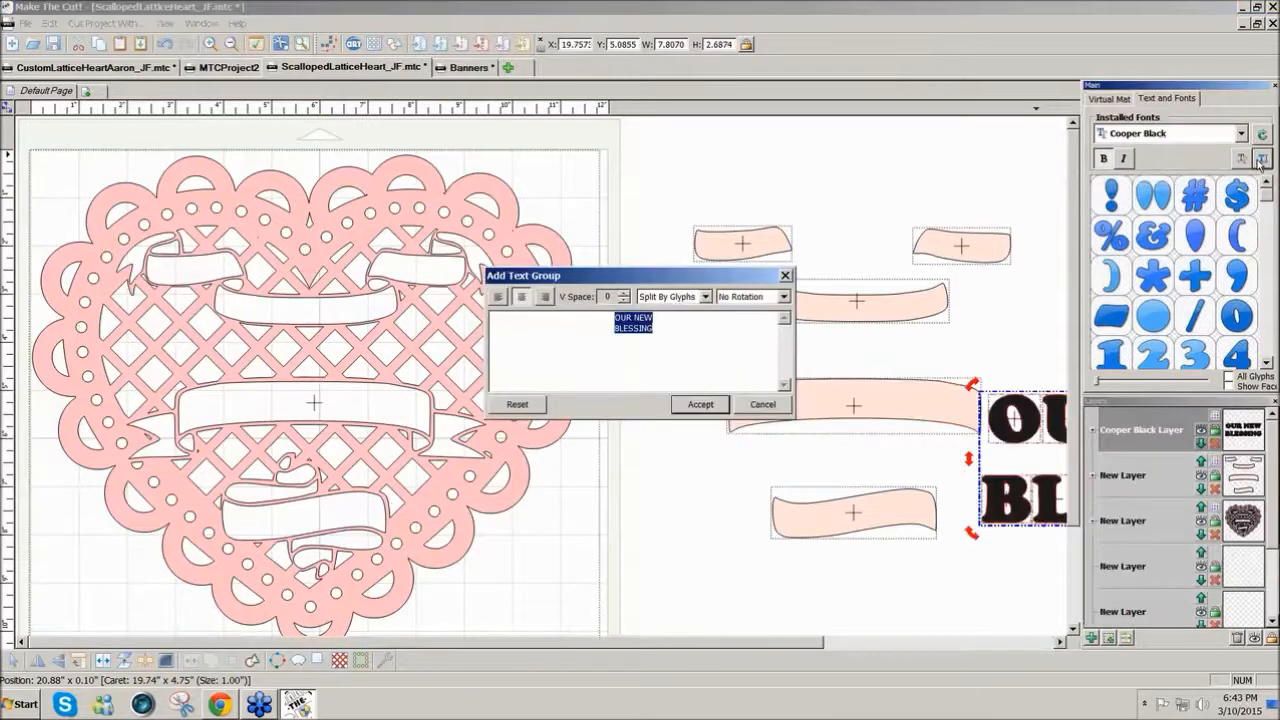
{"action": "left_click_drag", "start_coordinate": [668, 330], "coordinate": [602, 312]}
{"action": "type", "text": "AAR"}
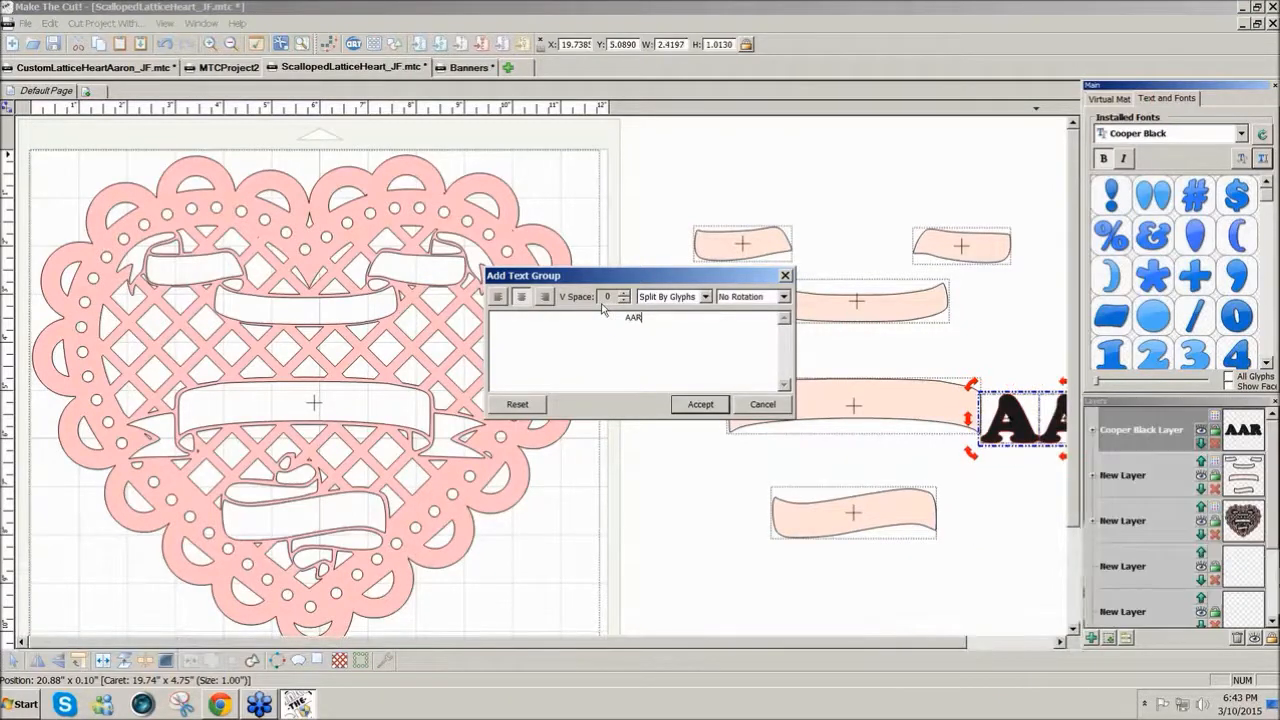
{"action": "type", "text": "ON"}
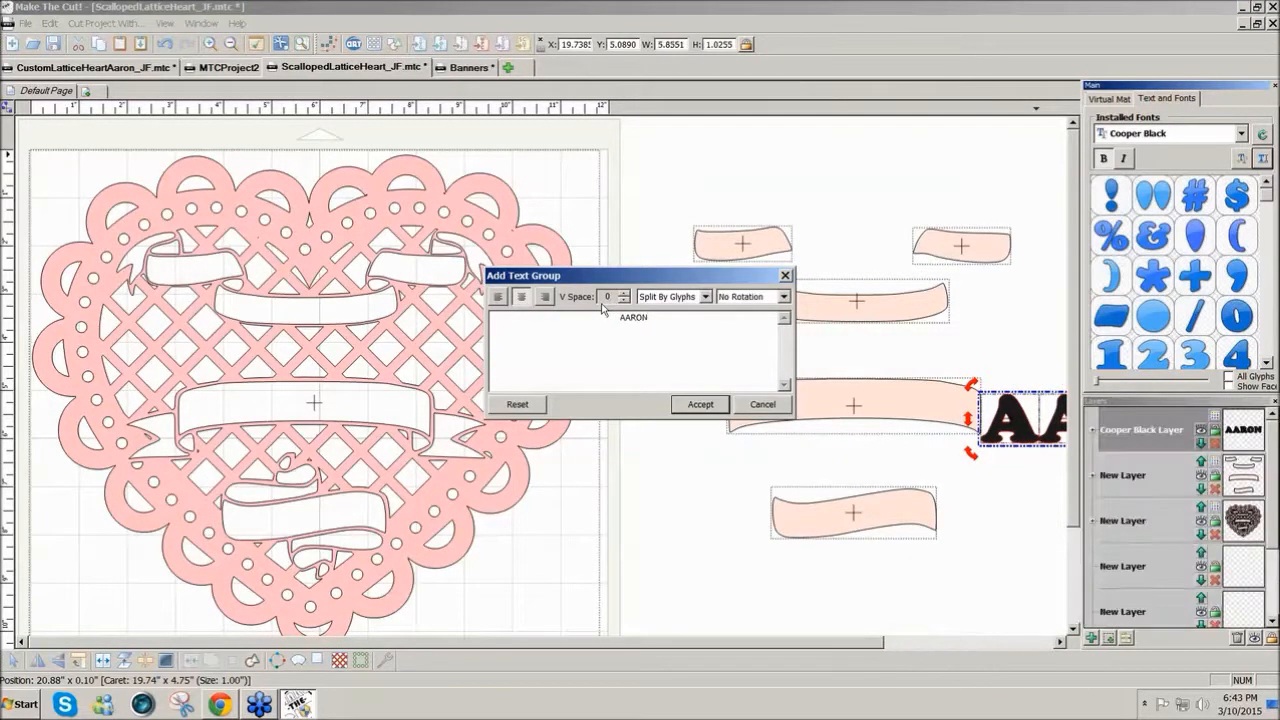
{"action": "left_click", "coordinate": [702, 405]}
- Scale the name down to about 4.98 by 0.87 in and place it over the wide middle panel copy
{"action": "left_click_drag", "start_coordinate": [1036, 430], "coordinate": [786, 359]}
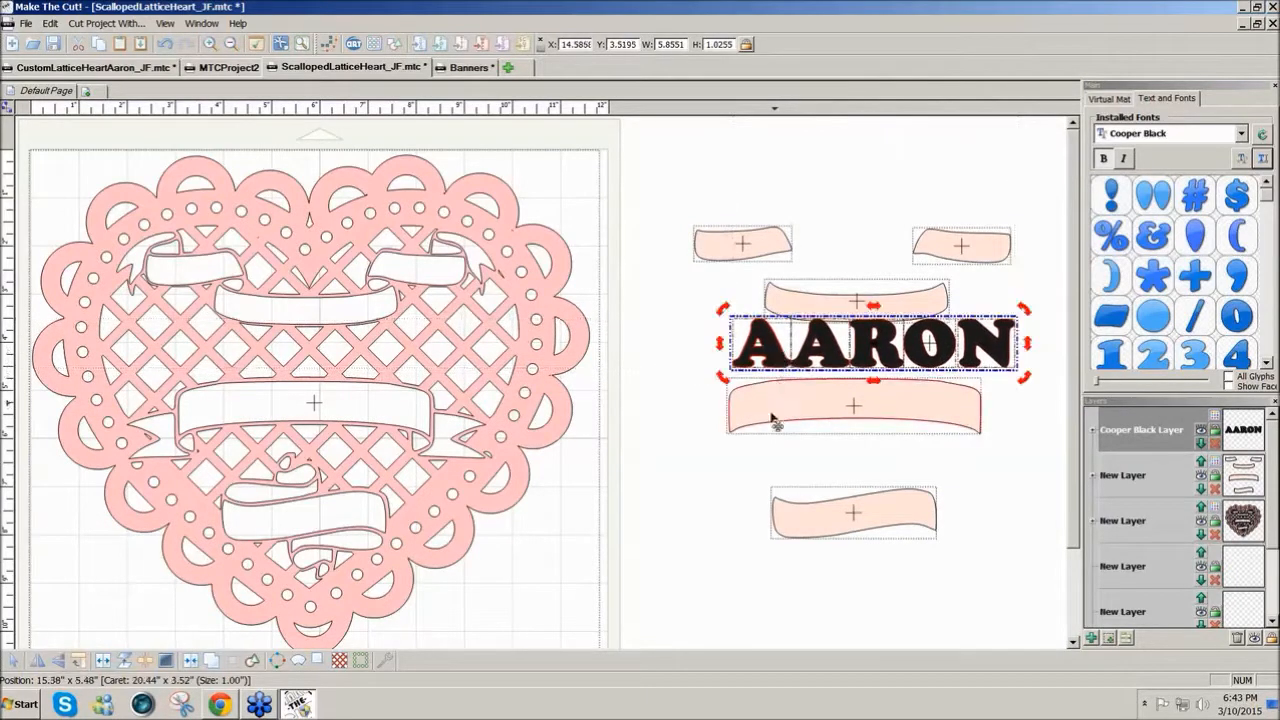
{"action": "left_click", "coordinate": [971, 361]}
{"action": "left_click", "coordinate": [971, 361]}
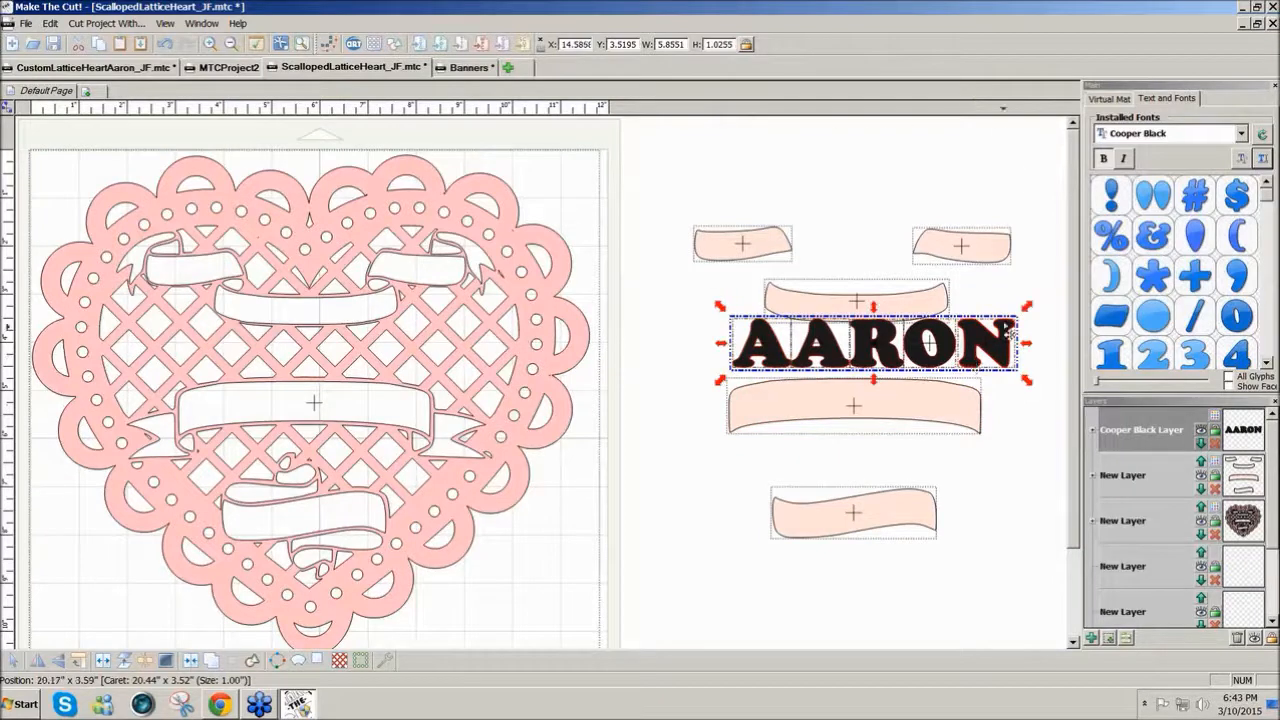
{"action": "left_click_drag", "start_coordinate": [1030, 299], "coordinate": [700, 408]}
{"action": "left_click_drag", "start_coordinate": [1028, 307], "coordinate": [986, 337]}
{"action": "left_click_drag", "start_coordinate": [903, 368], "coordinate": [908, 420]}
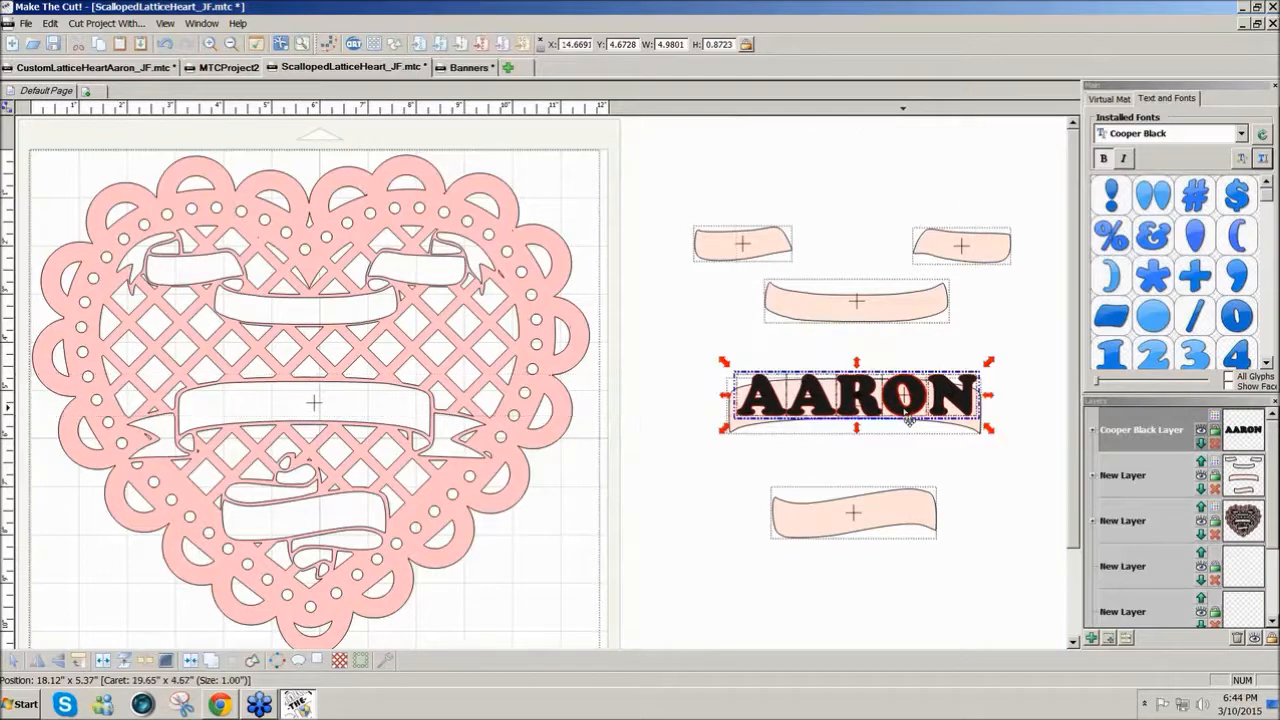
- Squash the name to about 0.71 in high and move it to overlap the wide panel's upper edge
{"action": "left_click_drag", "start_coordinate": [857, 362], "coordinate": [857, 370]}
{"action": "left_click_drag", "start_coordinate": [857, 432], "coordinate": [857, 436]}
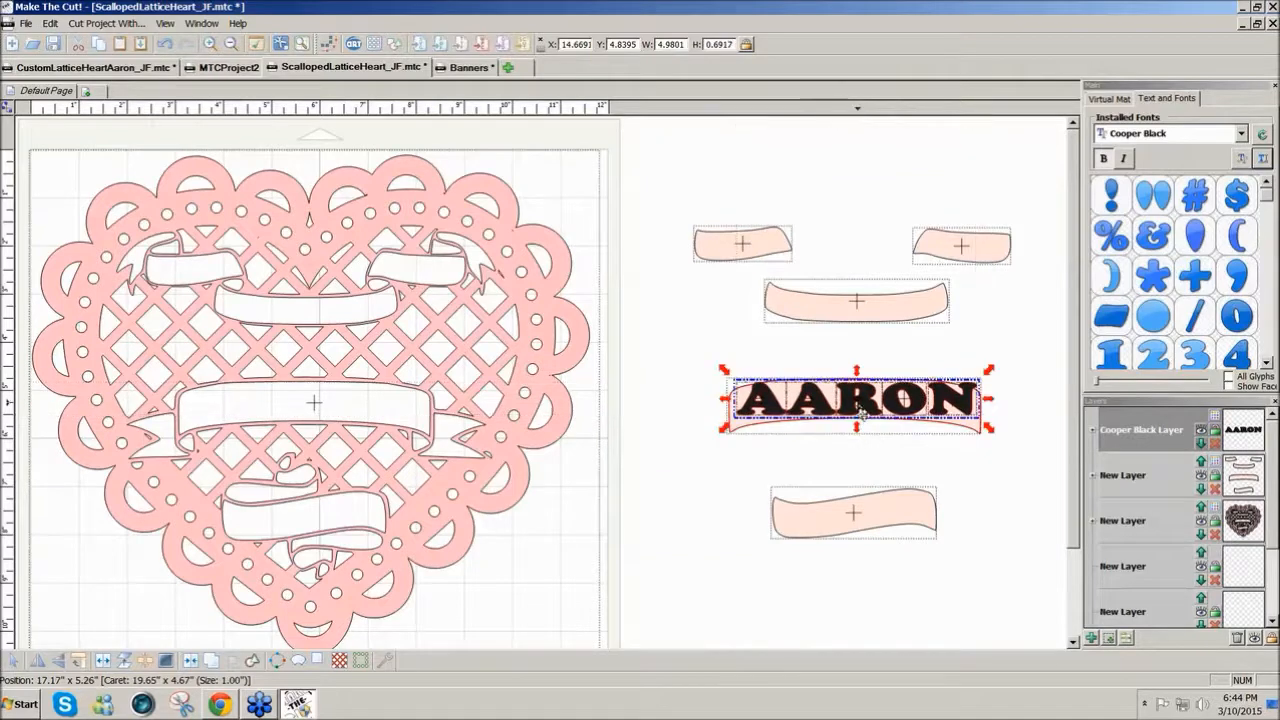
{"action": "left_click_drag", "start_coordinate": [857, 374], "coordinate": [857, 375]}
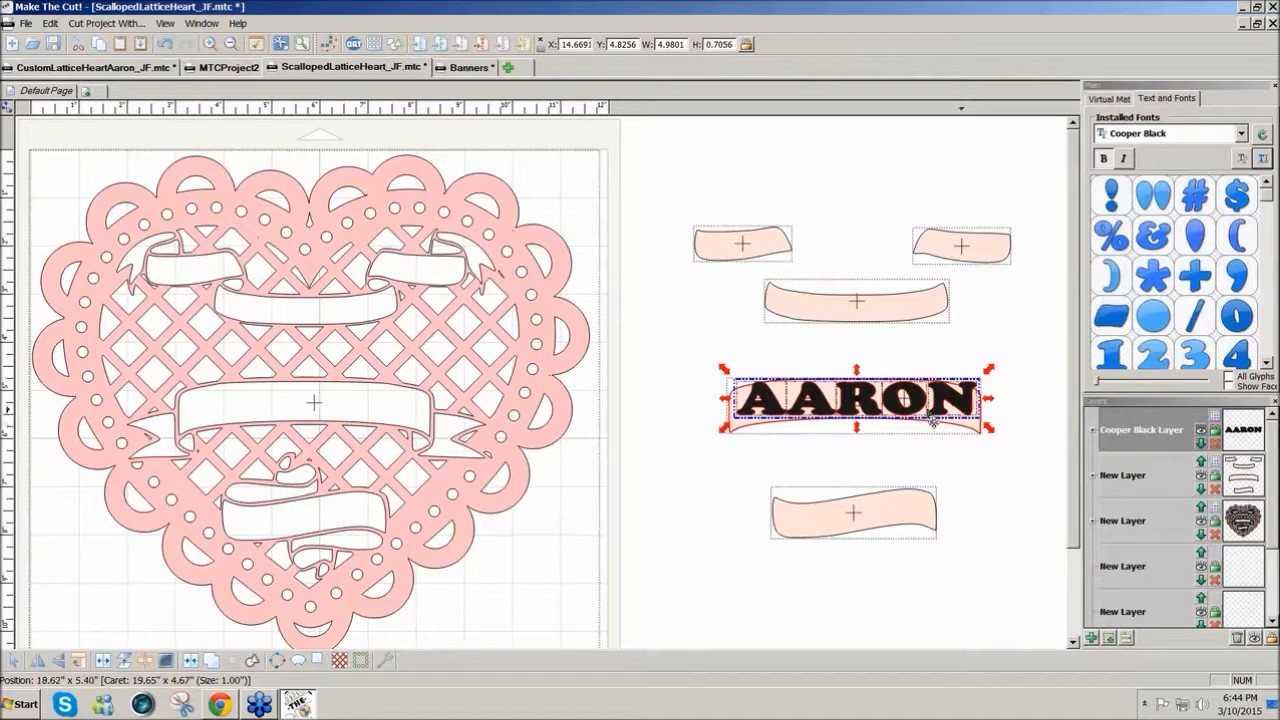
{"action": "left_click_drag", "start_coordinate": [920, 416], "coordinate": [918, 370]}
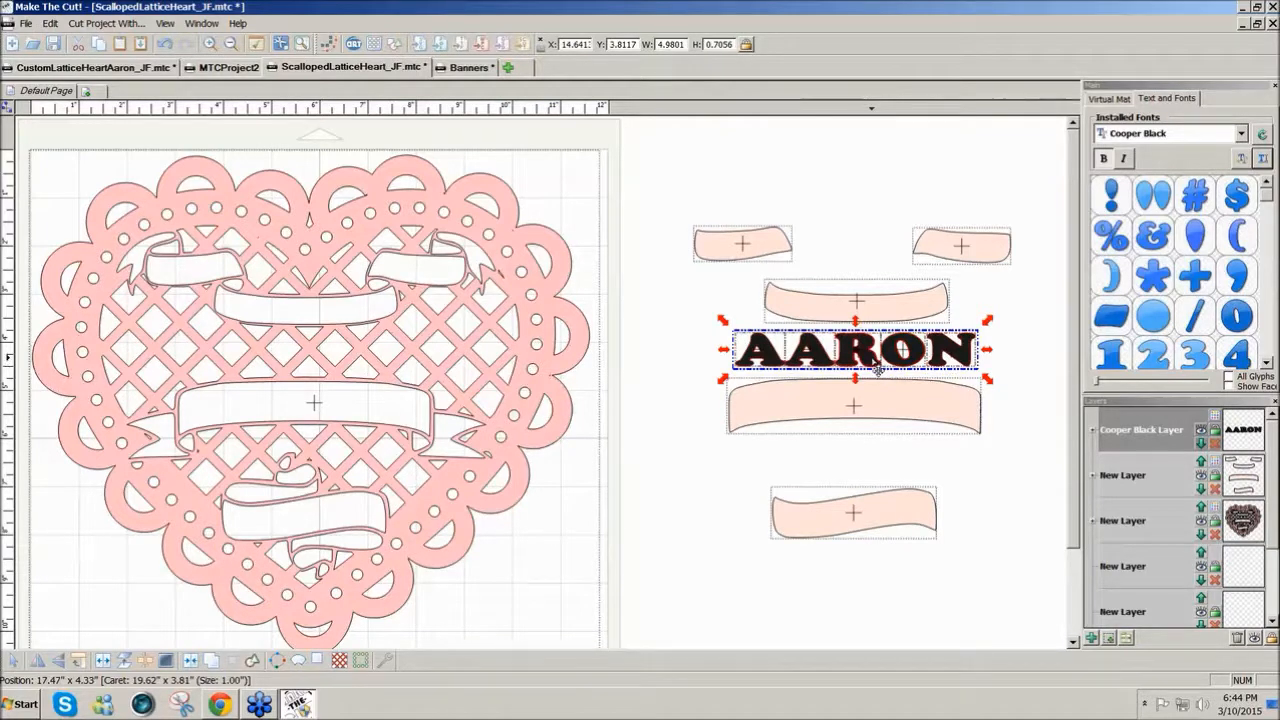
{"action": "left_click_drag", "start_coordinate": [876, 369], "coordinate": [874, 395]}
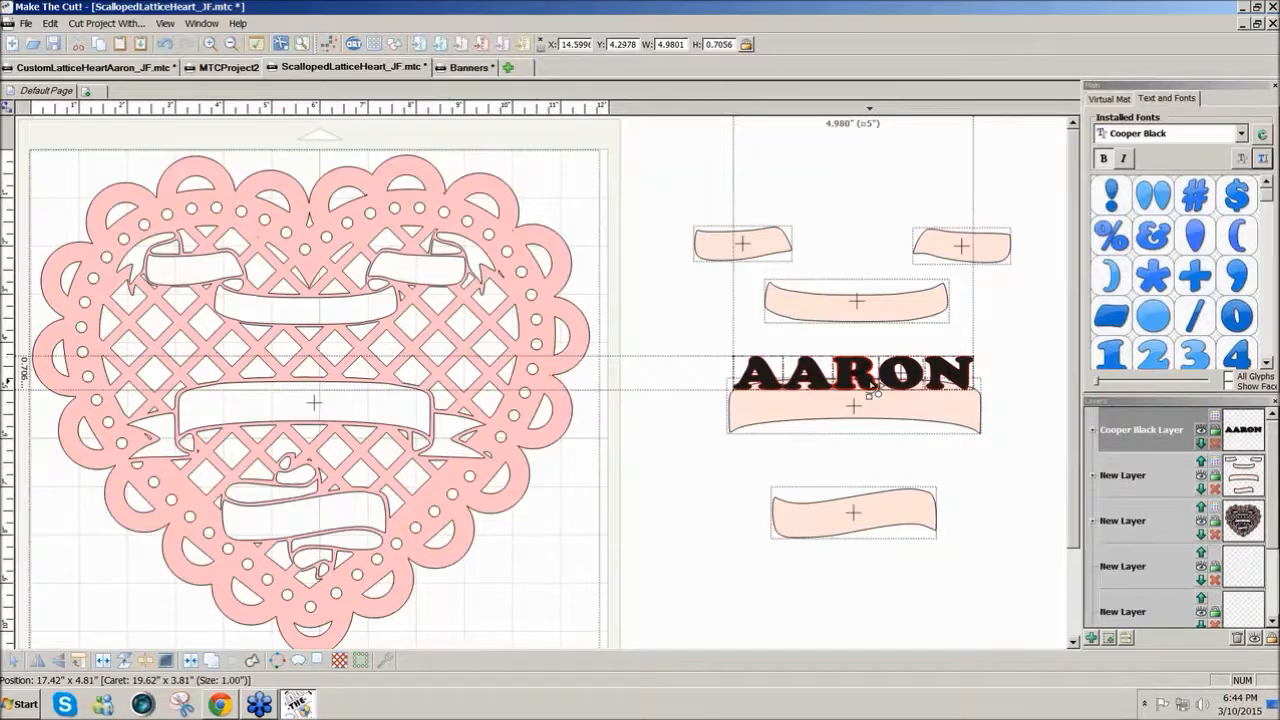
- Wrap the name to the wide panel's path with an offset of 55.33%
{"action": "left_click_drag", "start_coordinate": [870, 381], "coordinate": [870, 381]}
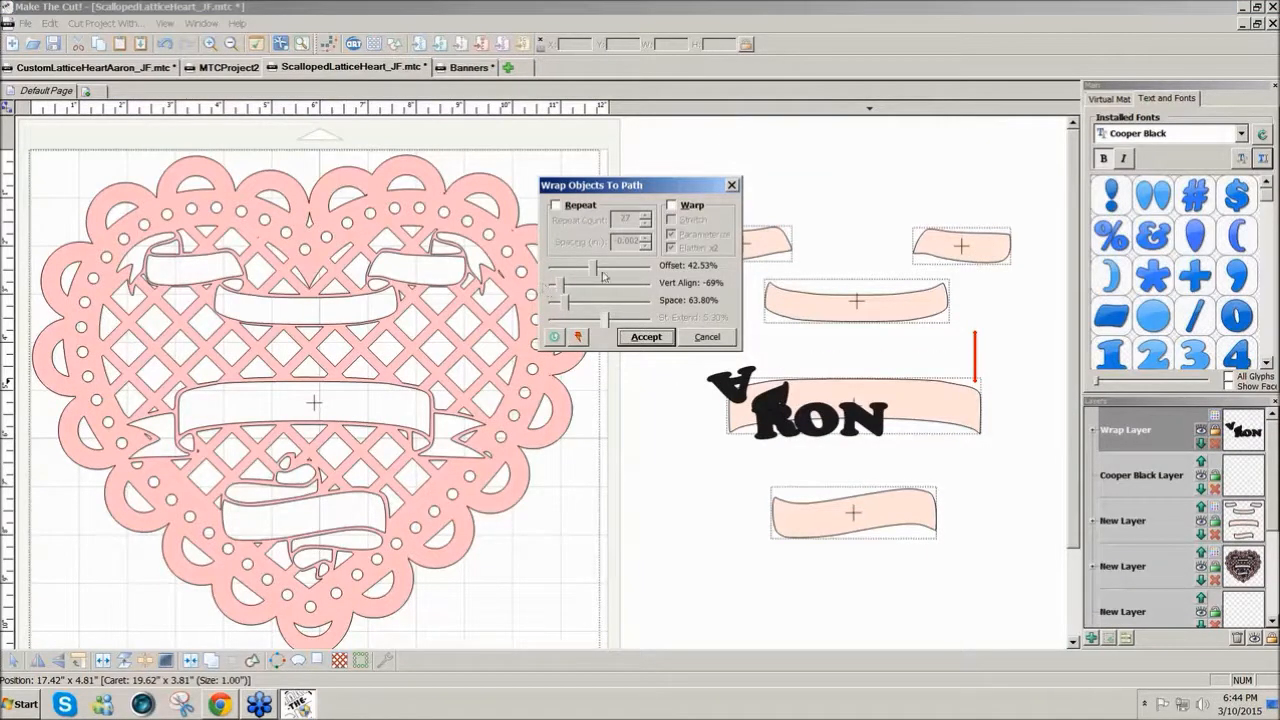
{"action": "mouse_move", "coordinate": [594, 273]}
{"action": "left_mouse_down"}
{"action": "mouse_move", "coordinate": [550, 274]}
{"action": "mouse_move", "coordinate": [601, 268]}
{"action": "left_mouse_up"}
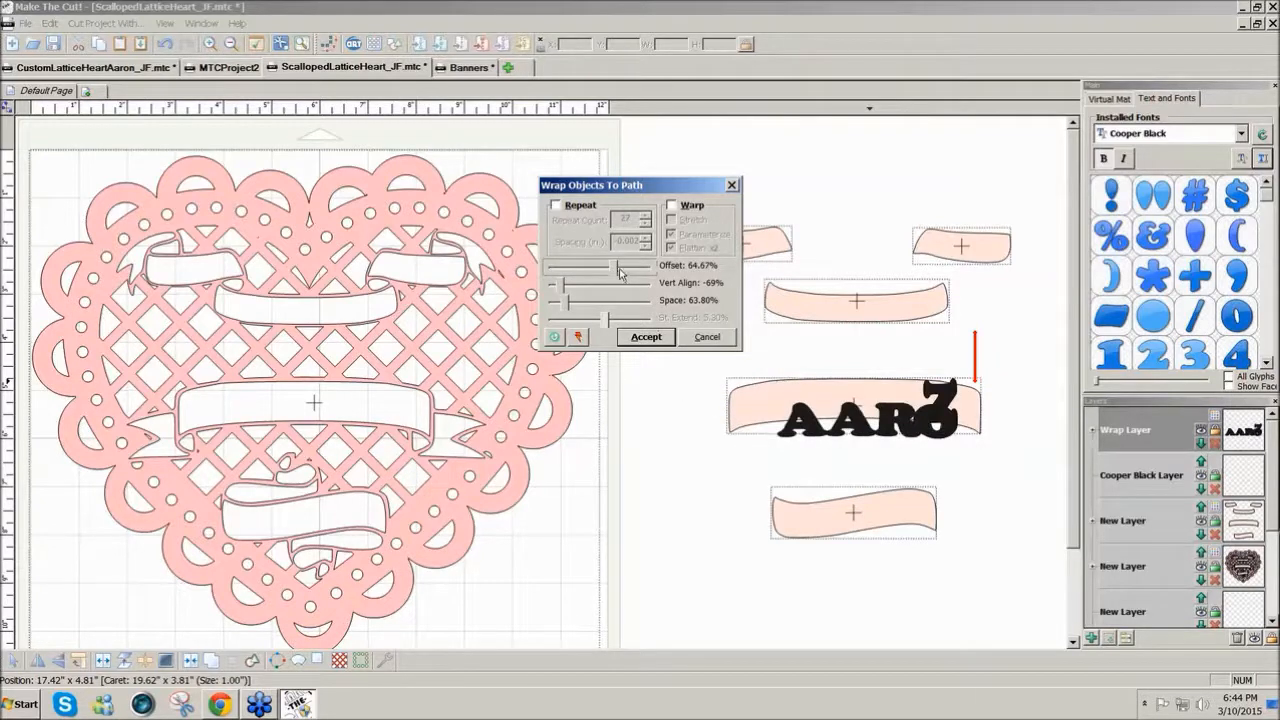
{"action": "mouse_move", "coordinate": [617, 270]}
{"action": "left_mouse_down"}
{"action": "mouse_move", "coordinate": [652, 272]}
{"action": "mouse_move", "coordinate": [606, 276]}
{"action": "left_mouse_up"}
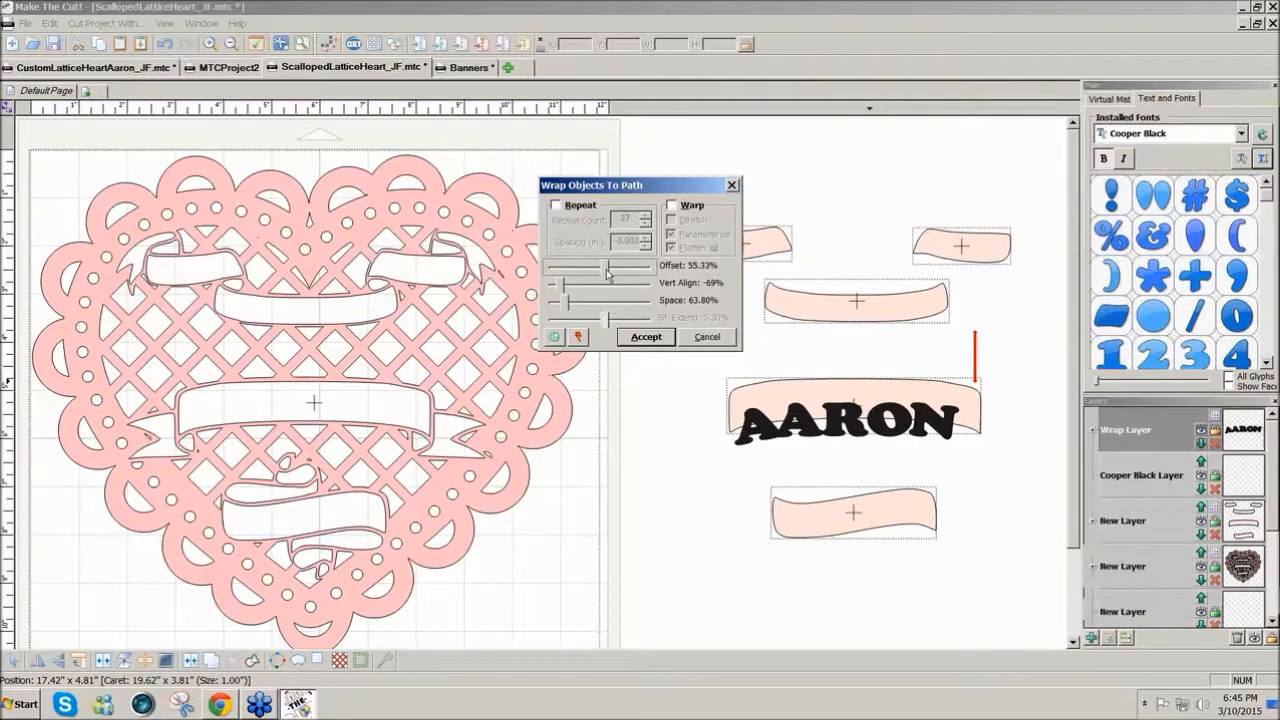
- Try a wrap offset of 56.87% for the name and set it back to 55.33%
{"action": "key", "text": "Right"}
{"action": "key", "text": "Right"}
{"action": "key", "text": "Right"}
{"action": "key", "text": "Right"}
{"action": "key", "text": "Right"}
{"action": "key", "text": "Right"}
{"action": "key", "text": "Right"}
{"action": "key", "text": "Right"}
{"action": "key", "text": "Right"}
{"action": "key", "text": "Right"}
{"action": "key", "text": "Right"}
{"action": "key", "text": "Right"}
{"action": "key", "text": "Right"}
{"action": "key", "text": "Right"}
{"action": "key", "text": "Right"}
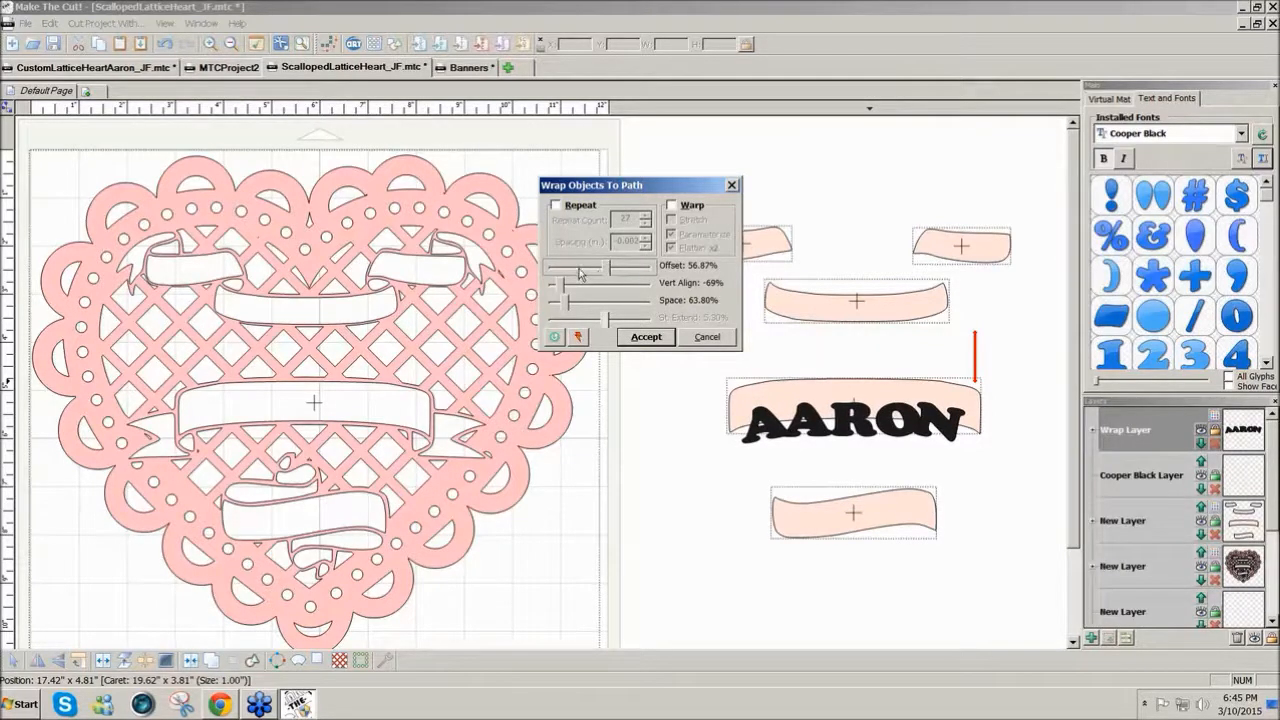
{"action": "key", "text": "Left"}
{"action": "key", "text": "Left"}
{"action": "key", "text": "Left"}
{"action": "key", "text": "Left"}
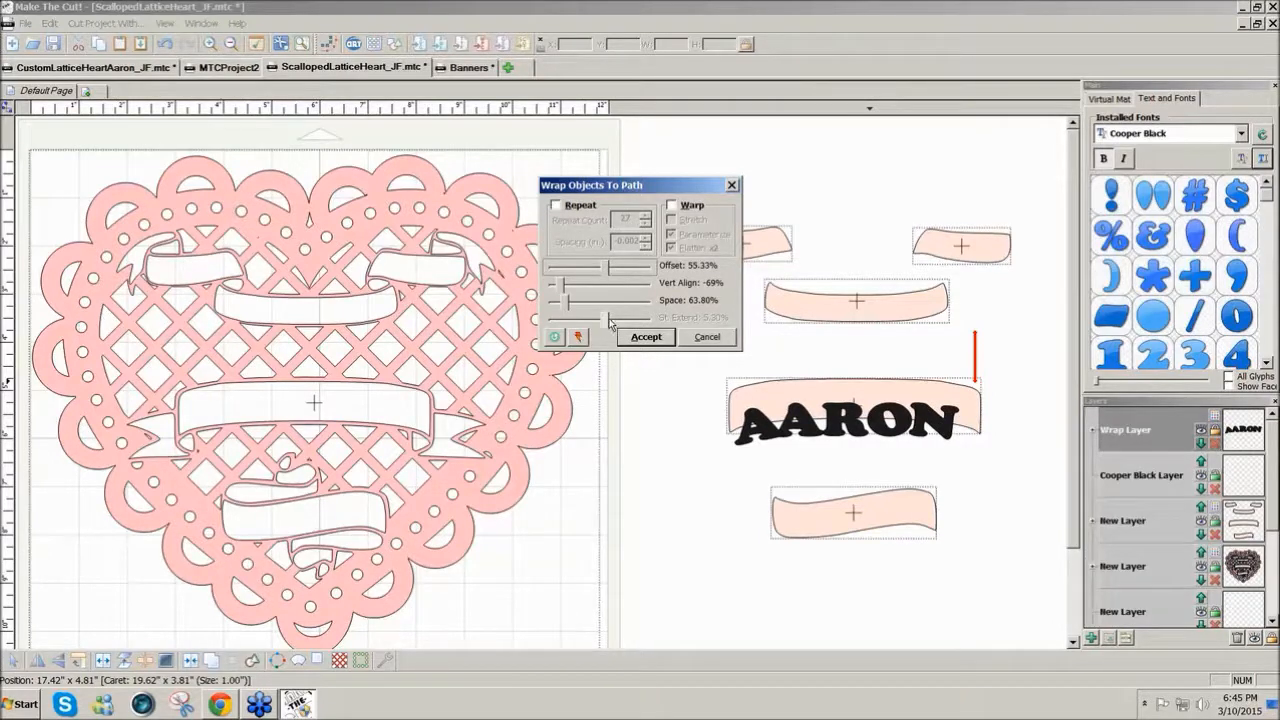
- Set the wrap spacing to 500%, accept the wrap, and move the curved name up inside the wide panel
{"action": "left_click", "coordinate": [568, 305]}
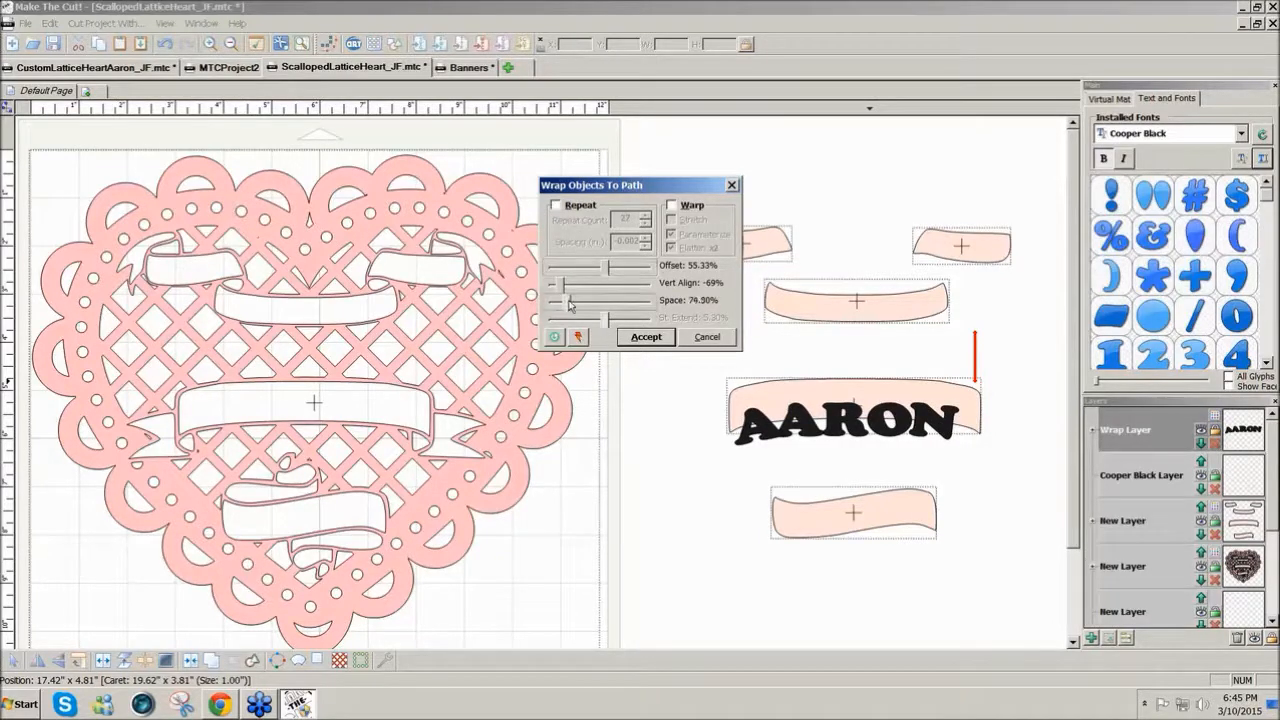
{"action": "left_click_drag", "start_coordinate": [569, 305], "coordinate": [651, 313]}
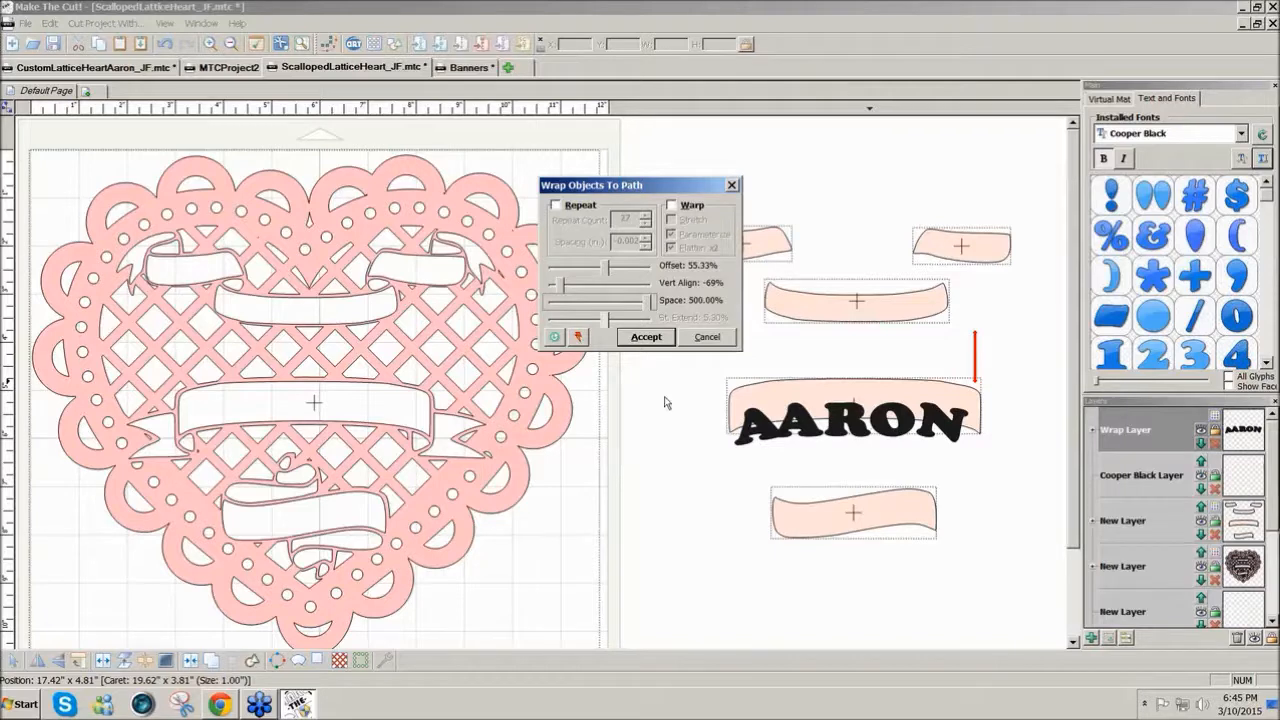
{"action": "left_click", "coordinate": [646, 337]}
{"action": "left_click", "coordinate": [653, 306]}
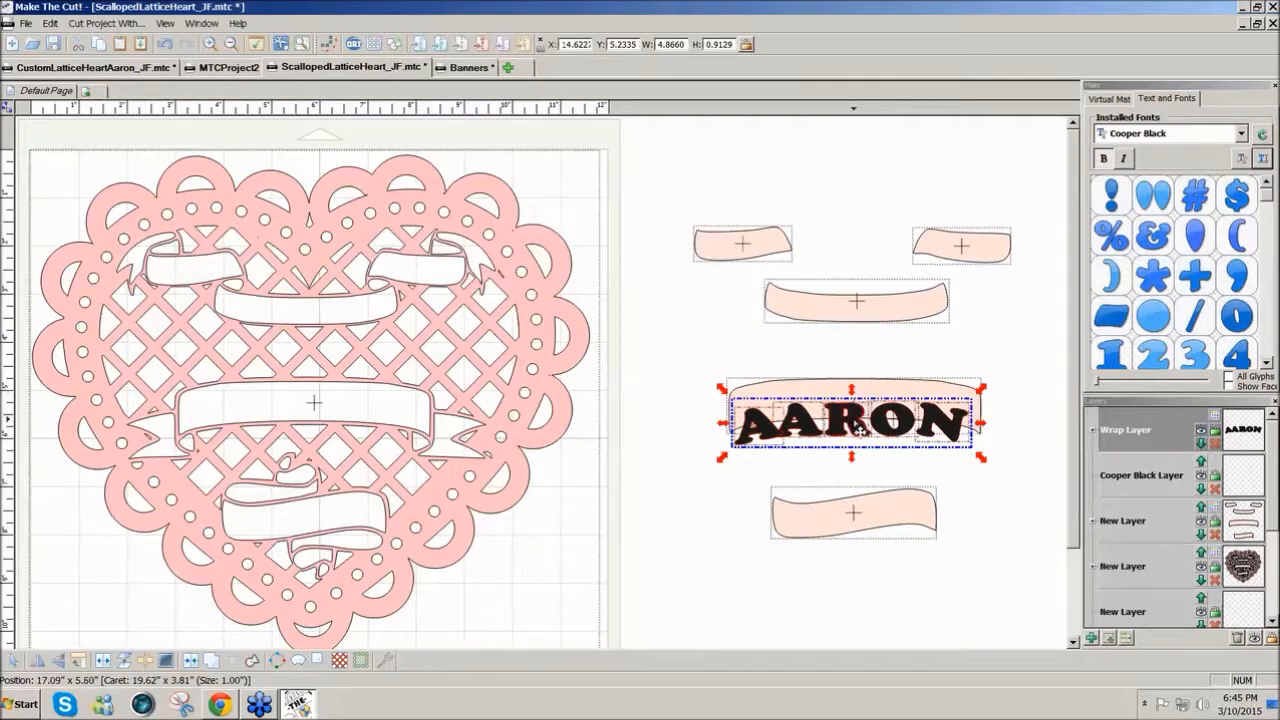
{"action": "left_click_drag", "start_coordinate": [858, 428], "coordinate": [866, 410]}
{"action": "left_click", "coordinate": [1036, 438]}
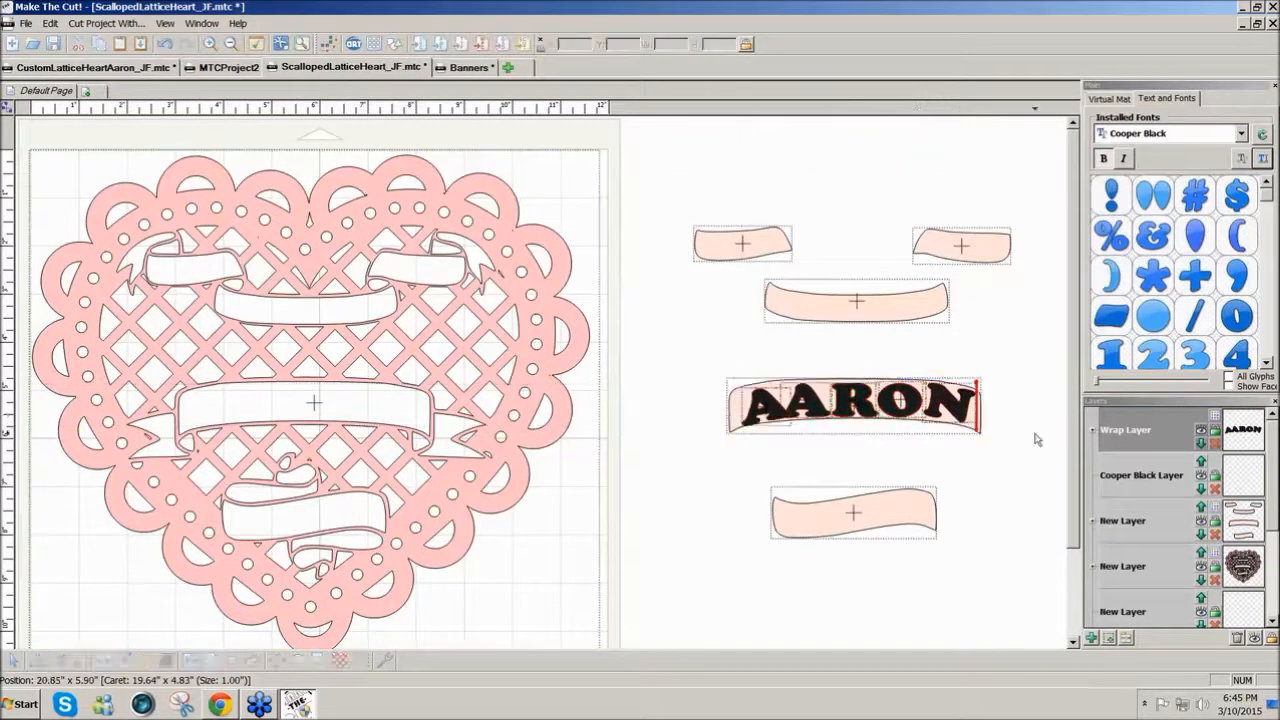
- Nudge the name's first letter left to about X 14.60 in and its third letter up to about Y 4.84 in
{"action": "left_click", "coordinate": [767, 420]}
{"action": "key", "text": "Left"}
{"action": "key", "text": "Left"}
{"action": "key", "text": "Left"}
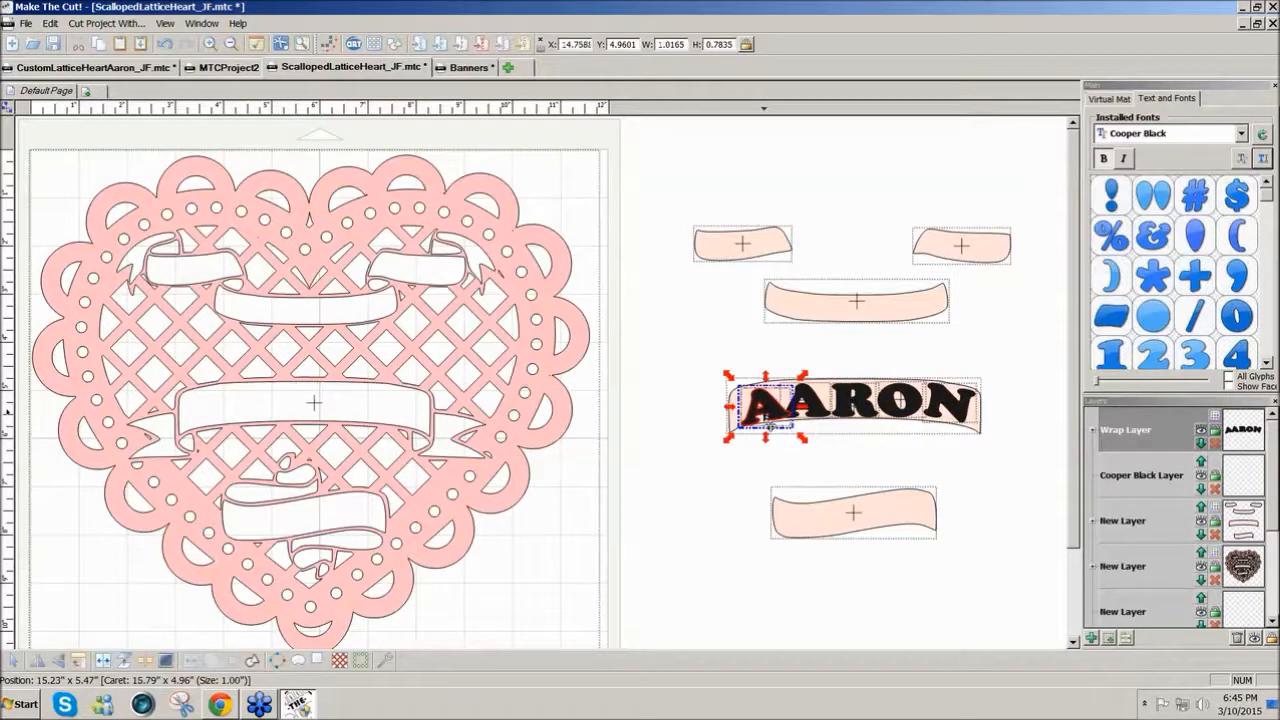
{"action": "key", "text": "Left"}
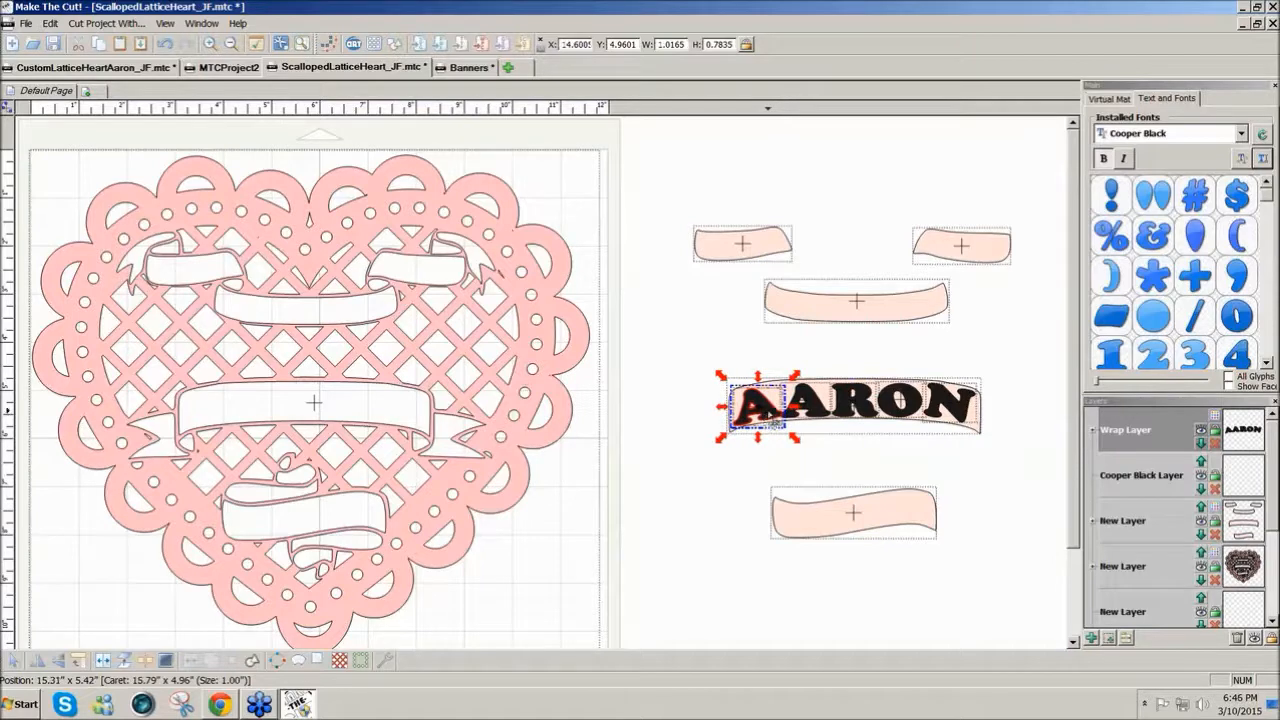
{"action": "left_click", "coordinate": [852, 420]}
{"action": "key", "text": "Up"}
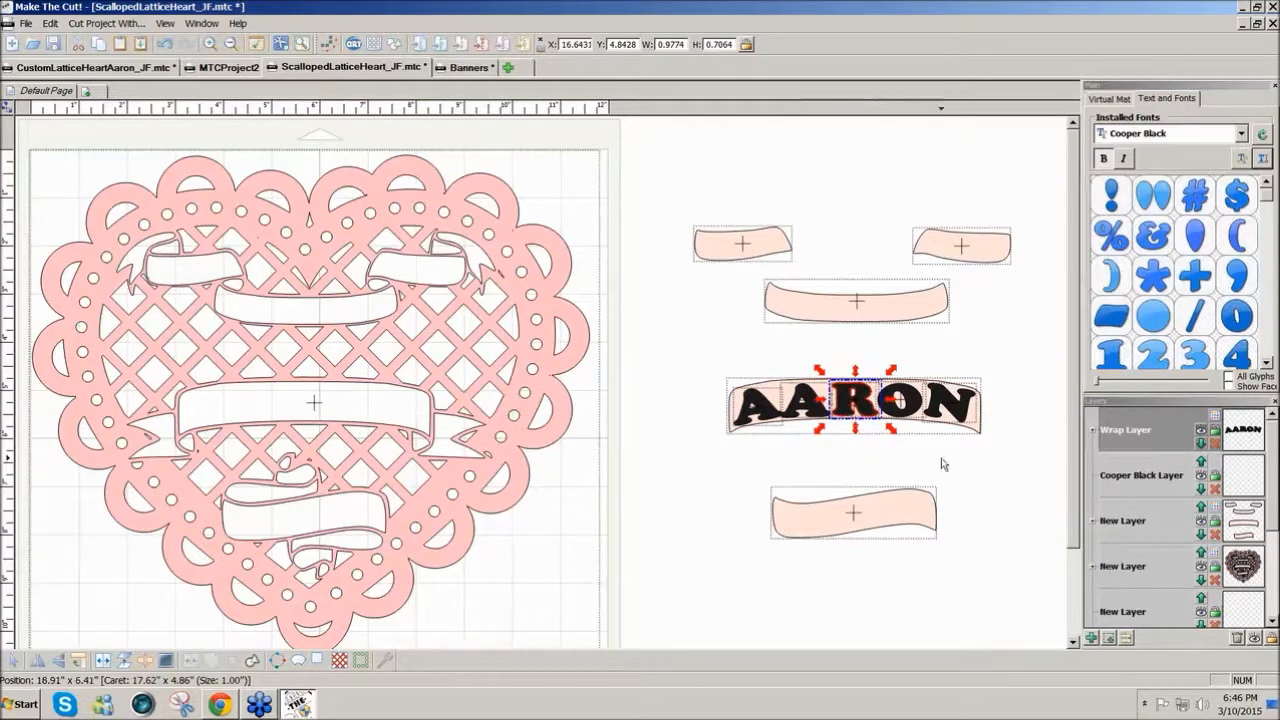
- Hide the layer holding the peach panels so that only the curved name shows beside the heart
{"action": "left_click", "coordinate": [943, 463]}
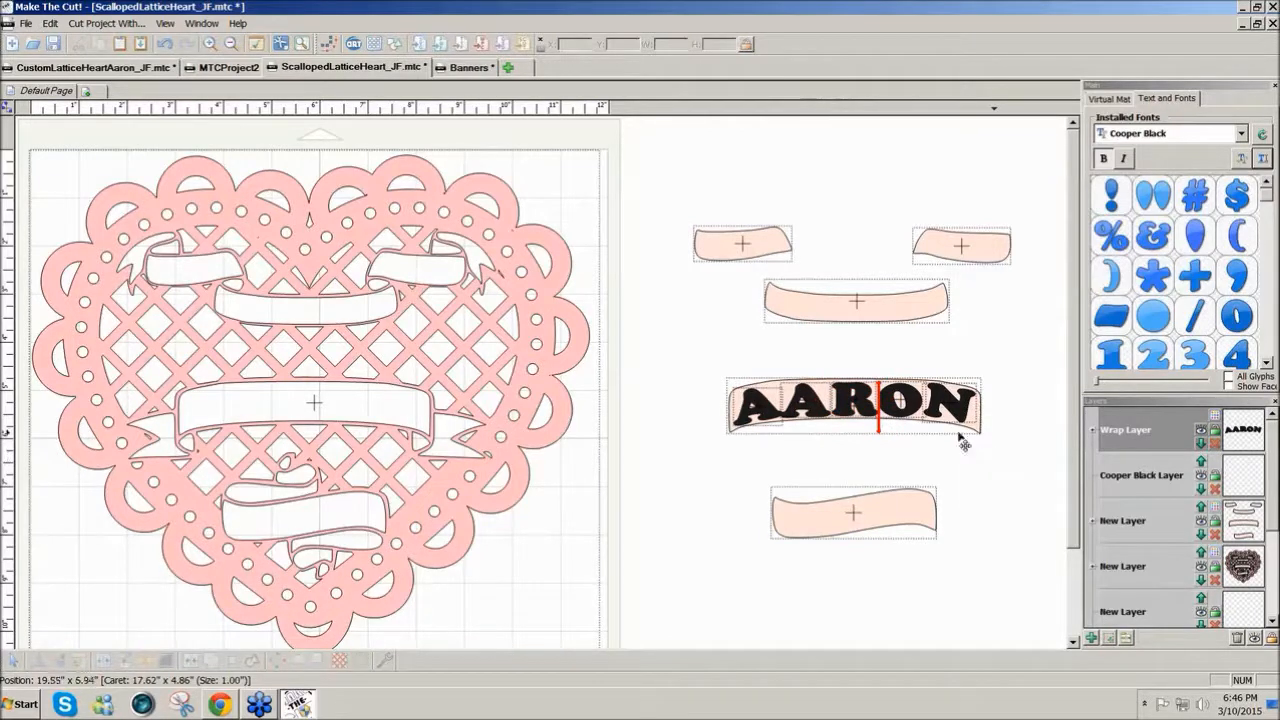
{"action": "left_click", "coordinate": [1201, 521]}
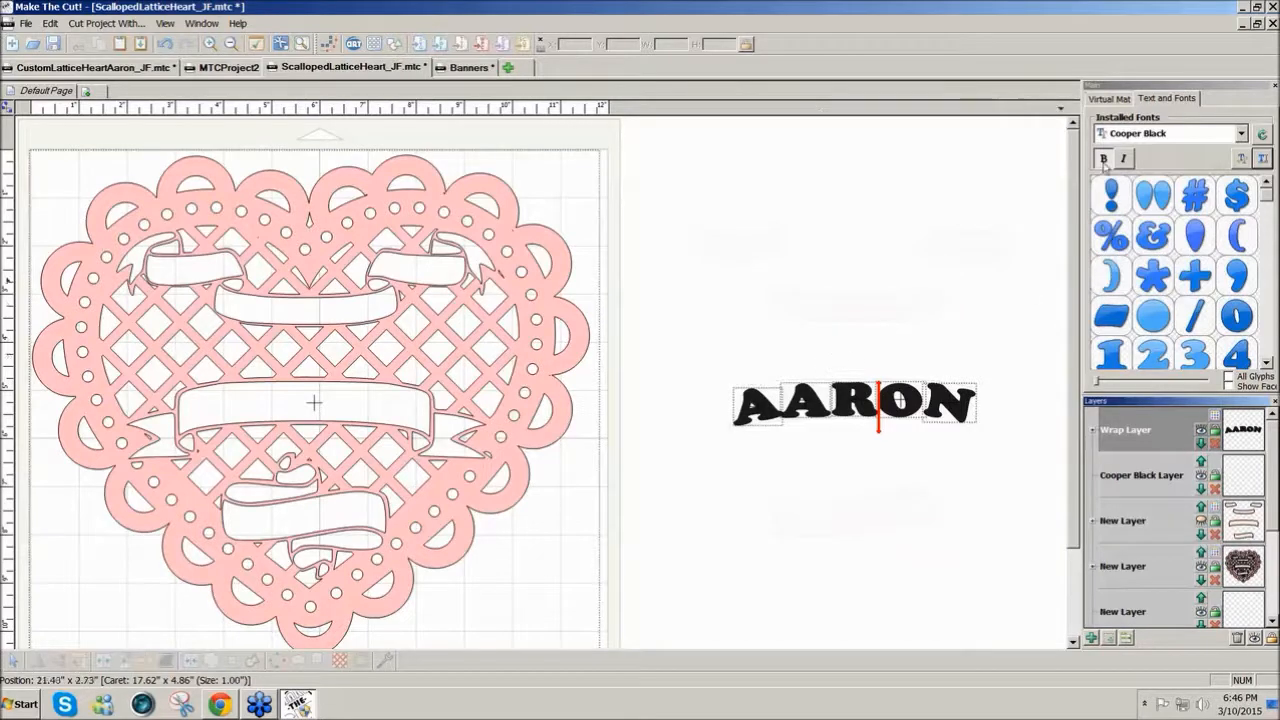
{"action": "left_click", "coordinate": [1106, 100]}
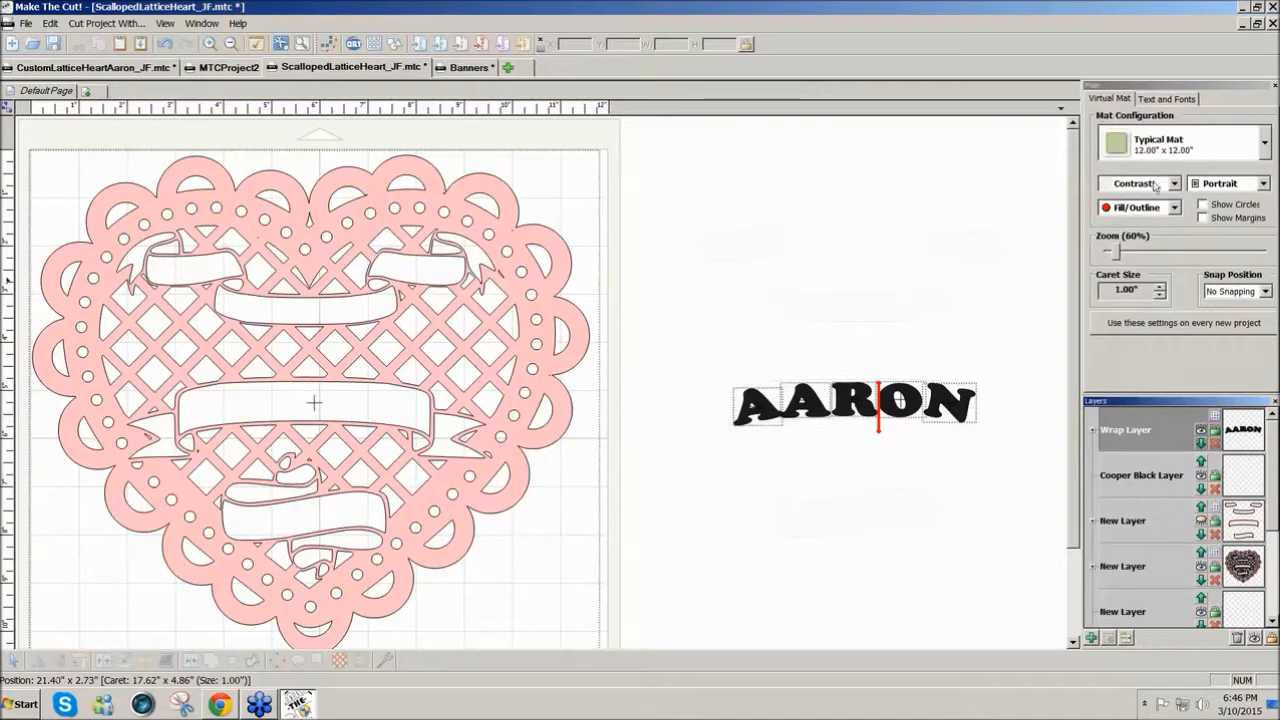
{"action": "left_click", "coordinate": [1121, 253]}
{"action": "left_click_drag", "start_coordinate": [1121, 255], "coordinate": [1132, 252]}
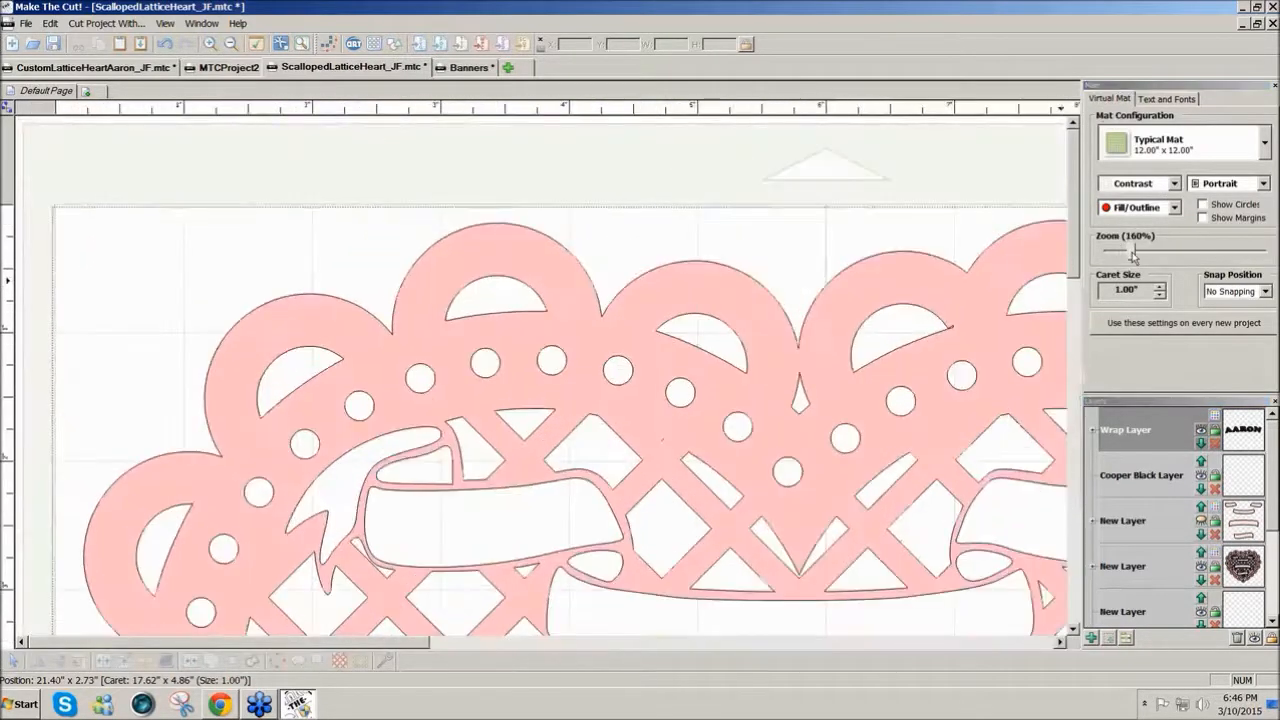
{"action": "left_click_drag", "start_coordinate": [405, 643], "coordinate": [962, 670]}
{"action": "left_click_drag", "start_coordinate": [1072, 267], "coordinate": [1072, 394]}
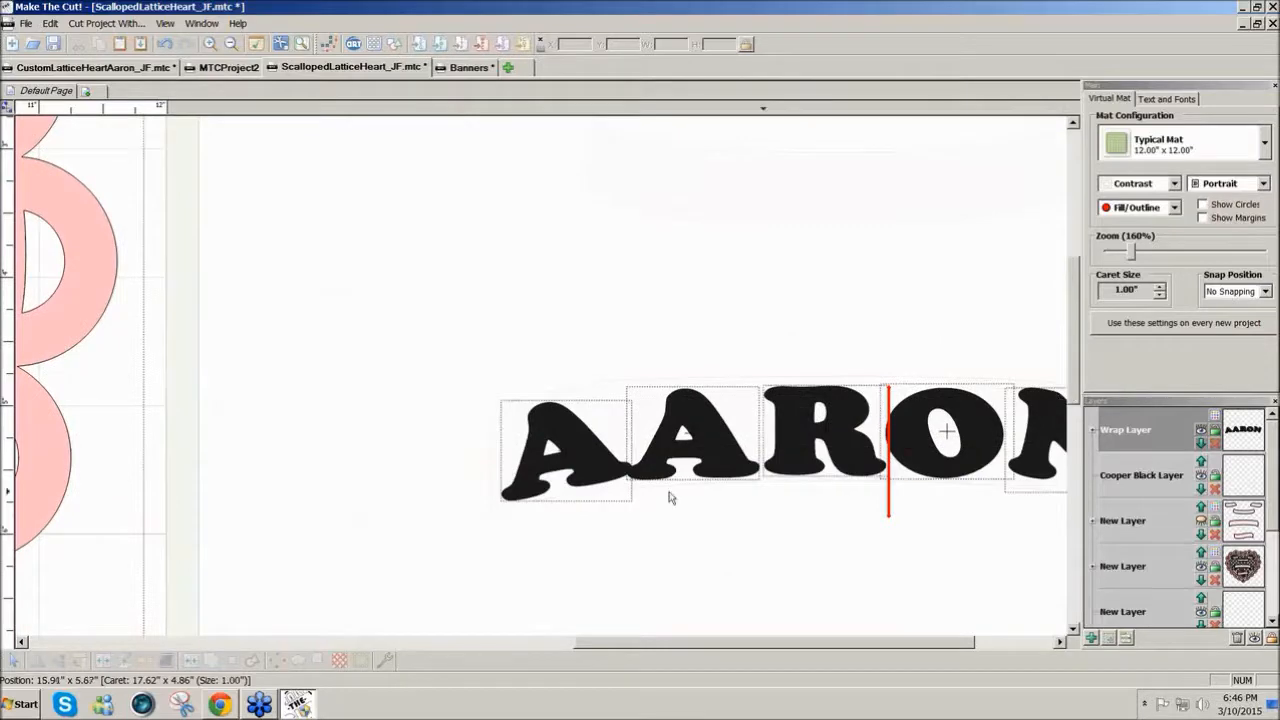
- Nudge the name's first letter slightly left and rotate it slightly so it sits clear of the second letter
{"action": "left_click", "coordinate": [606, 488]}
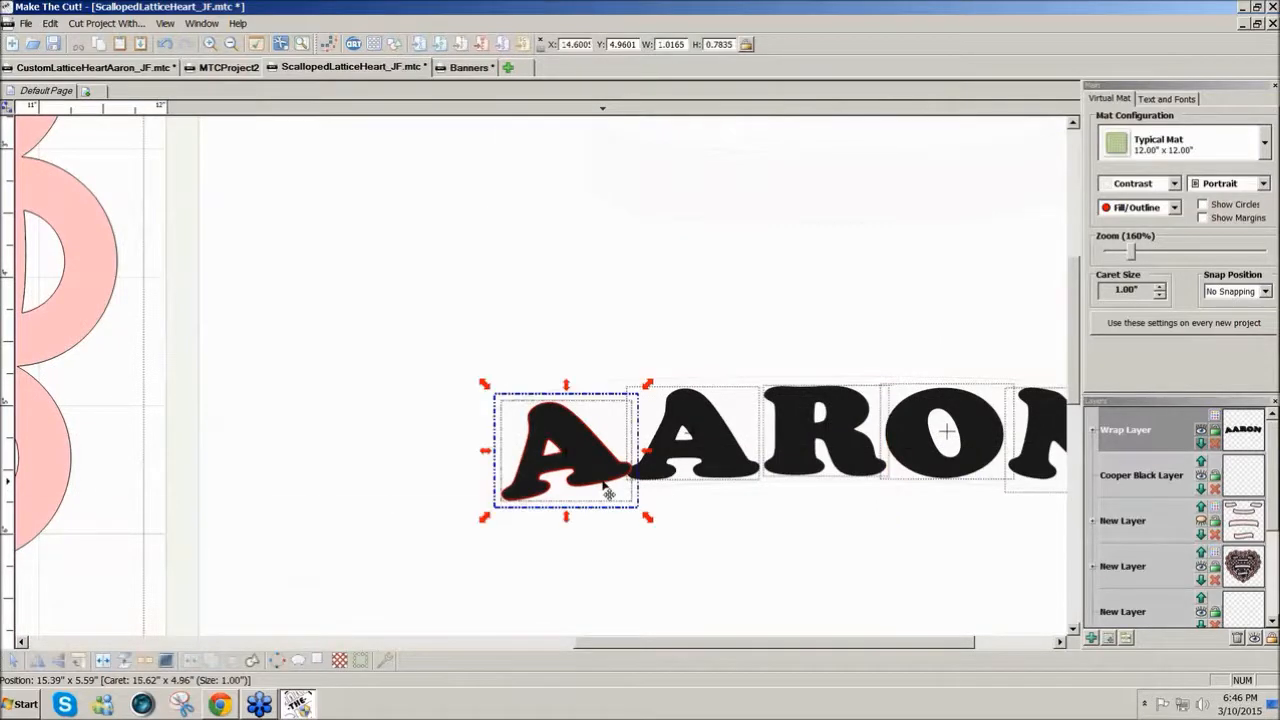
{"action": "left_click_drag", "start_coordinate": [608, 490], "coordinate": [620, 466]}
{"action": "left_click_drag", "start_coordinate": [645, 387], "coordinate": [647, 394]}
{"action": "left_click", "coordinate": [683, 550]}
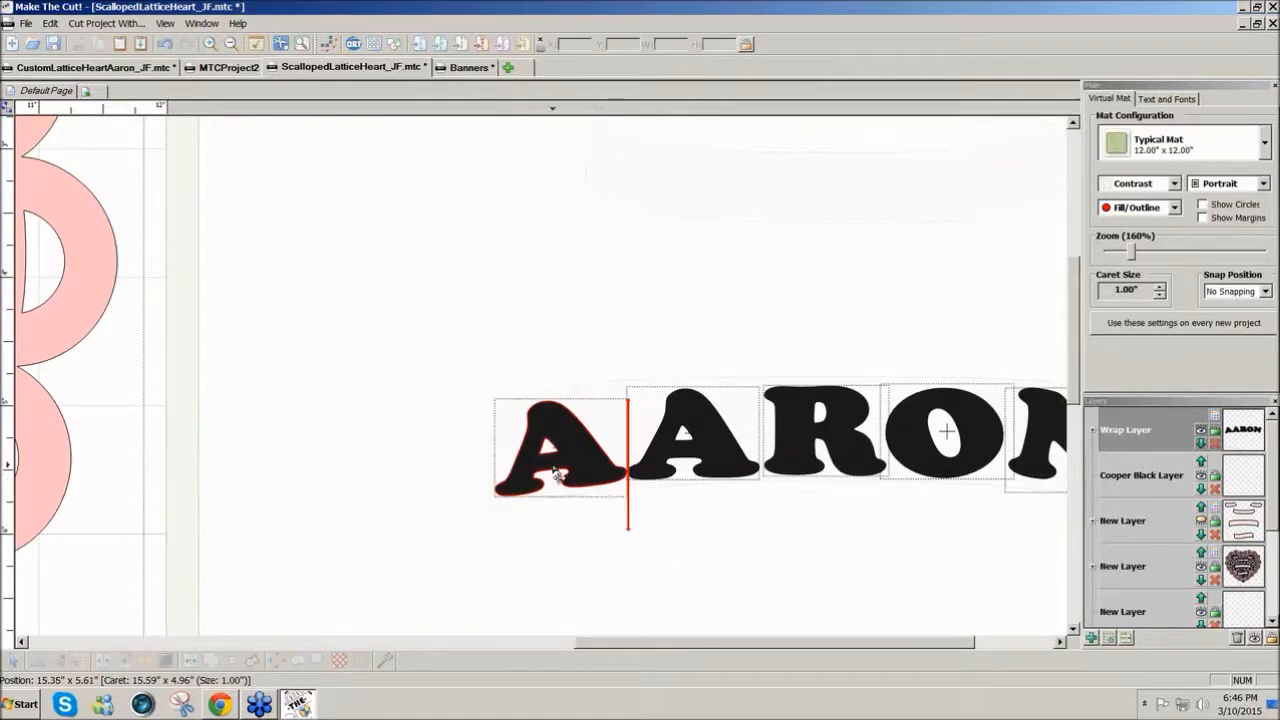
- Erase 1 mm stencil gaps through the name's first four letters to open up their enclosed centres
{"action": "left_click", "coordinate": [6, 111]}
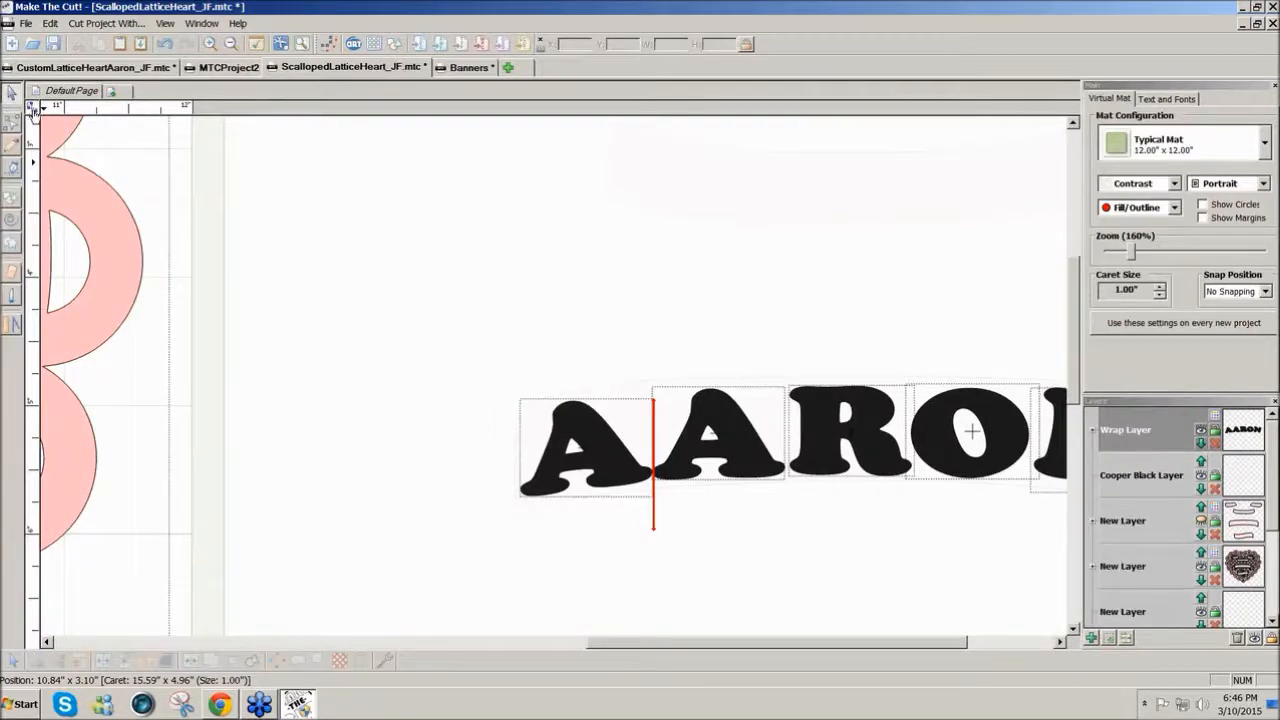
{"action": "left_click", "coordinate": [12, 278]}
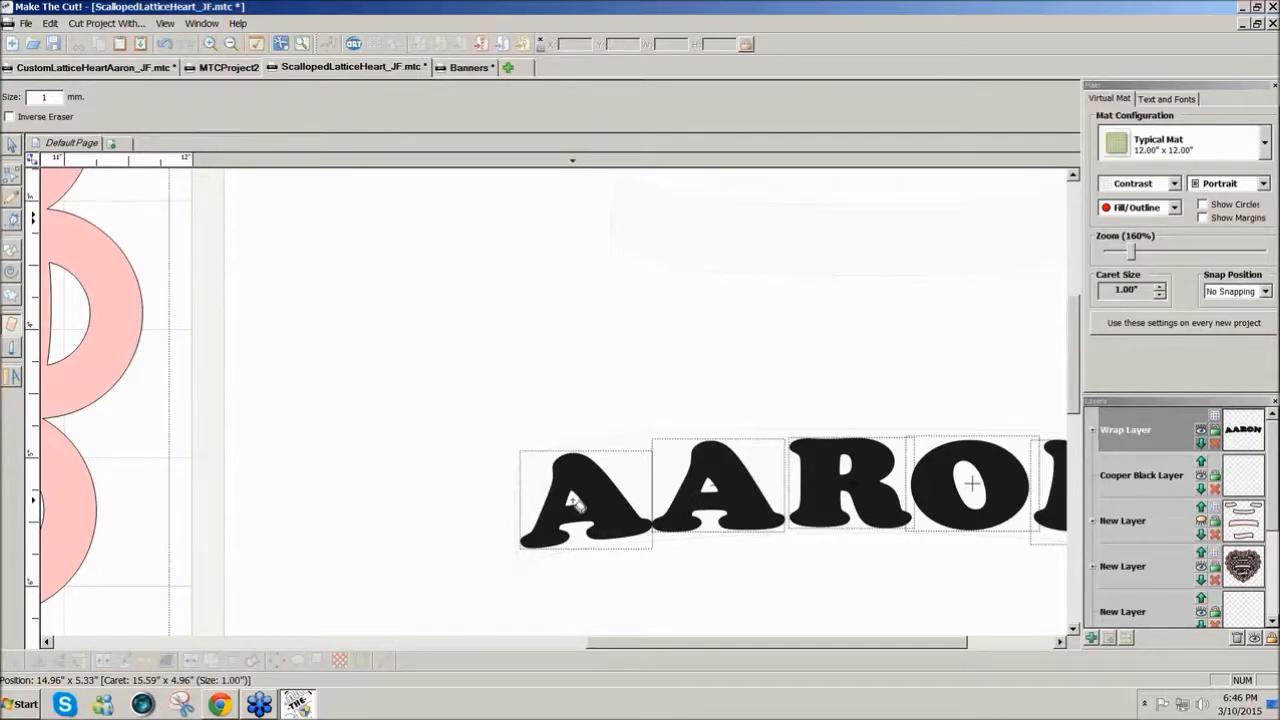
{"action": "left_click_drag", "start_coordinate": [577, 503], "coordinate": [592, 551]}
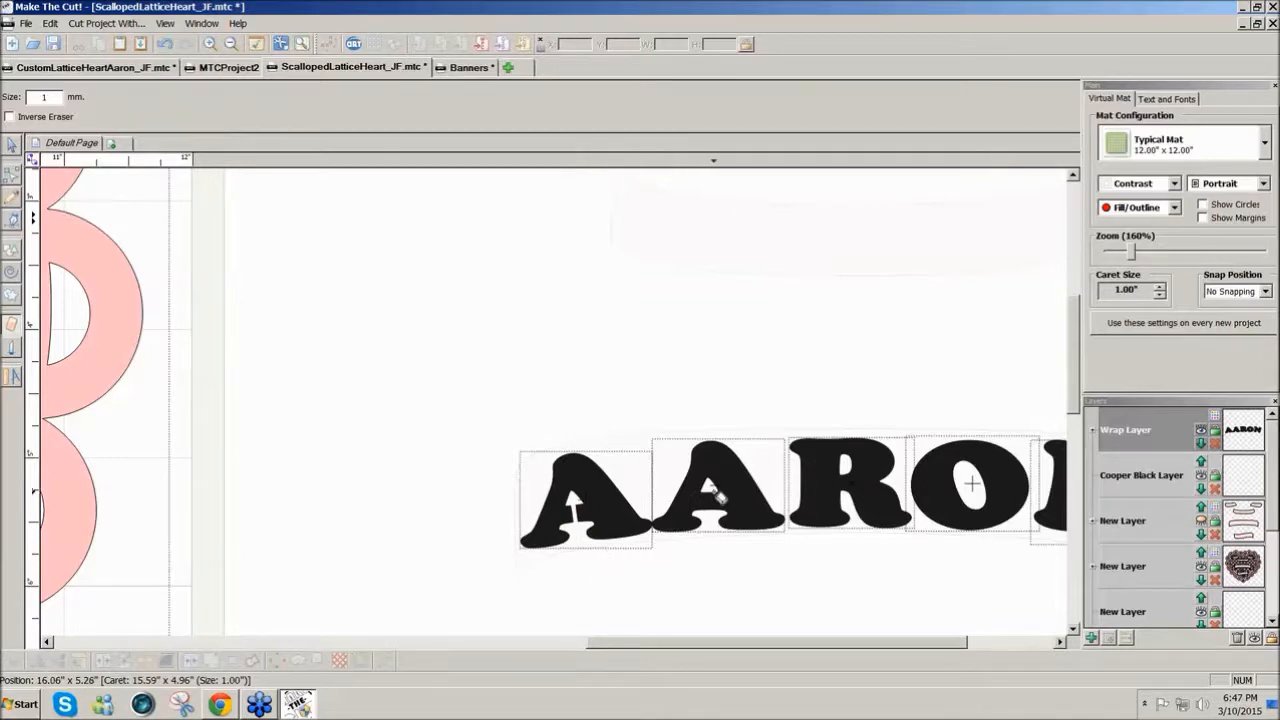
{"action": "left_click_drag", "start_coordinate": [710, 487], "coordinate": [718, 545]}
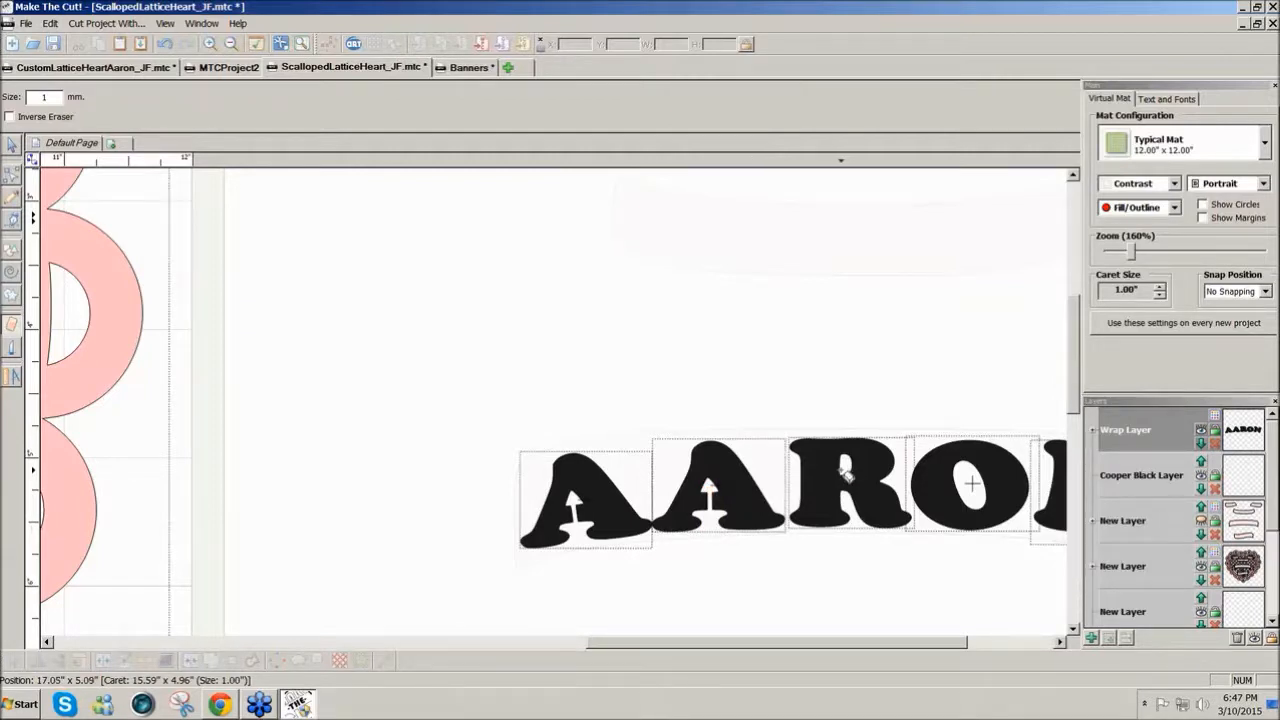
{"action": "left_click_drag", "start_coordinate": [844, 471], "coordinate": [852, 509]}
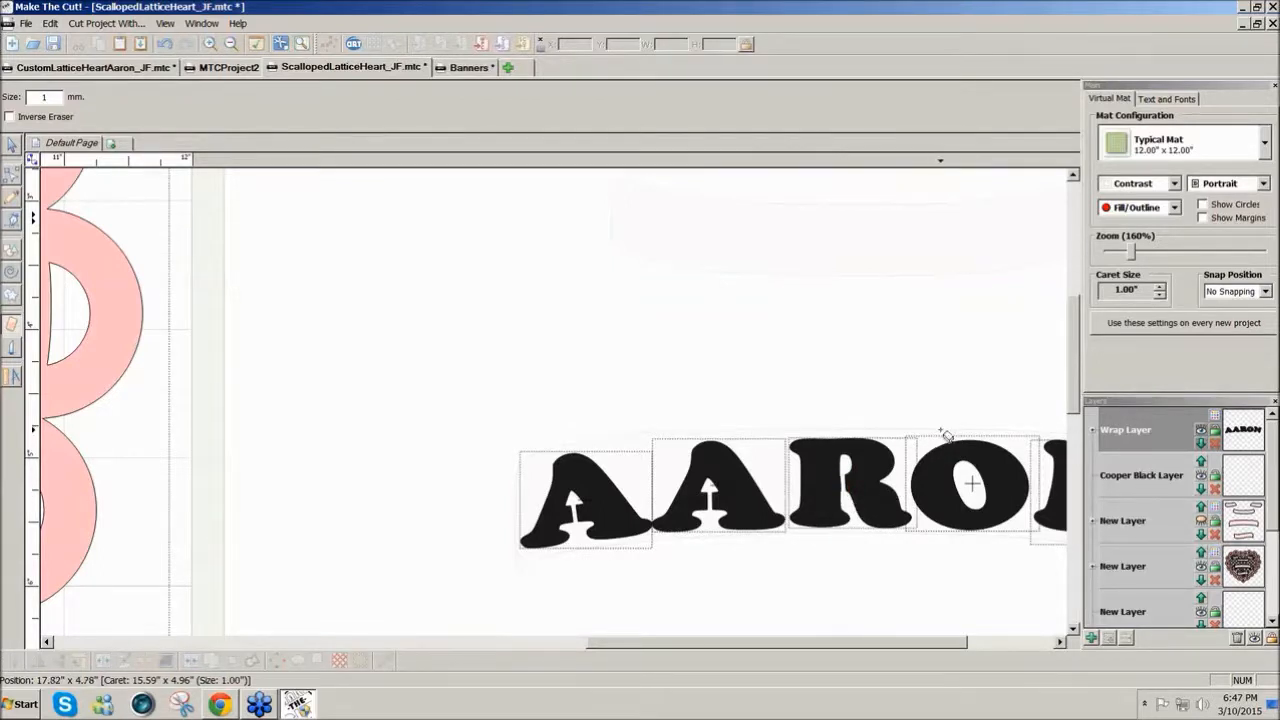
{"action": "left_click_drag", "start_coordinate": [941, 430], "coordinate": [1020, 567]}
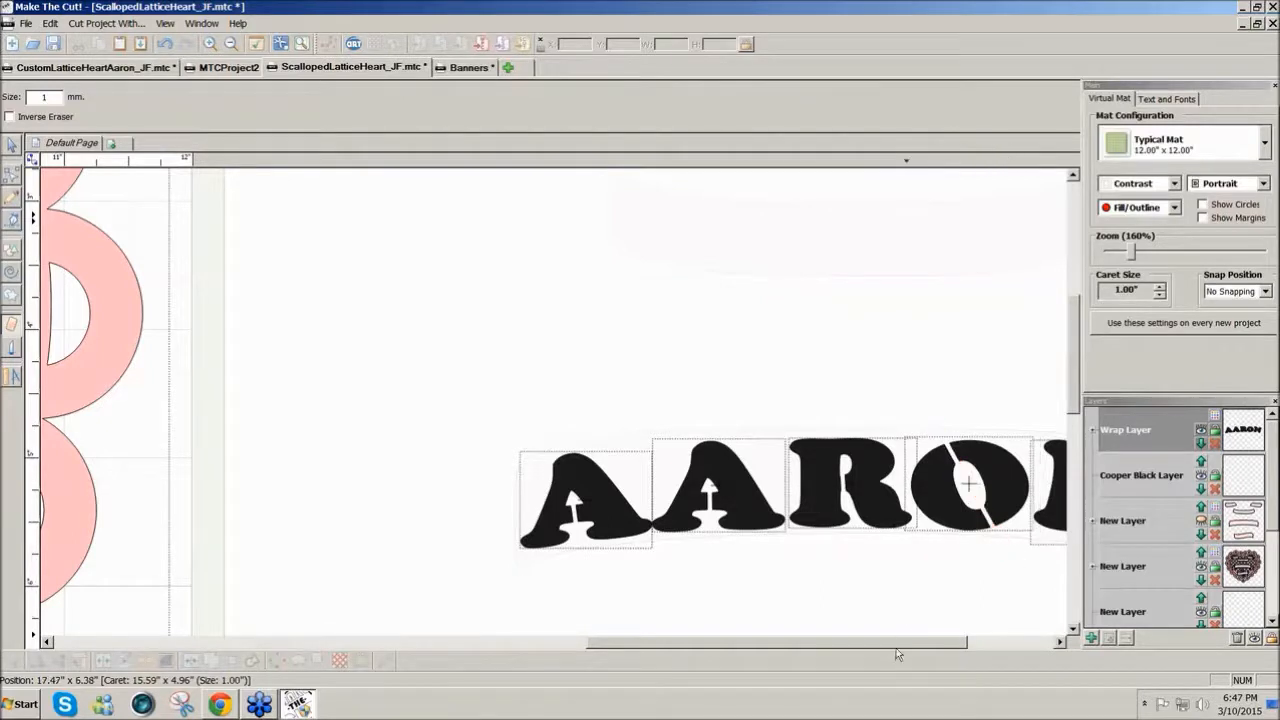
- Show the layer with the peach panels again and return to the selection tool
{"action": "left_click_drag", "start_coordinate": [904, 643], "coordinate": [1073, 651]}
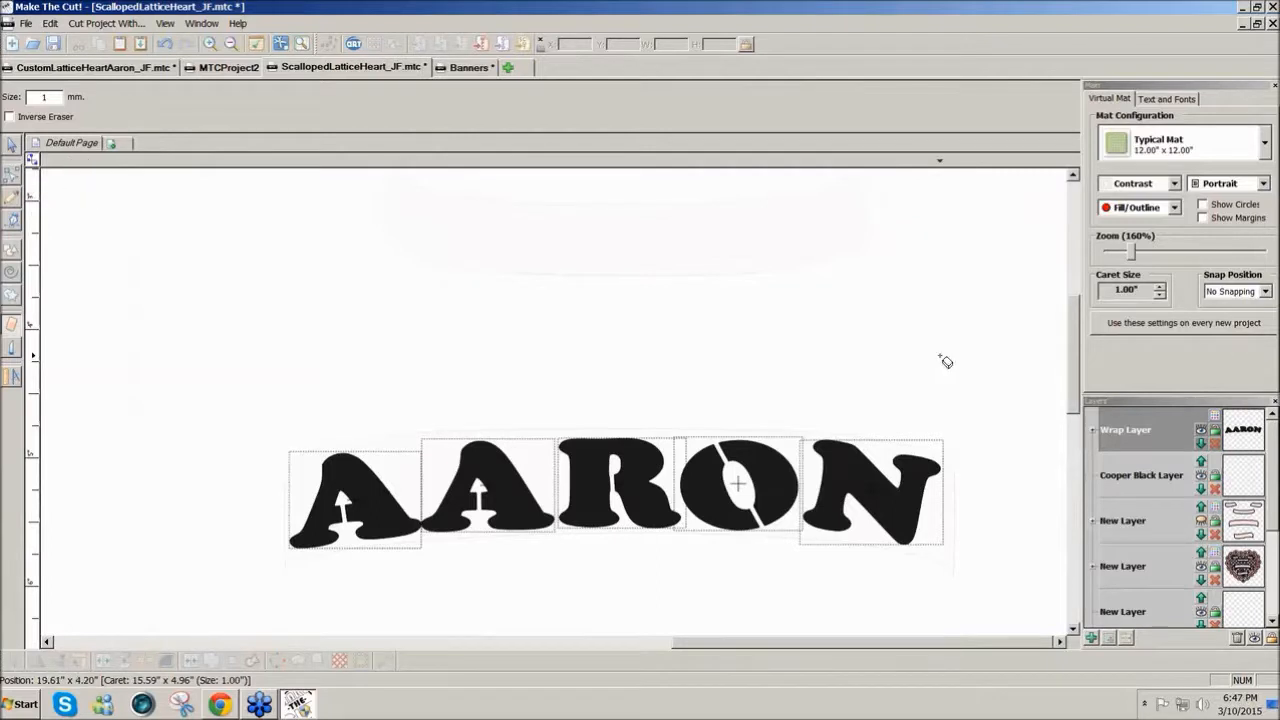
{"action": "left_click_drag", "start_coordinate": [1075, 380], "coordinate": [1075, 390]}
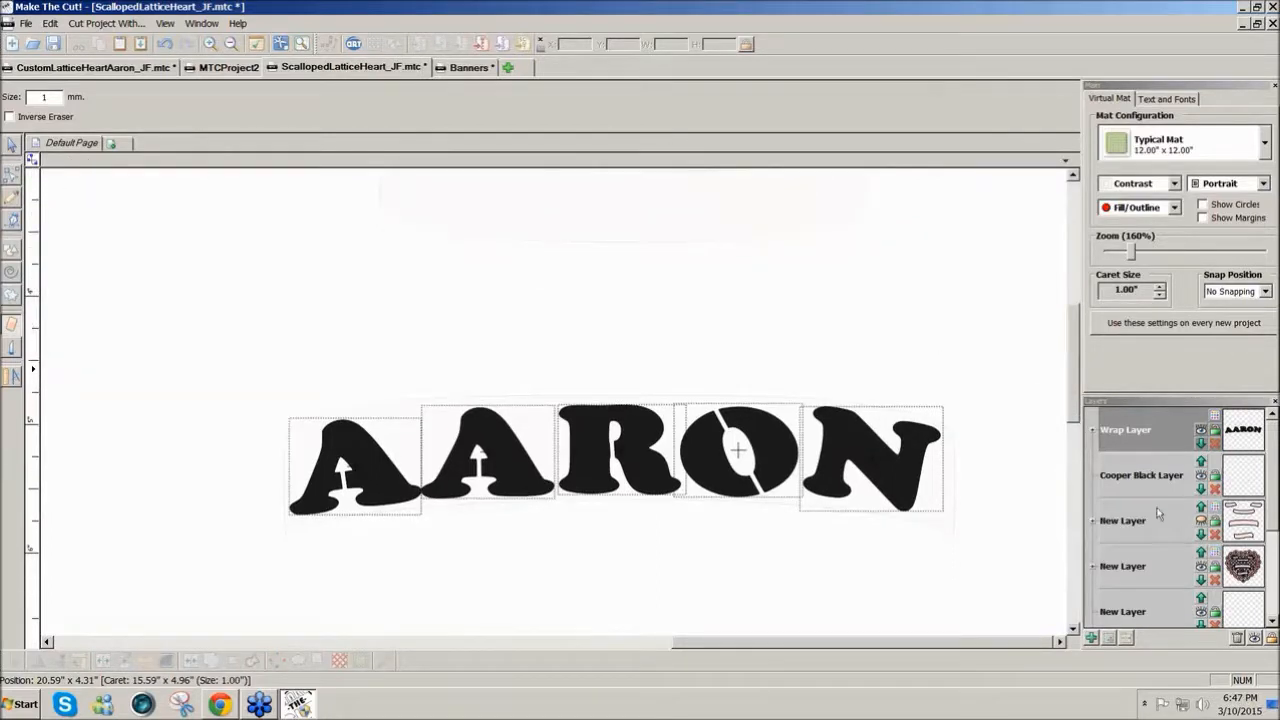
{"action": "left_click", "coordinate": [1207, 521]}
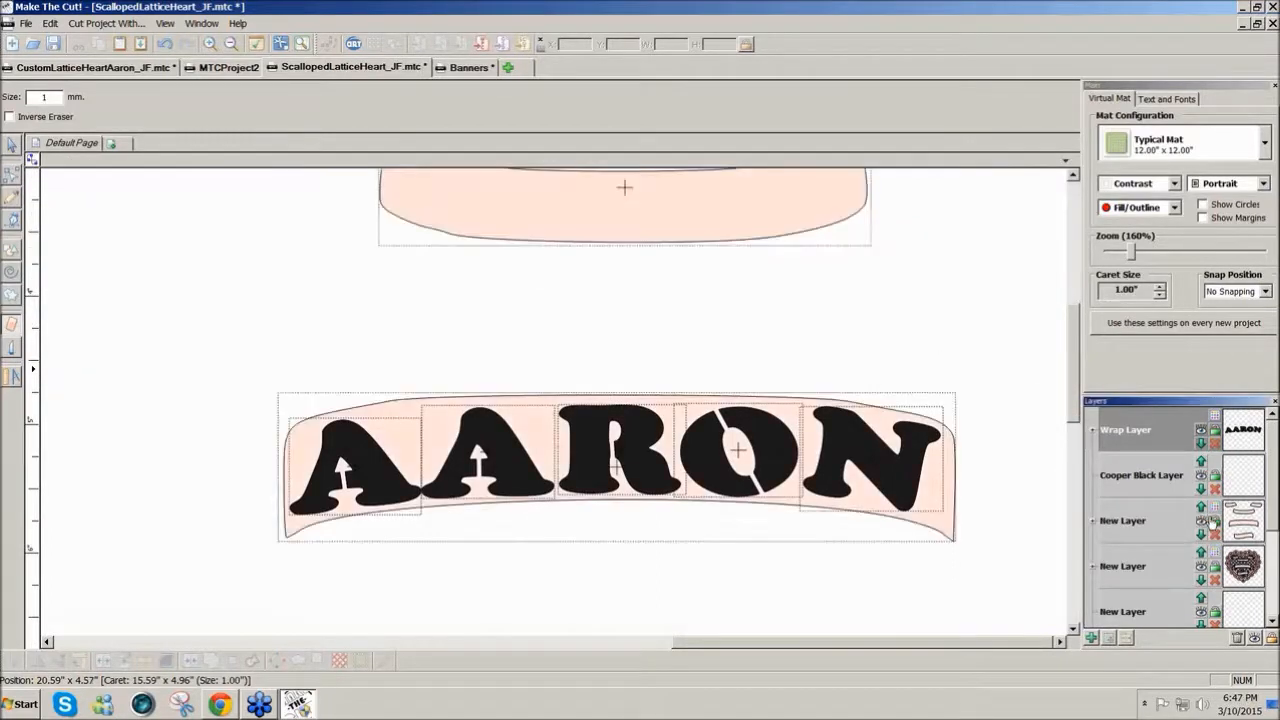
{"action": "left_click", "coordinate": [11, 146]}
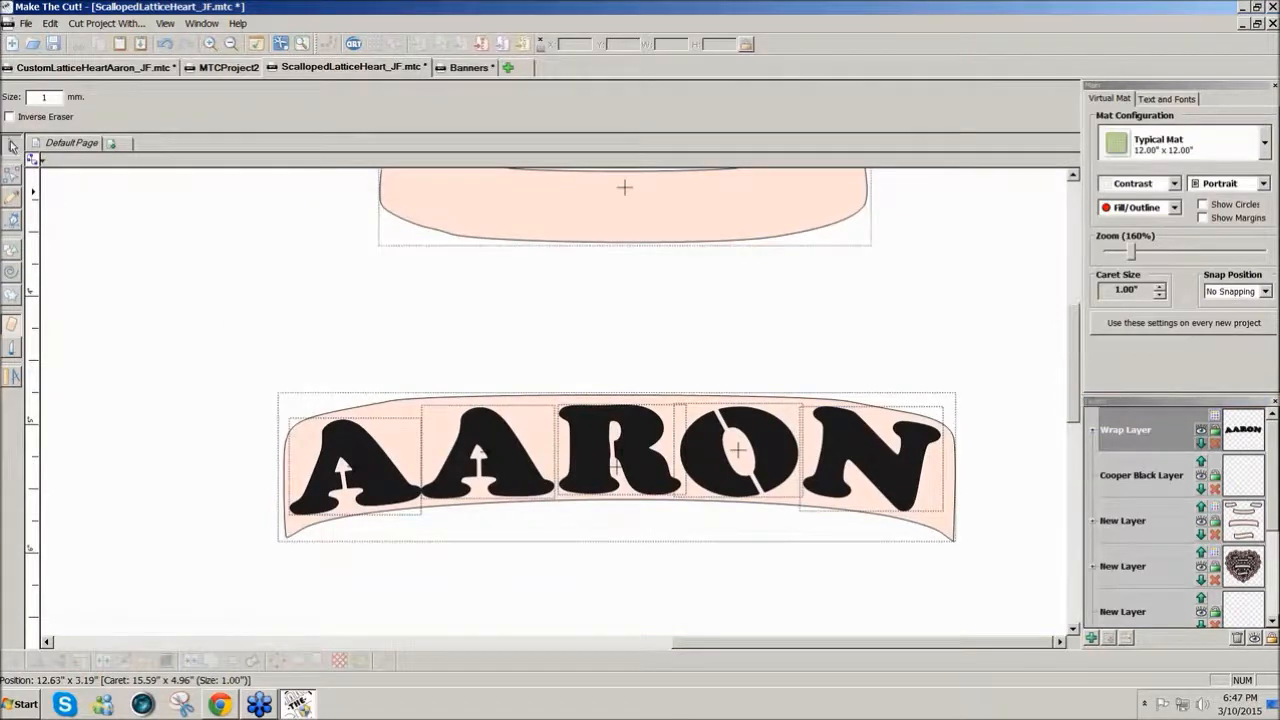
- Move the Wrap Layer below the peach panel layer and join the name with the wide panel to cut out the letters
{"action": "left_click", "coordinate": [1203, 446]}
{"action": "left_click", "coordinate": [1202, 488]}
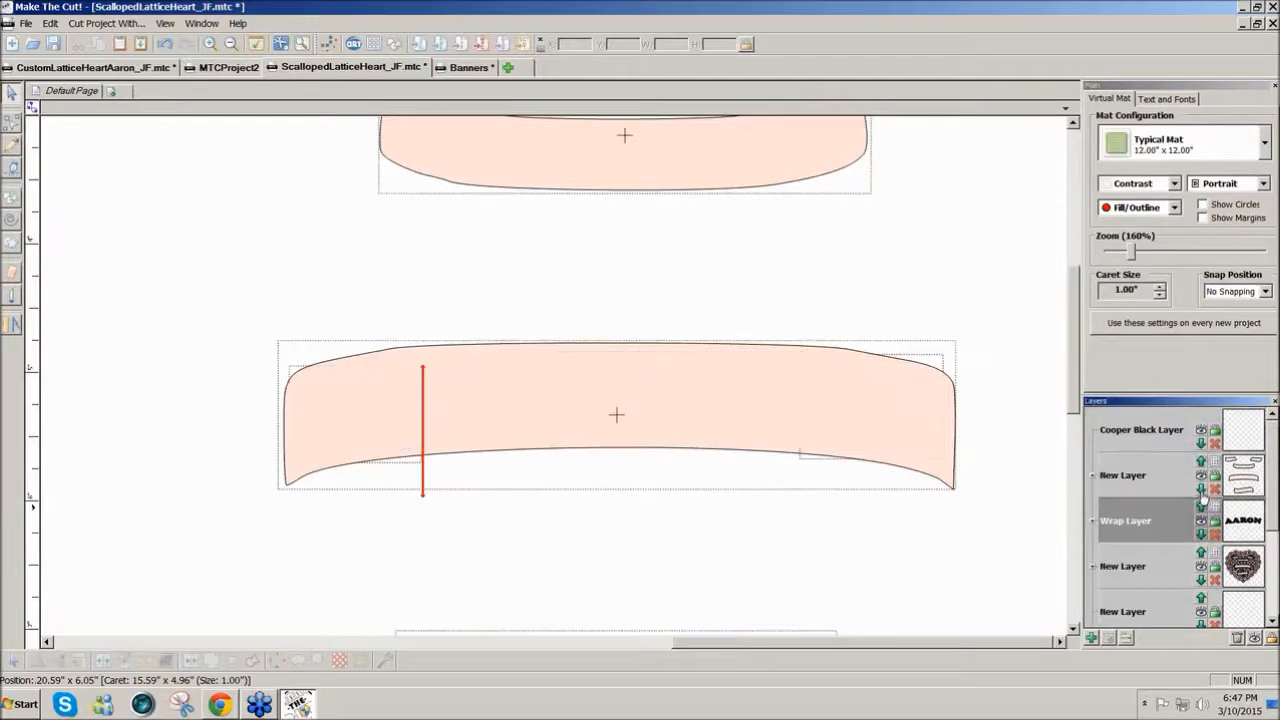
{"action": "left_click_drag", "start_coordinate": [220, 268], "coordinate": [960, 533]}
{"action": "left_click", "coordinate": [198, 661]}
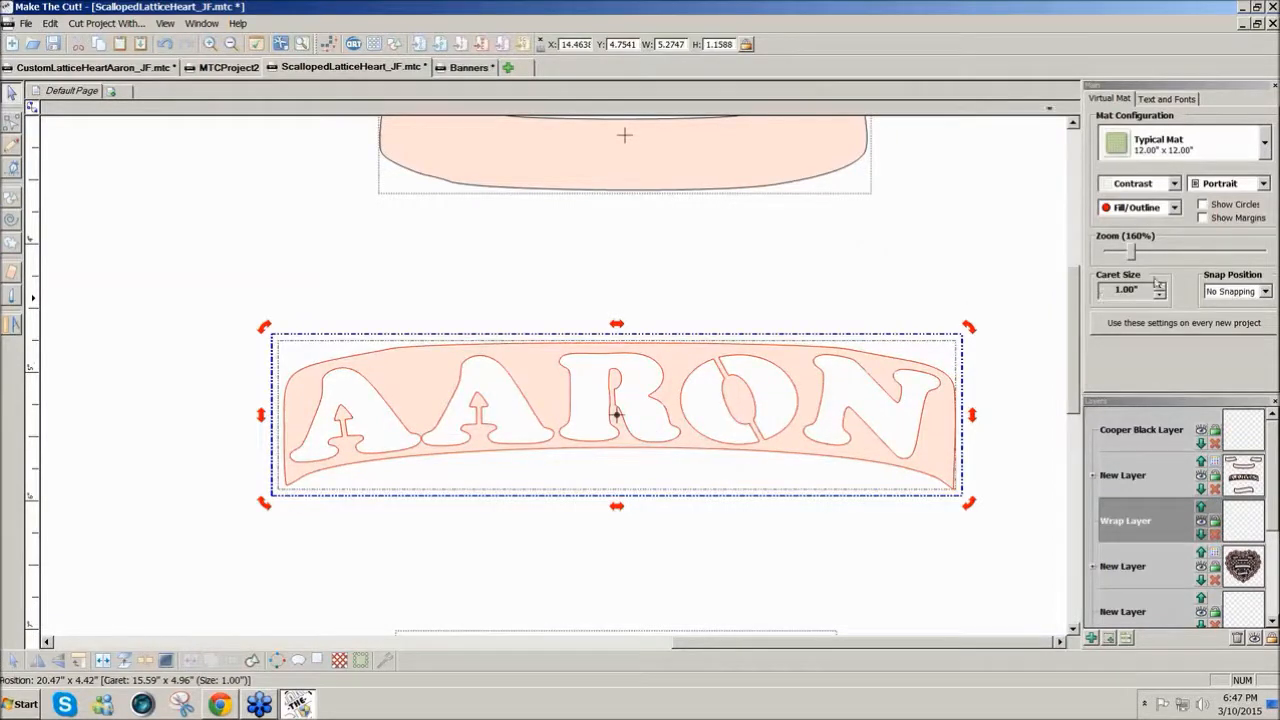
- Place the lettered panel over the heart's wide banner at about X 3.03 in, Y 4.84 in
{"action": "left_click_drag", "start_coordinate": [1130, 258], "coordinate": [1112, 257]}
{"action": "left_click_drag", "start_coordinate": [777, 268], "coordinate": [480, 355]}
{"action": "left_click_drag", "start_coordinate": [585, 326], "coordinate": [228, 312]}
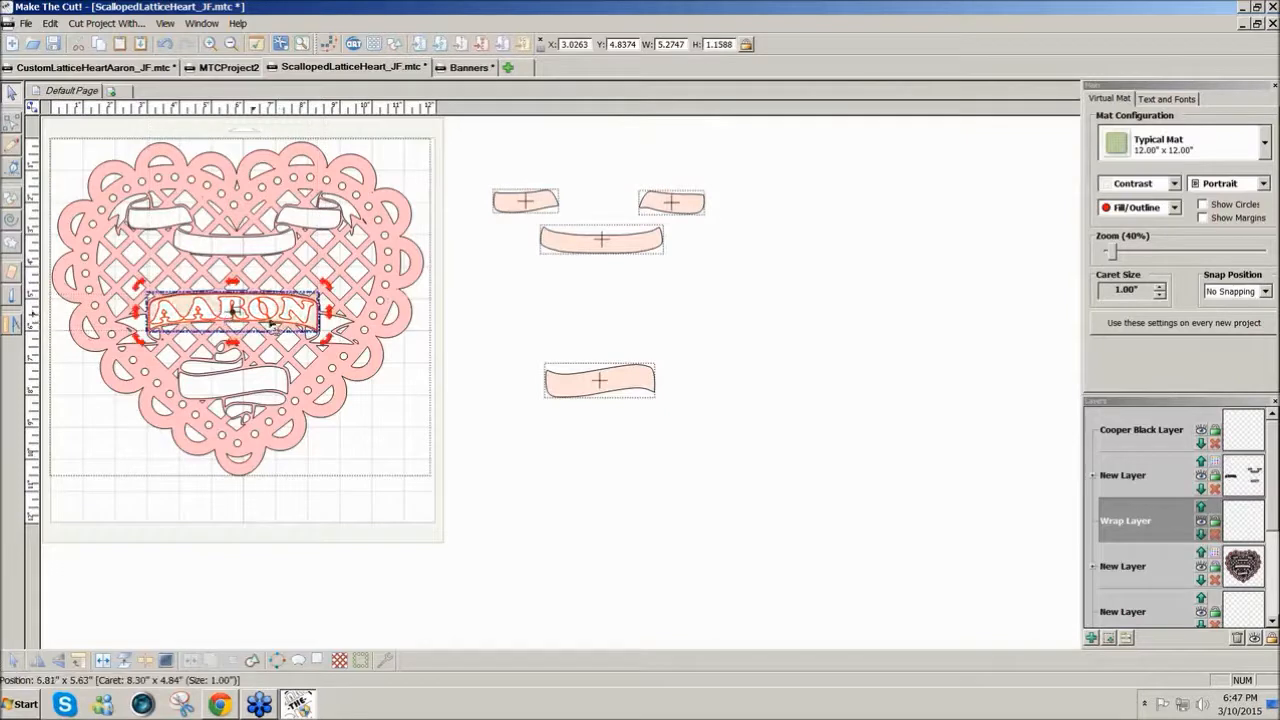
{"action": "left_click", "coordinate": [800, 432]}
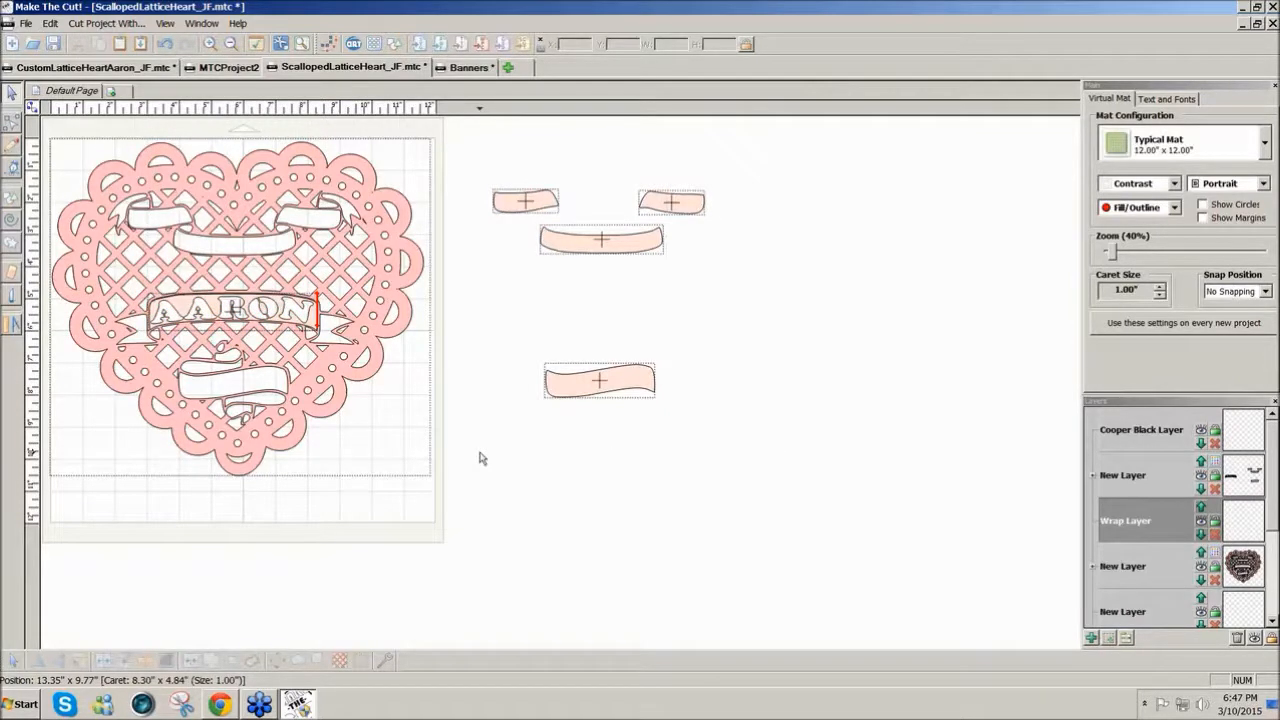
- Generate a 0.15 in blacked-out shadow layer with rounded corners behind the lace heart and colour it dark red
{"action": "left_click", "coordinate": [333, 425]}
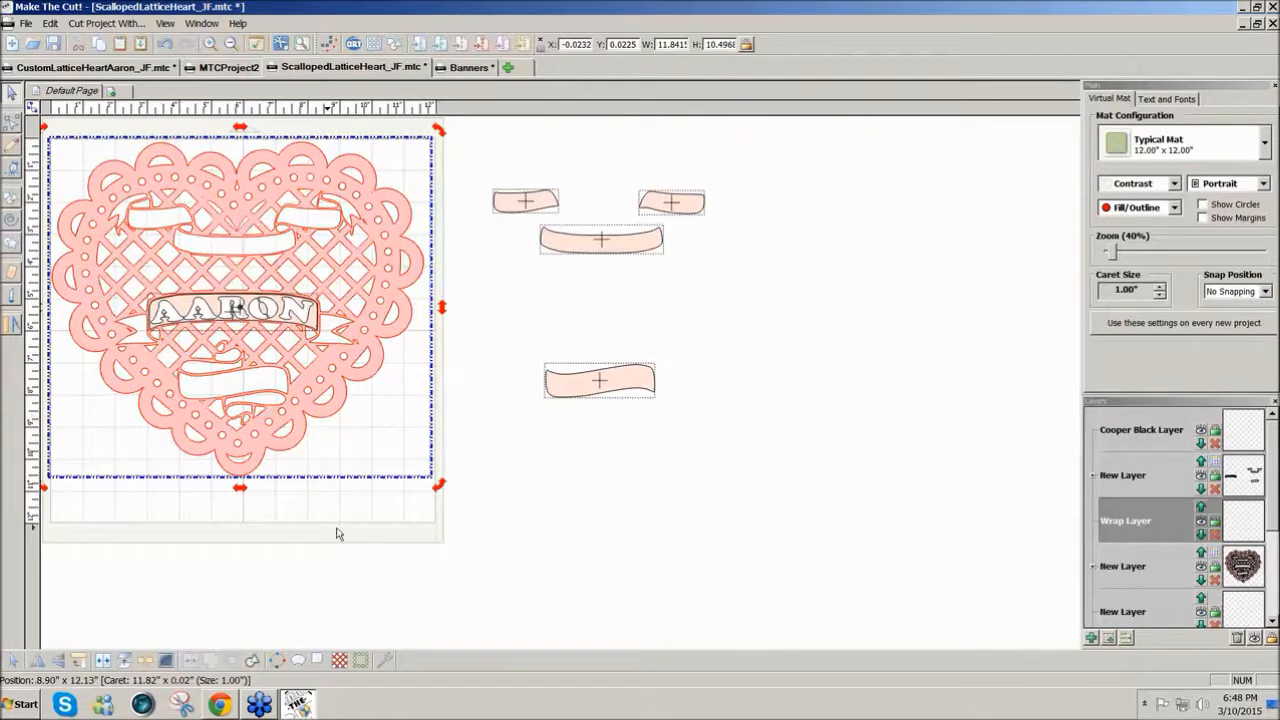
{"action": "left_click", "coordinate": [320, 662]}
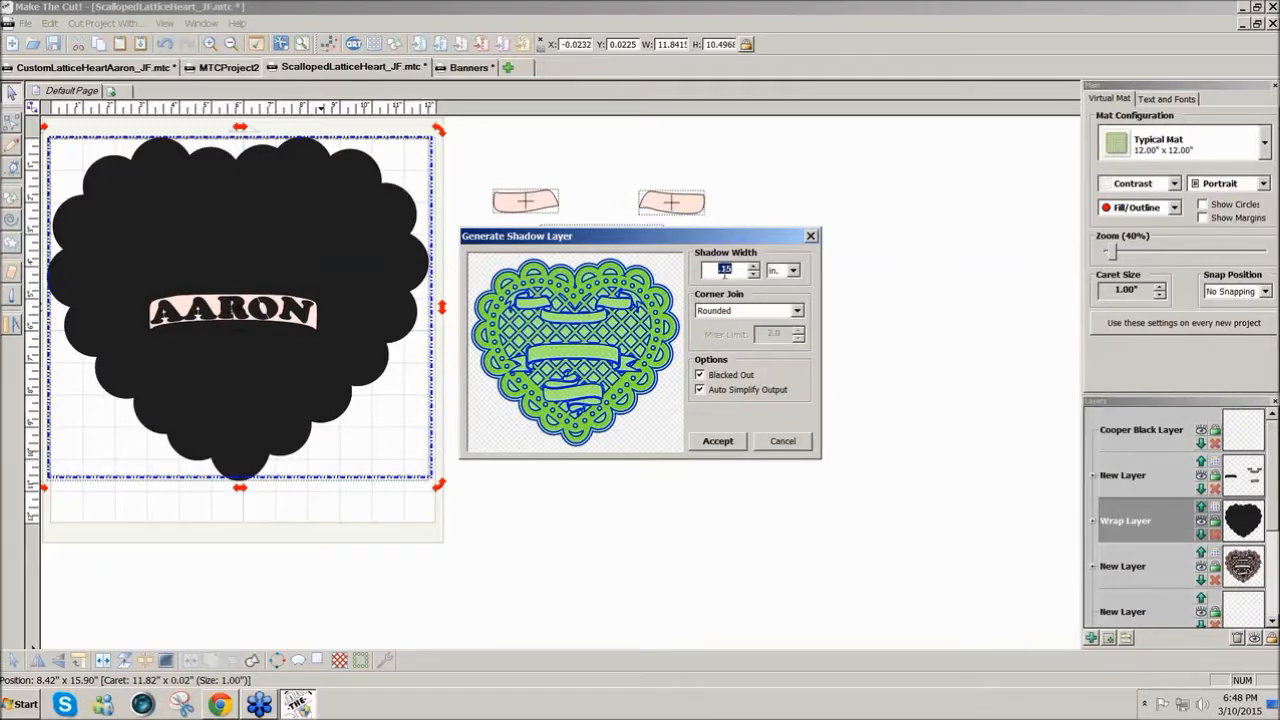
{"action": "left_click", "coordinate": [731, 443]}
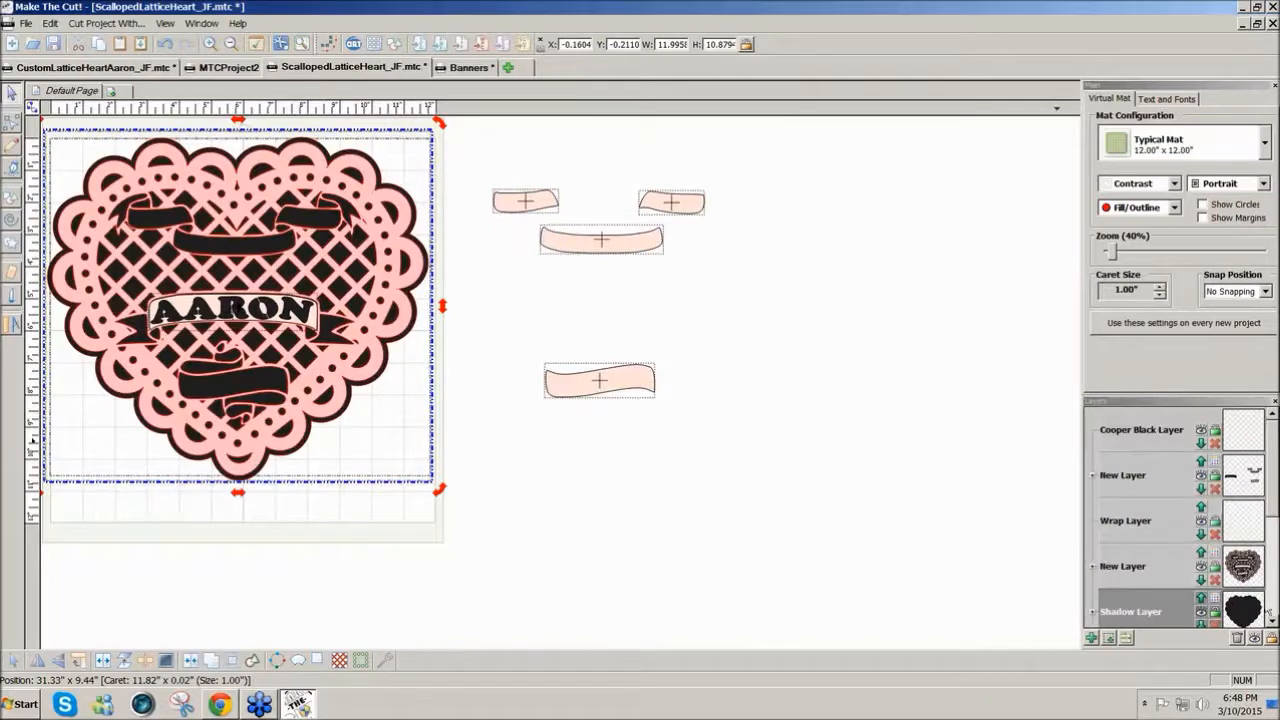
{"action": "left_click", "coordinate": [1222, 607]}
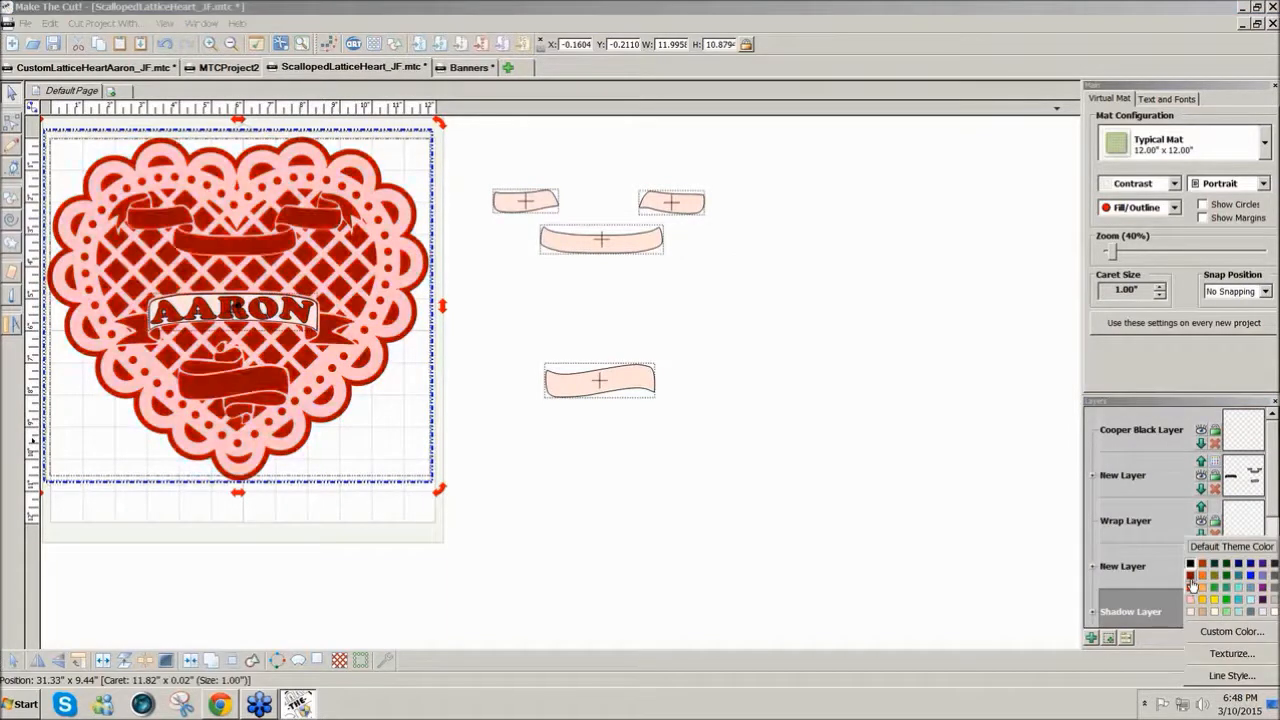
{"action": "left_click", "coordinate": [1202, 578]}
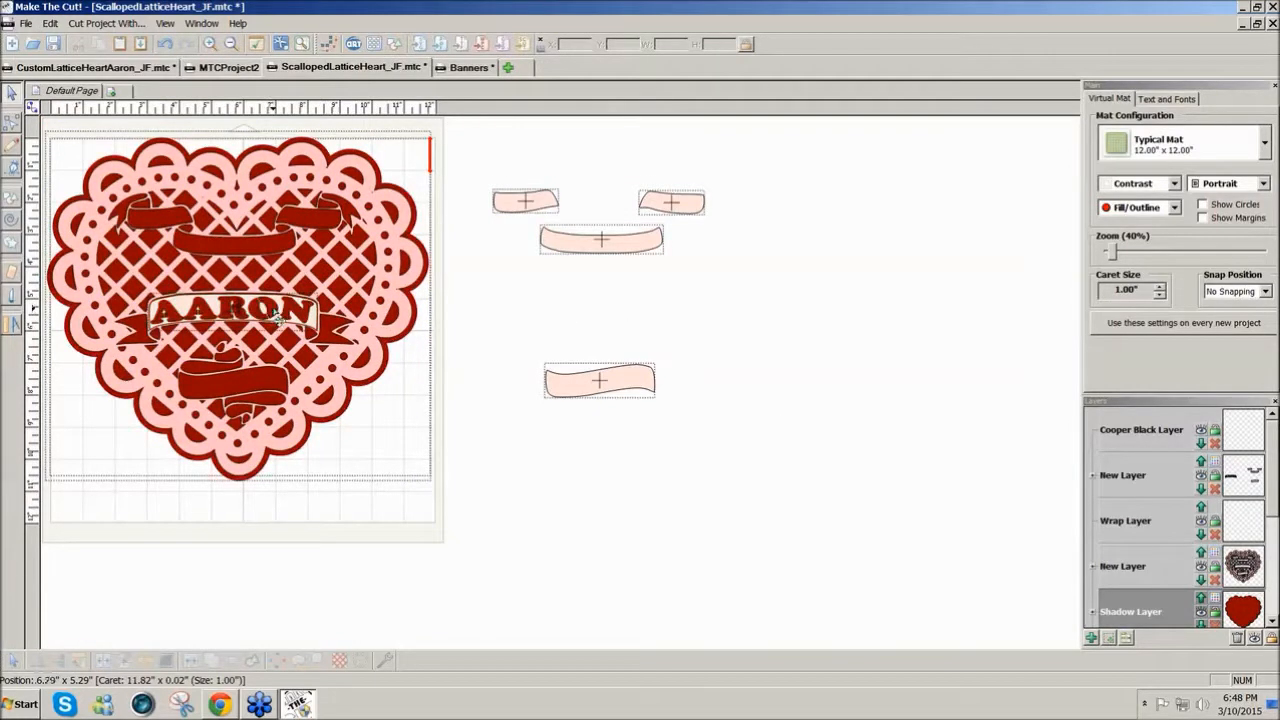
- Move the lettered panel off the heart and back among the other panels, to about X 14.48 in, Y 4.84 in
{"action": "mouse_move", "coordinate": [279, 316]}
{"action": "left_mouse_down"}
{"action": "mouse_move", "coordinate": [441, 321]}
{"action": "mouse_move", "coordinate": [252, 302]}
{"action": "mouse_move", "coordinate": [287, 316]}
{"action": "mouse_move", "coordinate": [281, 306]}
{"action": "left_mouse_up"}
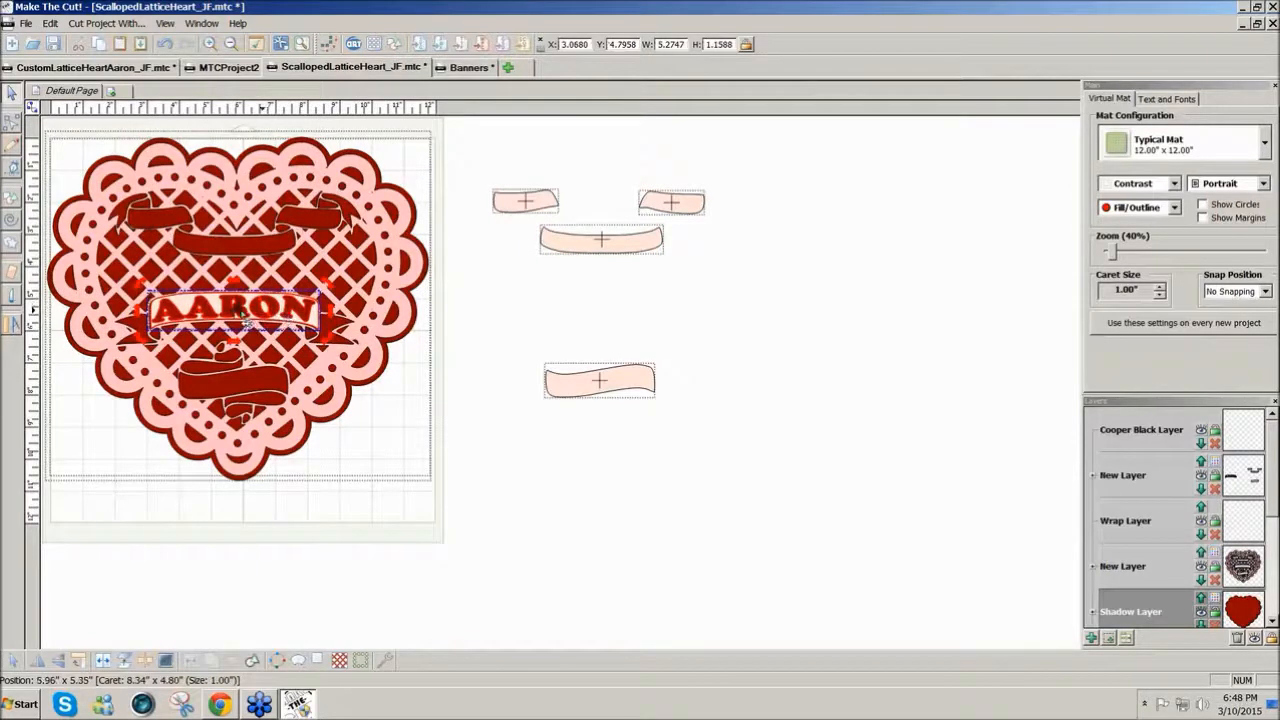
{"action": "left_click", "coordinate": [843, 384]}
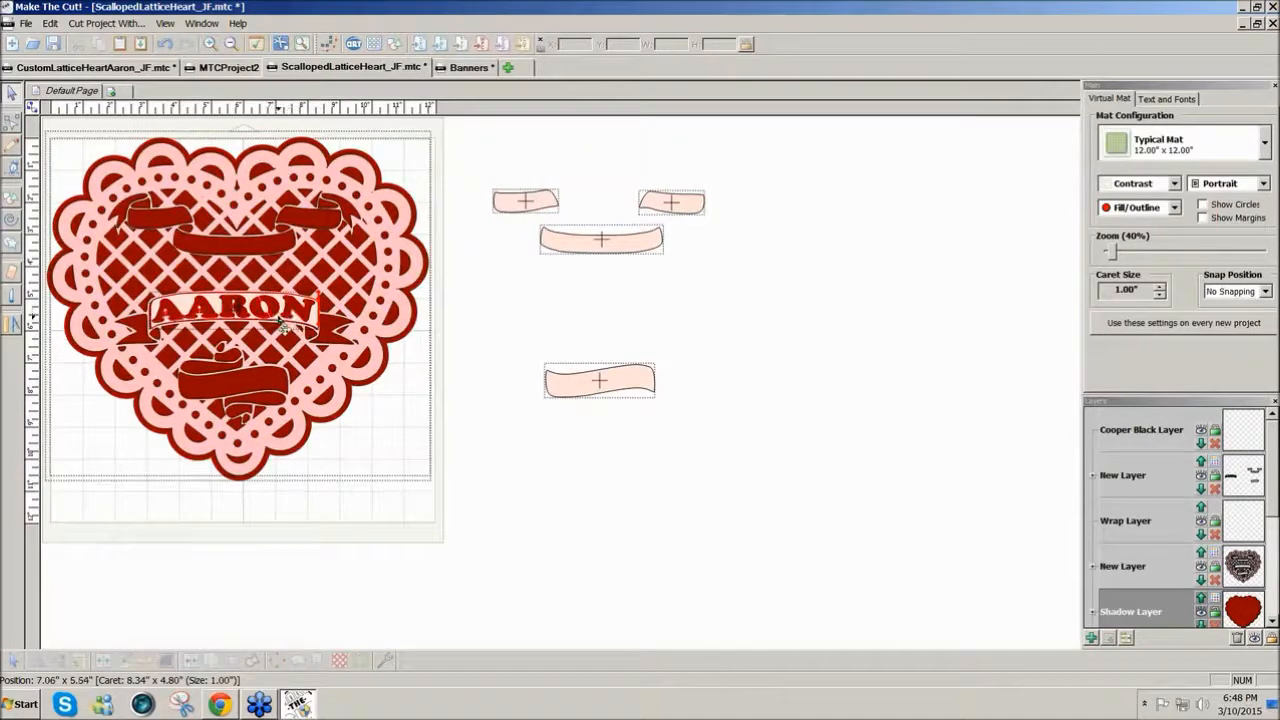
{"action": "left_click_drag", "start_coordinate": [292, 318], "coordinate": [650, 327]}
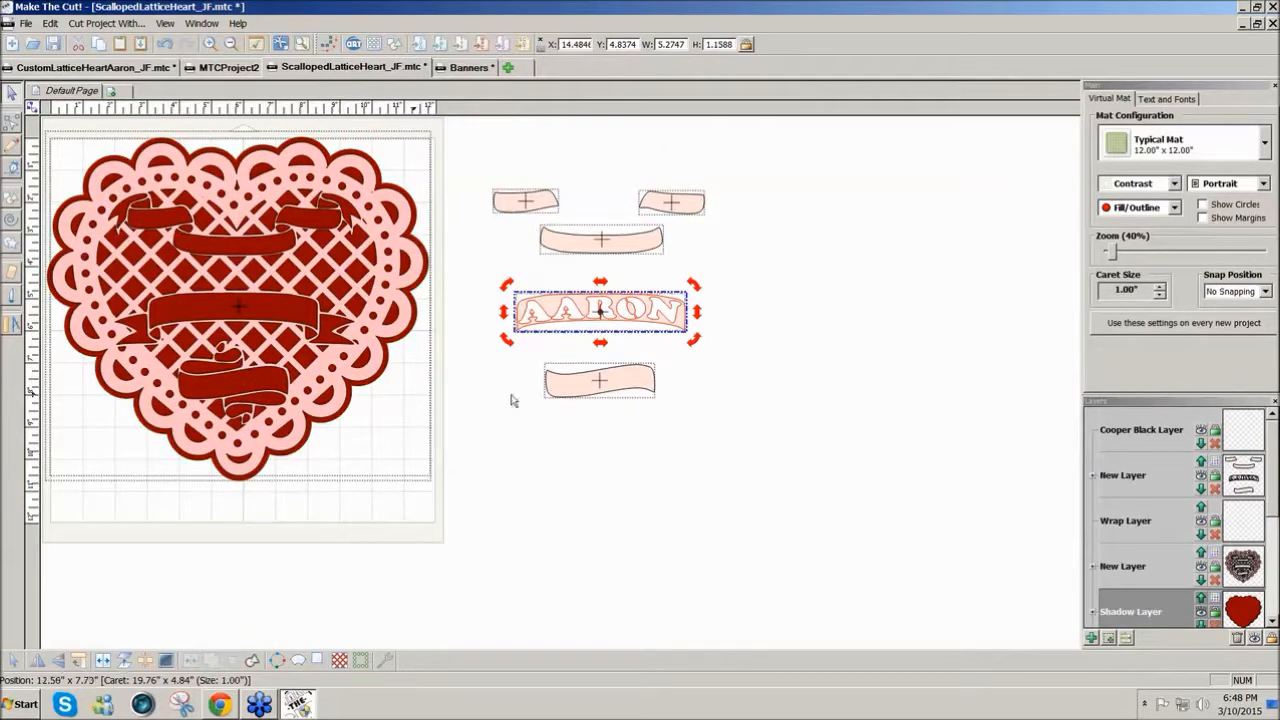
{"action": "left_click", "coordinate": [735, 413]}
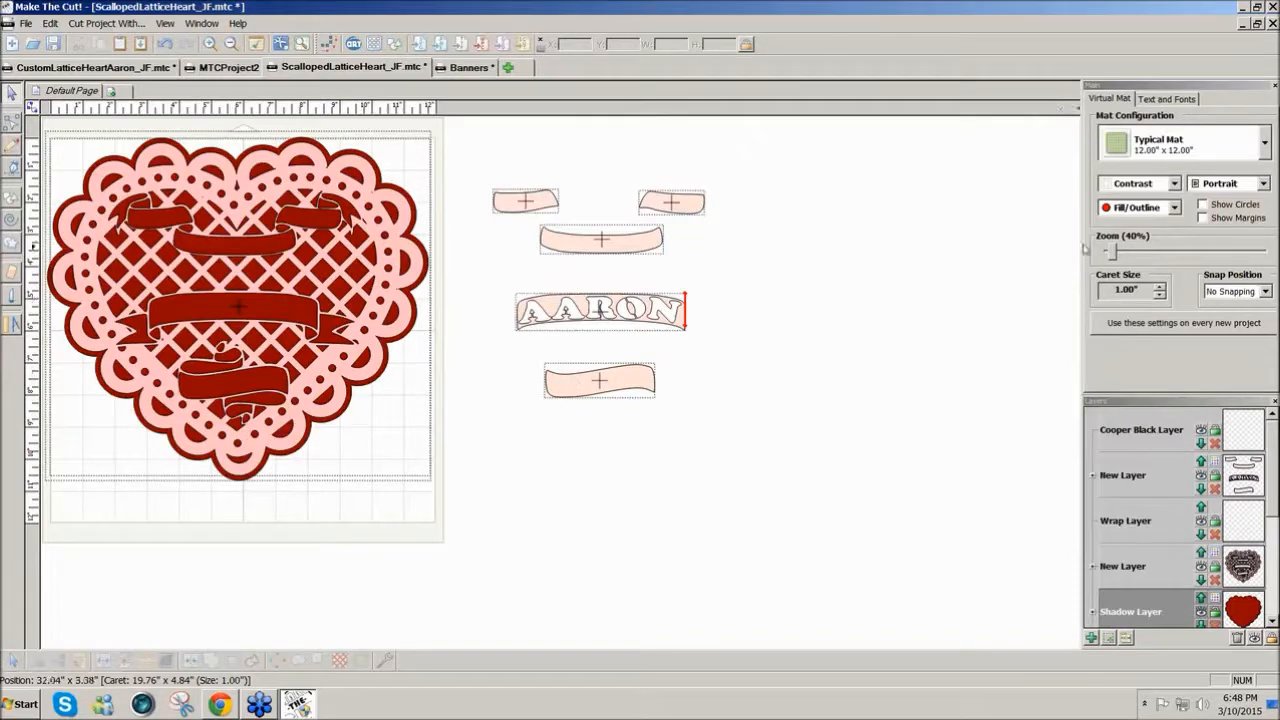
- Add the text group "6/11/14" in bold Cooper Black
{"action": "left_click_drag", "start_coordinate": [1113, 256], "coordinate": [1122, 252]}
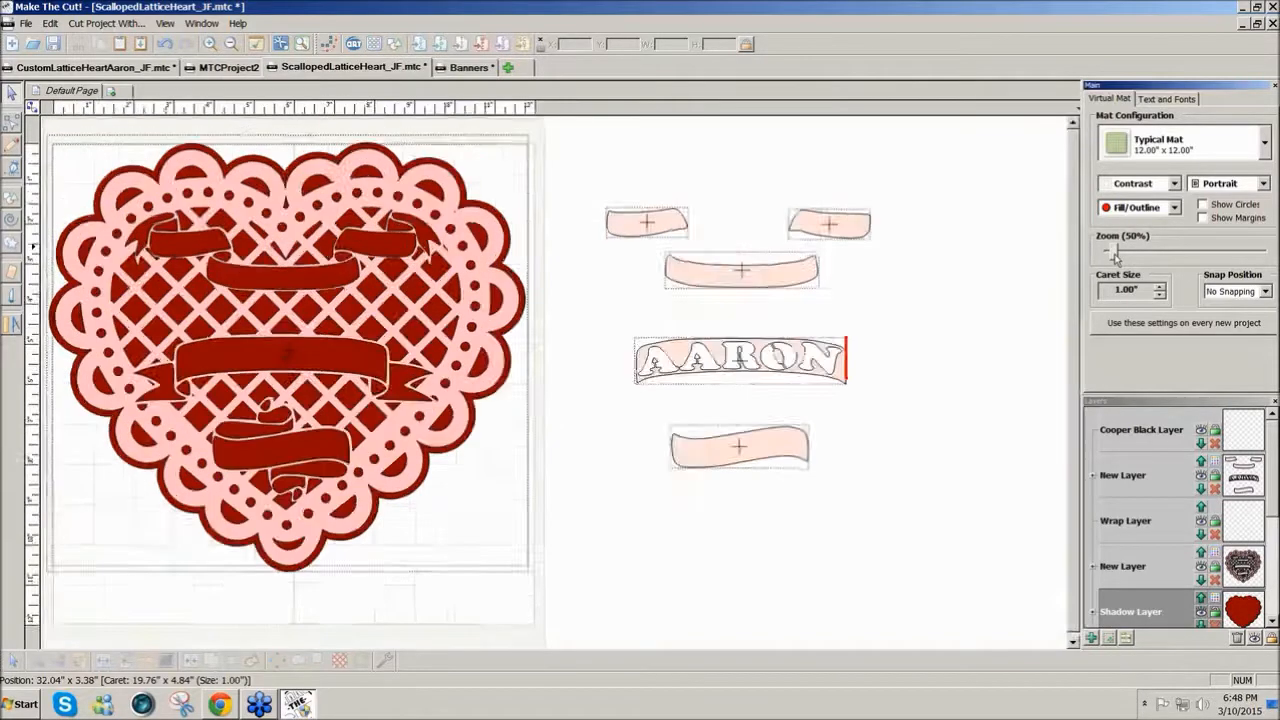
{"action": "left_click_drag", "start_coordinate": [450, 641], "coordinate": [866, 640]}
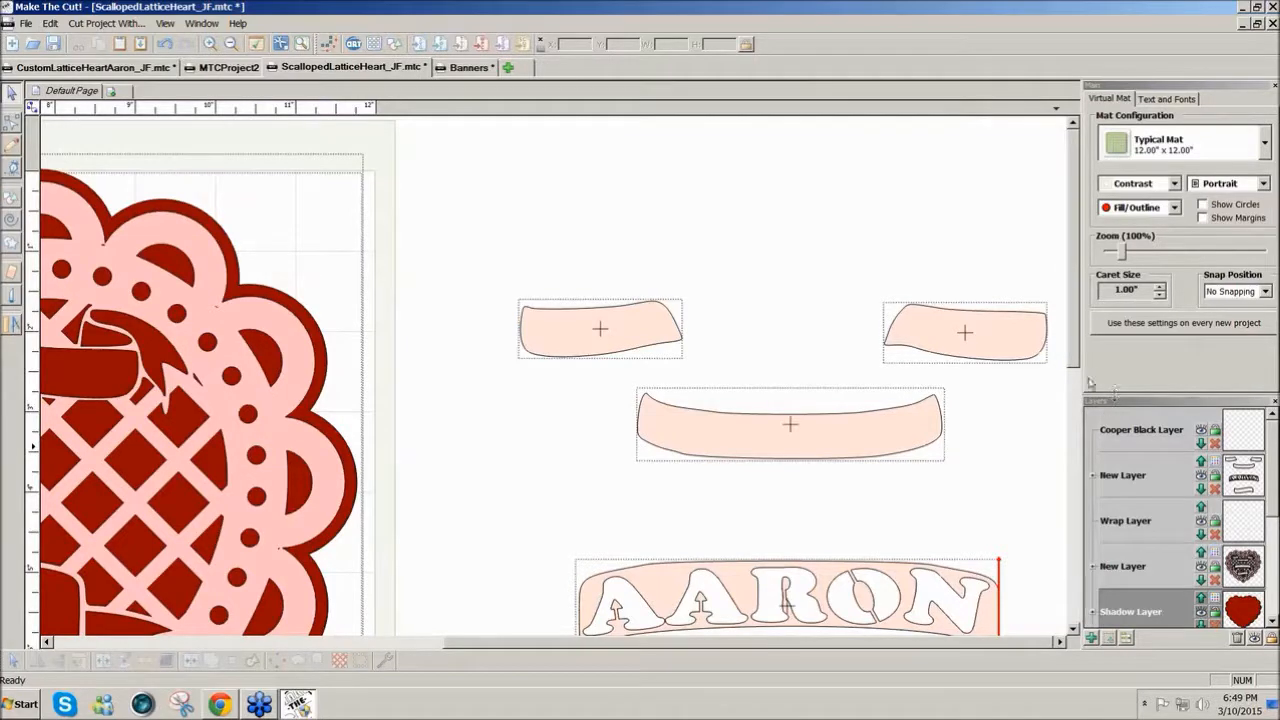
{"action": "scroll", "coordinate": [1075, 365], "scroll_direction": "down", "scroll_amount": 8}
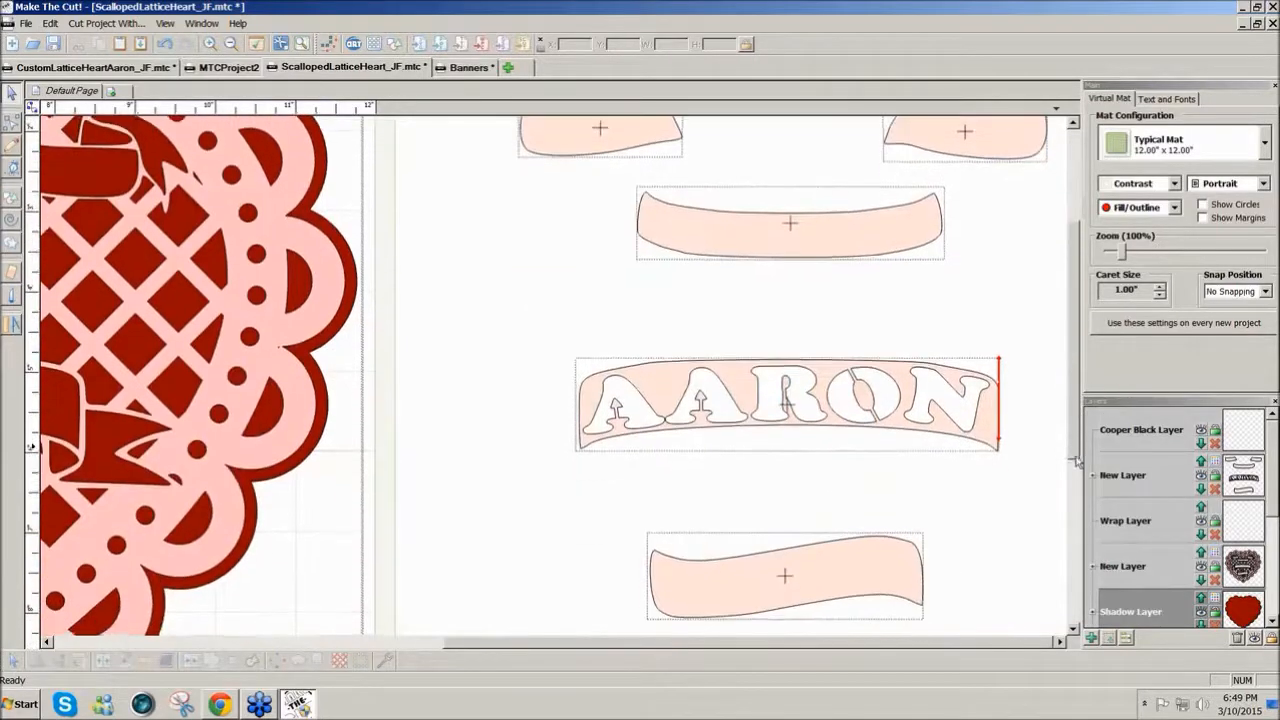
{"action": "left_click", "coordinate": [1185, 100]}
{"action": "left_click", "coordinate": [1263, 160]}
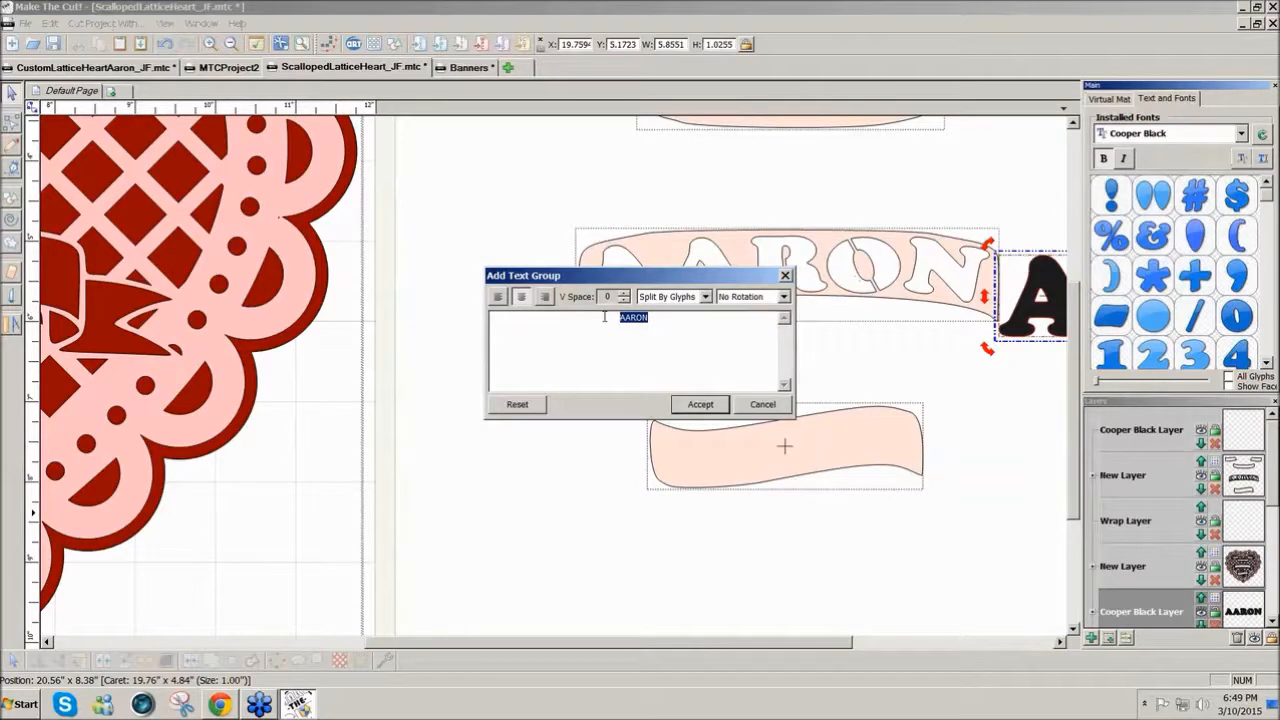
{"action": "type", "text": "6/11/14"}
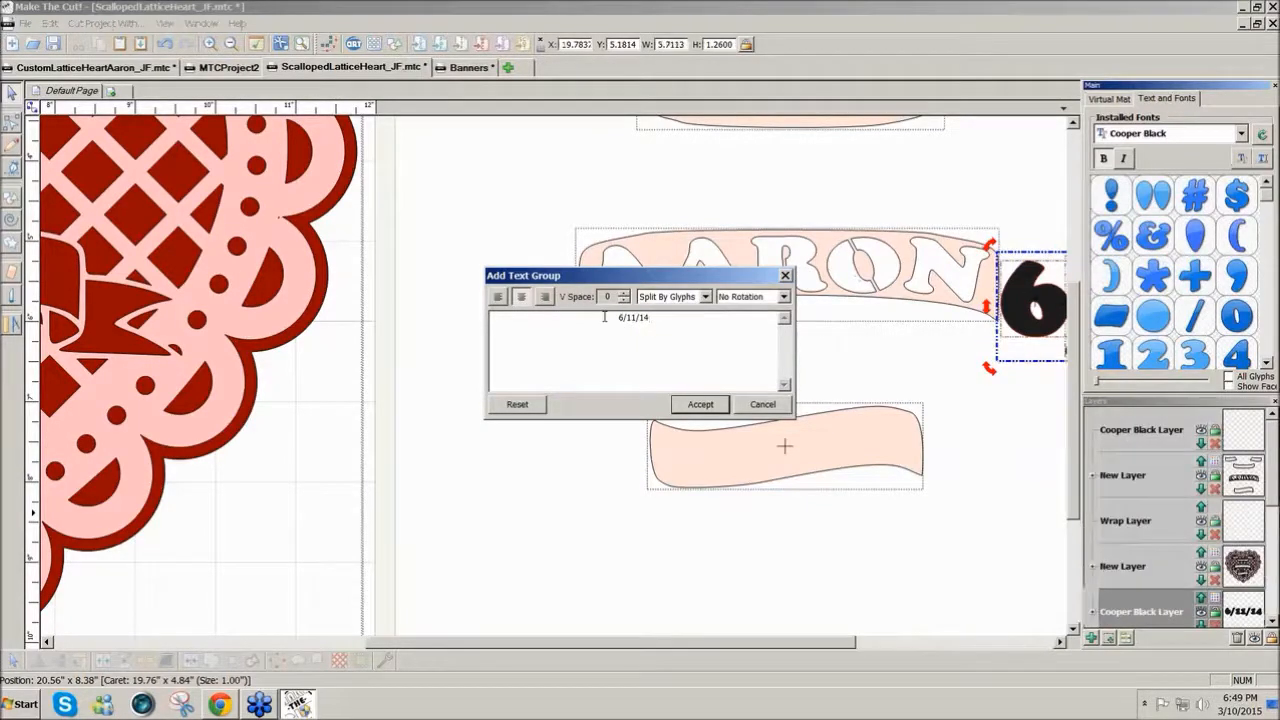
{"action": "left_click", "coordinate": [703, 405]}
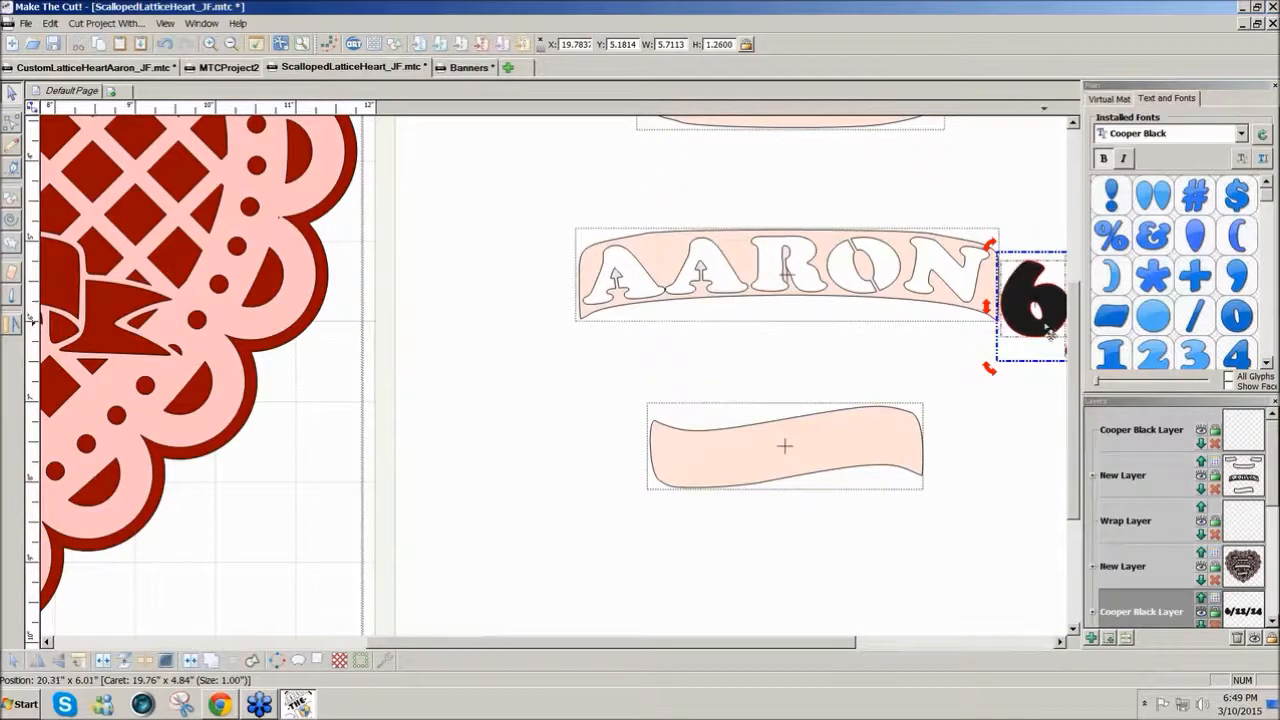
- Scale the date text down to about 3.04 in wide by 0.67 in high and place it over the lowest wavy panel
{"action": "left_click_drag", "start_coordinate": [1040, 338], "coordinate": [840, 378]}
{"action": "left_click", "coordinate": [926, 364]}
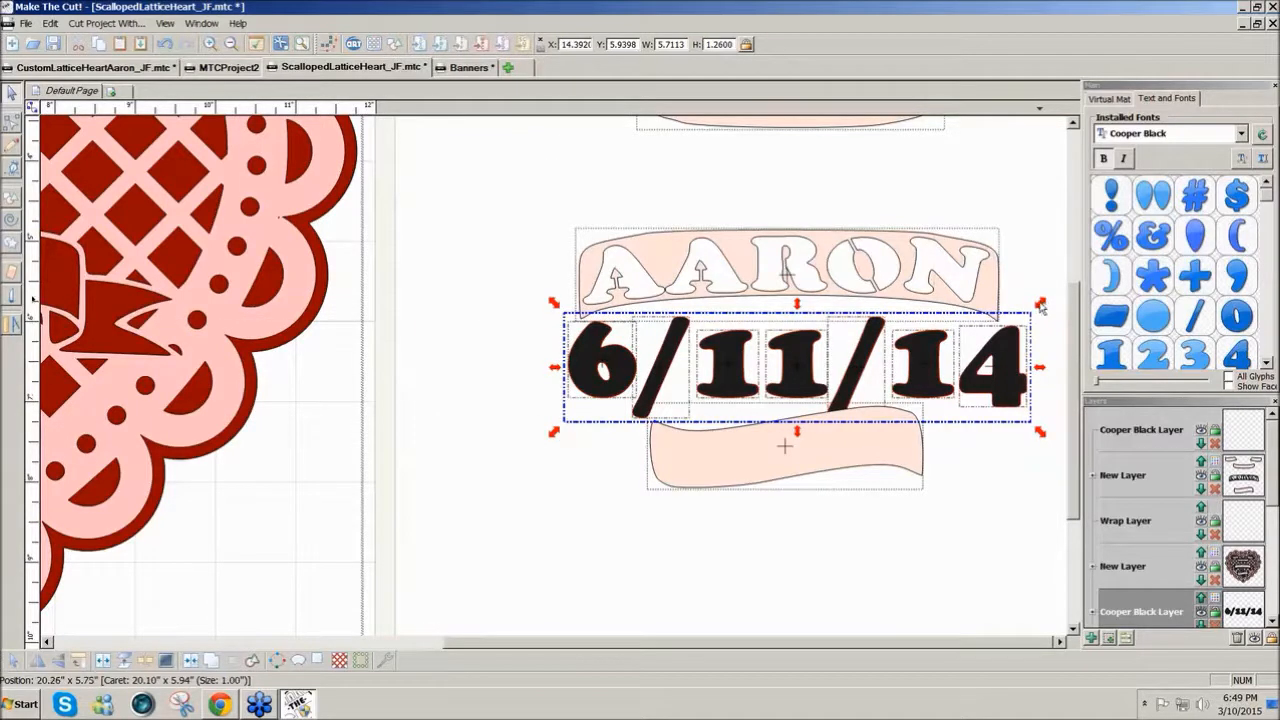
{"action": "left_click", "coordinate": [855, 385]}
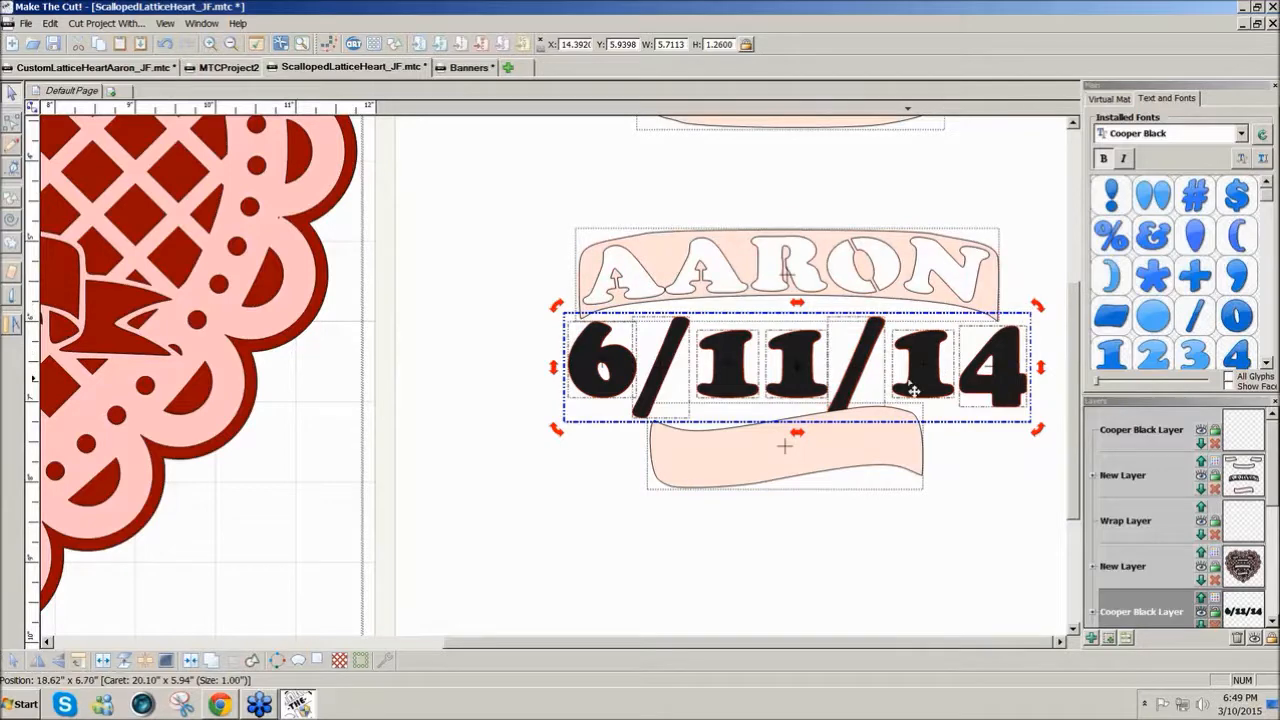
{"action": "left_click", "coordinate": [847, 393]}
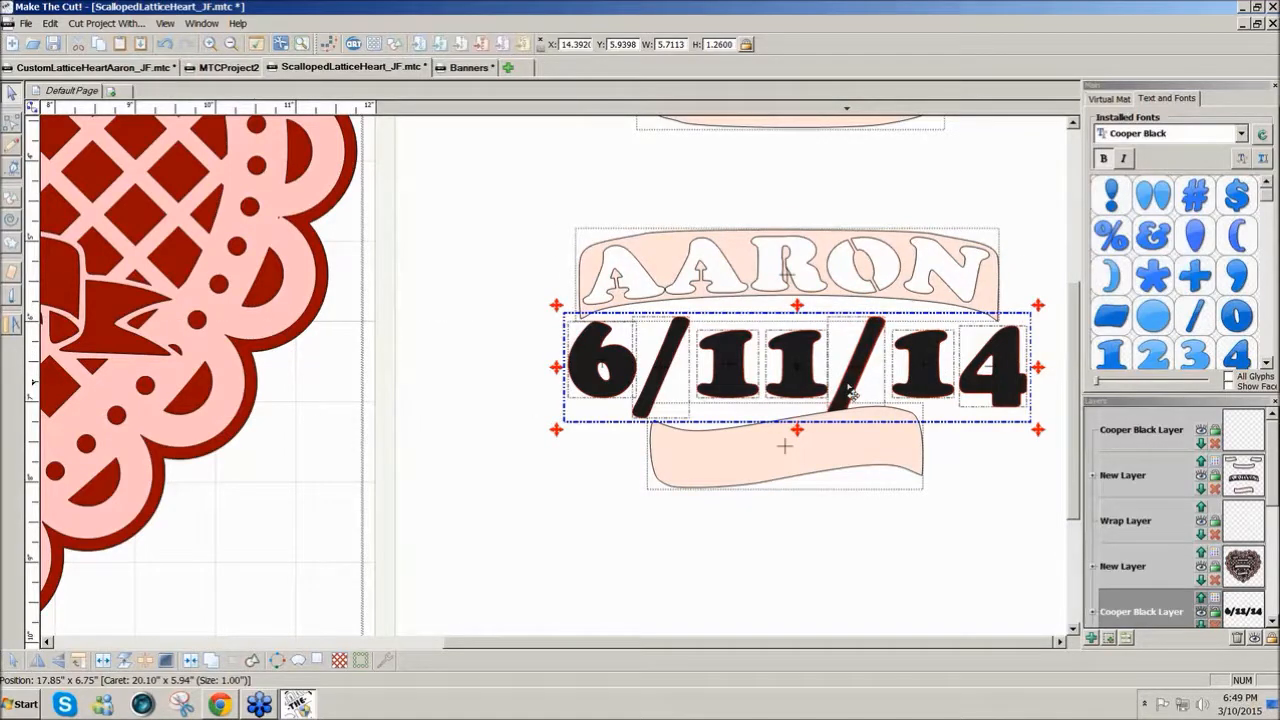
{"action": "left_click_drag", "start_coordinate": [1038, 305], "coordinate": [824, 368]}
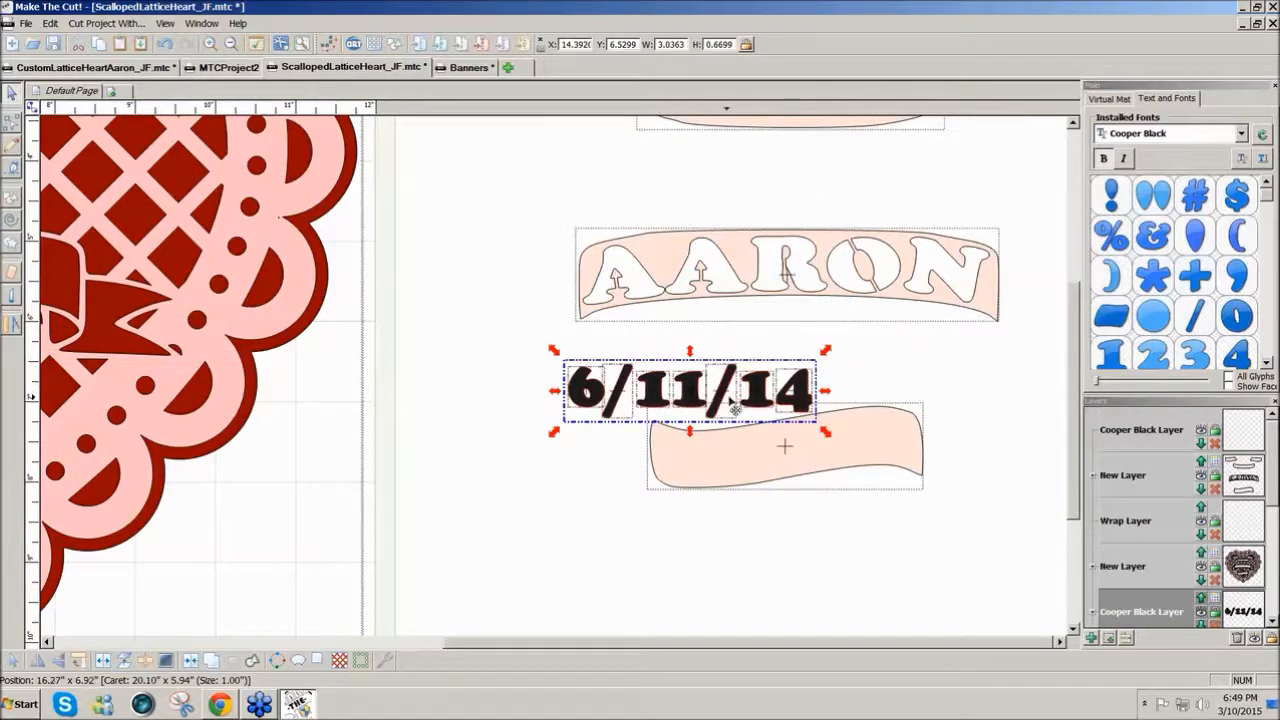
{"action": "left_click_drag", "start_coordinate": [735, 405], "coordinate": [822, 453]}
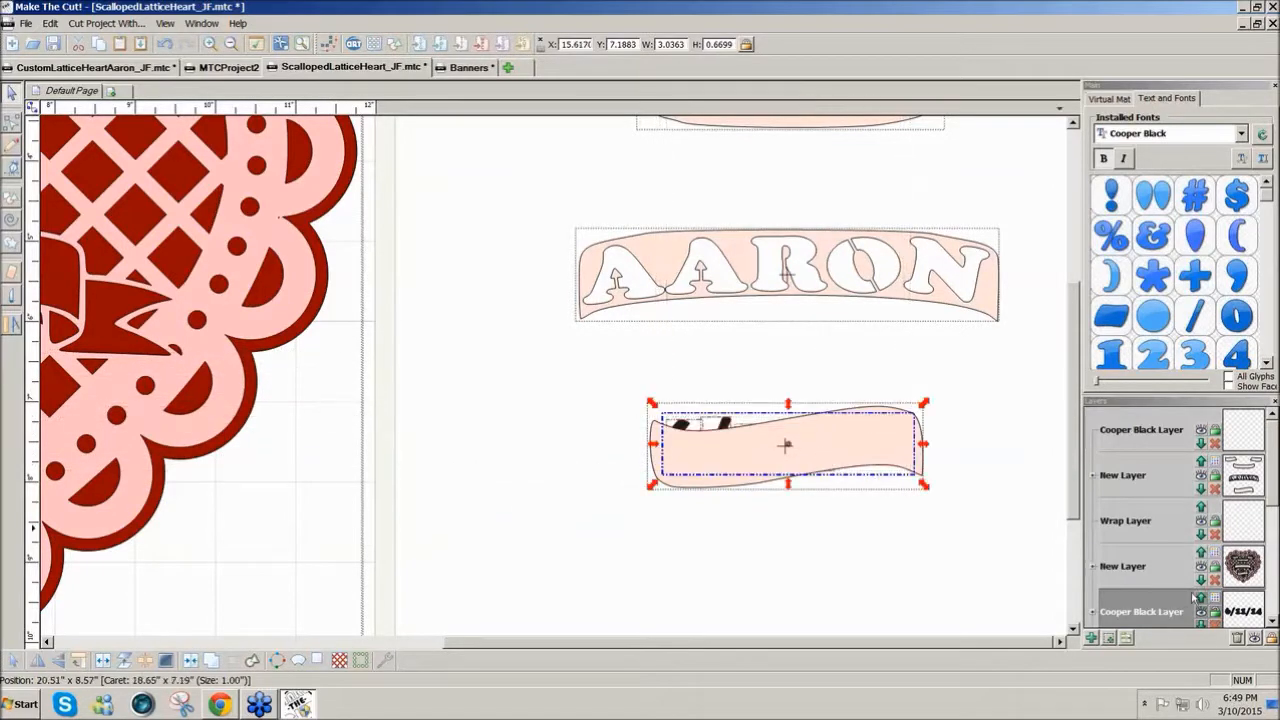
- Move the date's layer to the top of the layer order and reposition the text over the wavy panel's upper edge, at about X 15.56 in, Y 6.88 in
{"action": "right_click", "coordinate": [1145, 612]}
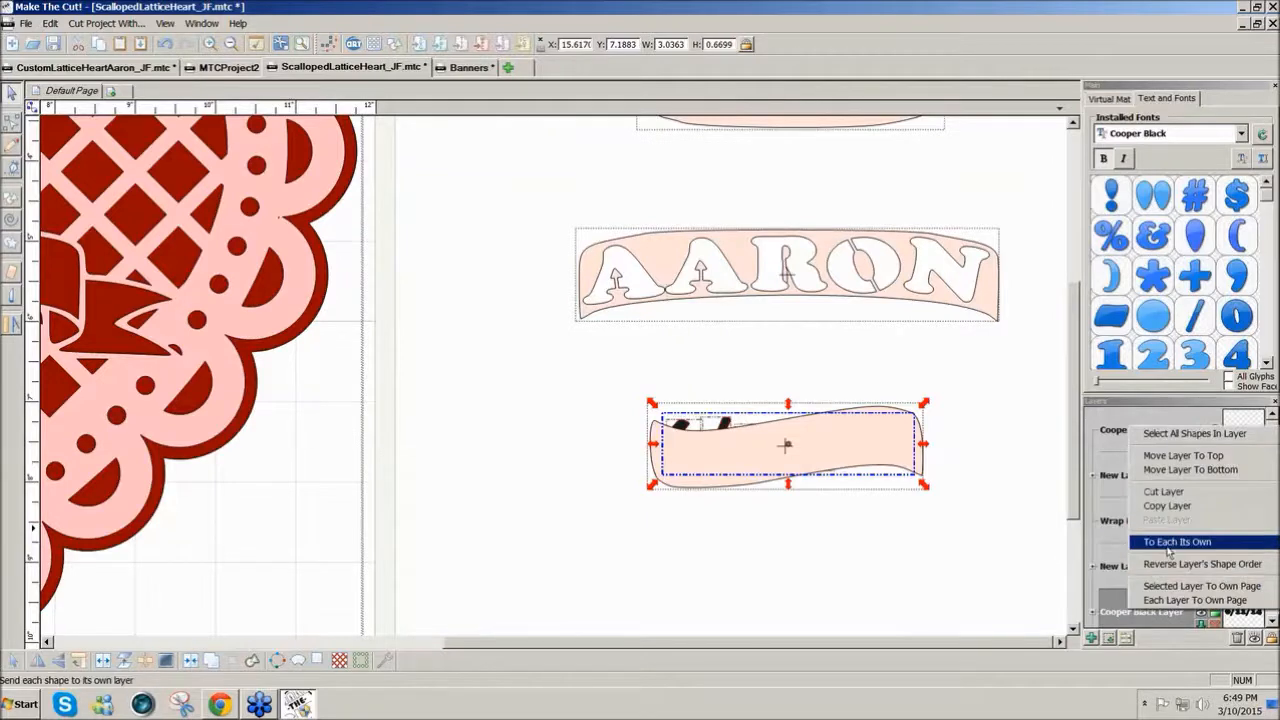
{"action": "left_click", "coordinate": [1180, 456]}
{"action": "left_click_drag", "start_coordinate": [790, 466], "coordinate": [792, 478]}
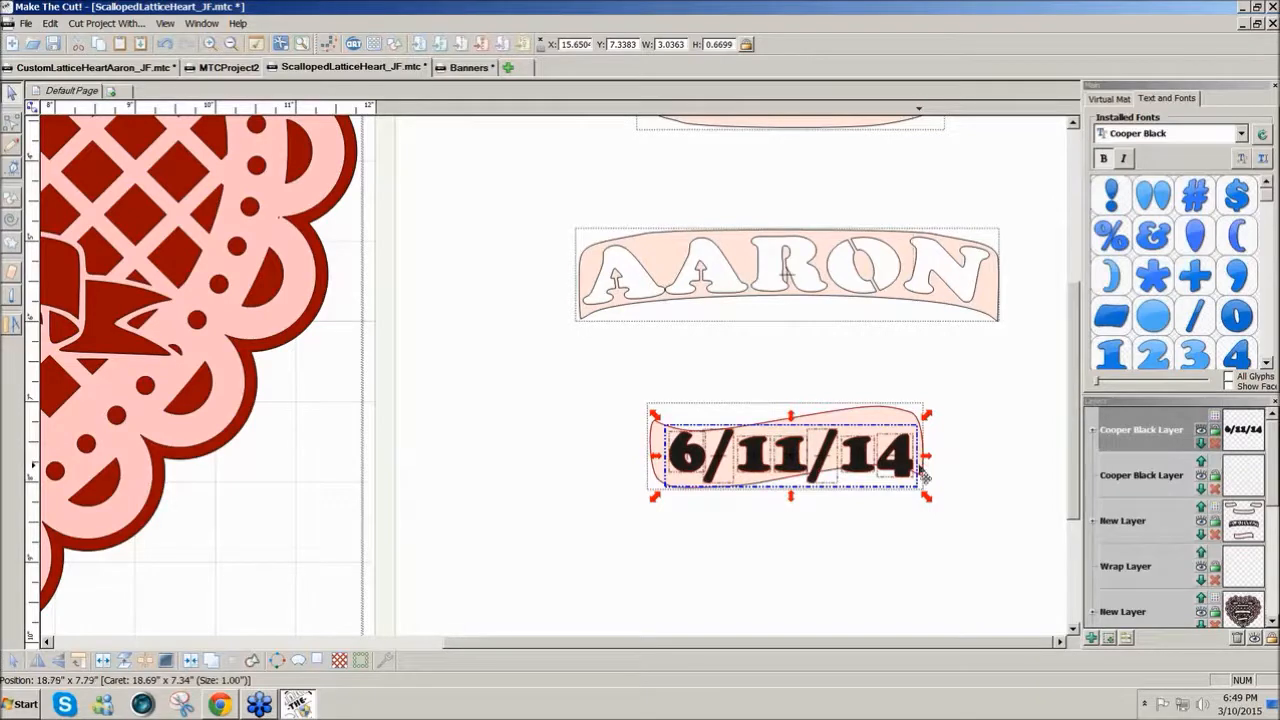
{"action": "left_click_drag", "start_coordinate": [906, 470], "coordinate": [893, 380]}
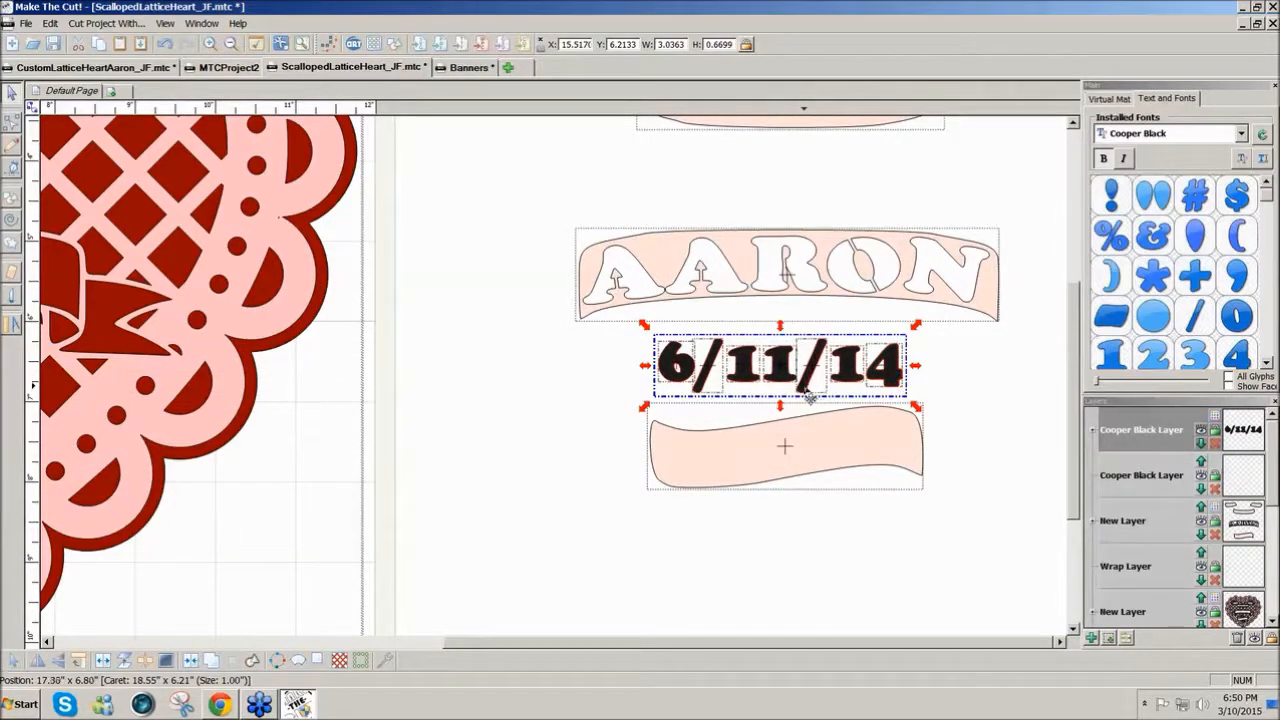
{"action": "left_click_drag", "start_coordinate": [760, 390], "coordinate": [757, 441]}
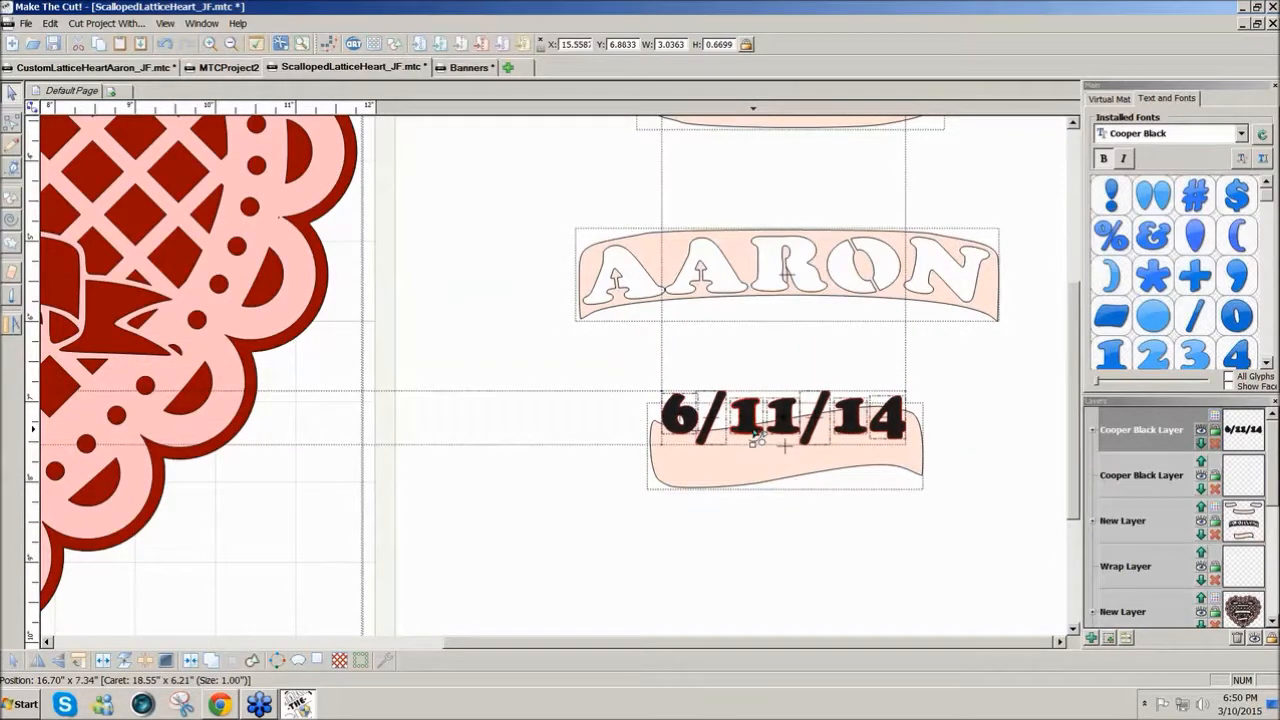
- Wrap the date along the wavy panel's outline, with the space reduced to 56.70% and the offset at 29.07%
{"action": "left_click_drag", "start_coordinate": [753, 429], "coordinate": [754, 429]}
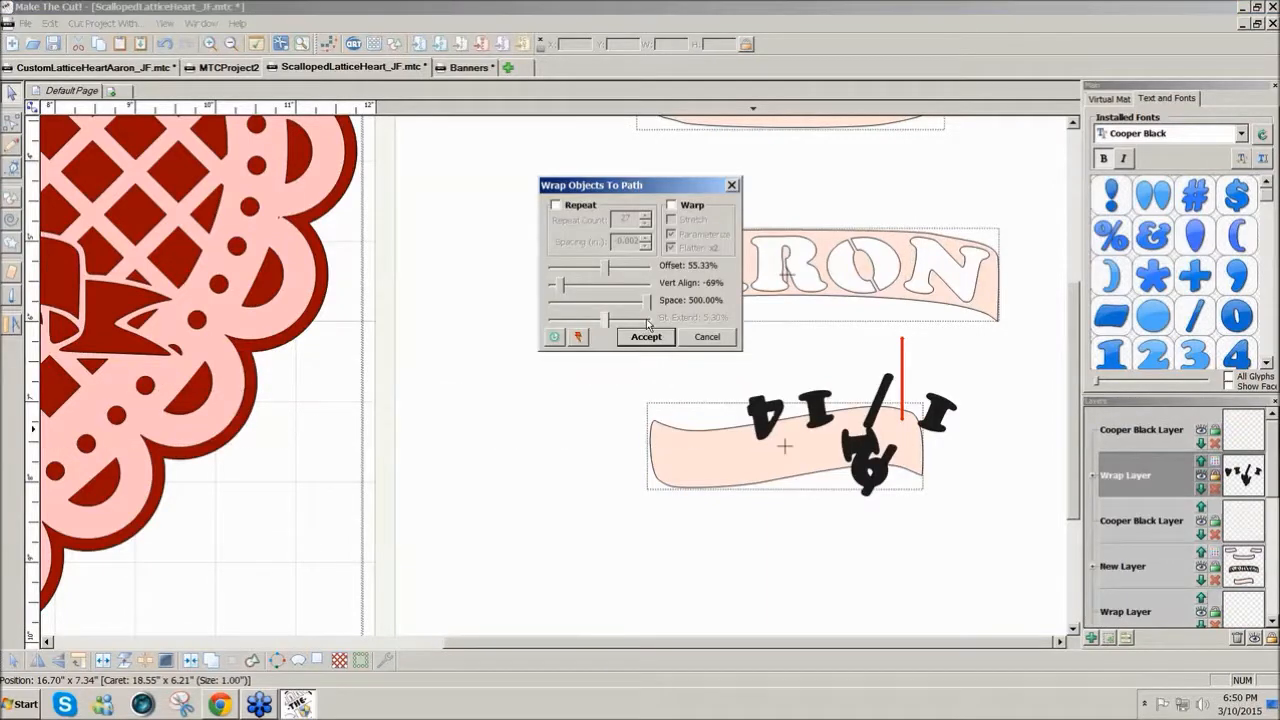
{"action": "left_click_drag", "start_coordinate": [606, 267], "coordinate": [574, 273]}
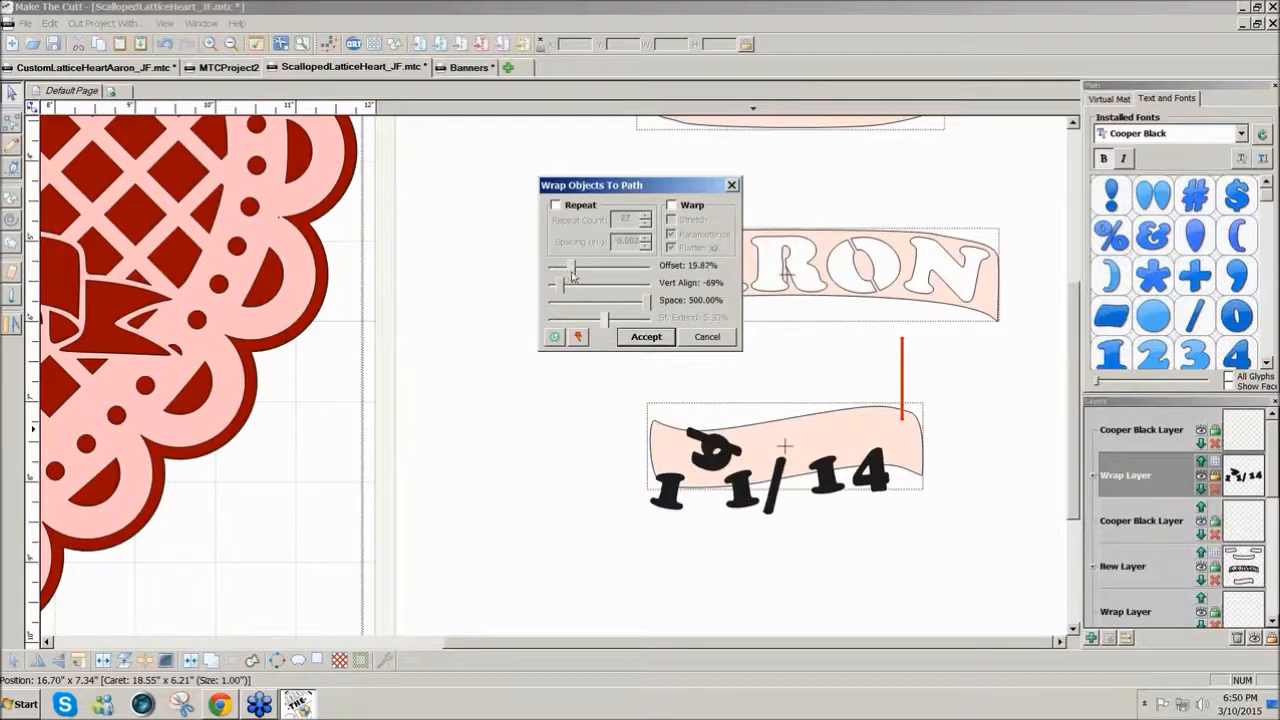
{"action": "left_click_drag", "start_coordinate": [573, 275], "coordinate": [583, 280]}
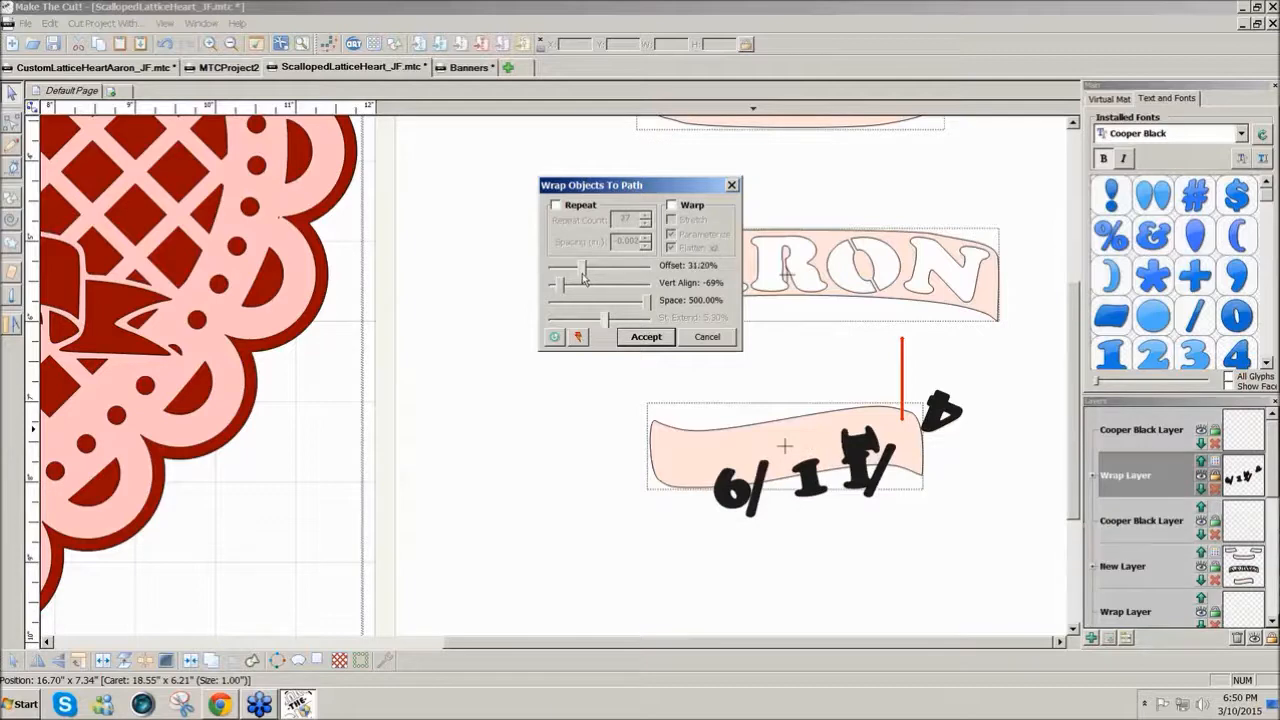
{"action": "left_click_drag", "start_coordinate": [584, 279], "coordinate": [573, 278]}
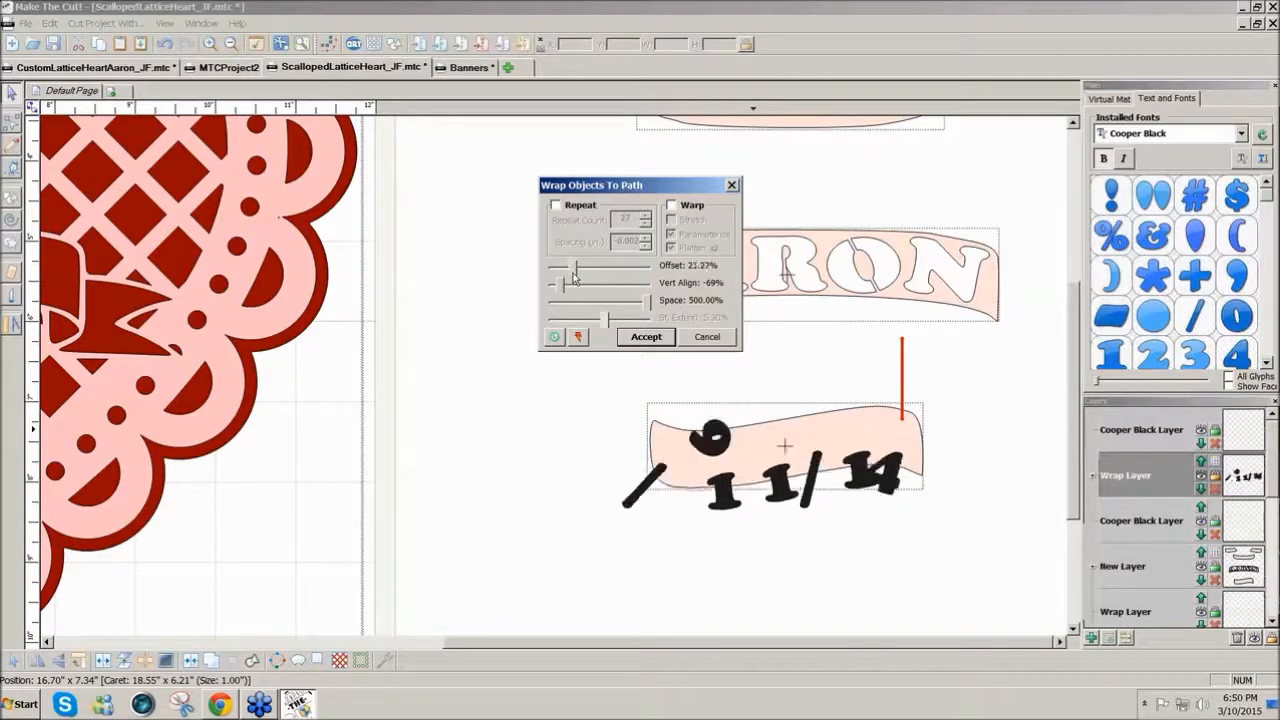
{"action": "left_click_drag", "start_coordinate": [649, 308], "coordinate": [652, 277]}
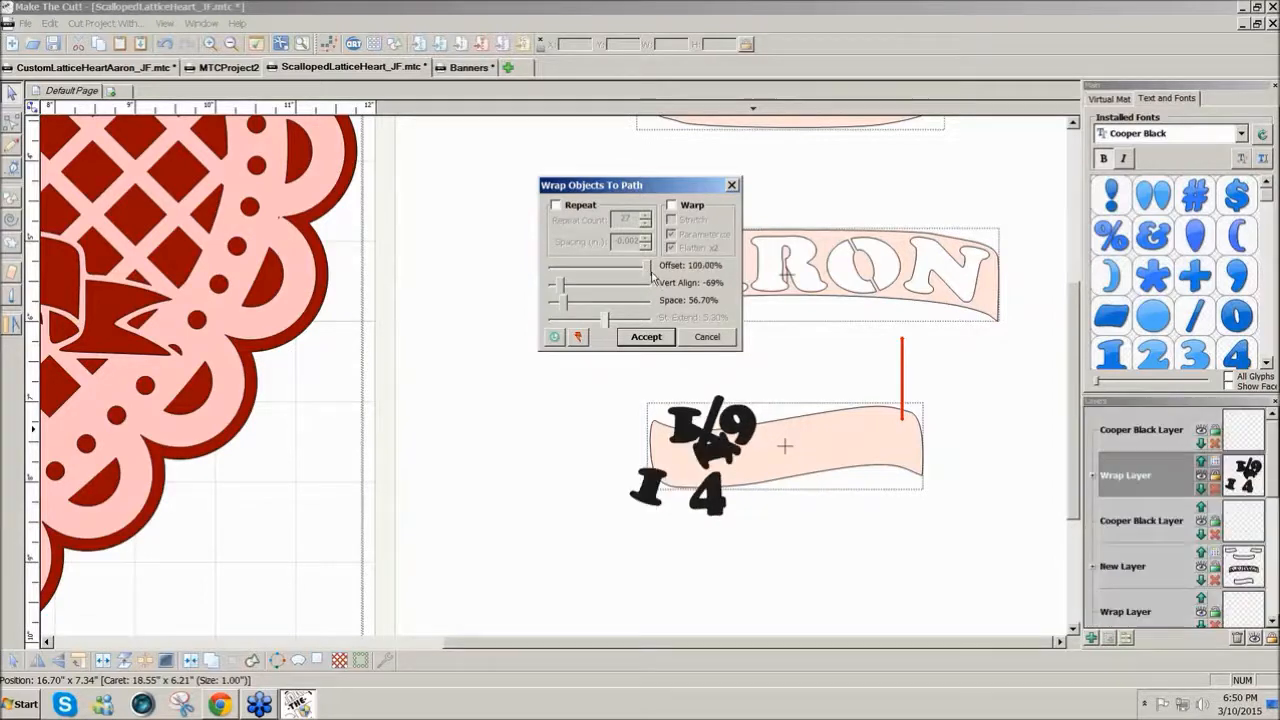
{"action": "left_click_drag", "start_coordinate": [649, 276], "coordinate": [583, 268]}
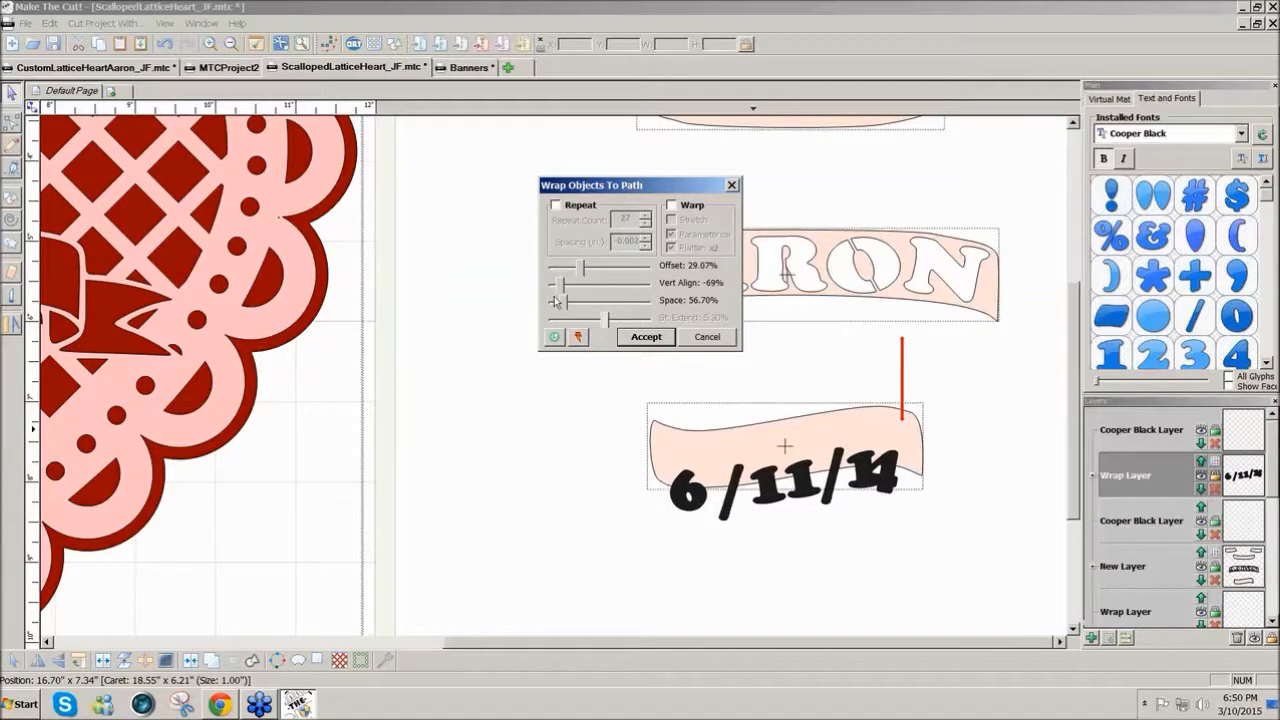
- Set the wrap's vertical alignment to -3% and its space to 184.40%, and apply it without welding the overlapping paths
{"action": "left_click_drag", "start_coordinate": [562, 290], "coordinate": [581, 290]}
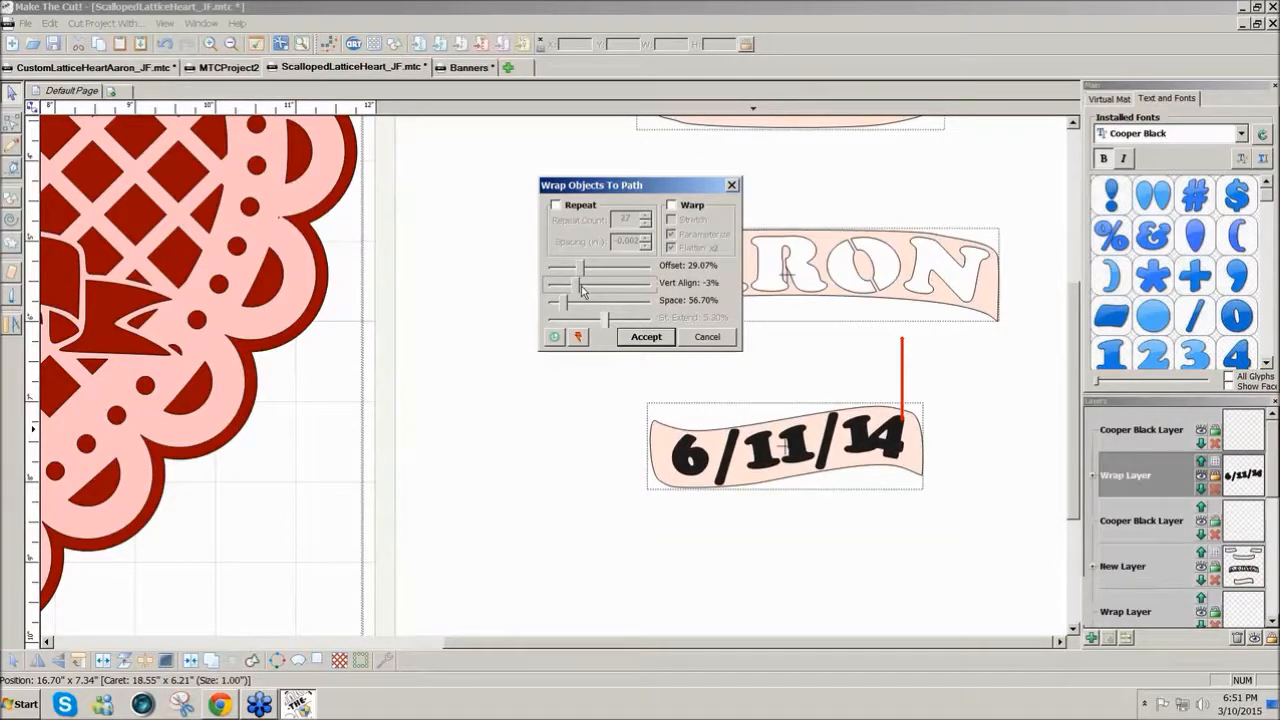
{"action": "left_click_drag", "start_coordinate": [565, 308], "coordinate": [590, 314]}
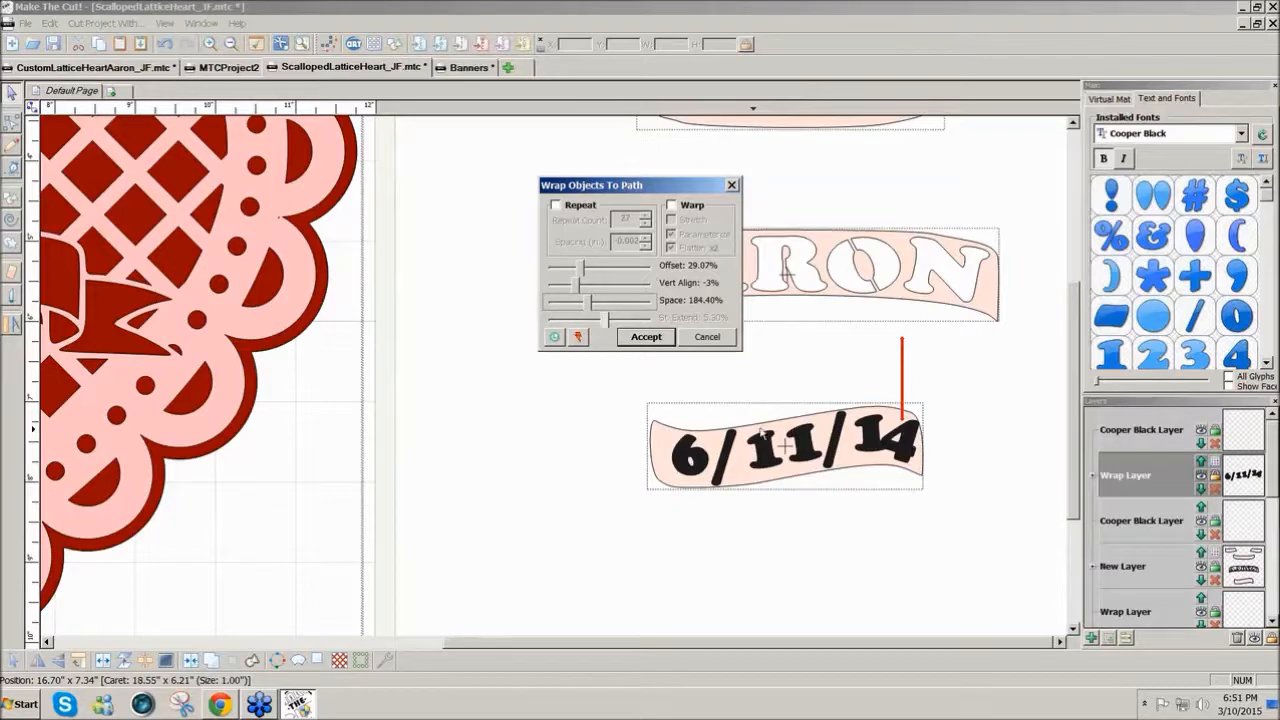
{"action": "left_click", "coordinate": [646, 337]}
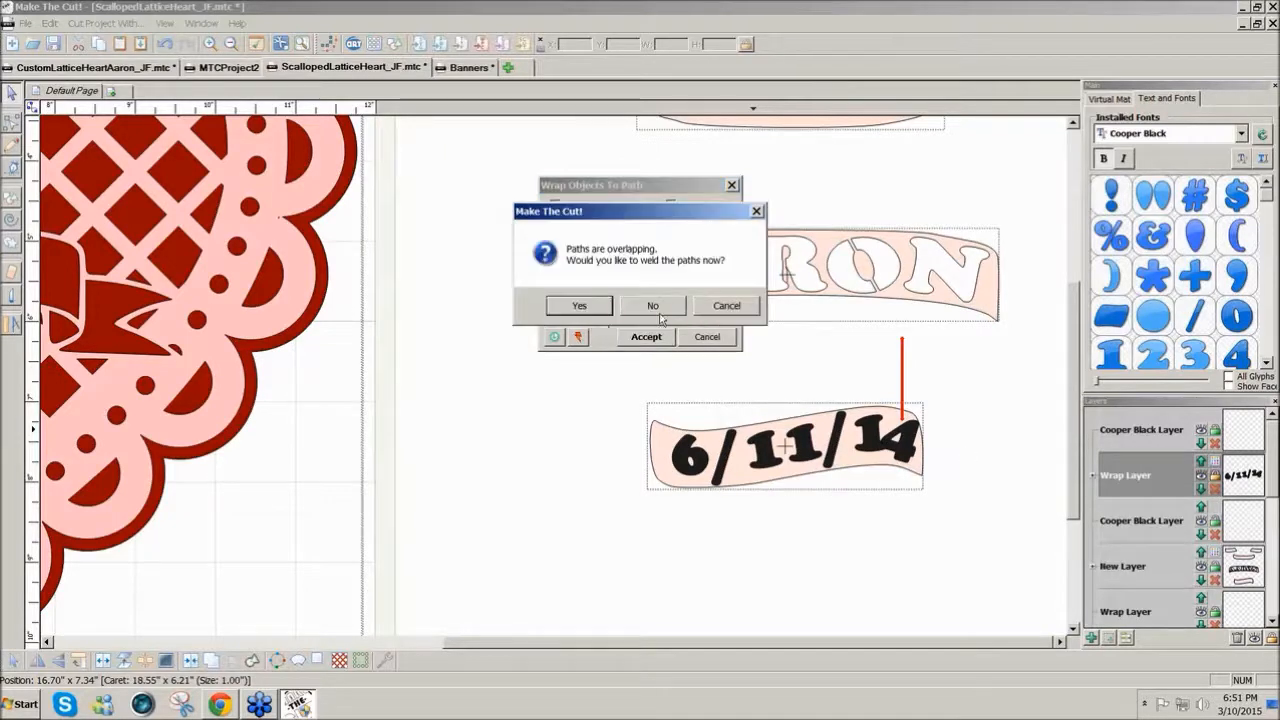
{"action": "left_click", "coordinate": [655, 306]}
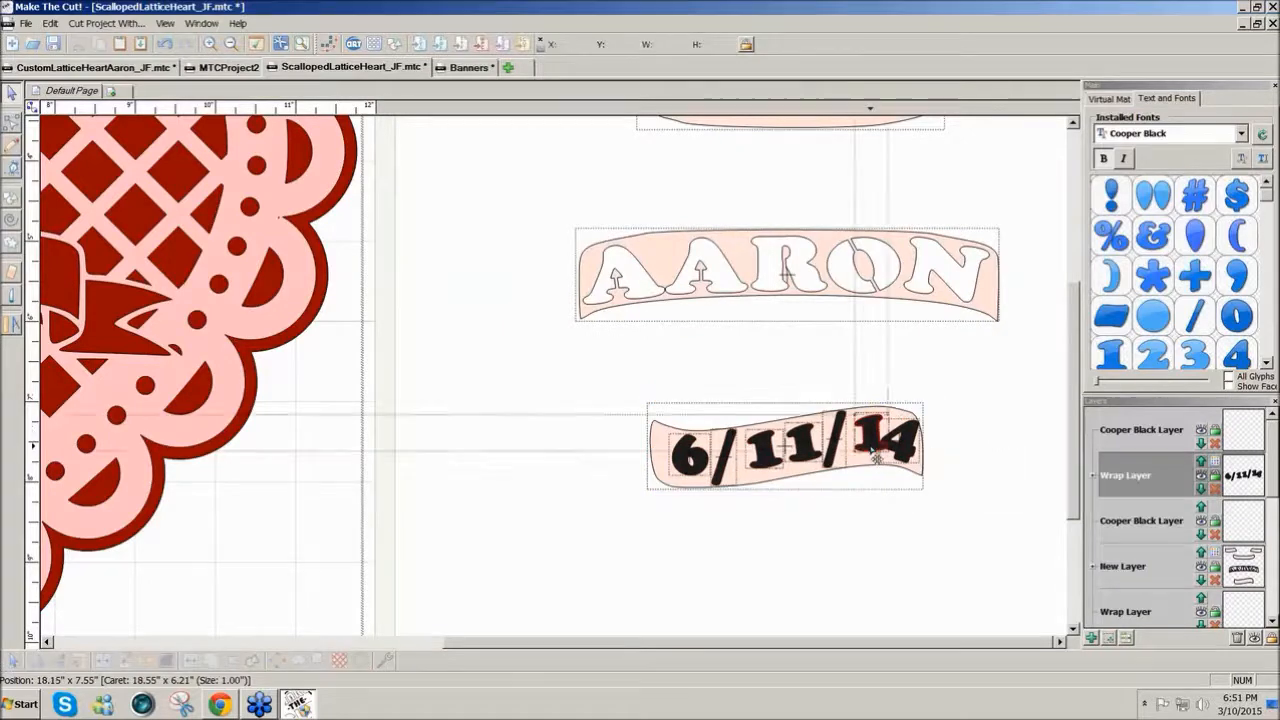
- Nudge the last 1 of the date left and slightly down to about X 17.85 in, Y 7.17 in
{"action": "left_click", "coordinate": [873, 452]}
{"action": "key", "text": "Left"}
{"action": "key", "text": "Left"}
{"action": "key", "text": "Left"}
{"action": "key", "text": "Left"}
{"action": "key", "text": "Left"}
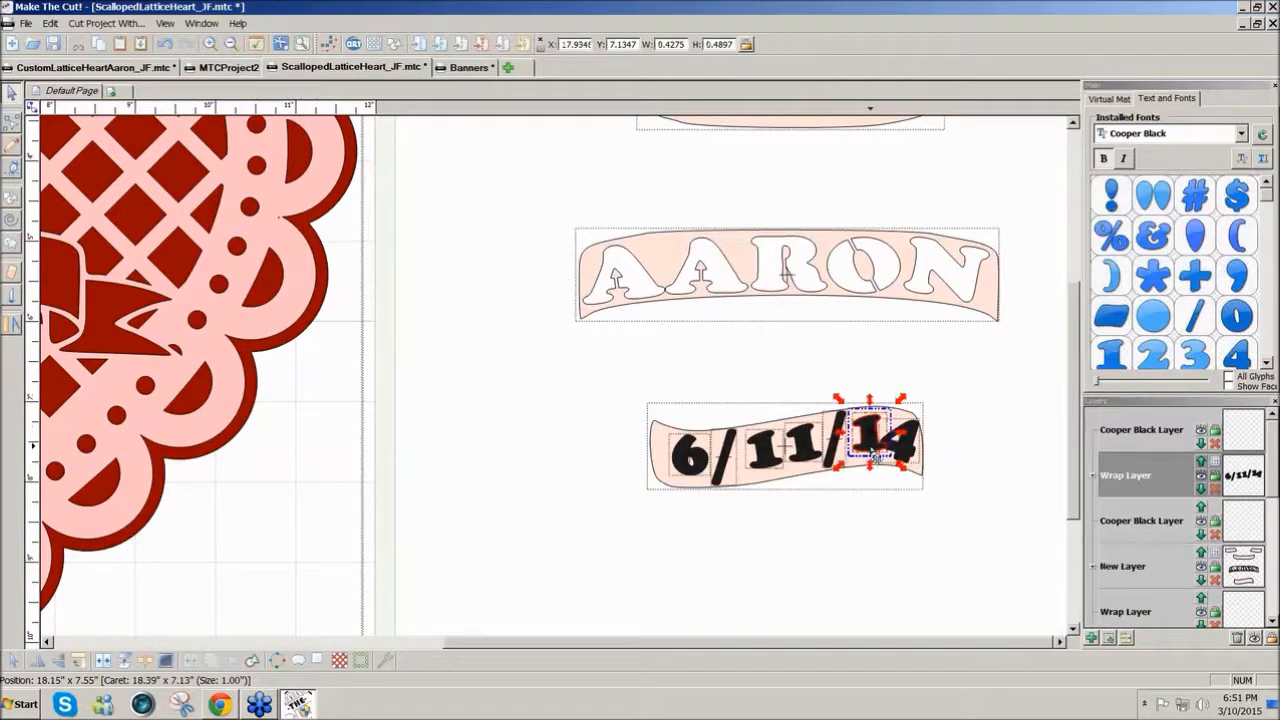
{"action": "key", "text": "Left"}
{"action": "key", "text": "Left"}
{"action": "key", "text": "Left"}
{"action": "key", "text": "Left"}
{"action": "key", "text": "Left"}
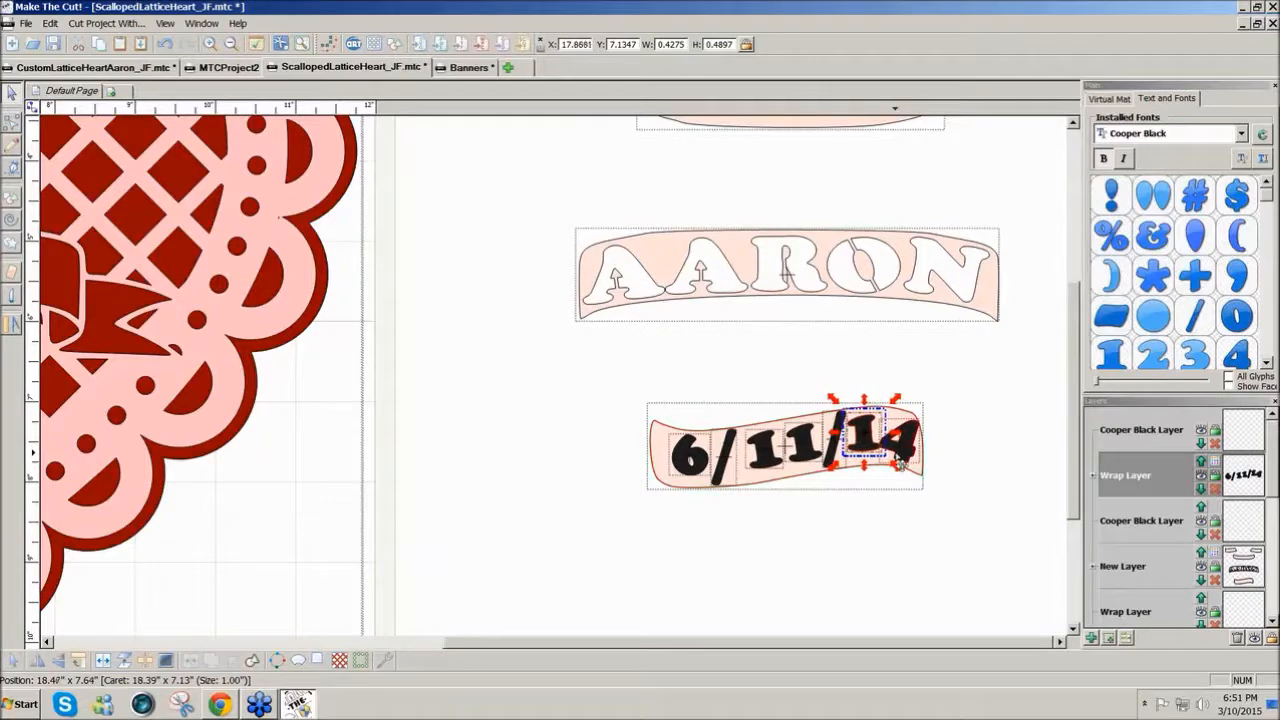
{"action": "key", "text": "Down"}
{"action": "key", "text": "Down"}
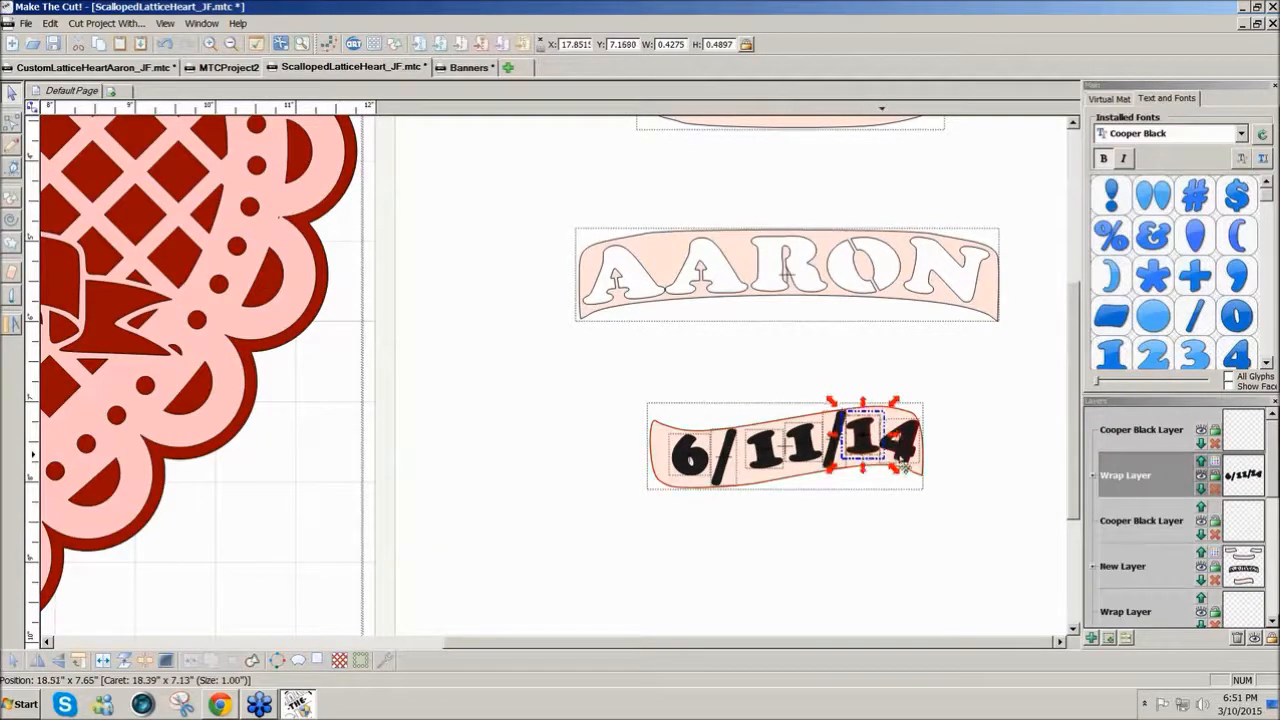
{"action": "left_click_drag", "start_coordinate": [877, 452], "coordinate": [875, 453]}
- Shift the 4 of the date slightly left, away from the panel's end and closer to the 1
{"action": "left_click", "coordinate": [904, 460]}
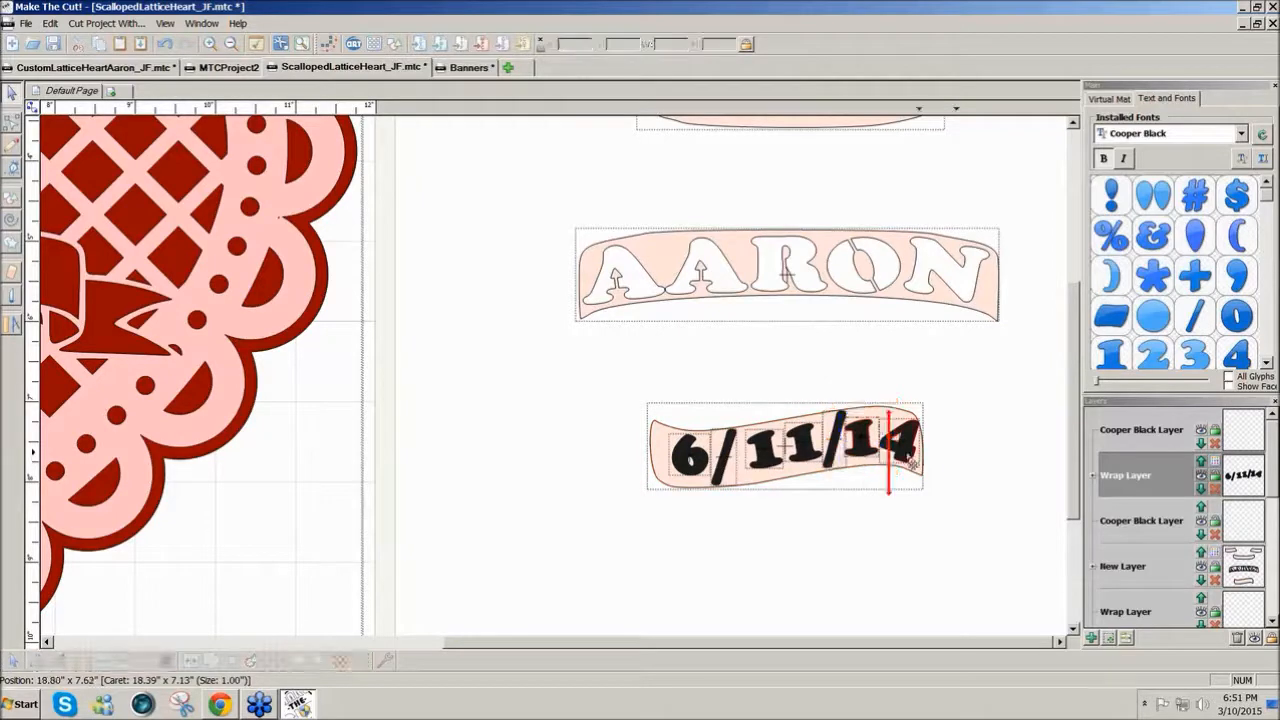
{"action": "left_click", "coordinate": [907, 459]}
{"action": "left_click_drag", "start_coordinate": [907, 460], "coordinate": [903, 460]}
{"action": "left_click", "coordinate": [982, 464]}
- Select all the date's characters and nudge them slightly left to centre them within the wavy panel
{"action": "left_click_drag", "start_coordinate": [660, 378], "coordinate": [922, 535]}
{"action": "key", "text": "Left"}
{"action": "key", "text": "Left"}
{"action": "key", "text": "Left"}
{"action": "key", "text": "Left"}
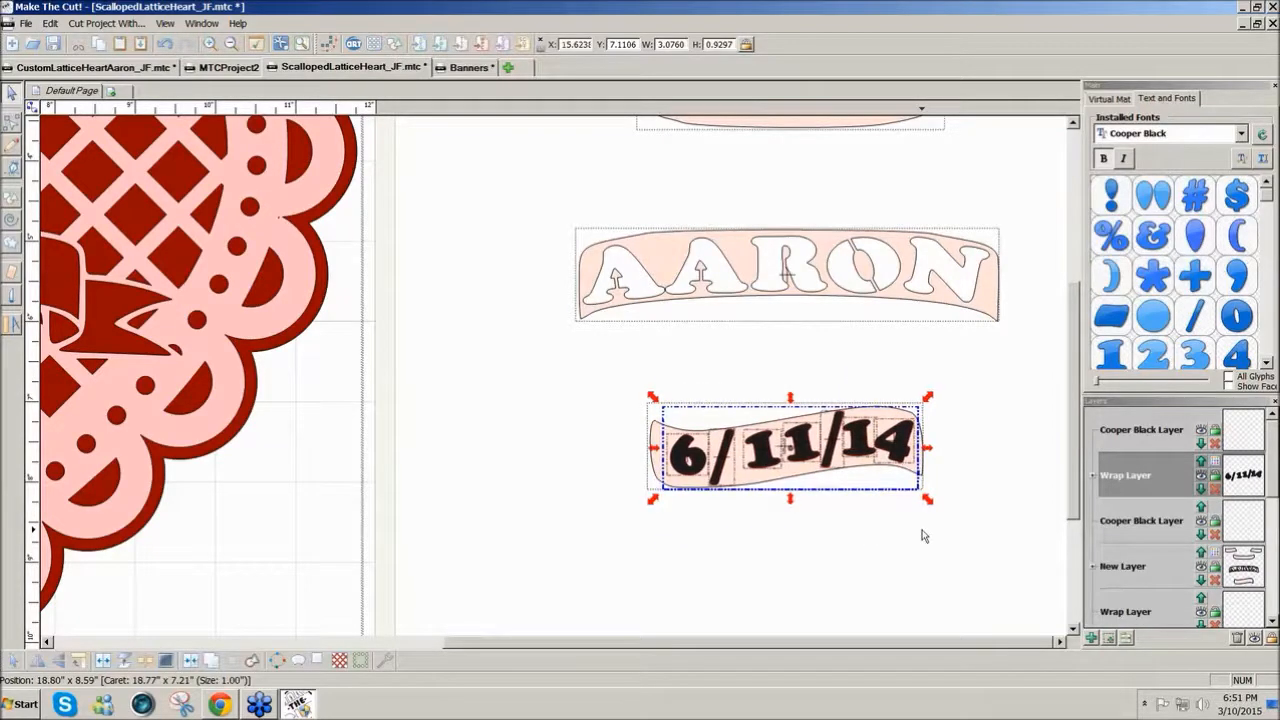
{"action": "left_click", "coordinate": [972, 487]}
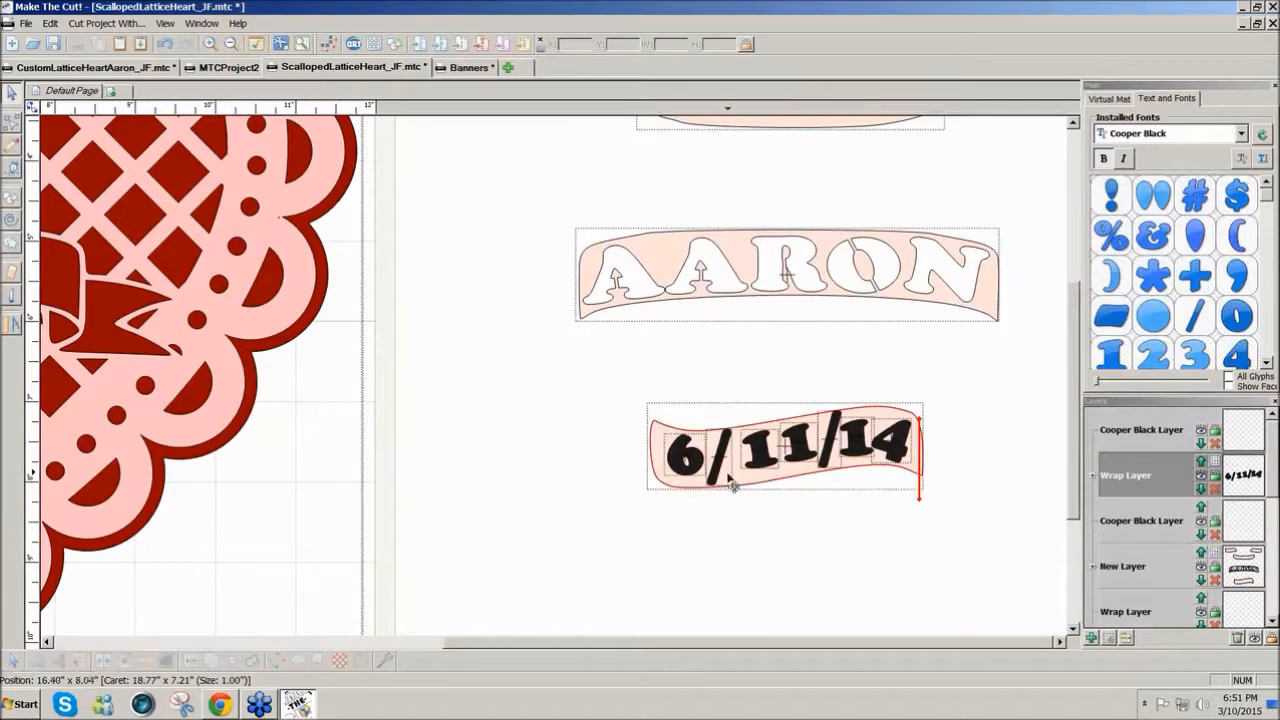
- With the peach panel layer temporarily hidden, erase 1 mm stencil bridges through the 6 and the 4 of the date
{"action": "left_click", "coordinate": [810, 478]}
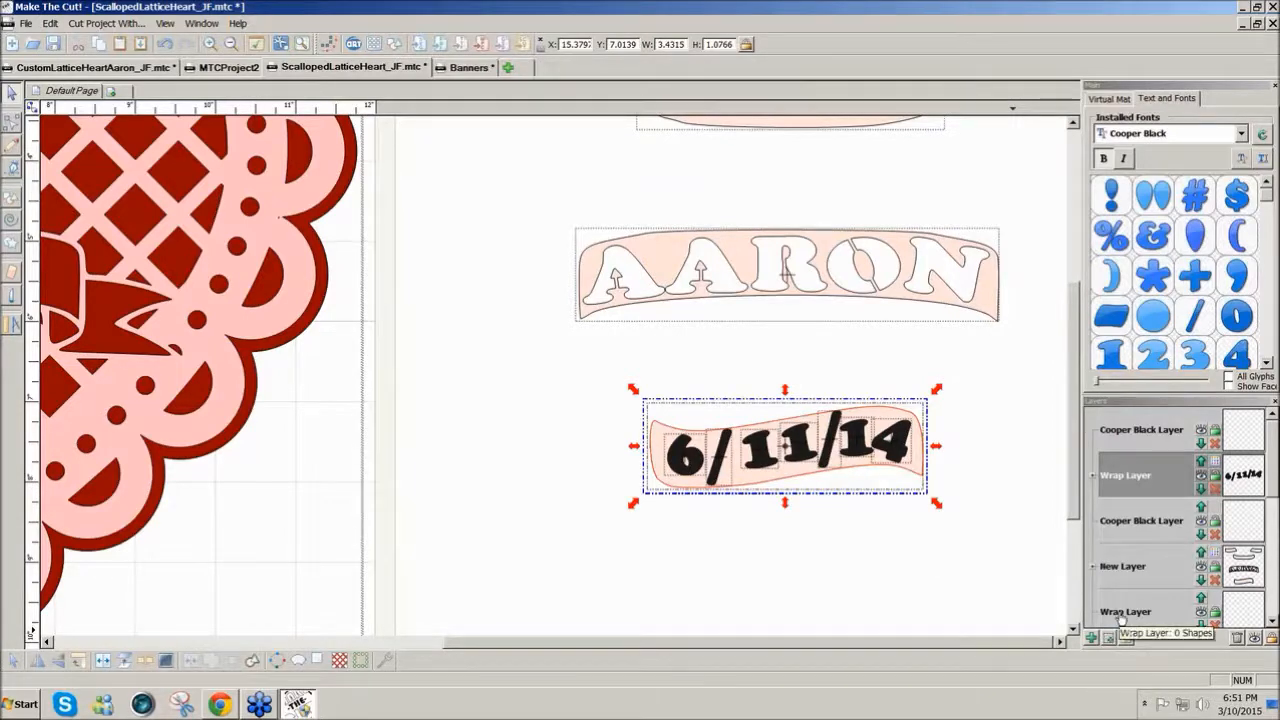
{"action": "left_click", "coordinate": [1203, 569]}
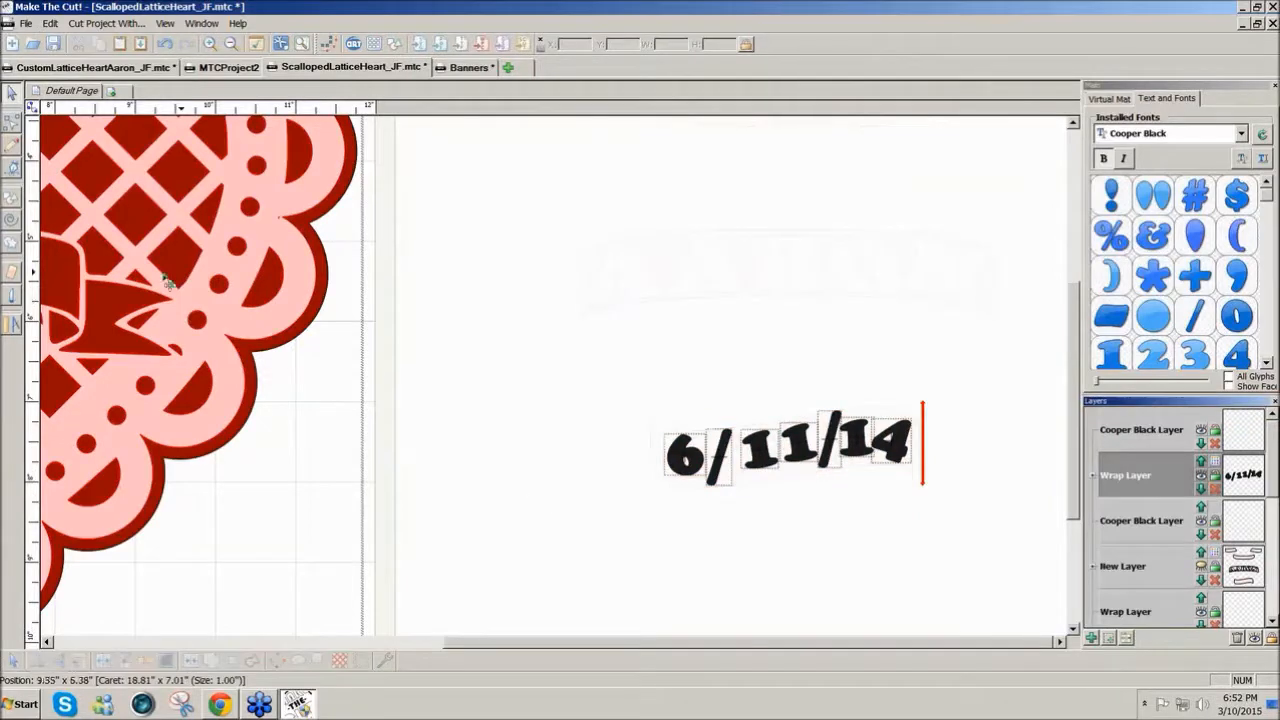
{"action": "left_click", "coordinate": [10, 277]}
{"action": "left_click_drag", "start_coordinate": [690, 515], "coordinate": [710, 548]}
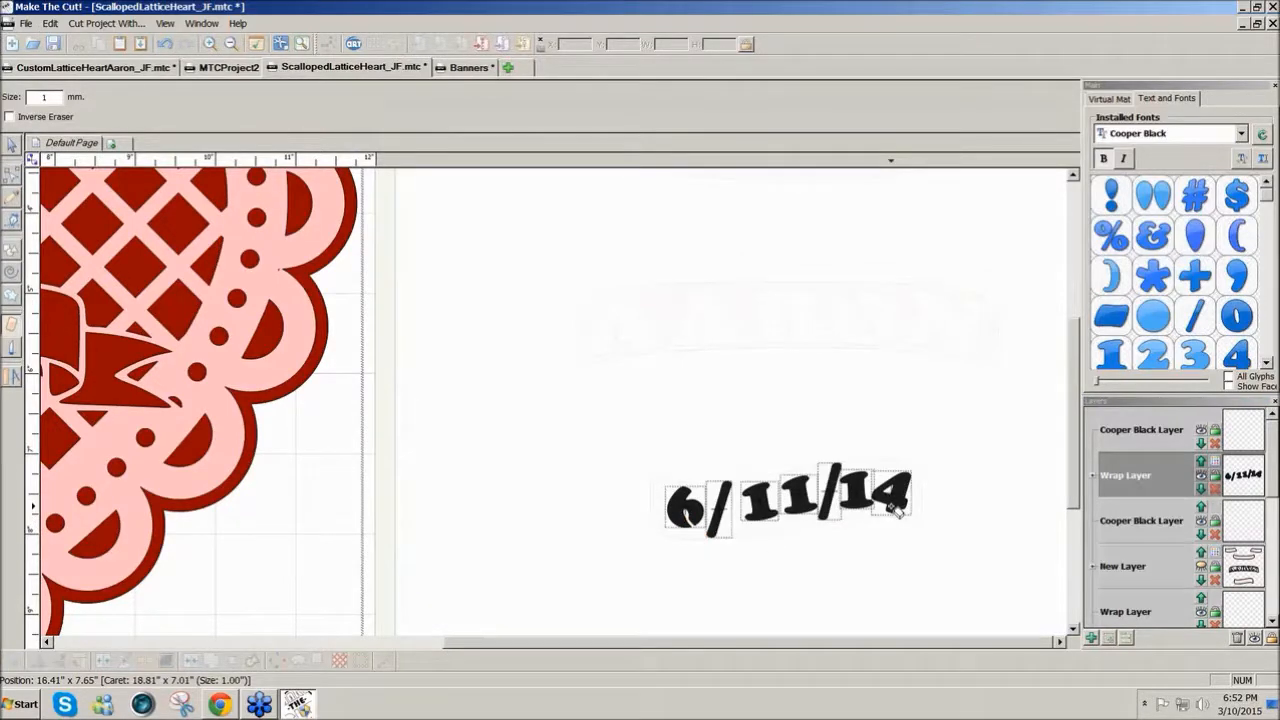
{"action": "left_click_drag", "start_coordinate": [888, 489], "coordinate": [894, 518]}
{"action": "left_click", "coordinate": [1201, 566]}
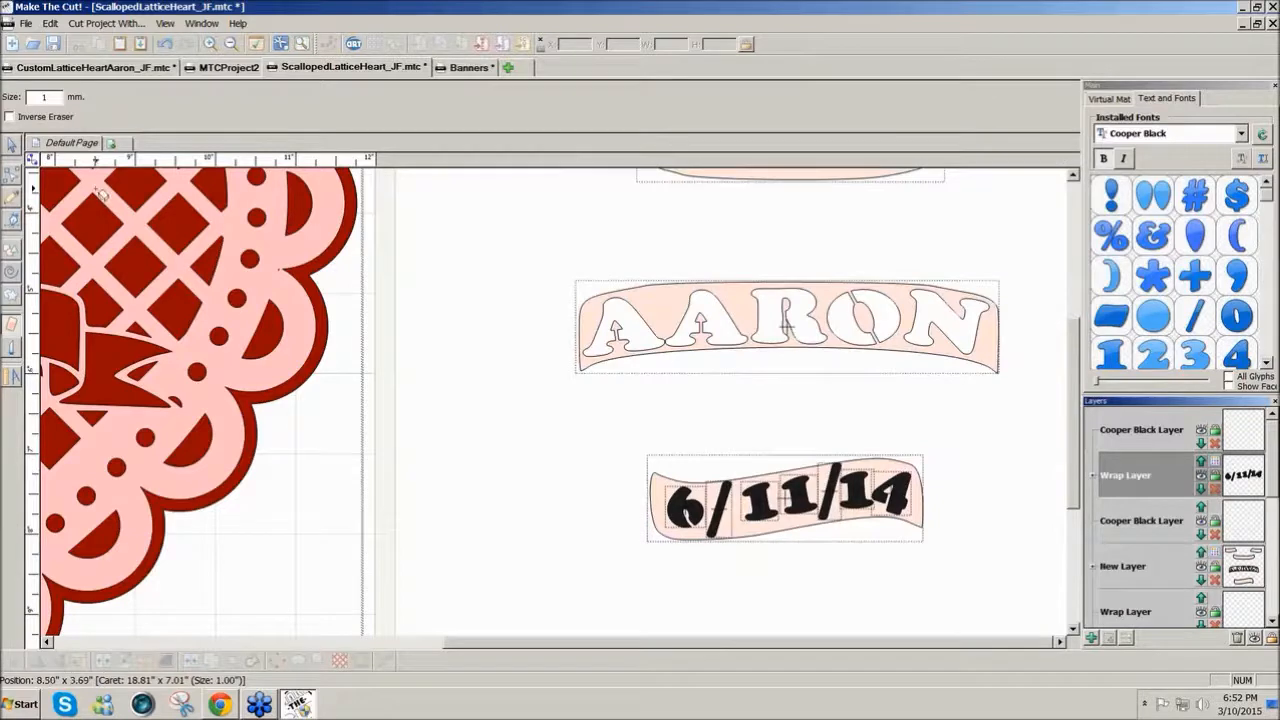
- Join the date's characters with the wavy panel so they form cutouts, and colour the joined shape pale peach
{"action": "left_click", "coordinate": [11, 148]}
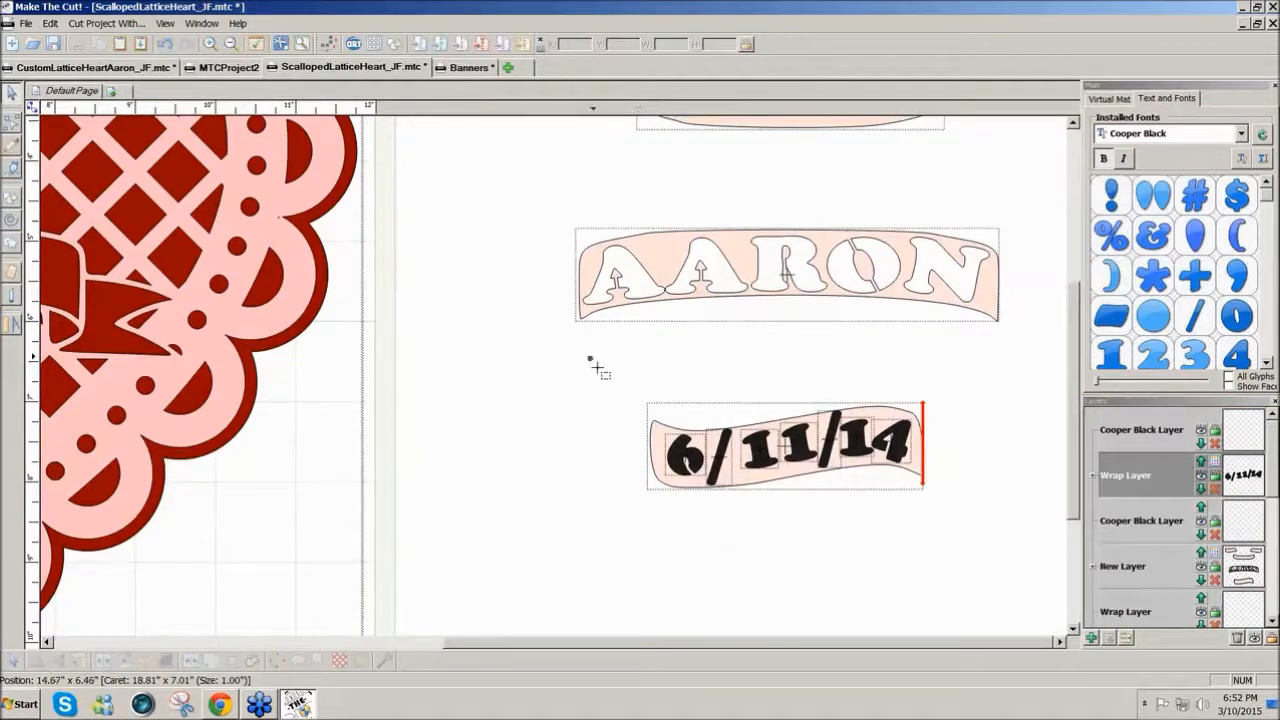
{"action": "left_click_drag", "start_coordinate": [594, 363], "coordinate": [960, 508]}
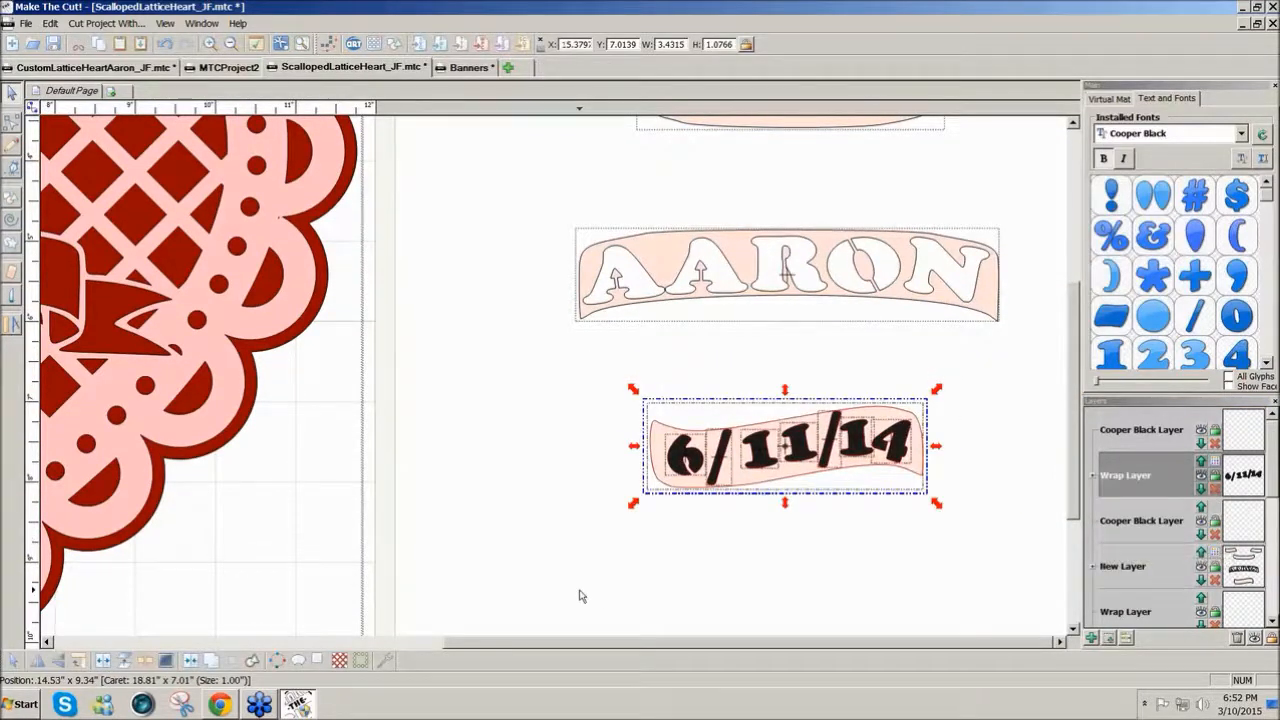
{"action": "left_click", "coordinate": [193, 662]}
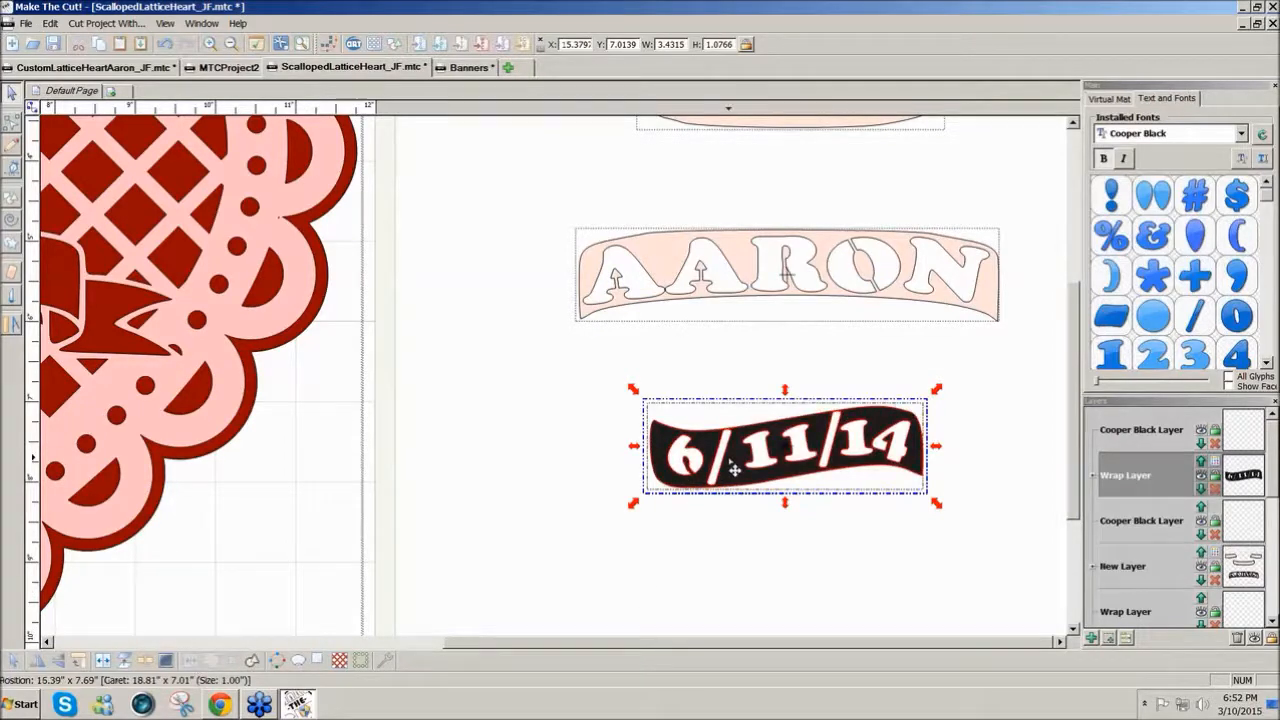
{"action": "left_click", "coordinate": [1215, 467]}
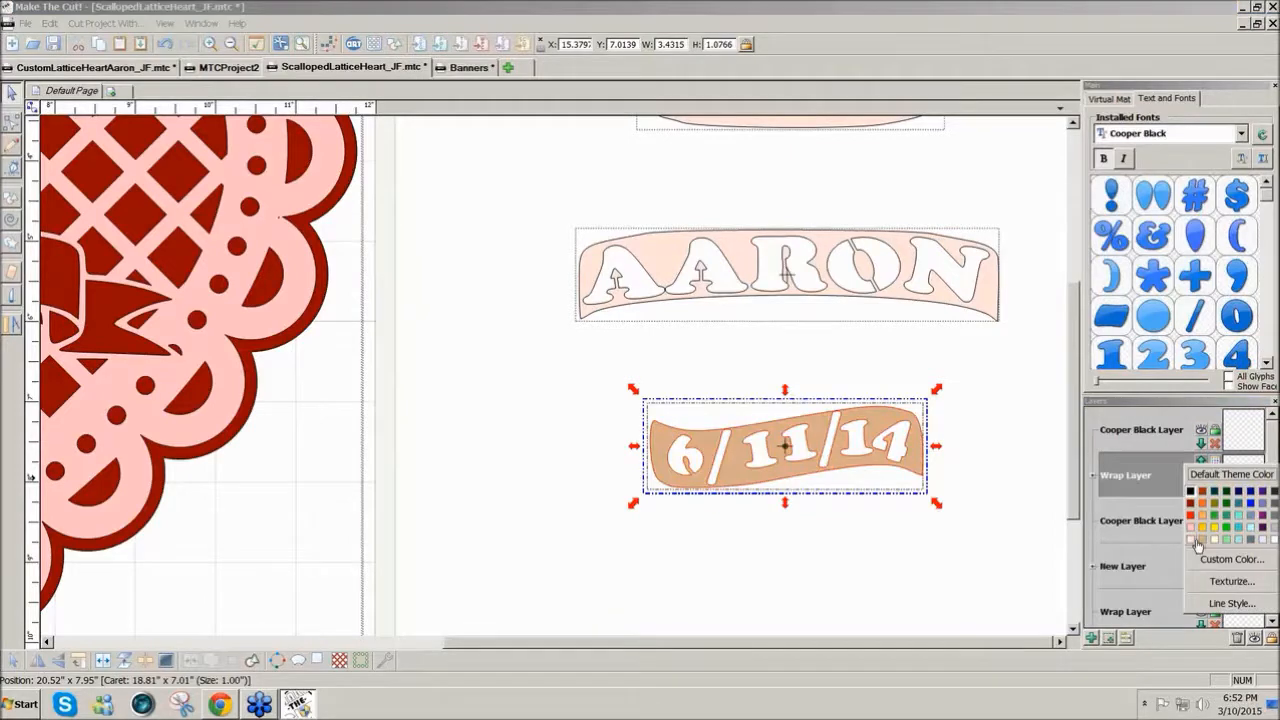
{"action": "left_click", "coordinate": [1189, 541]}
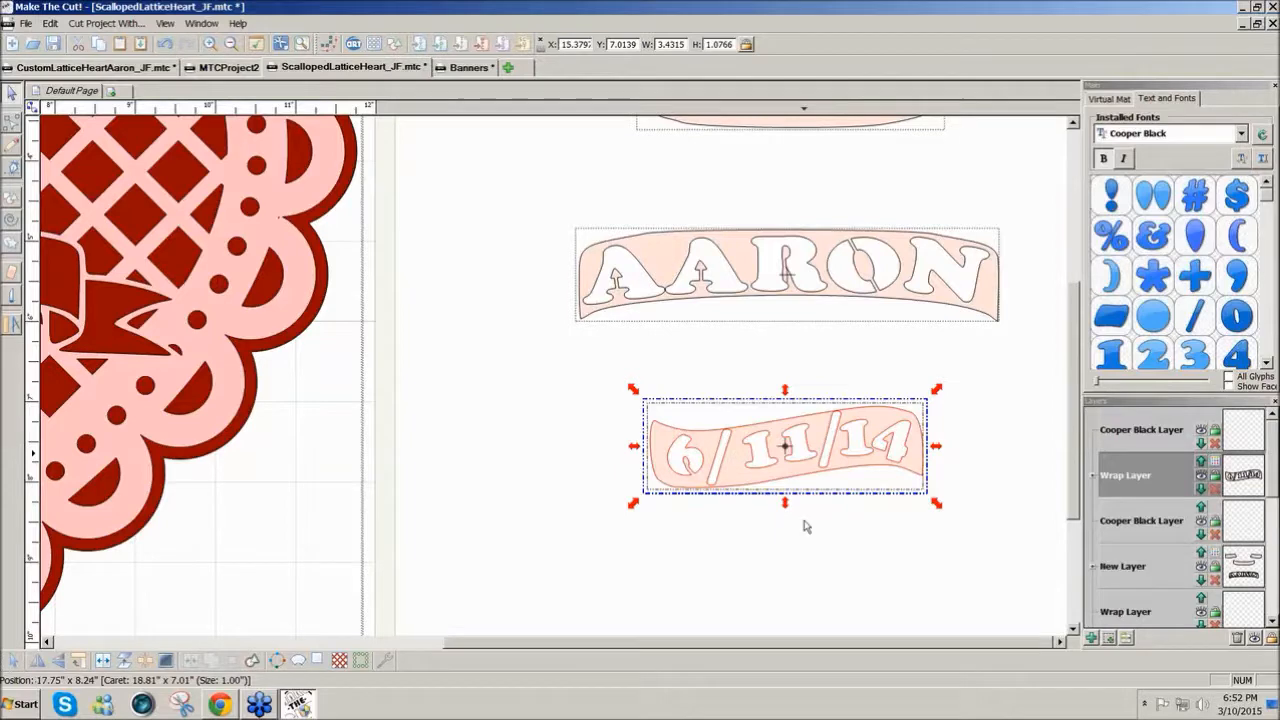
- Move the date panel onto the heart's lower wavy banner, at about X 3.97 in, Y 7.07 in
{"action": "left_click_drag", "start_coordinate": [700, 646], "coordinate": [561, 645]}
{"action": "left_click_drag", "start_coordinate": [1018, 484], "coordinate": [104, 492]}
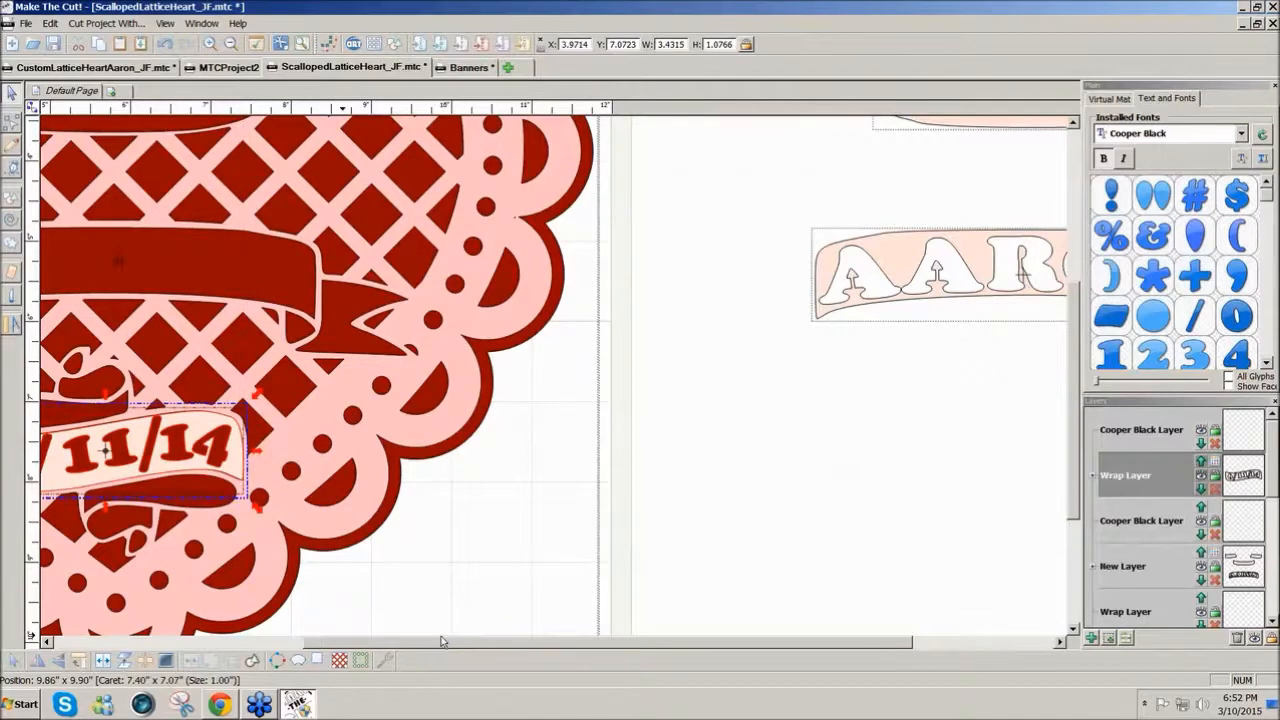
{"action": "left_click_drag", "start_coordinate": [446, 641], "coordinate": [360, 652]}
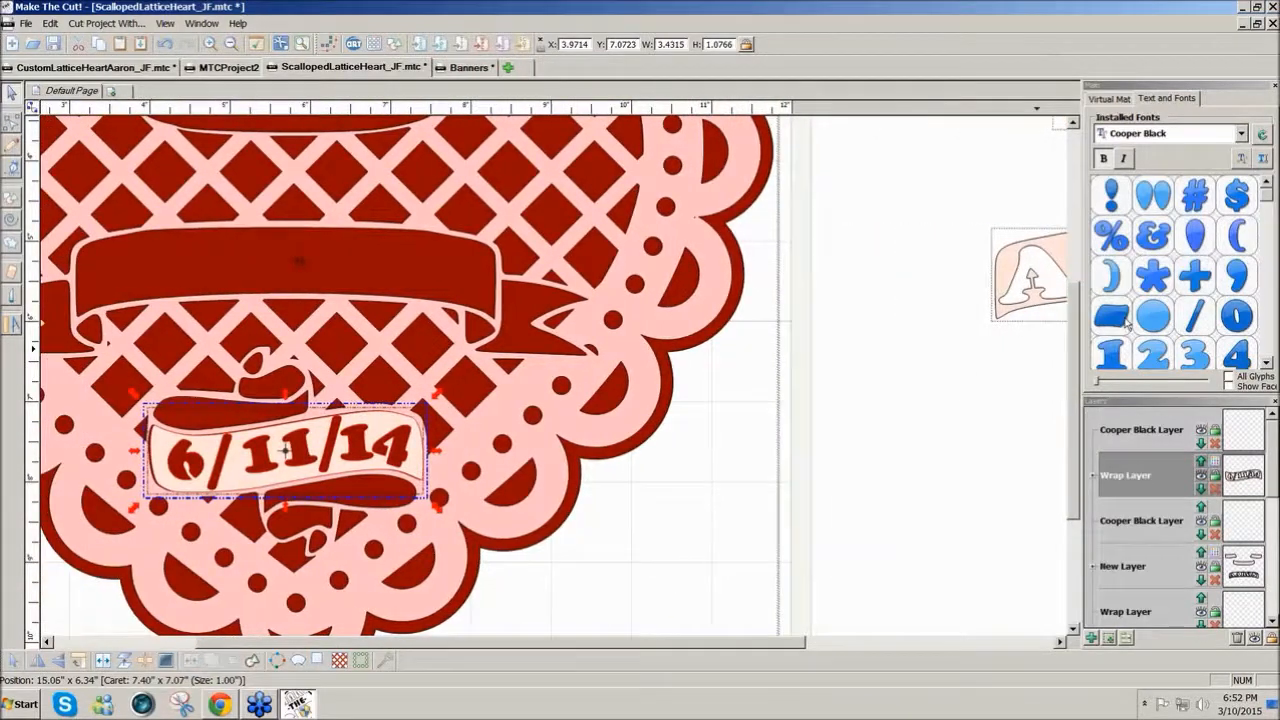
- Move the name panel onto the heart's wide middle banner, at about X 3.09 in, Y 4.82 in
{"action": "left_click_drag", "start_coordinate": [1073, 369], "coordinate": [1112, 258]}
{"action": "left_click", "coordinate": [1117, 101]}
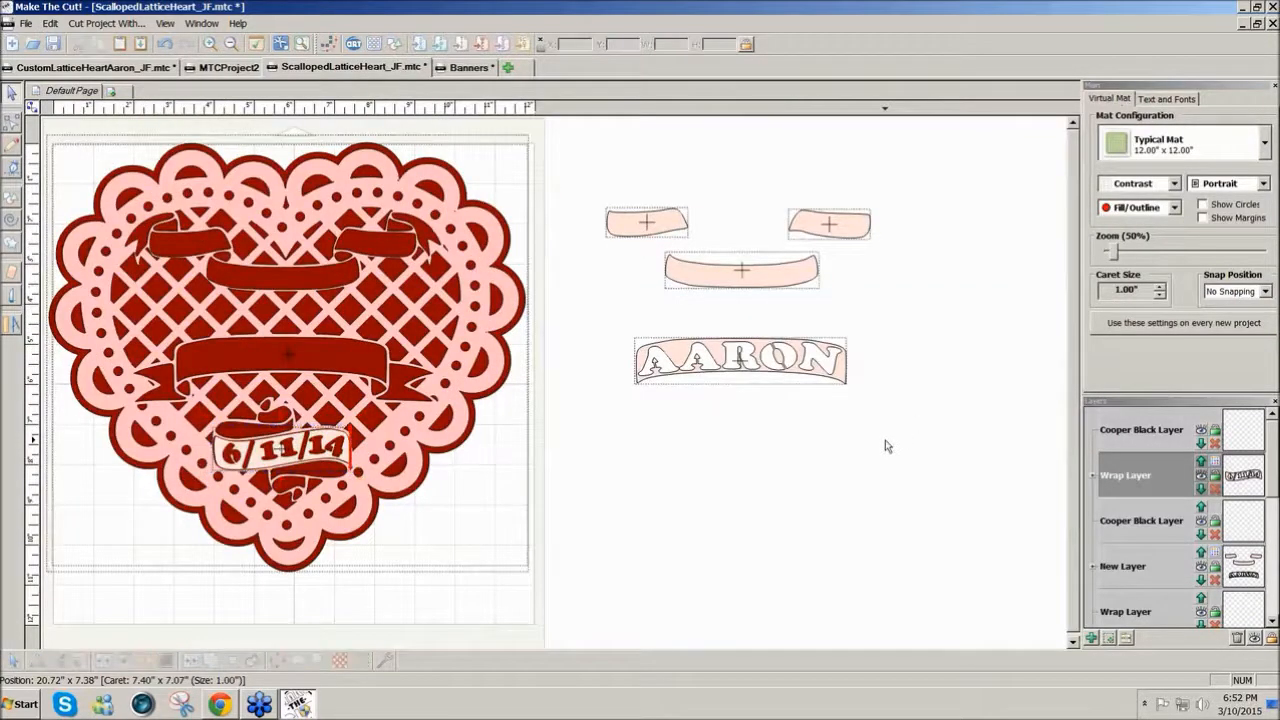
{"action": "left_click_drag", "start_coordinate": [820, 370], "coordinate": [366, 370]}
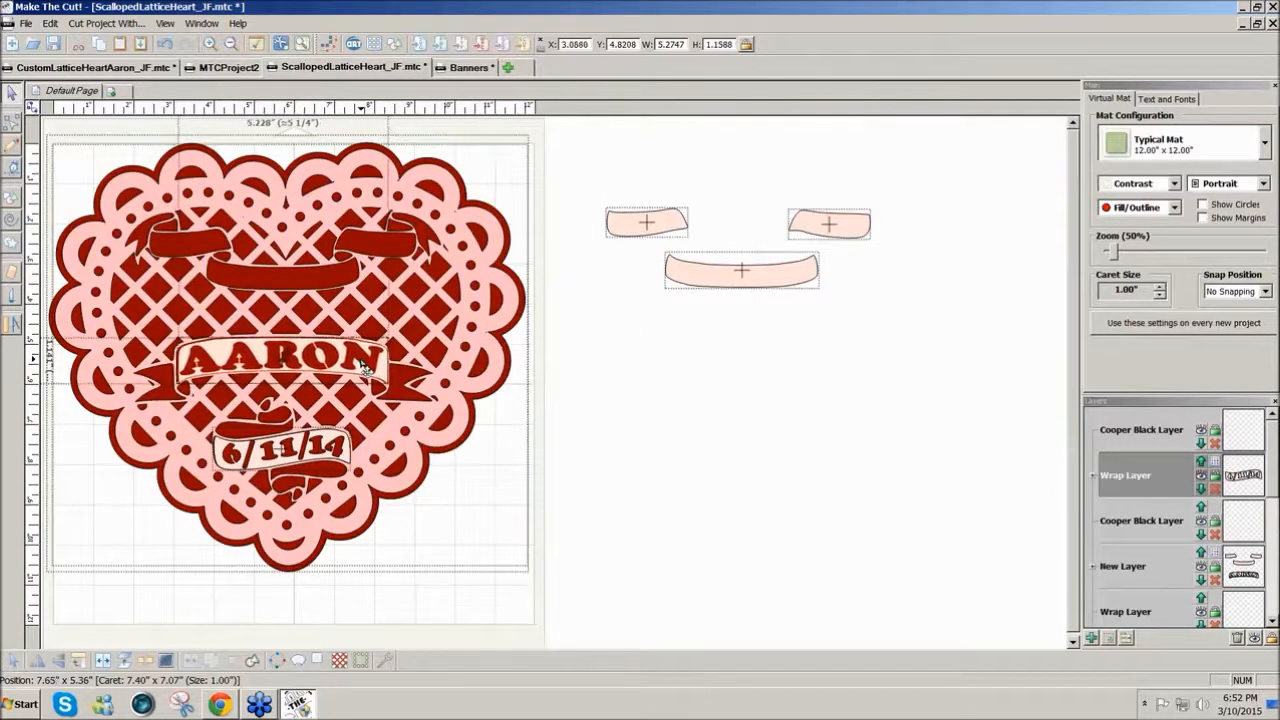
{"action": "left_click", "coordinate": [686, 423]}
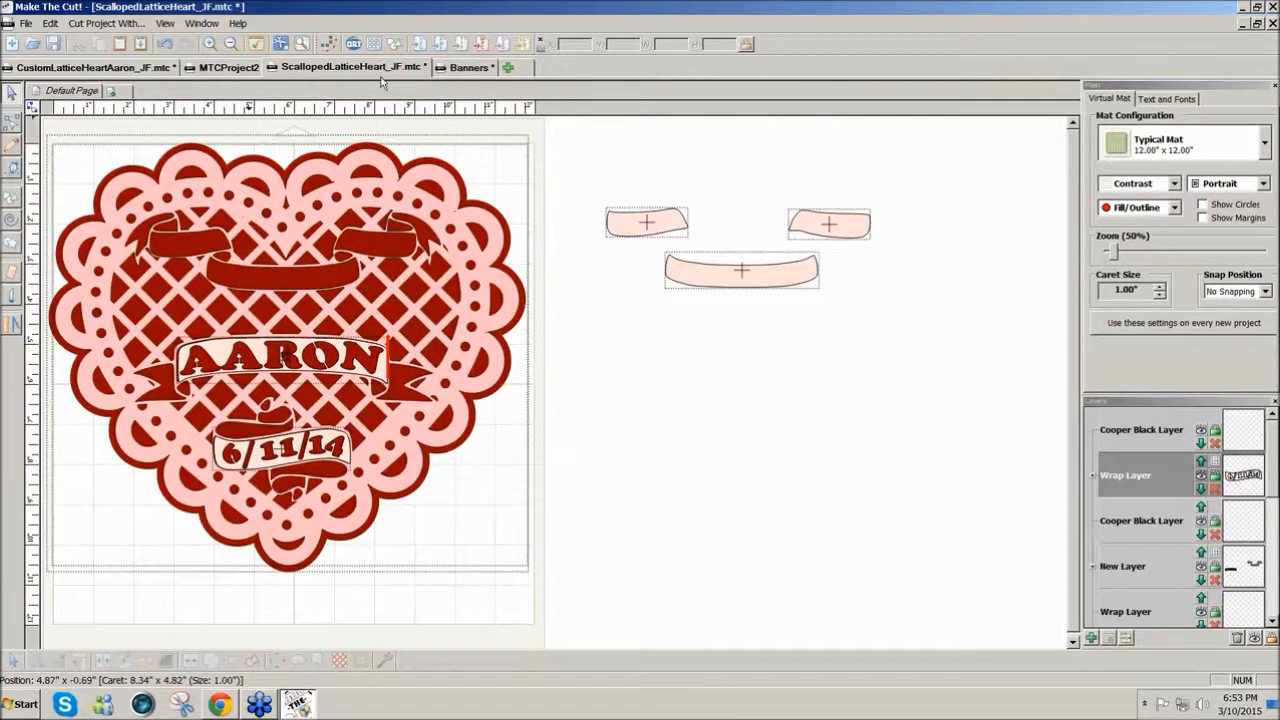
- In the finished custom lattice heart project, preview the five blank panels over the heart with the lettered layer hidden, and restore both
{"action": "left_click", "coordinate": [148, 69]}
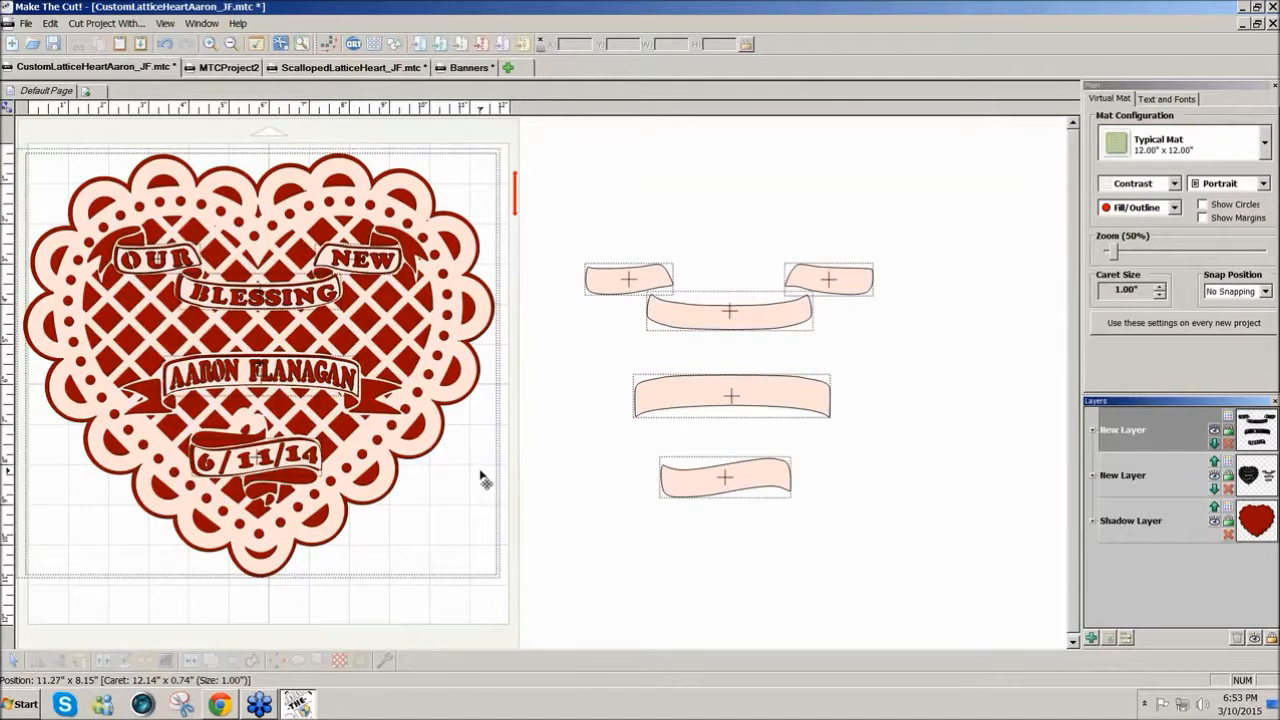
{"action": "left_click_drag", "start_coordinate": [562, 212], "coordinate": [916, 537]}
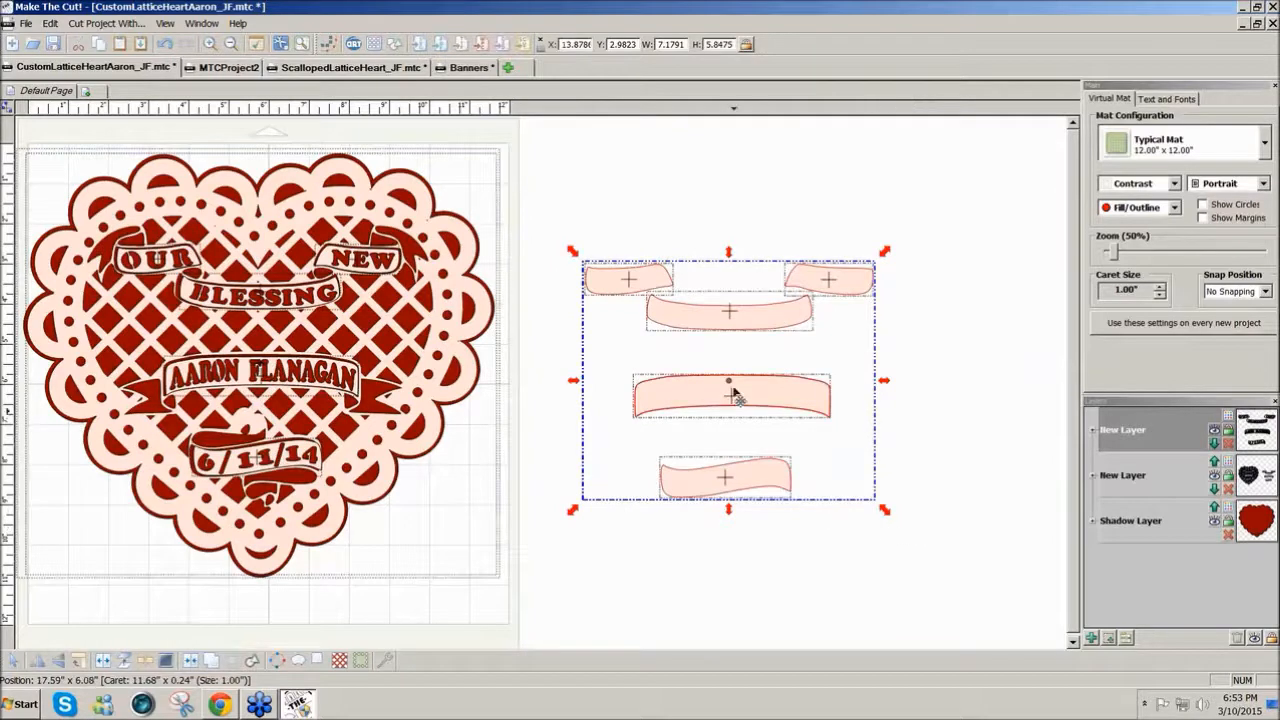
{"action": "left_click", "coordinate": [1215, 438]}
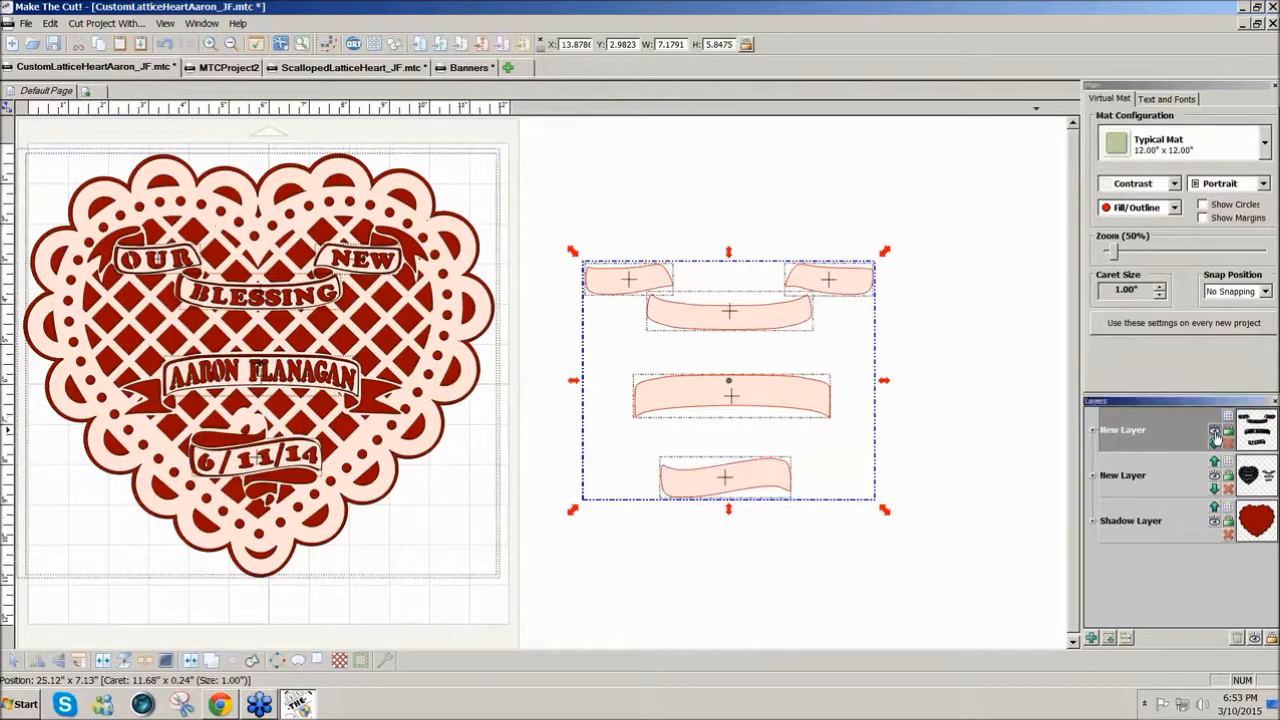
{"action": "left_click_drag", "start_coordinate": [790, 396], "coordinate": [316, 369]}
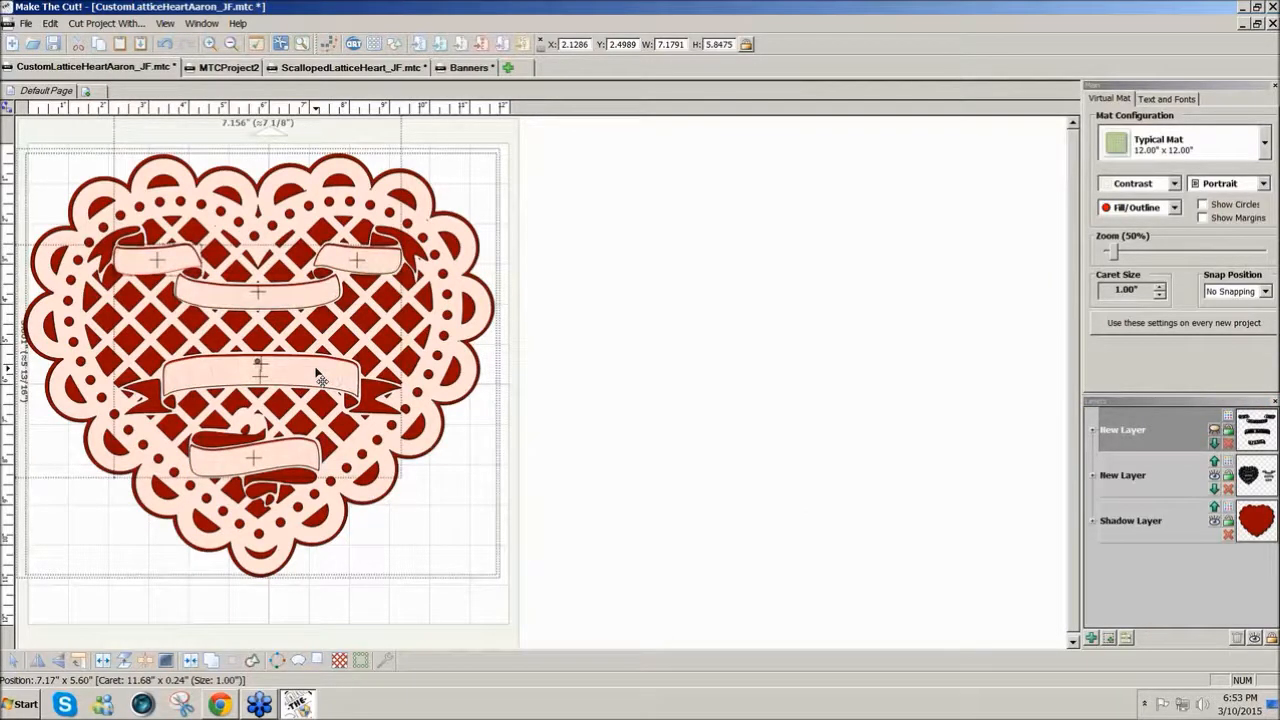
{"action": "left_click_drag", "start_coordinate": [320, 377], "coordinate": [773, 383]}
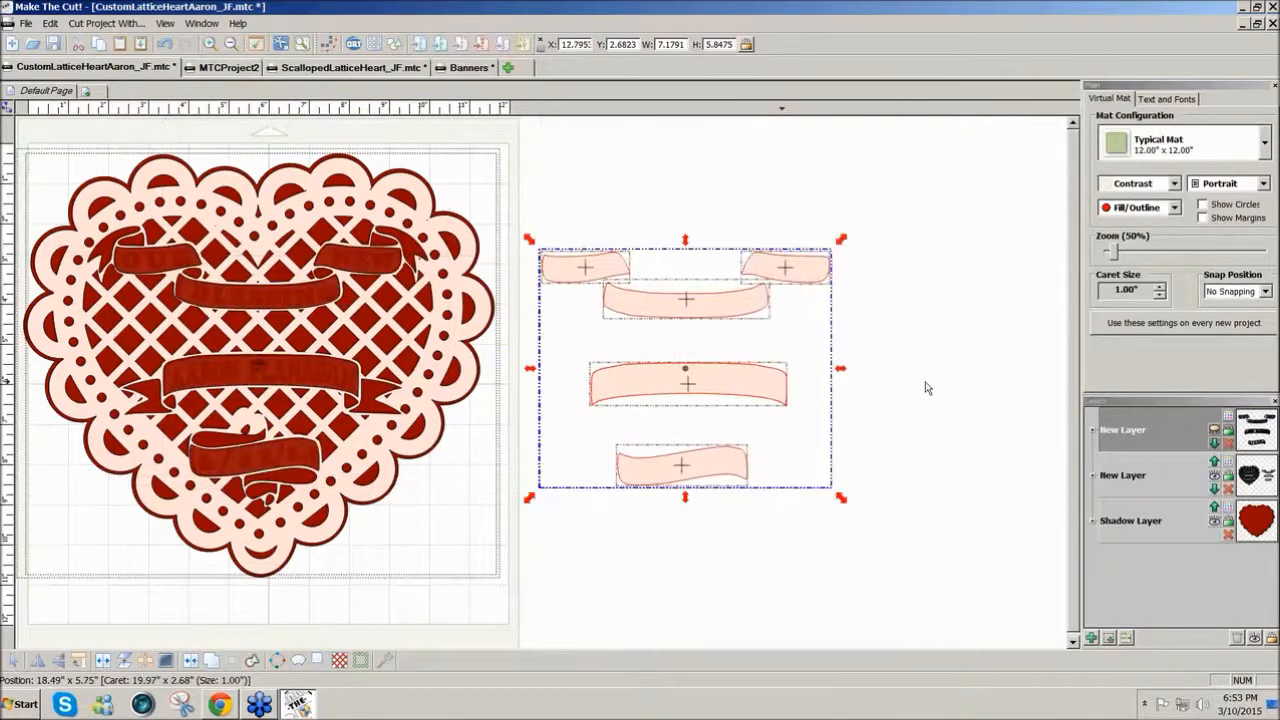
{"action": "left_click", "coordinate": [1214, 432]}
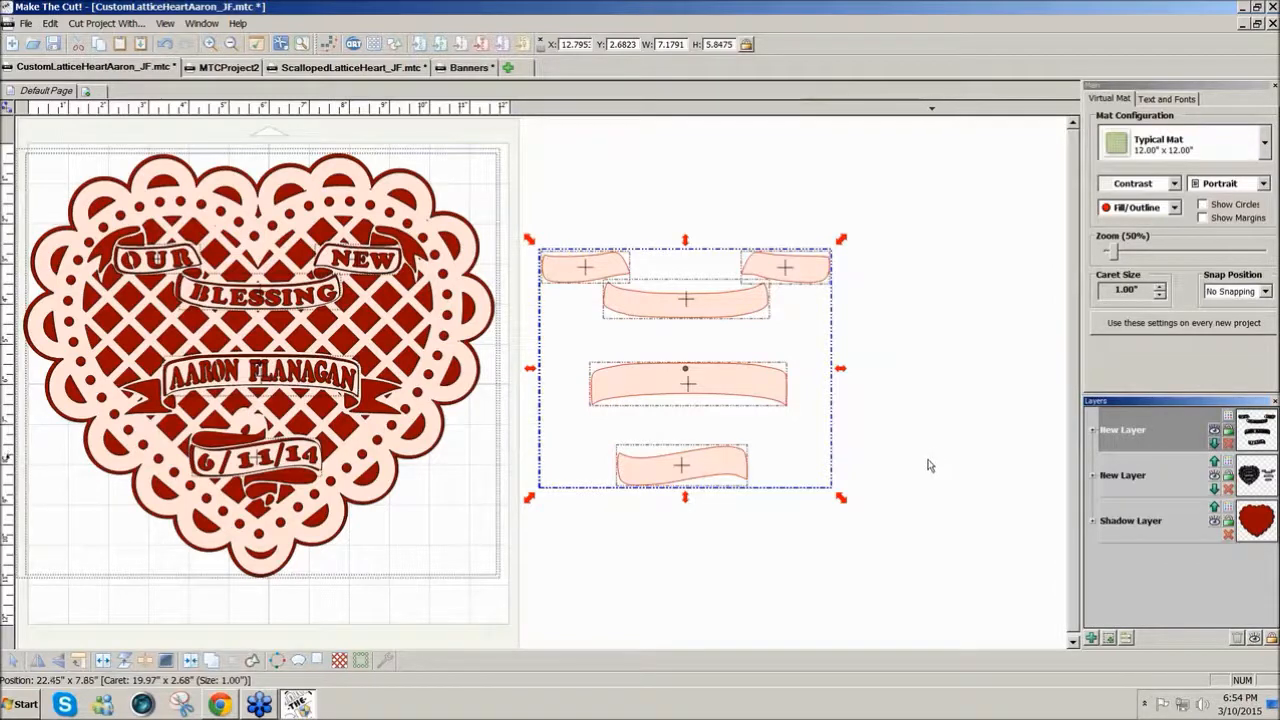
{"action": "left_click", "coordinate": [25, 24]}
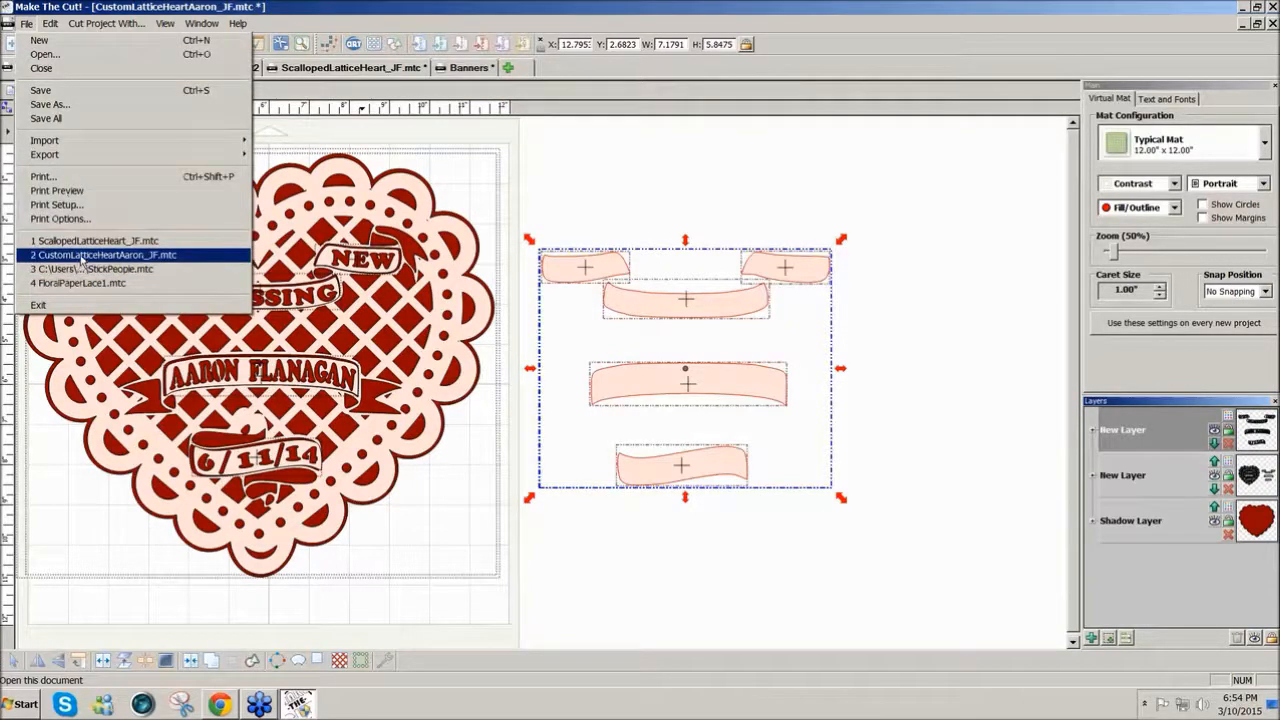
{"action": "left_click", "coordinate": [974, 371]}
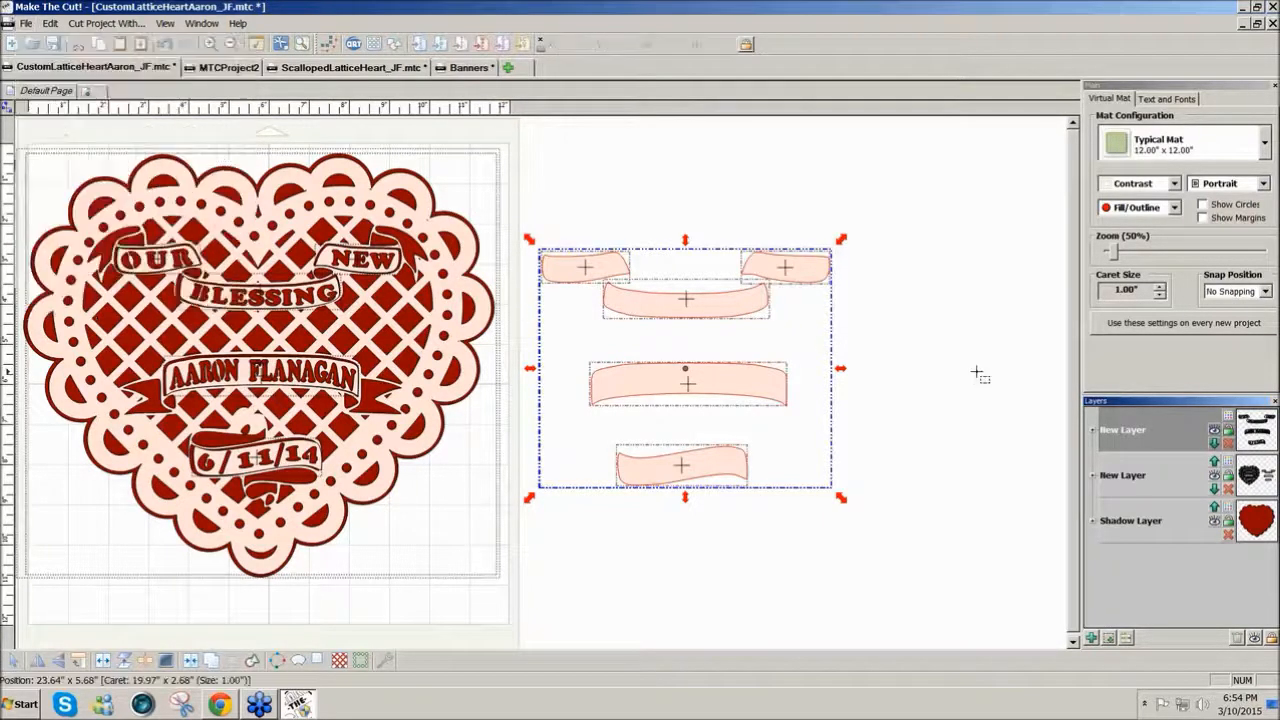
- Minimize the design program and open the Overlays folder on the desktop
{"action": "left_click", "coordinate": [1242, 8]}
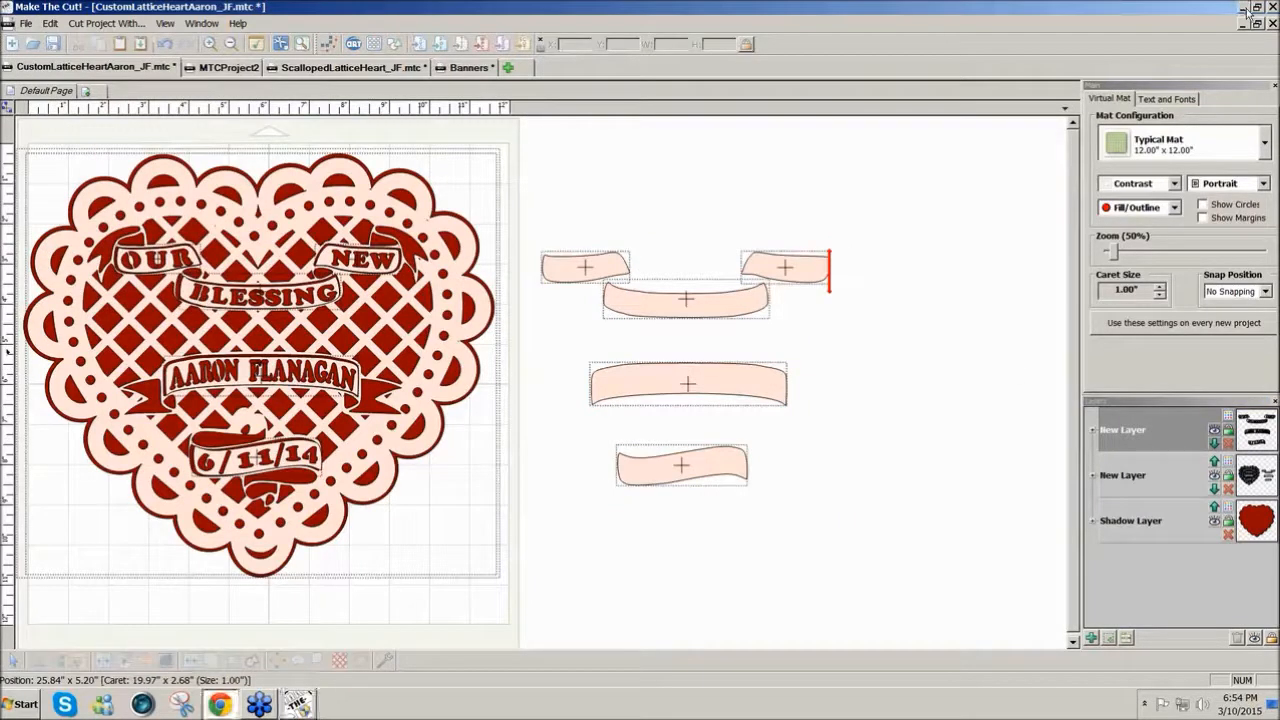
{"action": "left_click", "coordinate": [1226, 6]}
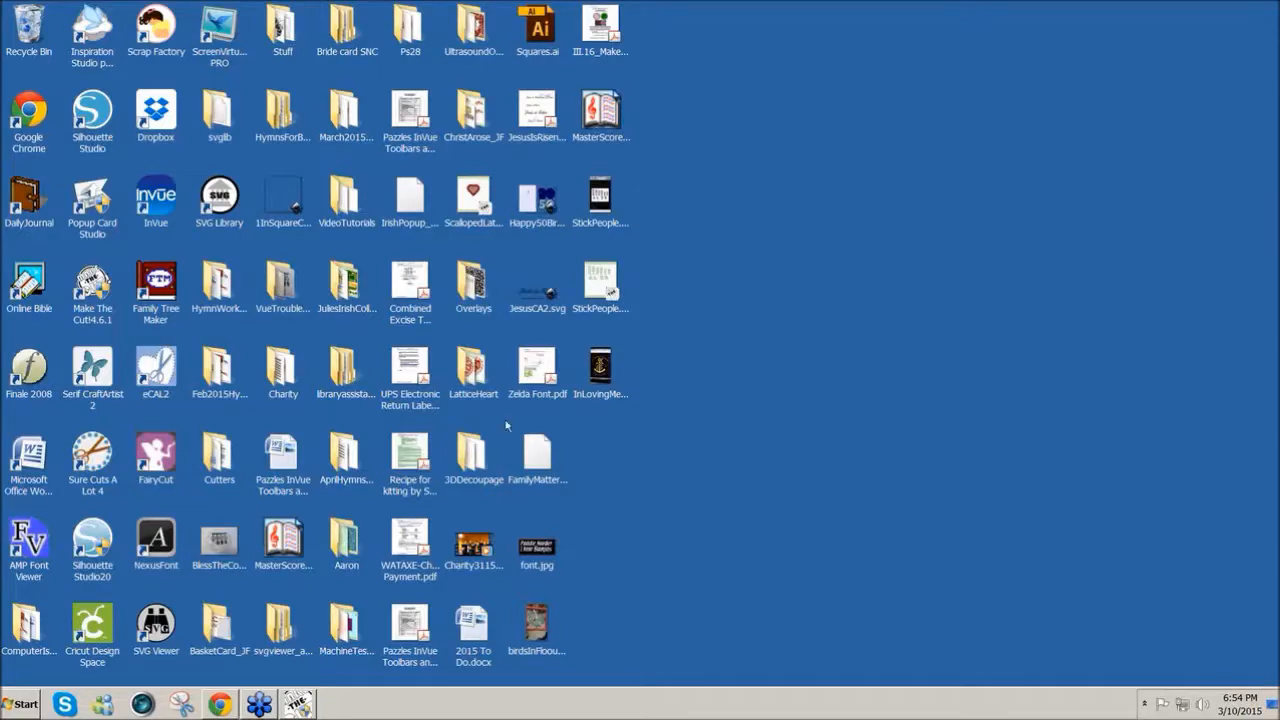
{"action": "left_click", "coordinate": [481, 295]}
{"action": "double_click", "coordinate": [481, 296]}
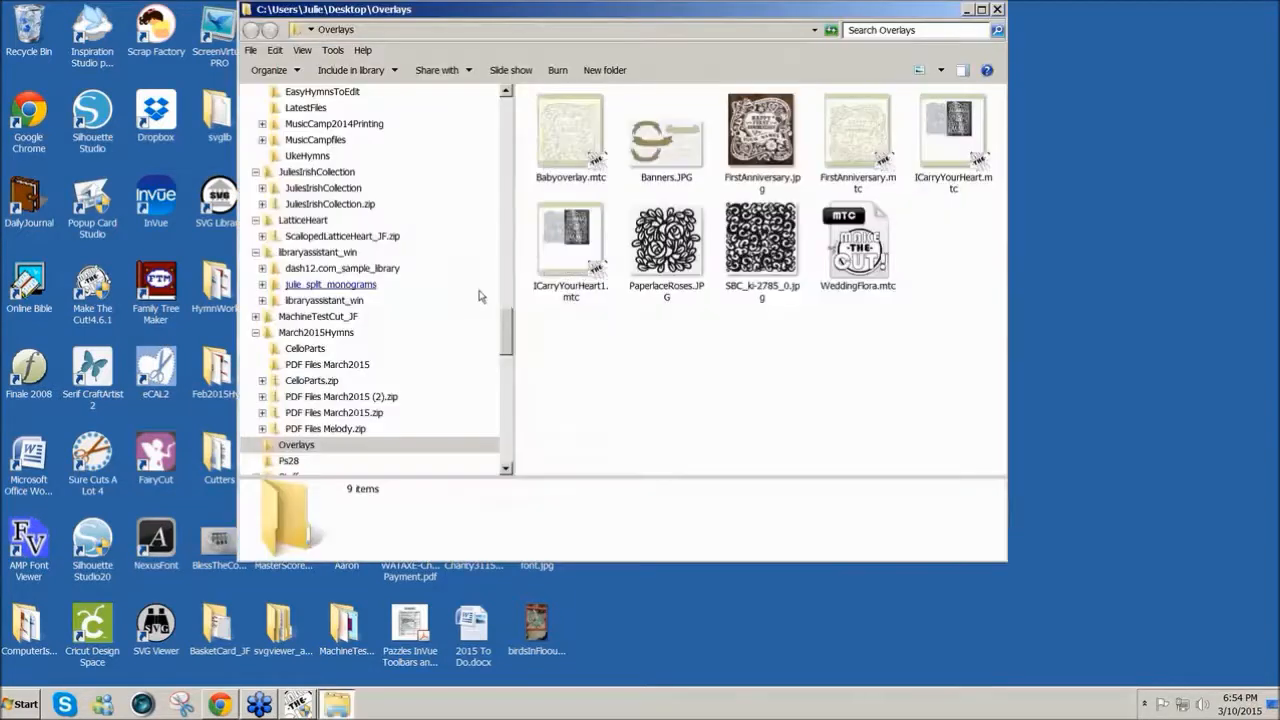
- View the swirl pattern image SBC_ki-2785_0.jpg and close it
{"action": "double_click", "coordinate": [764, 269]}
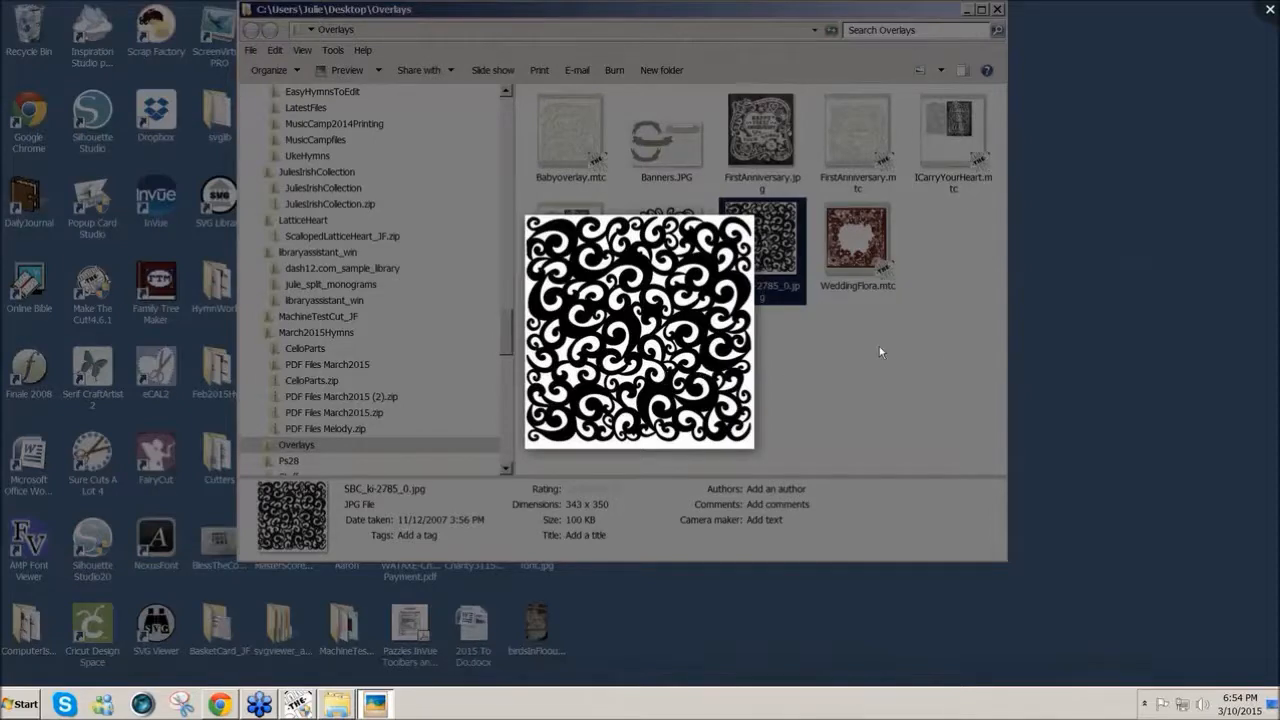
{"action": "left_click", "coordinate": [1054, 346]}
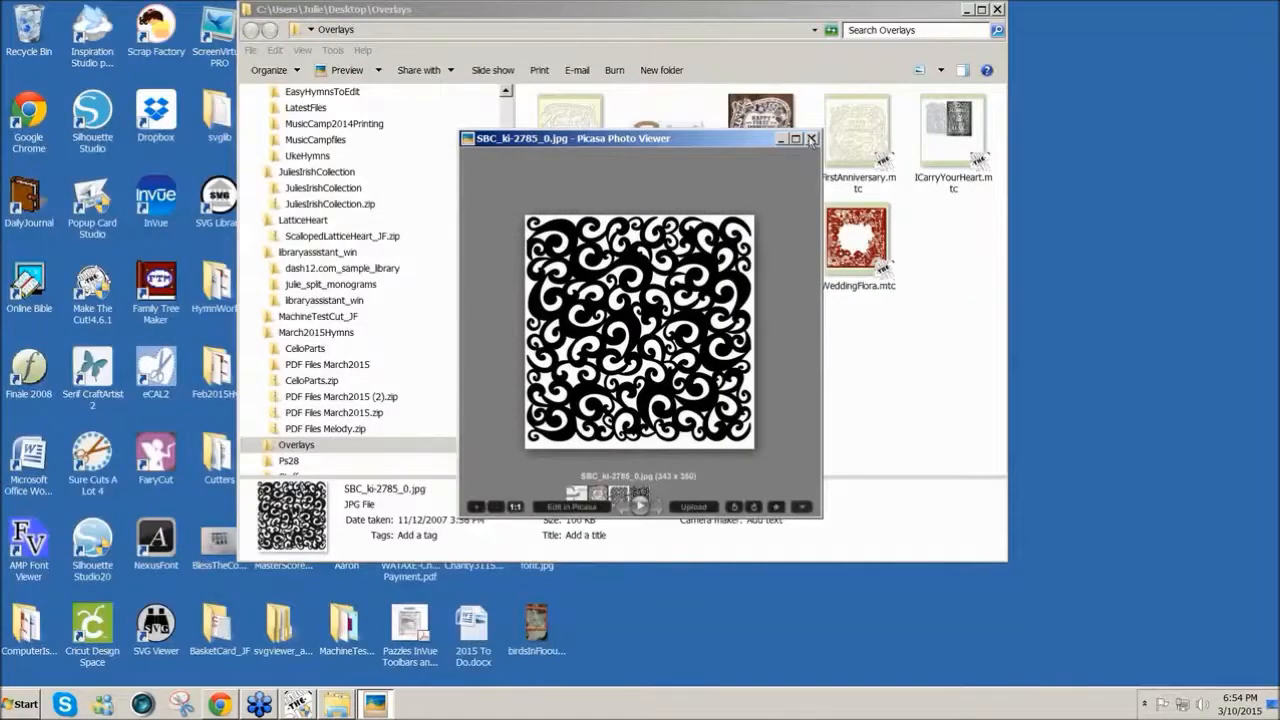
{"action": "left_click", "coordinate": [812, 139]}
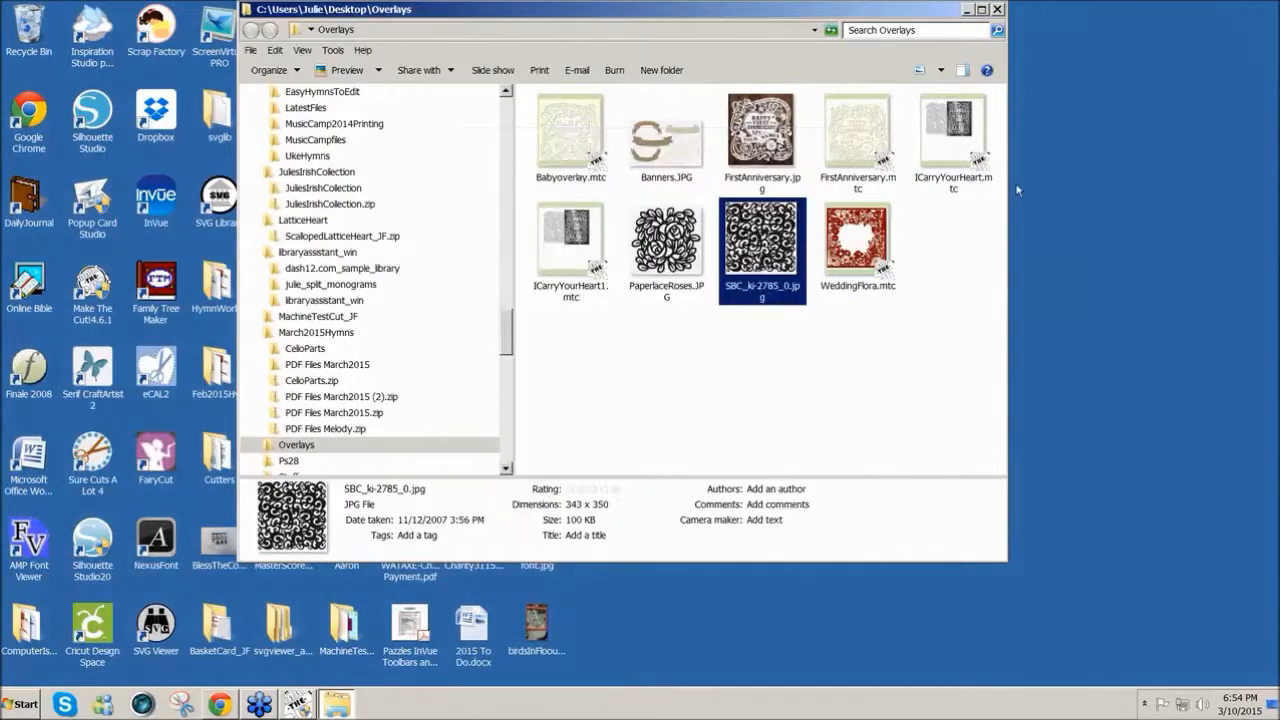
- Open the ICarryYourHeart1.mtc project to view its design and project notes, close both, and return to the Overlays folder
{"action": "left_click", "coordinate": [572, 232]}
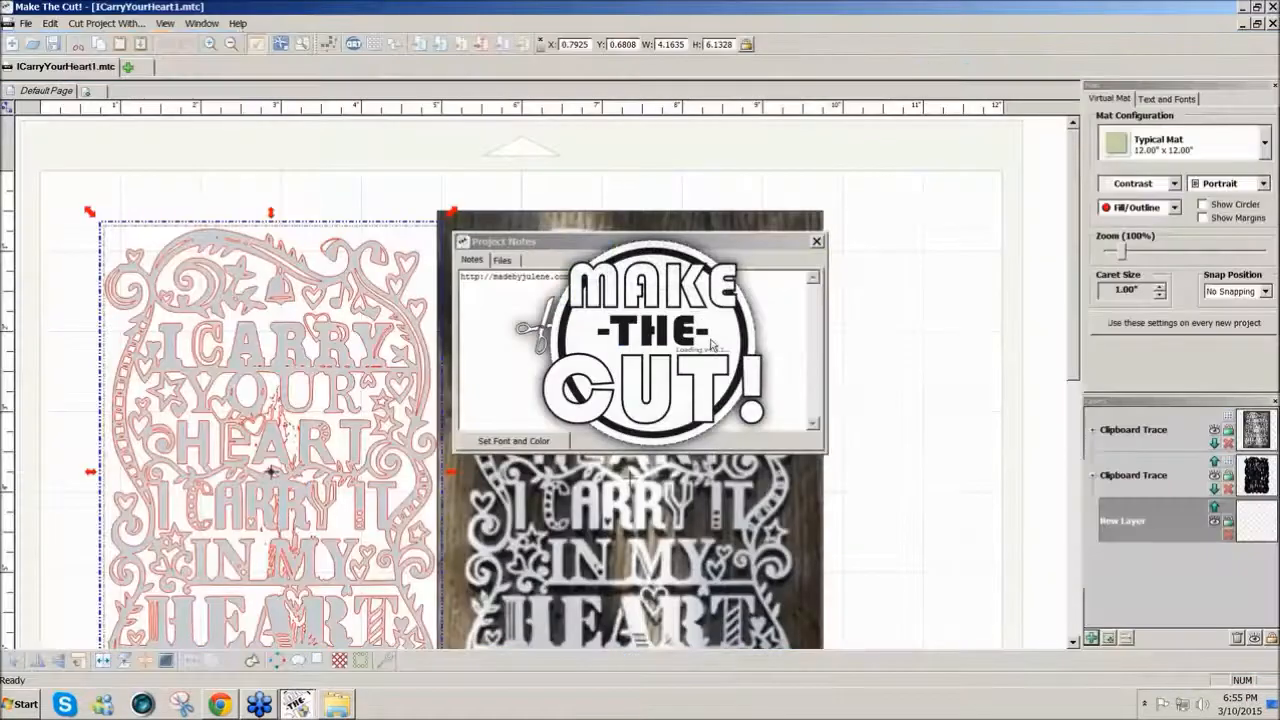
{"action": "left_click_drag", "start_coordinate": [775, 246], "coordinate": [801, 247]}
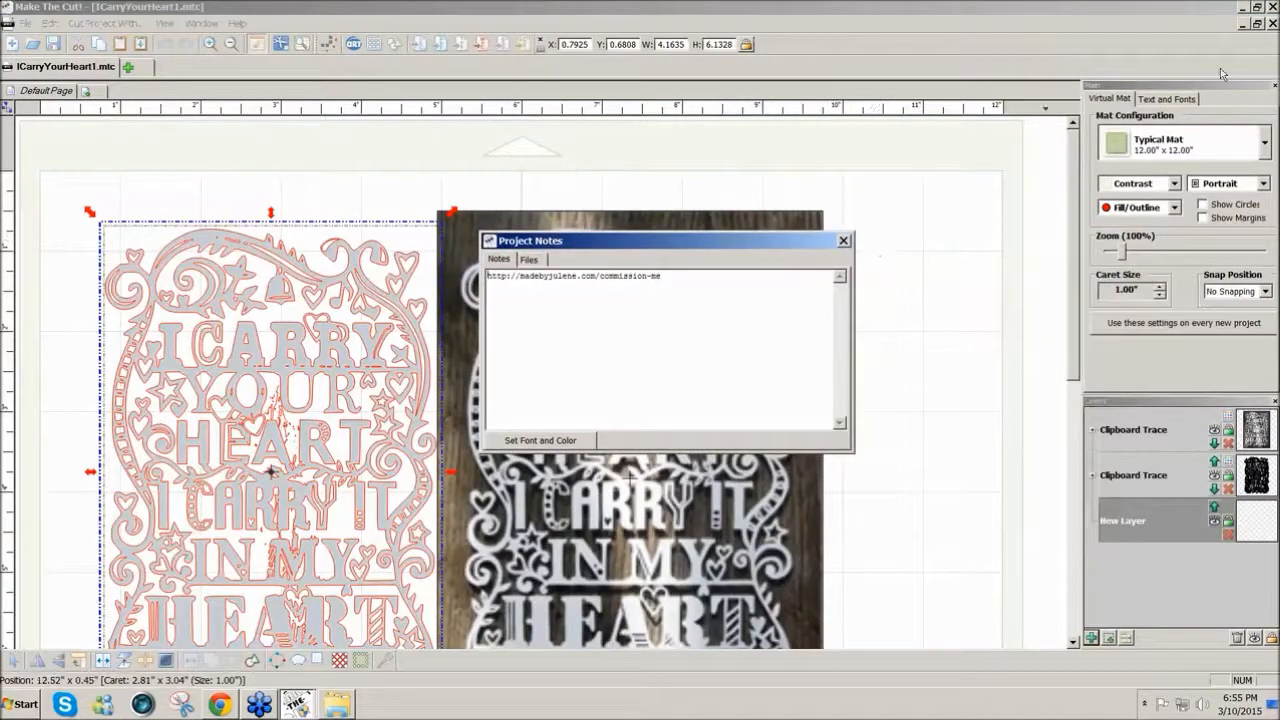
{"action": "left_click", "coordinate": [1271, 23]}
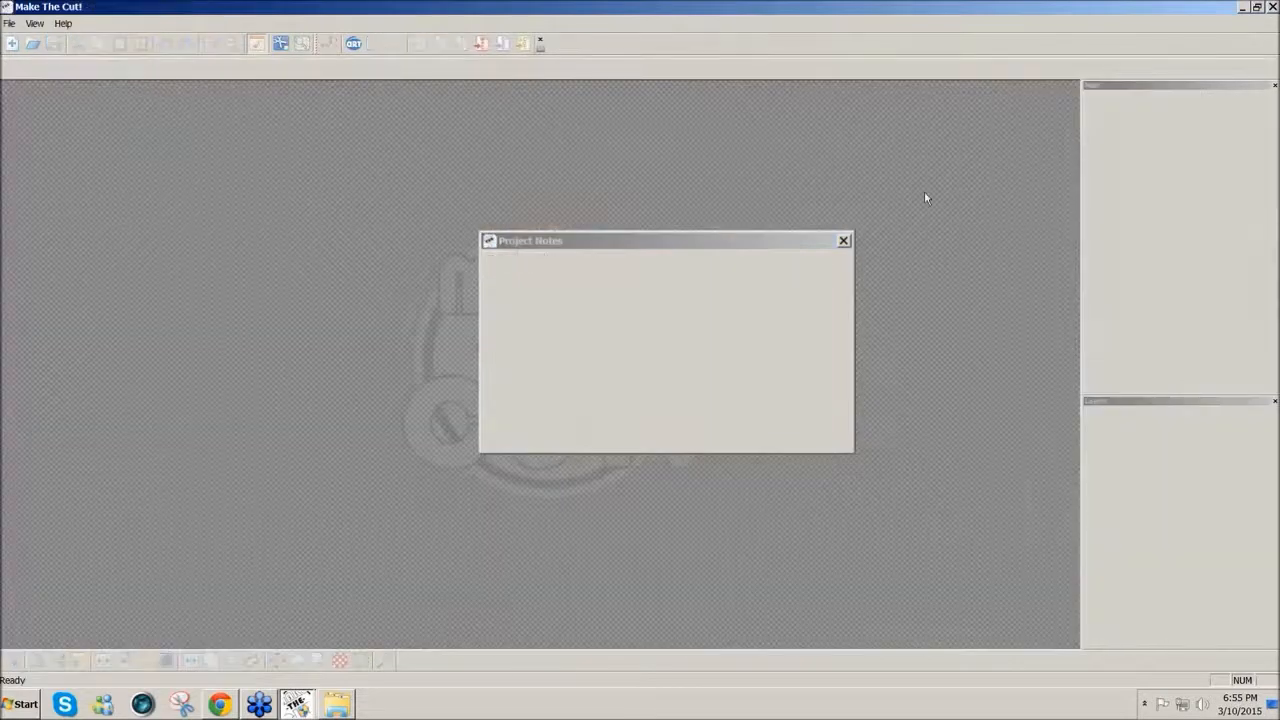
{"action": "left_click", "coordinate": [843, 241]}
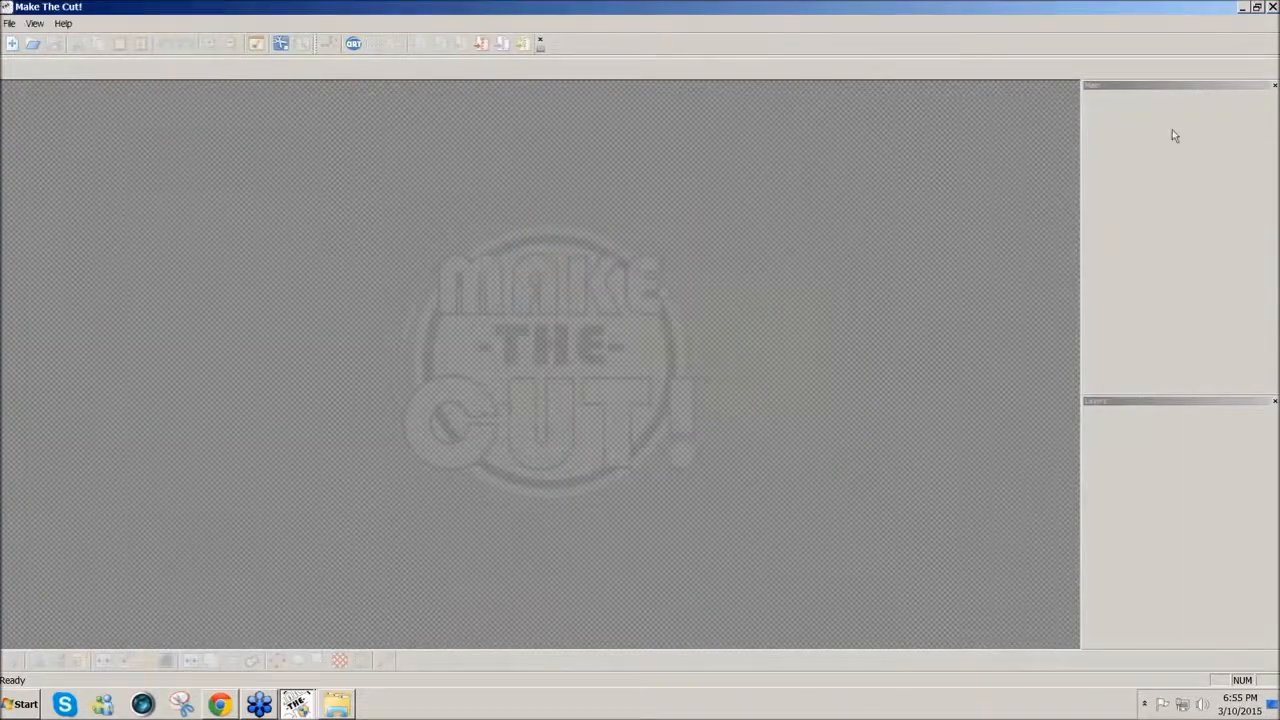
{"action": "left_click", "coordinate": [1241, 9]}
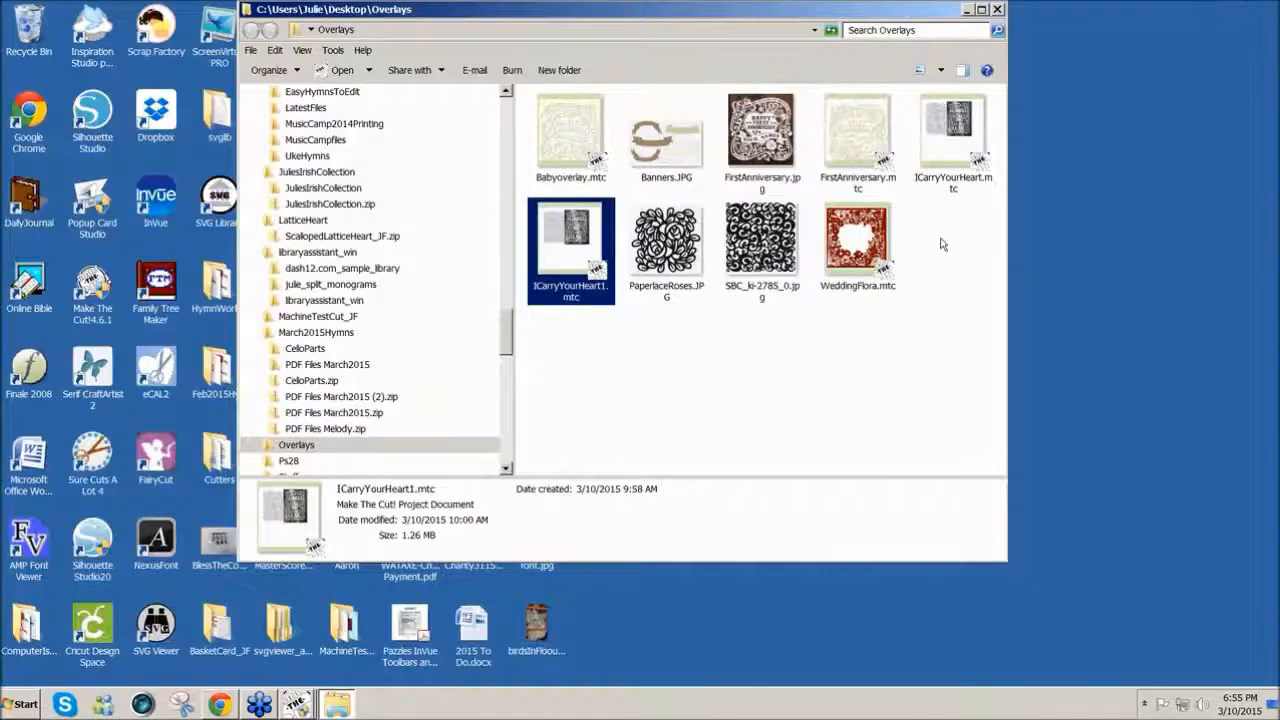
- View the paper-lace example image FirstAnniversary.jpg and close it
{"action": "left_click", "coordinate": [758, 150]}
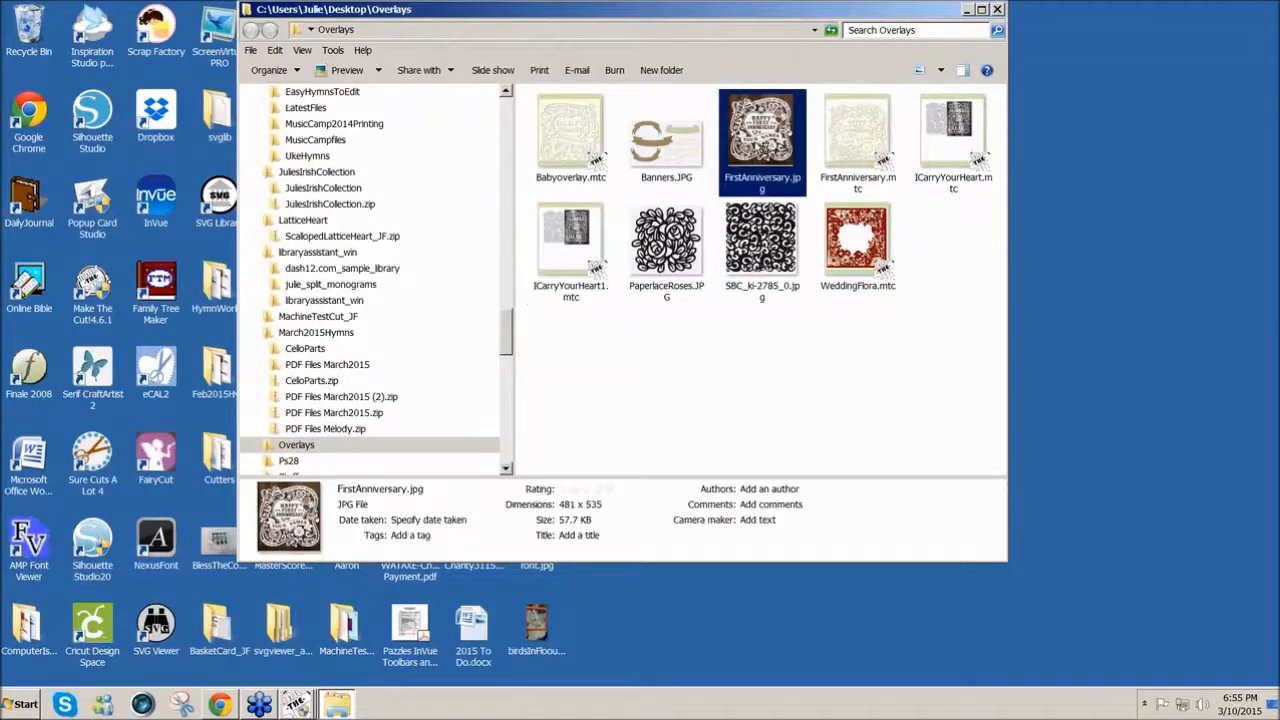
{"action": "double_click", "coordinate": [755, 146]}
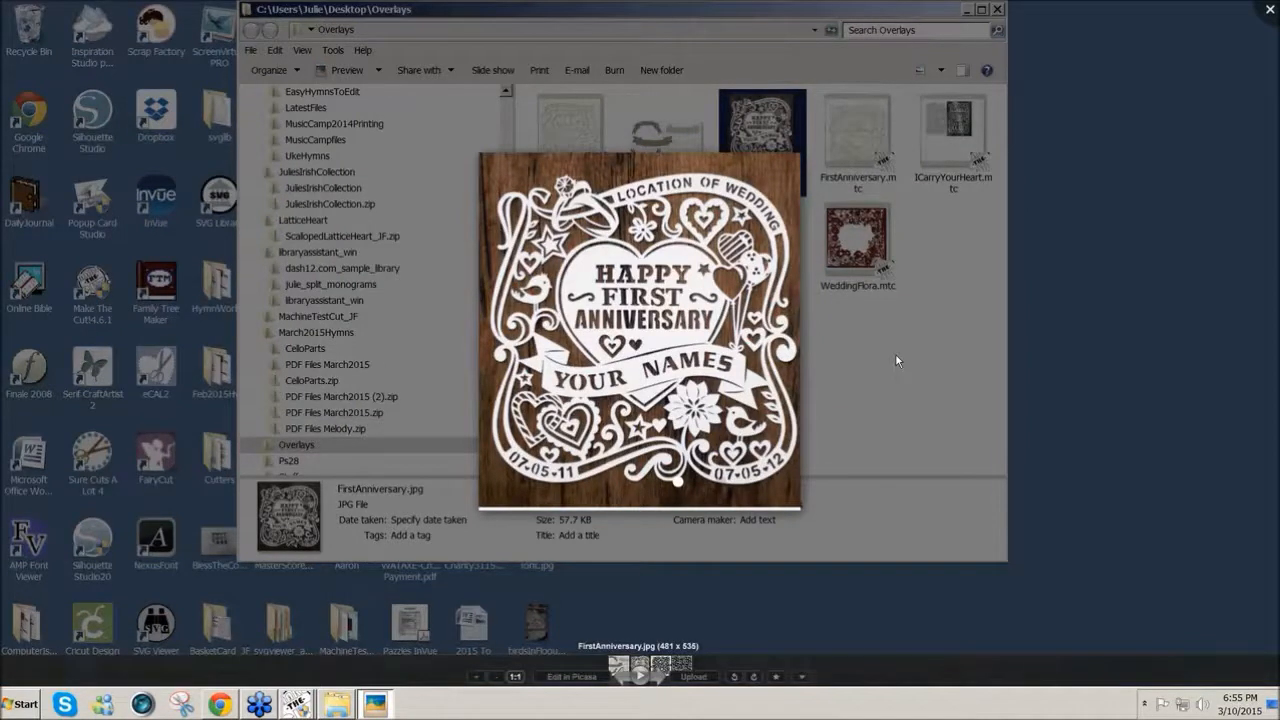
{"action": "left_click", "coordinate": [961, 246]}
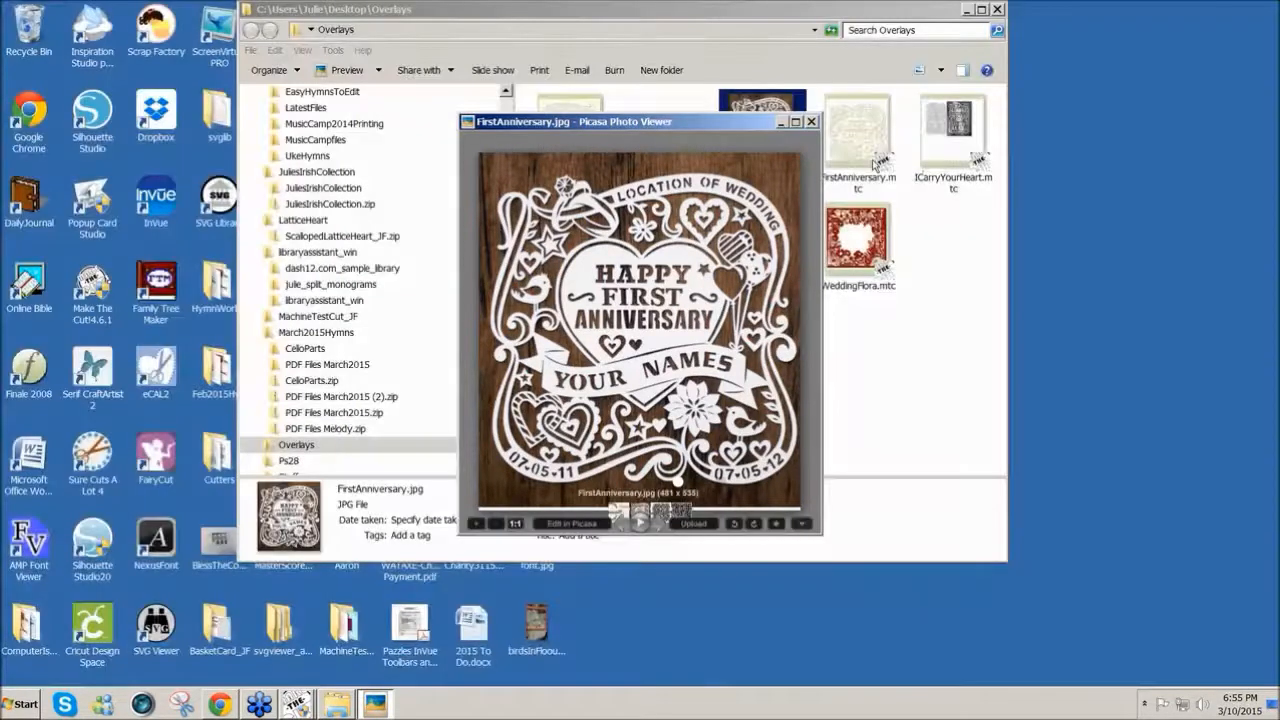
{"action": "left_click", "coordinate": [812, 122]}
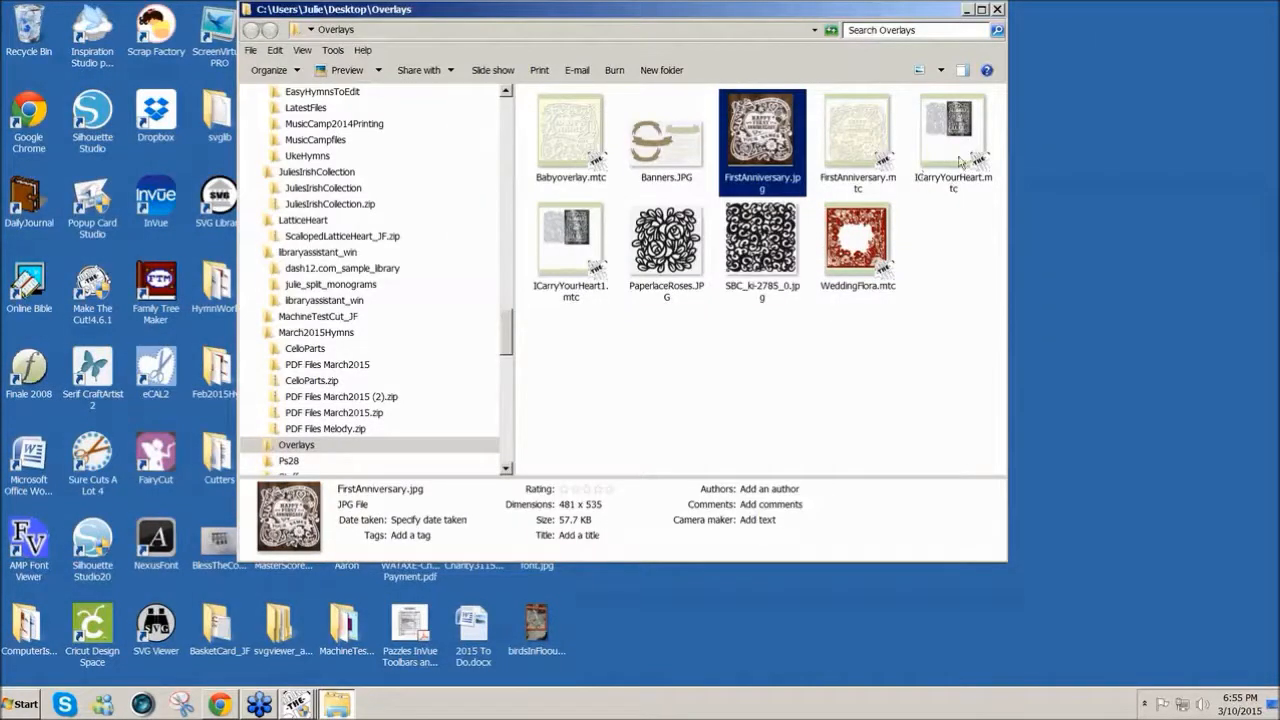
- Close the Overlays folder and return to the Make The Cut! window with the custom lattice heart project
{"action": "left_click", "coordinate": [999, 12]}
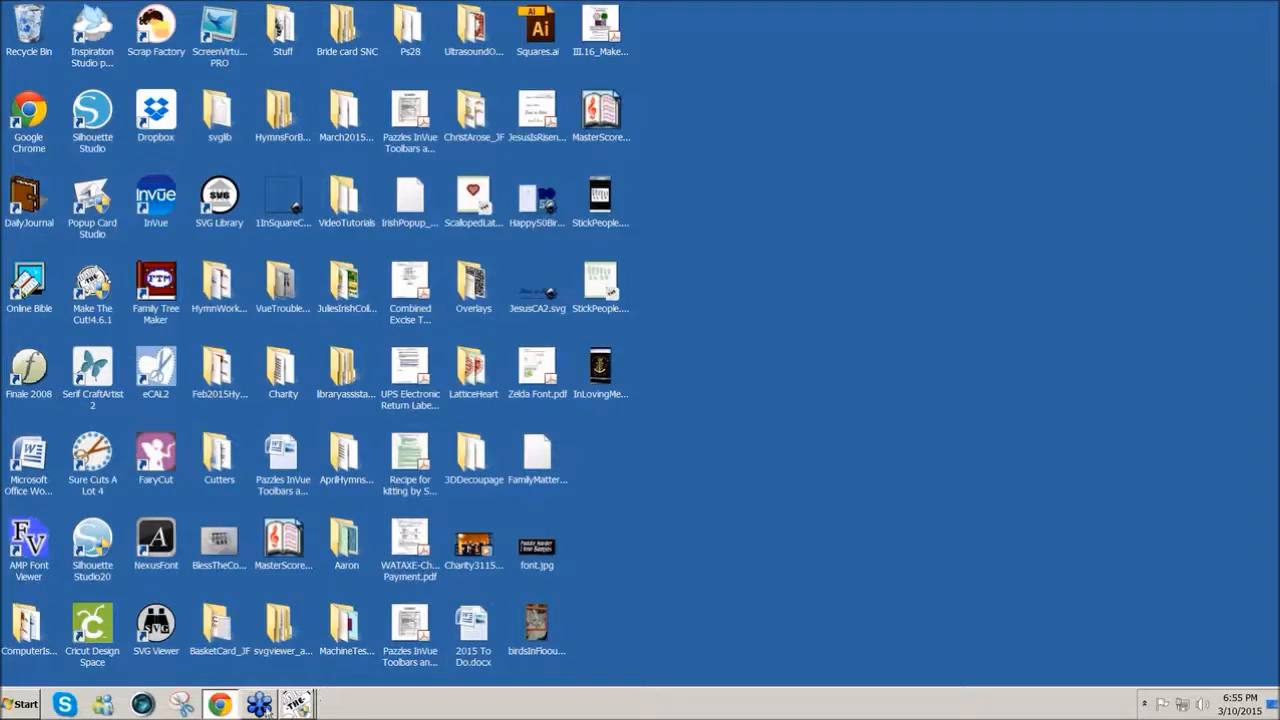
{"action": "mouse_move", "coordinate": [258, 704]}
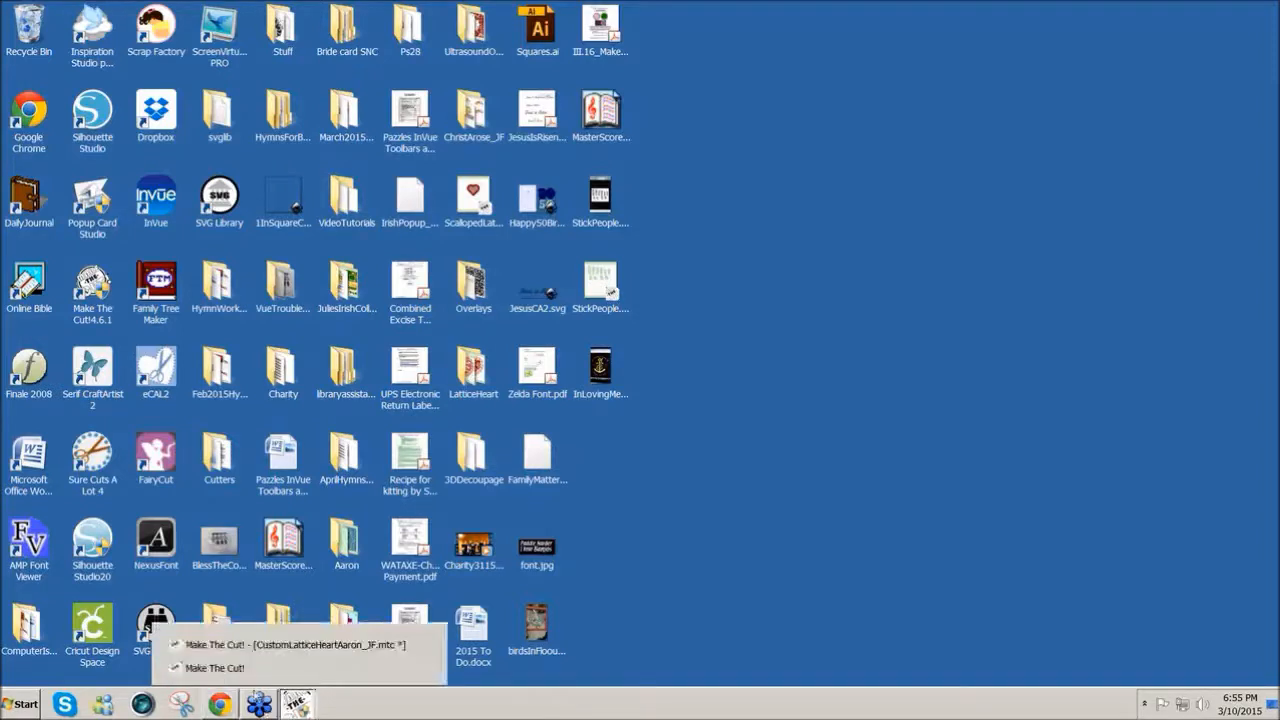
{"action": "left_click", "coordinate": [258, 645]}
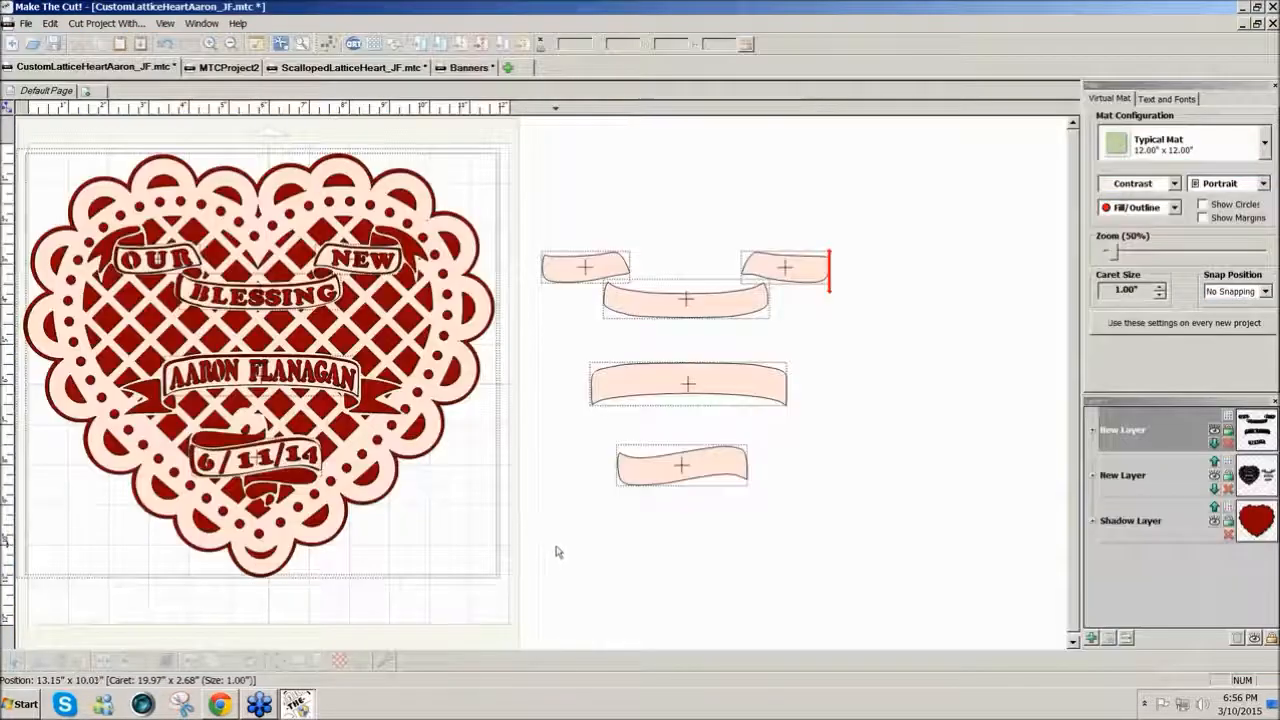